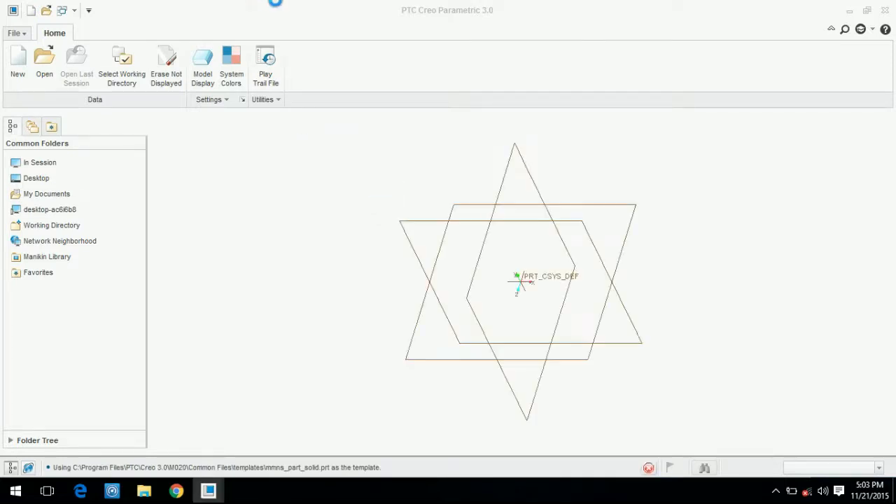
- Start an extrusion and sketch a horizontal line about 262 mm long from the origin
left_click(506, 206)
left_click(340, 68)
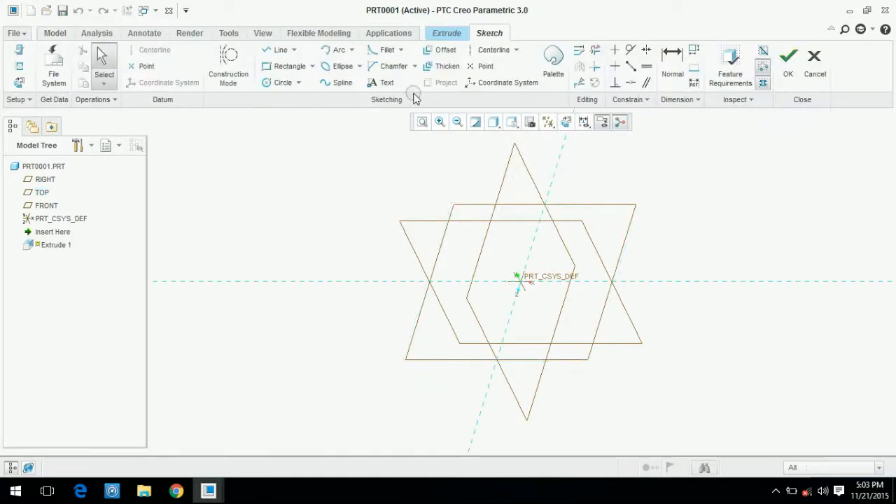
left_click(273, 52)
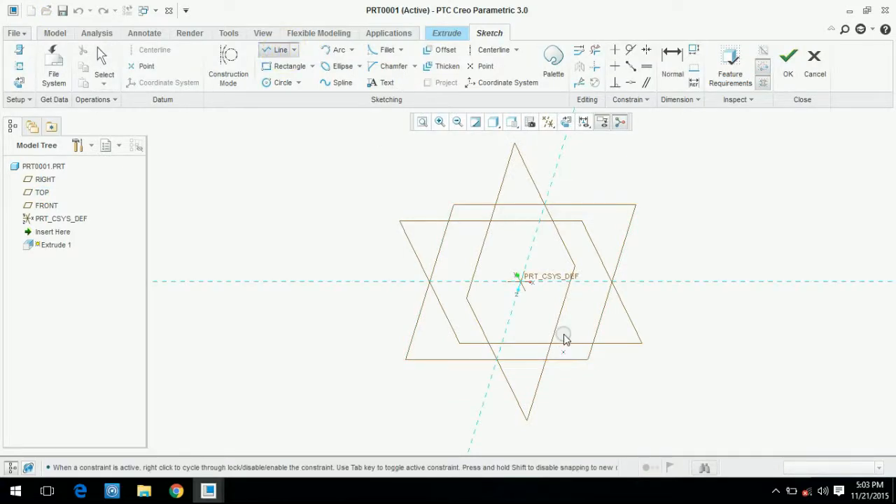
left_click(619, 277)
middle_click(658, 240)
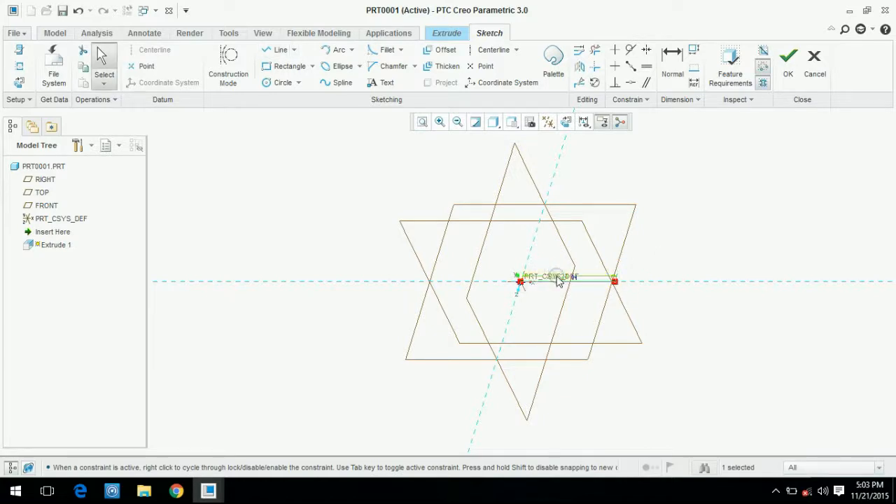
- Set the line's length to 200 mm and finish the sketch
double_click(559, 280)
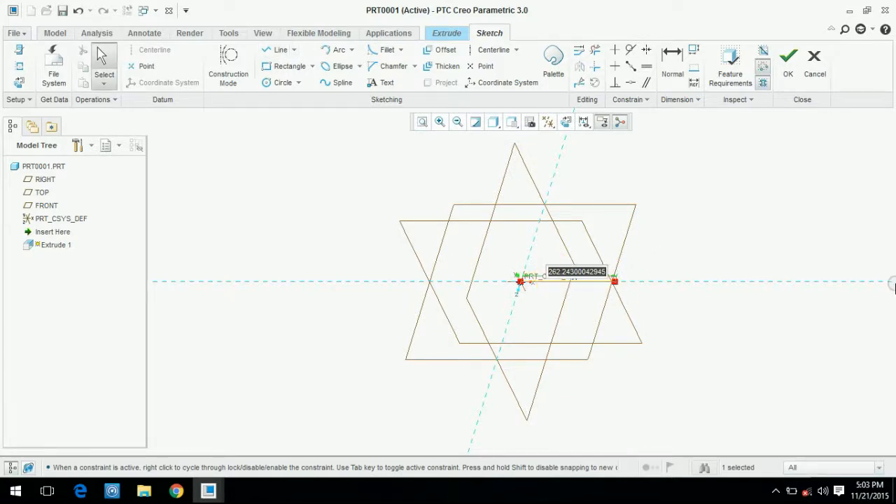
type("200")
key("Return")
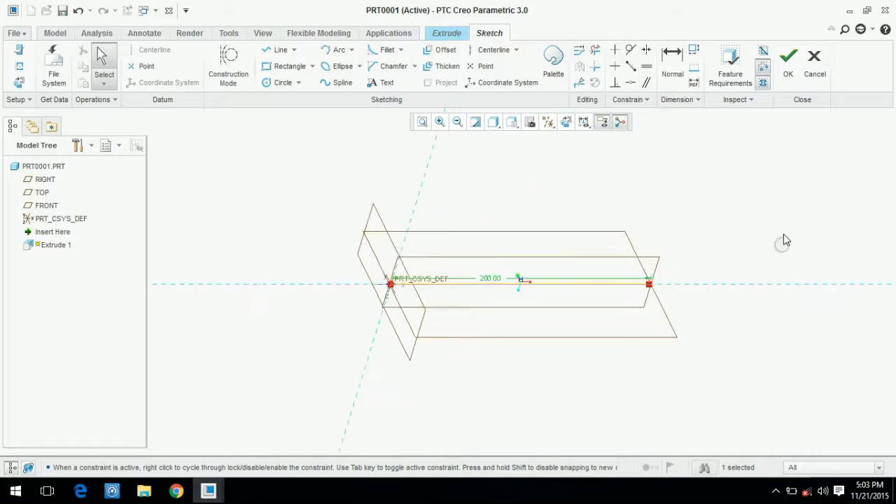
left_click(788, 62)
left_click(523, 270)
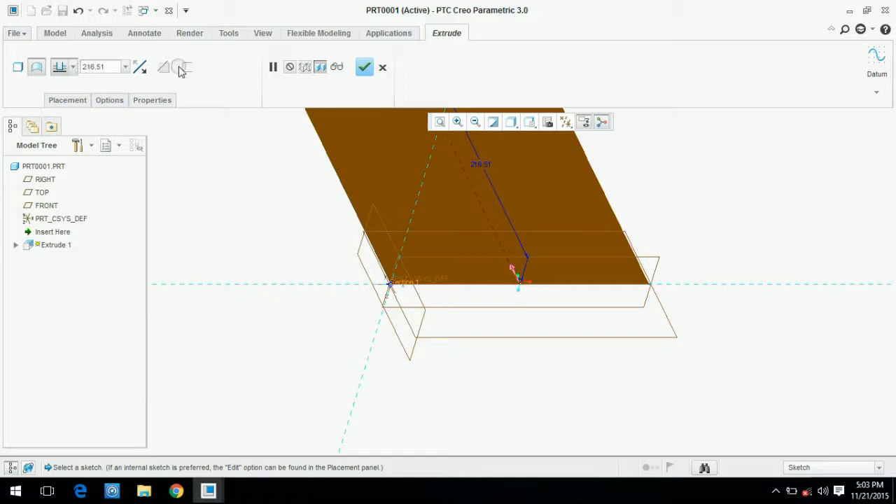
- Make the extrusion a thickened solid that extends symmetrically on both sides of the sketch plane
left_click(17, 67)
left_click_drag(220, 68, 170, 66)
scroll(406, 242, "up", 5)
middle_click_drag(406, 242, 450, 140)
left_click(72, 67)
left_click(60, 116)
- Set the extrusion's wall thickness to 10 mm and complete the plate
middle_click_drag(331, 198, 245, 156)
left_click(242, 66)
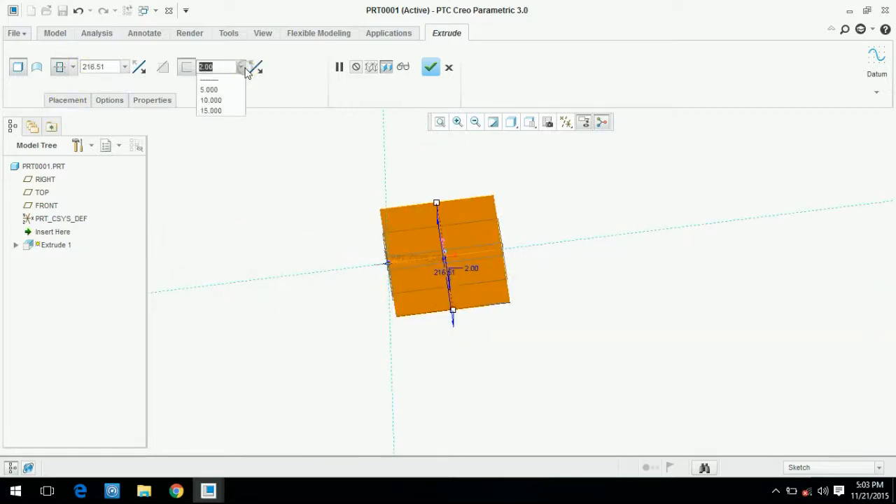
left_click(216, 100)
left_click(430, 68)
- Edit the plate's thickness dimension to 2 mm and regenerate the model
middle_click_drag(302, 187, 482, 238)
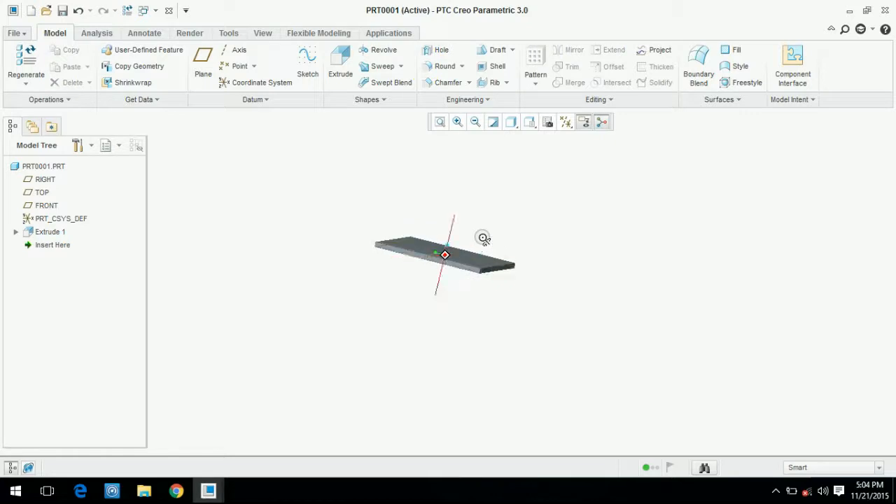
left_click(404, 254)
scroll(448, 247, "up", 5)
double_click(434, 245)
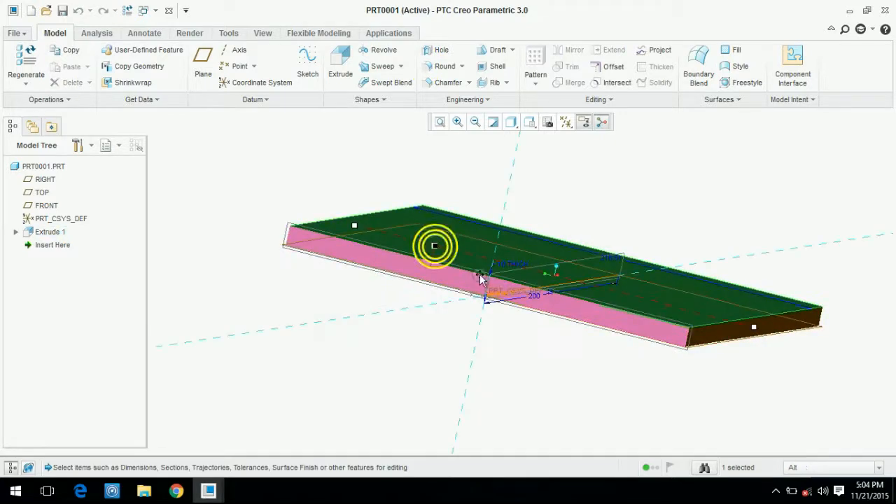
middle_click_drag(568, 302, 427, 269)
scroll(427, 269, "down", 3)
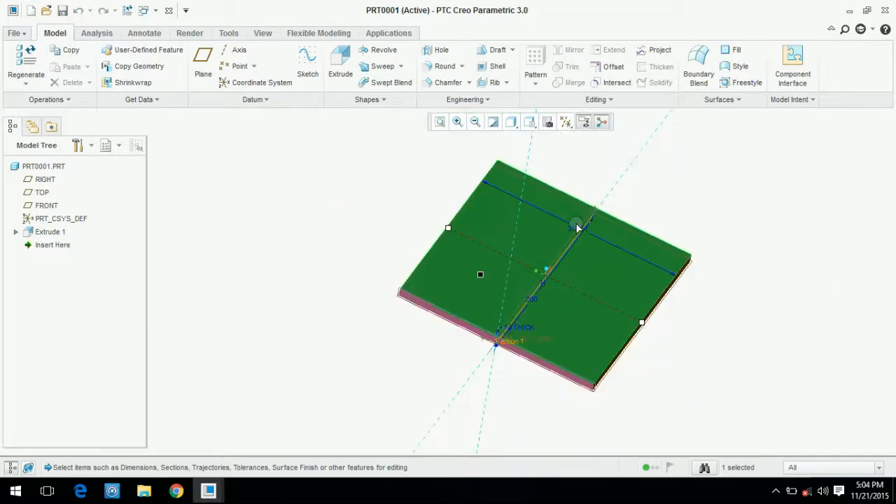
middle_click_drag(526, 317, 461, 299)
scroll(456, 294, "up", 5)
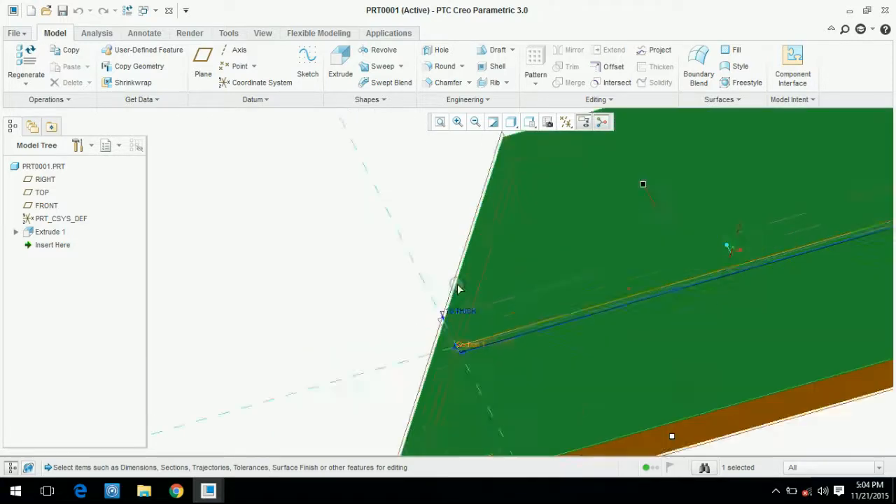
double_click(412, 385)
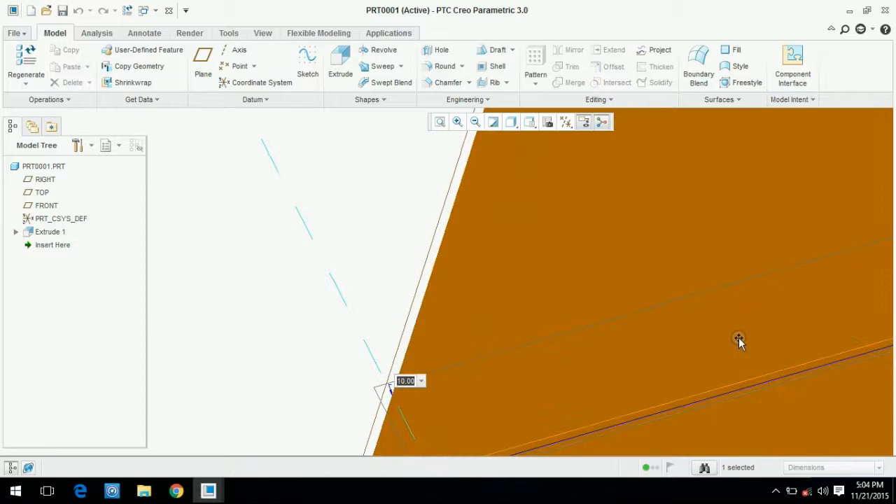
type("2")
key("Return")
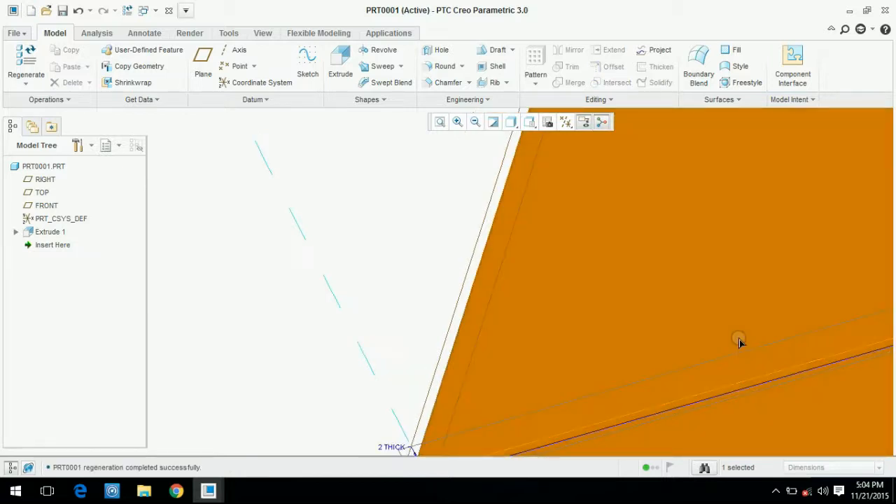
scroll(218, 279, "down", 5)
middle_click_drag(362, 249, 391, 226)
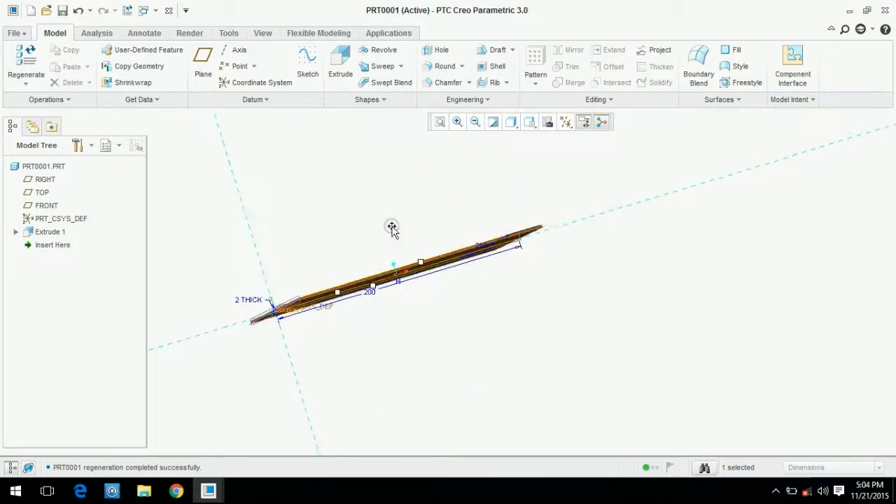
left_click(26, 58)
middle_click_drag(340, 206, 248, 174)
left_click(341, 66)
middle_click_drag(329, 149, 271, 249)
scroll(271, 250, "down", 5)
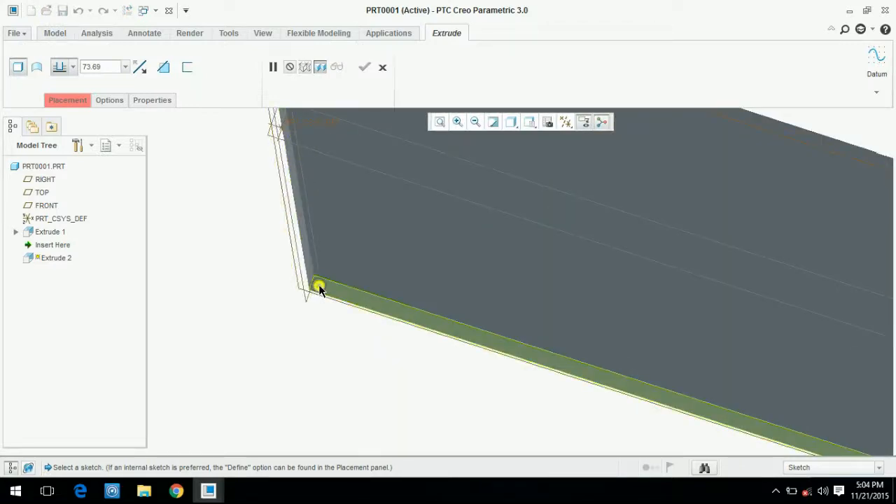
left_click(318, 284)
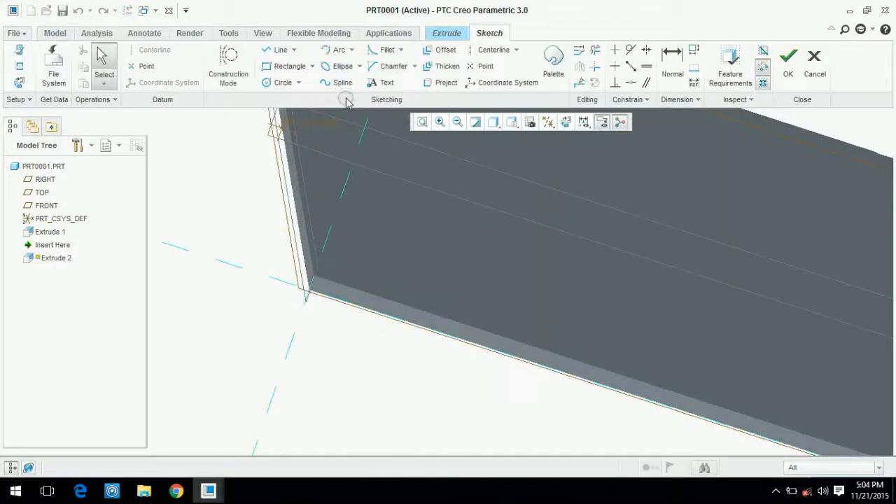
left_click(564, 124)
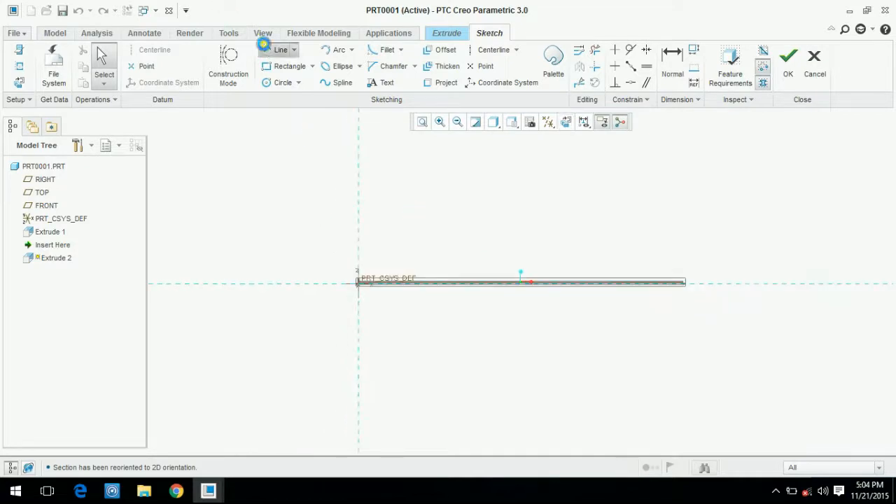
left_click(263, 45)
scroll(329, 300, "down", 5)
left_click(297, 307)
left_click(297, 119)
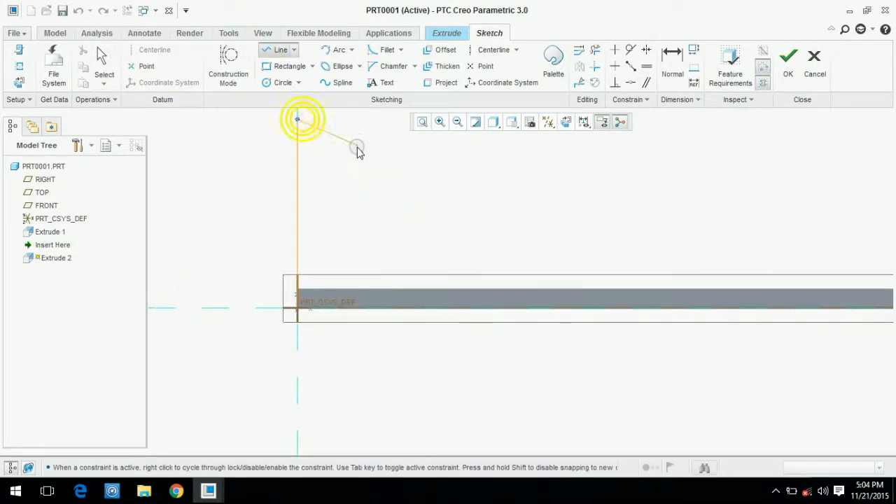
middle_click(357, 147)
middle_click(357, 147)
double_click(282, 237)
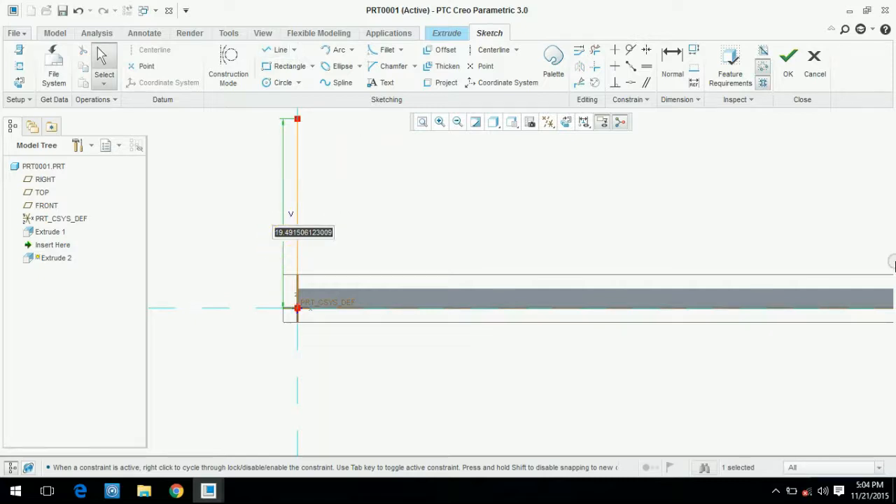
type("50")
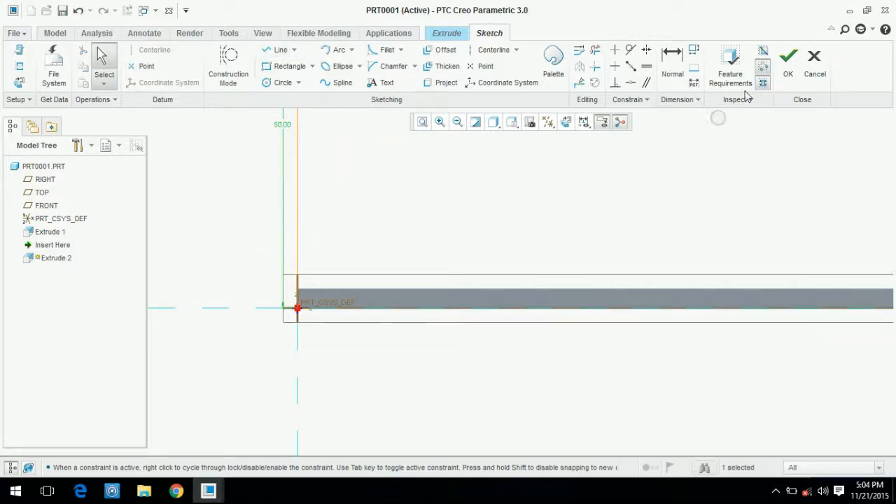
left_click(788, 60)
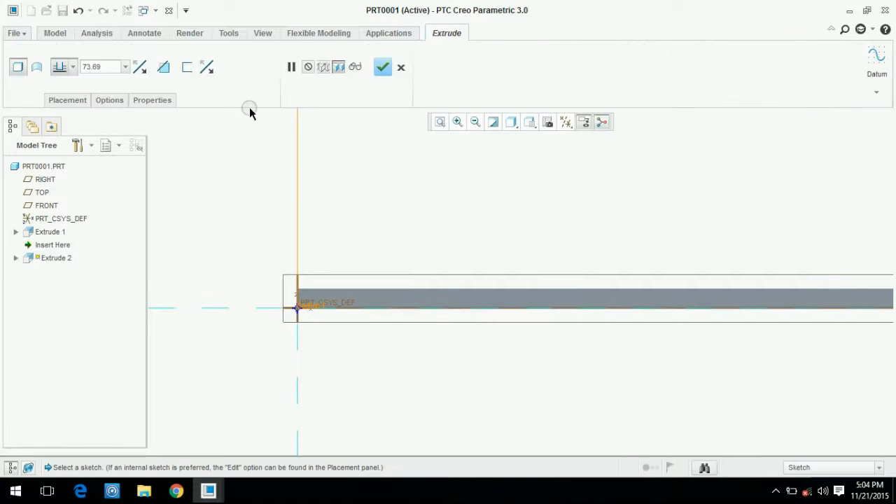
left_click(184, 69)
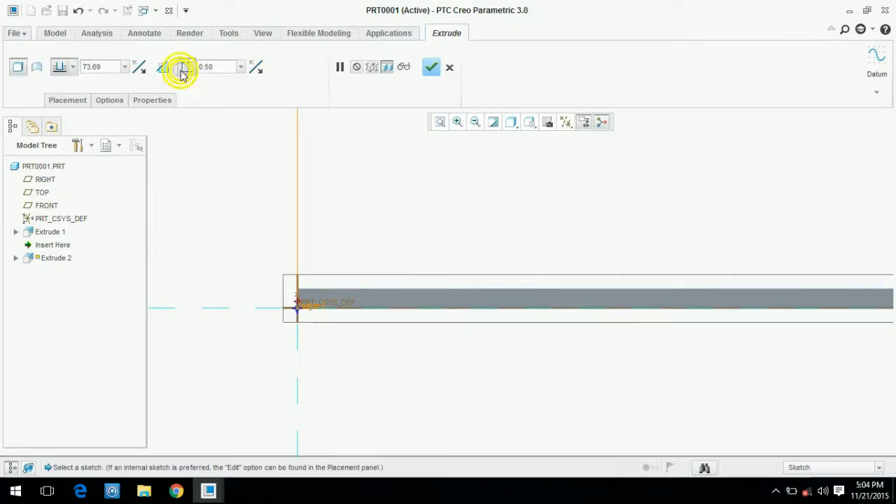
key("ctrl+d")
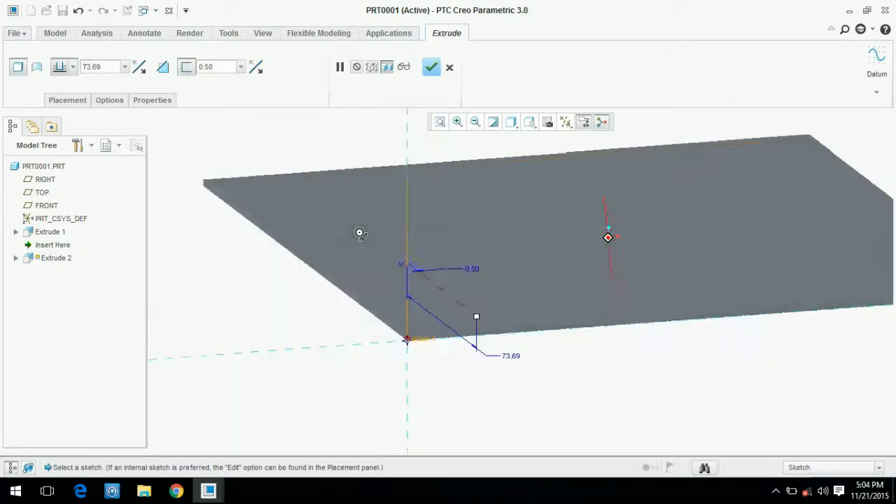
middle_click_drag(354, 258, 397, 340)
left_click_drag(401, 341, 297, 147)
double_click(218, 68)
type("2")
key("Return")
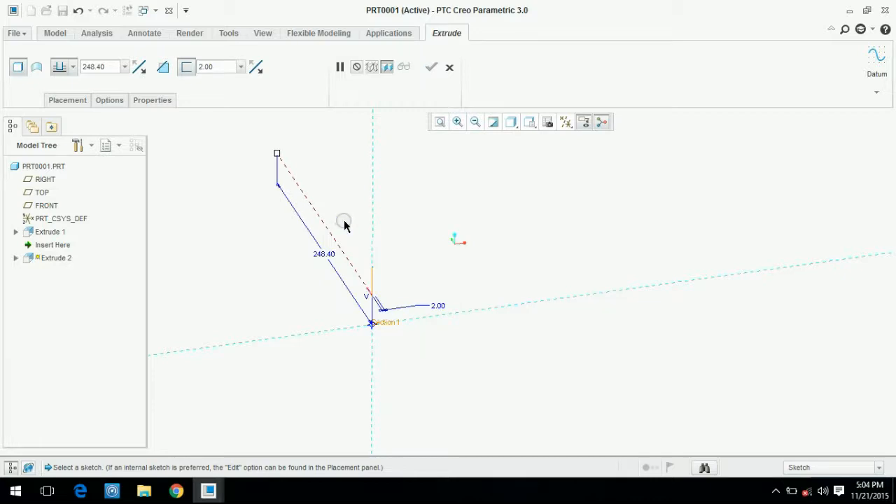
mouse_move(361, 246)
middle_mouse_down()
mouse_move(306, 240)
mouse_move(384, 248)
mouse_move(312, 257)
middle_mouse_up()
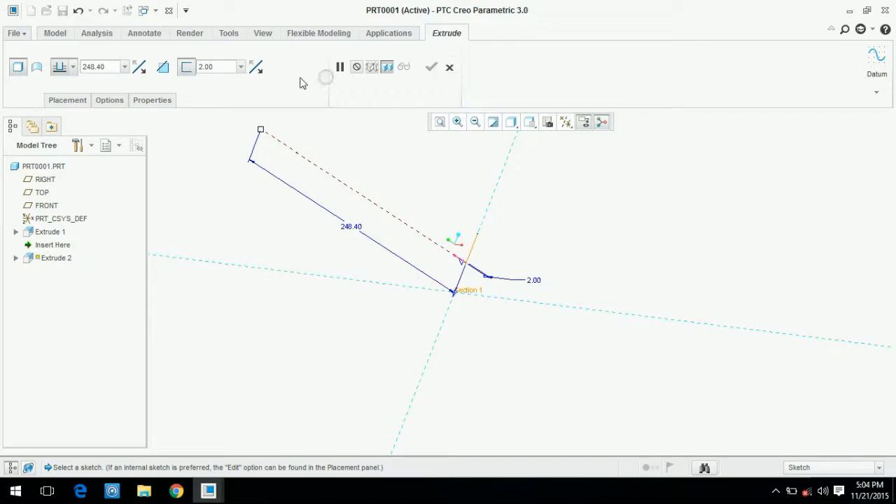
left_click(448, 67)
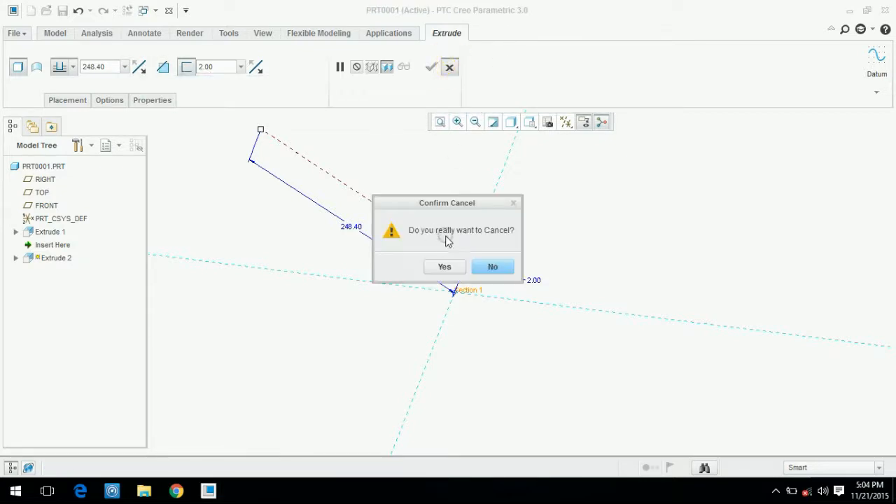
left_click(443, 266)
- Start an extrusion sketch on the plate's thin side face and orient the view parallel to the sketch plane
left_click(246, 190)
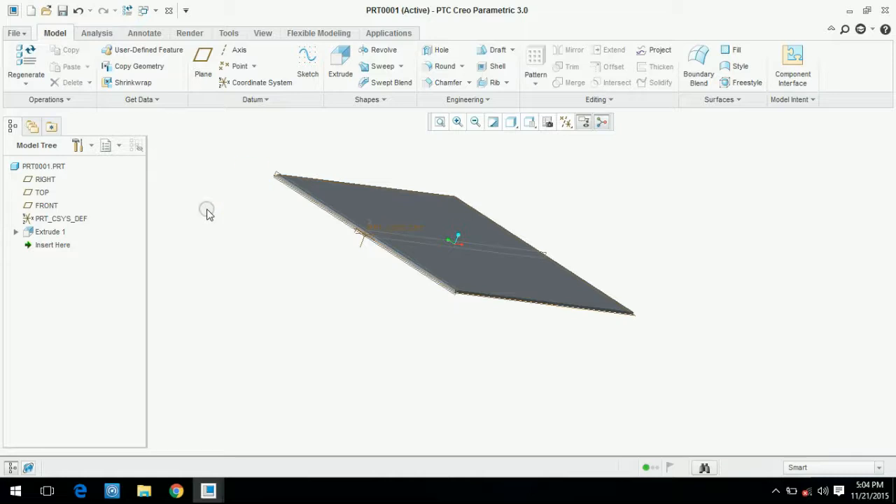
middle_click_drag(207, 210, 199, 205)
scroll(445, 319, "down", 4)
middle_click_drag(403, 267, 366, 223)
scroll(414, 276, "up", 4)
scroll(355, 208, "down", 4)
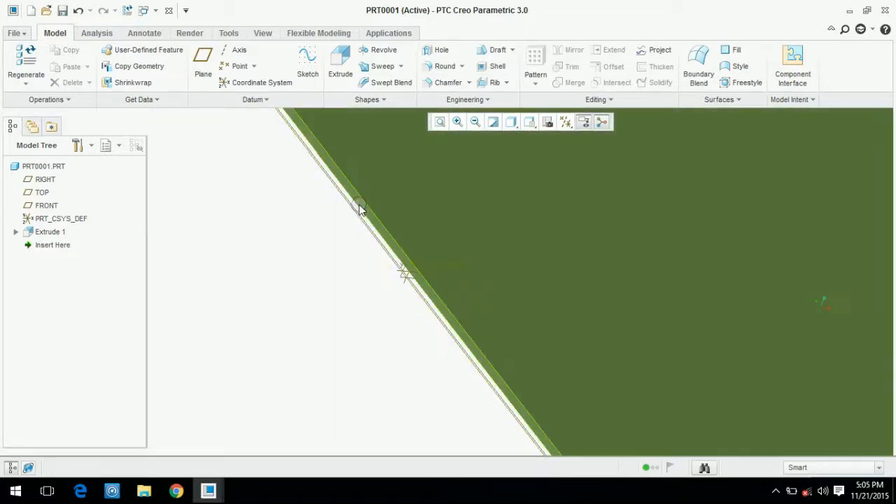
left_click(359, 204)
left_click(366, 206)
left_click(340, 63)
left_click(568, 125)
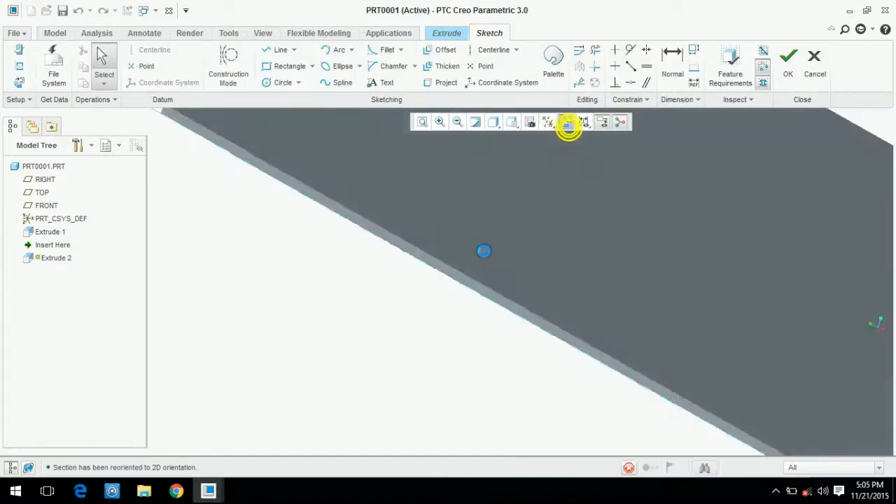
- Sketch a rectangle about 180 by 69 mm standing on the plate's edge and reaching one end of it
left_click(286, 66)
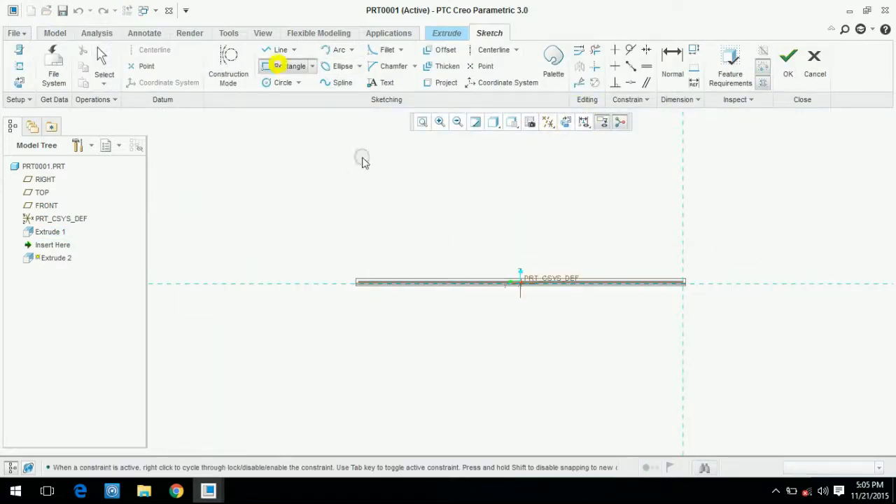
scroll(416, 290, "down", 2)
left_click(411, 284)
left_click(737, 166)
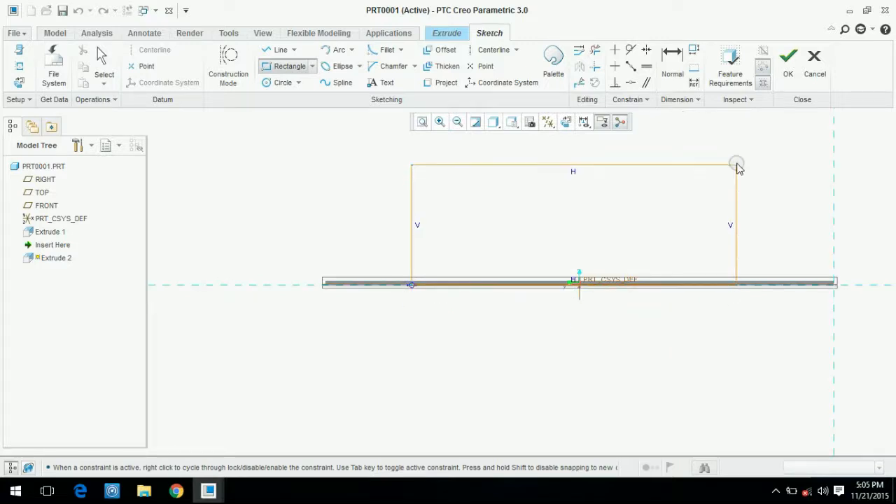
left_click(830, 126)
- Set the sketched rectangle's height to 50 mm and its width to 150 mm, and finish the sketch
mouse_move(830, 126)
middle_mouse_down()
mouse_move(690, 224)
mouse_move(734, 238)
mouse_move(718, 264)
mouse_move(674, 219)
mouse_move(670, 202)
mouse_move(681, 202)
middle_mouse_up()
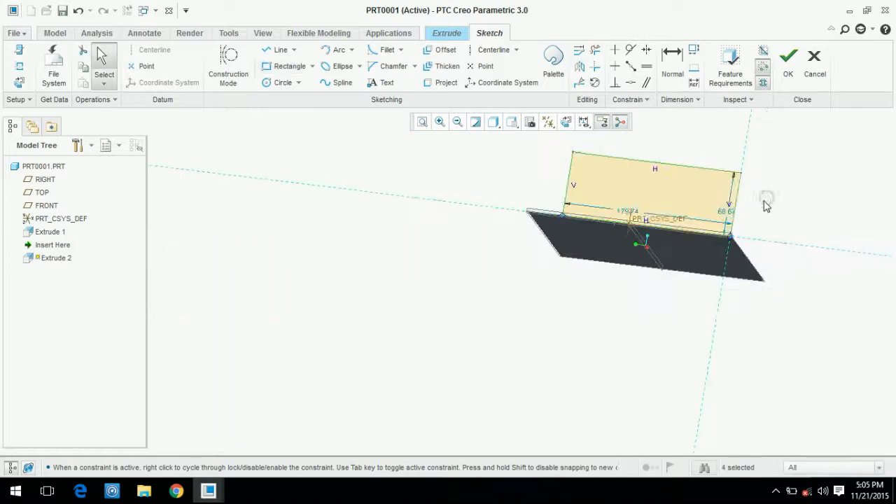
middle_click(773, 189)
scroll(727, 206, "down", 3)
double_click(732, 221)
type("50")
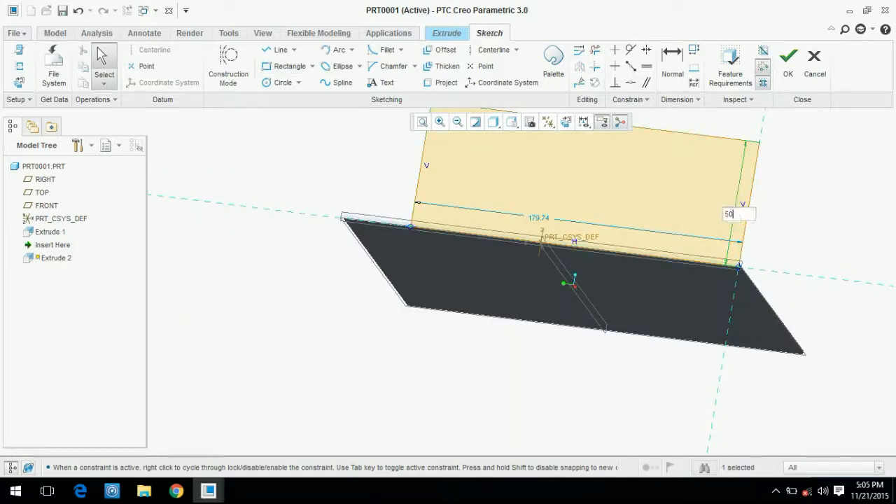
key("Return")
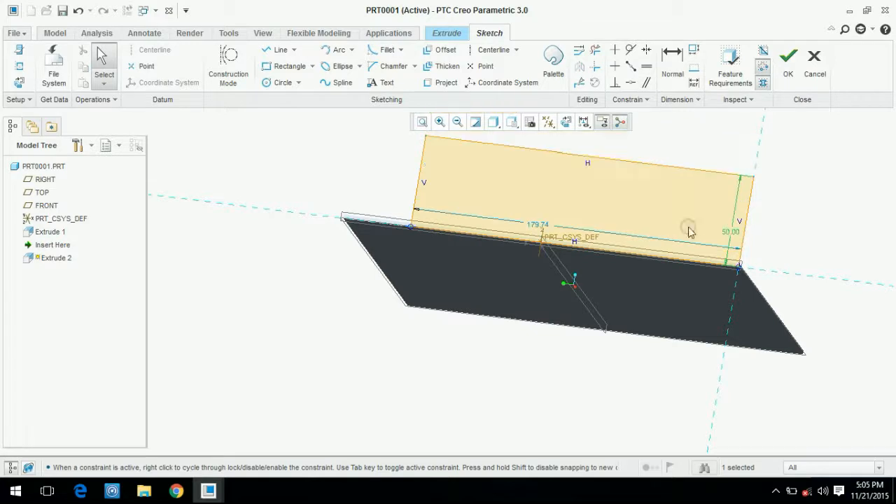
double_click(530, 225)
type("1")
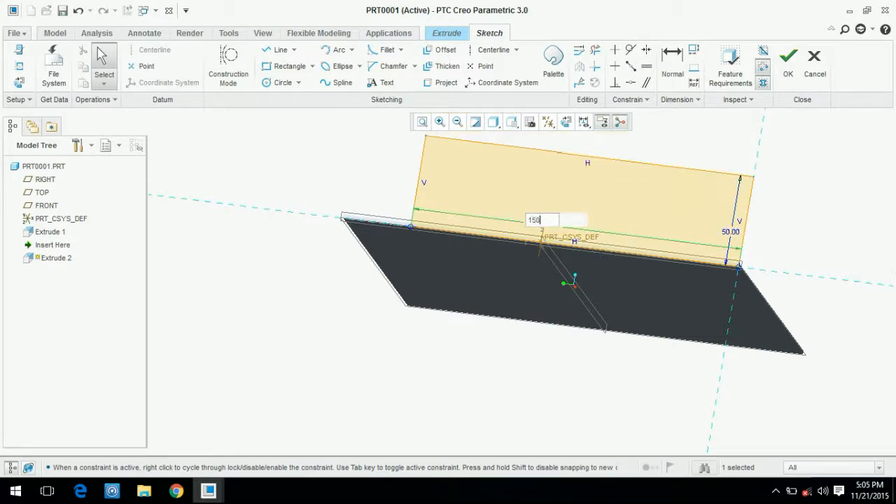
type("50")
key("Return")
left_click(788, 58)
- Set the extrusion depth of the upright wall to 2 mm and complete the feature
middle_click_drag(698, 201, 161, 154)
double_click(109, 68)
type("2")
key("Return")
middle_click_drag(331, 222, 370, 308)
scroll(376, 306, "down", 5)
scroll(377, 278, "up", 5)
middle_click_drag(358, 263, 370, 364)
scroll(496, 322, "up", 3)
scroll(529, 239, "down", 6)
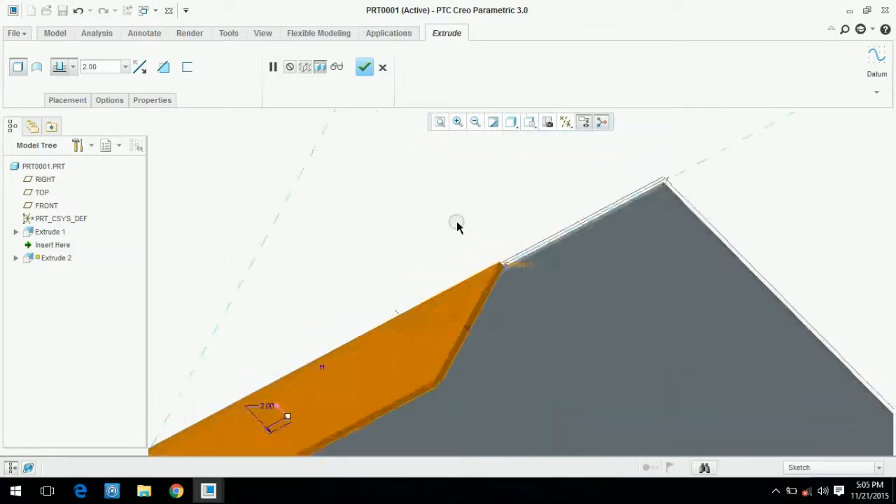
scroll(461, 255, "up", 4)
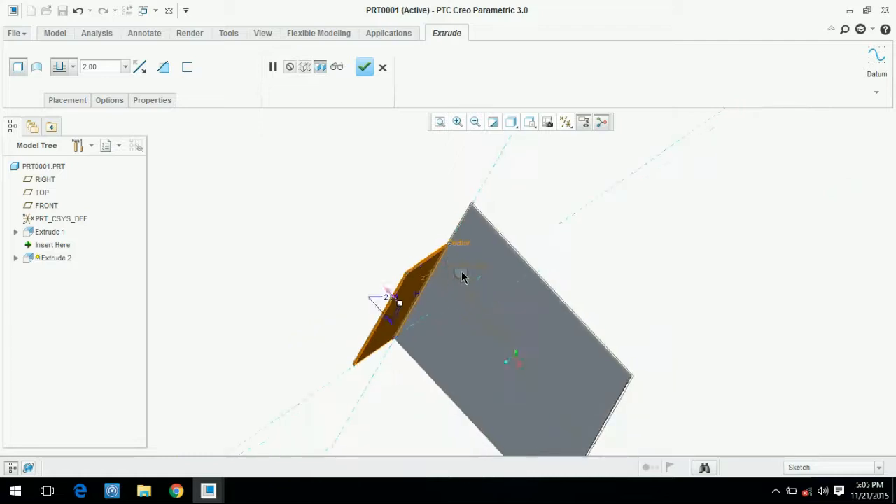
middle_click_drag(458, 280, 428, 106)
left_click(364, 66)
- Examine the upright wall and its joint with the base plate from several directions, including the shared edge
left_click(252, 218)
middle_click_drag(336, 245, 382, 282)
scroll(406, 252, "down", 5)
middle_click_drag(397, 219, 555, 208)
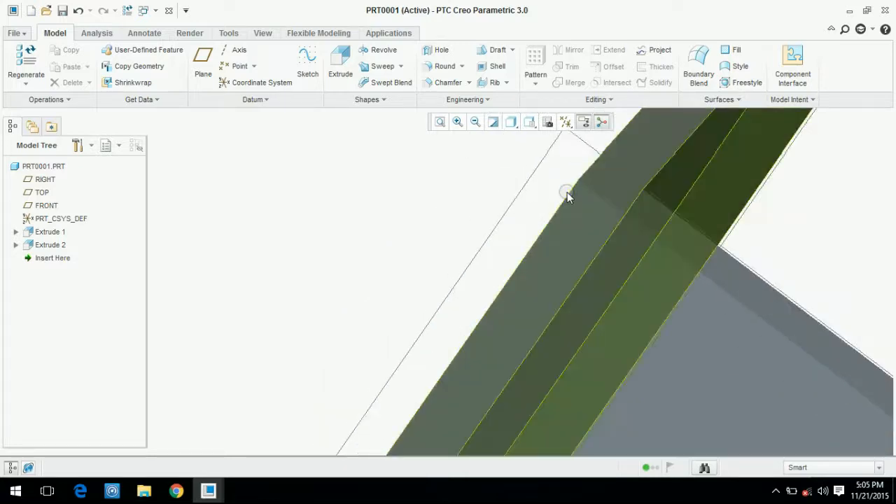
left_click(567, 197)
left_click(569, 197)
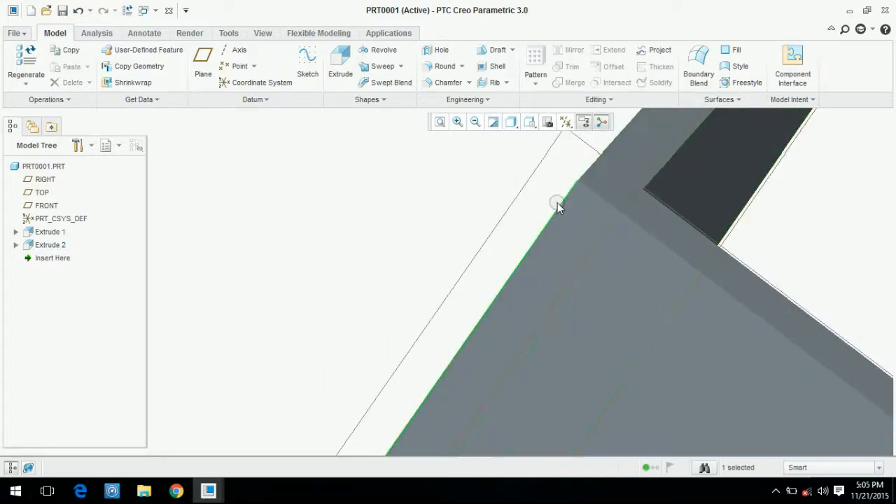
middle_click_drag(504, 210, 499, 278)
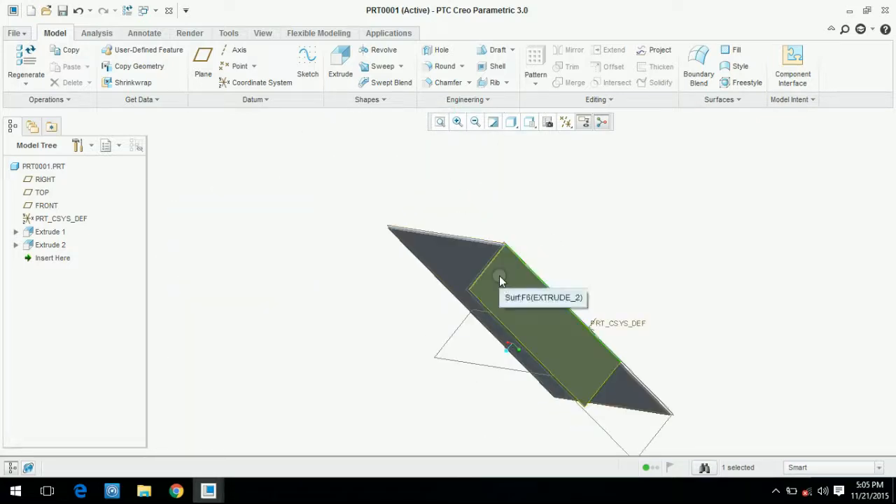
left_click(217, 227)
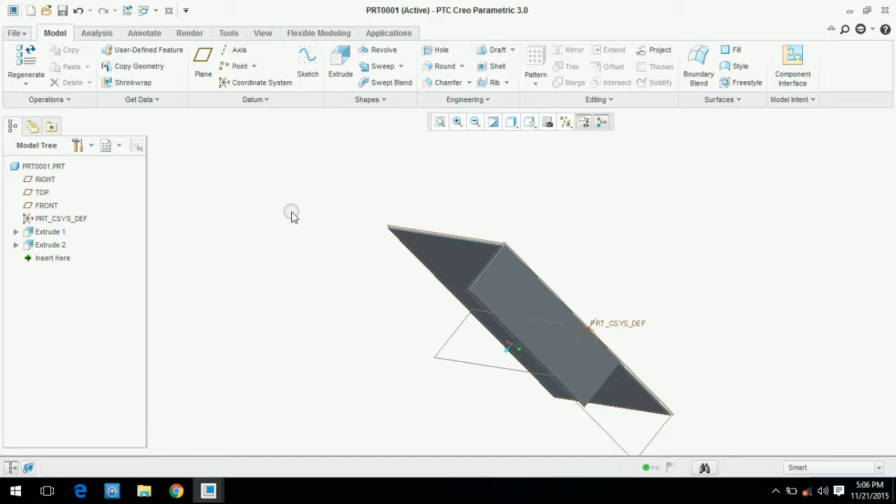
middle_click_drag(377, 353, 796, 210)
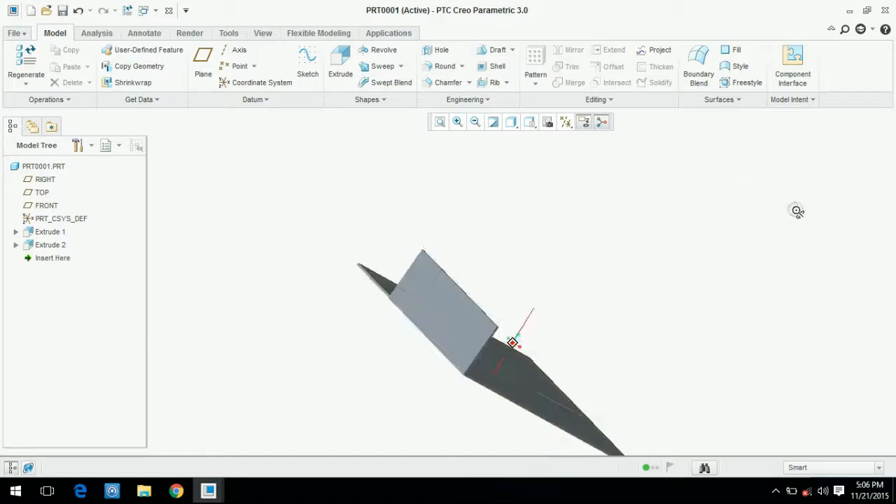
scroll(408, 288, "down", 2)
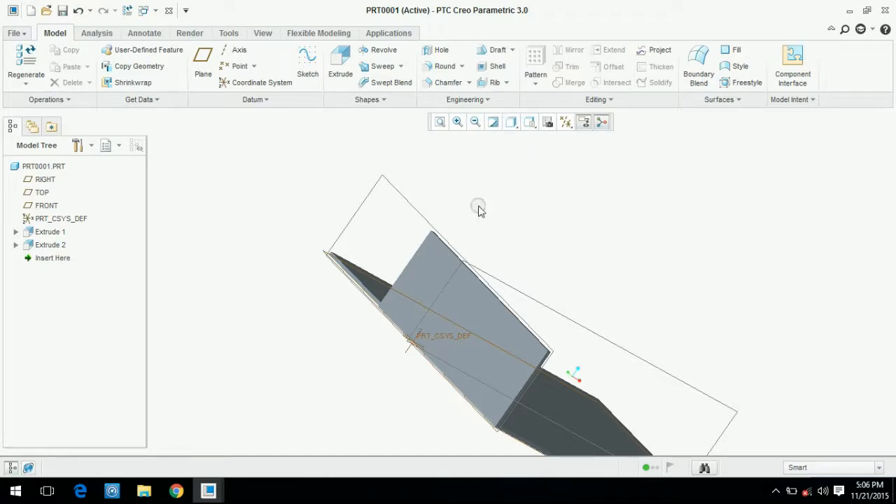
- Close the solid part and create a new sheetmetal part named prt0002 with the mmns_part_sheetmetal template
left_click(169, 11)
left_click(17, 62)
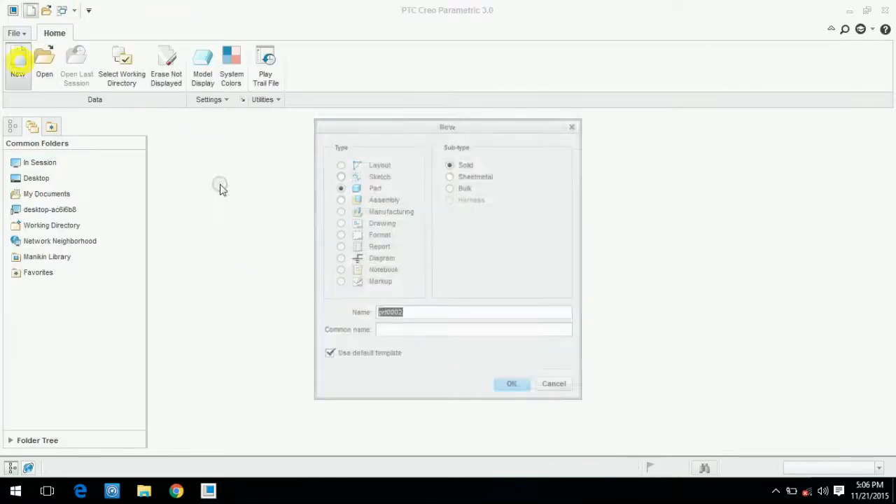
left_click(469, 180)
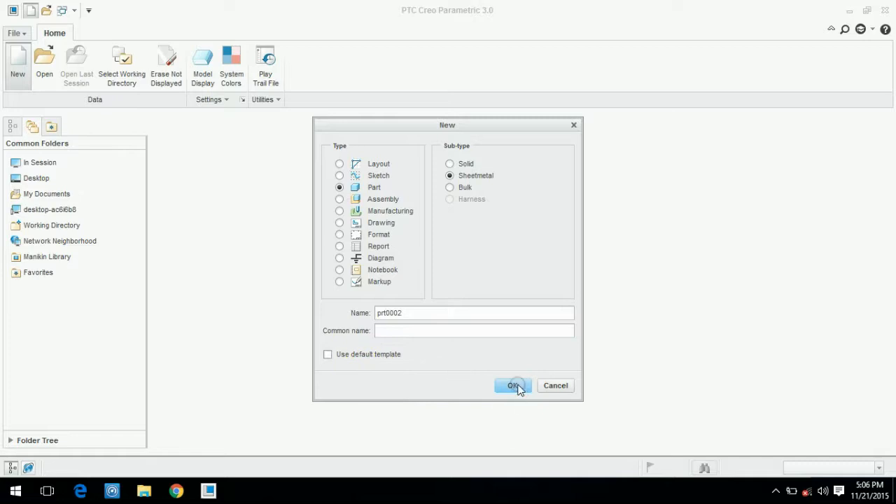
double_click(394, 172)
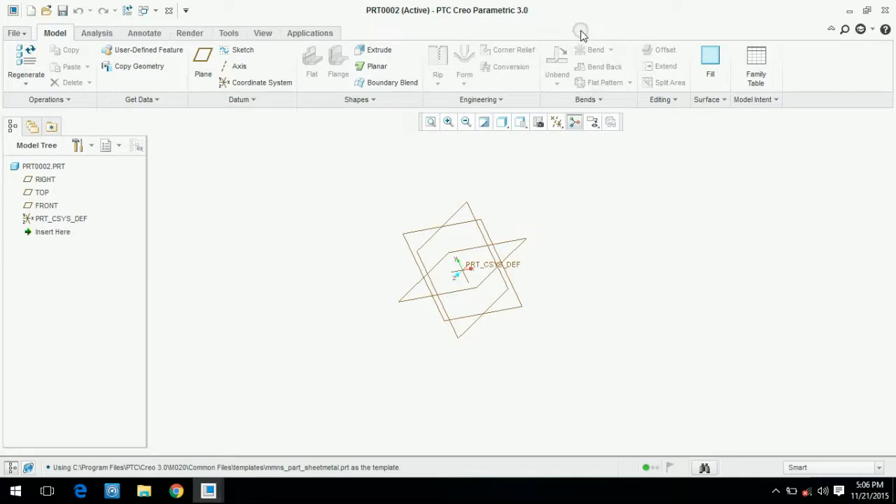
- Start a Planar wall sketch on the FRONT plane and orient the view parallel to the sketch plane
scroll(428, 240, "up", 5)
scroll(394, 245, "up", 1)
left_click(366, 208)
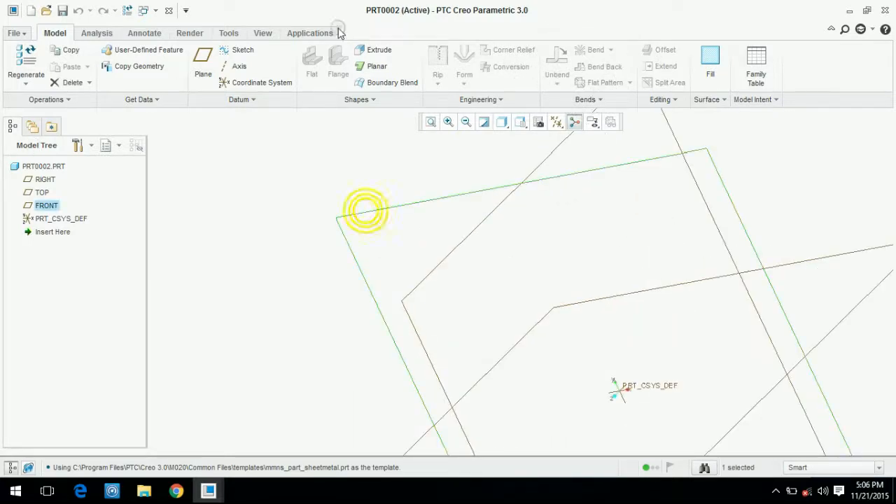
left_click(364, 66)
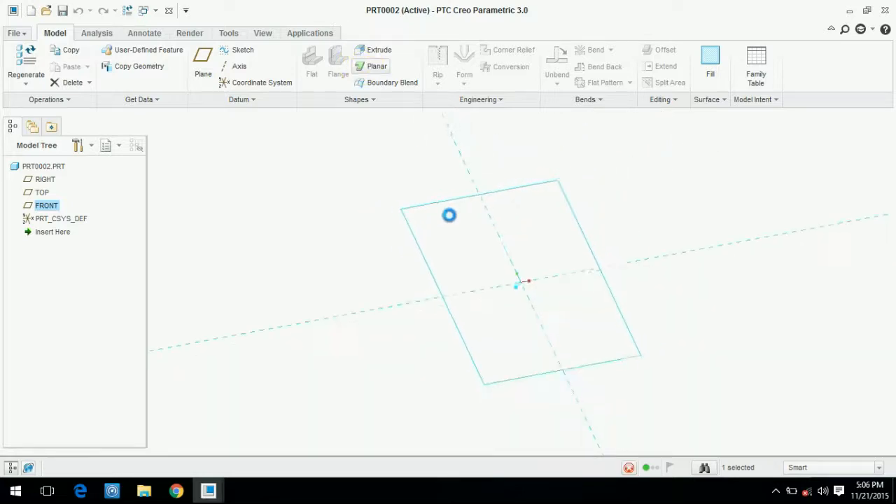
left_click(566, 124)
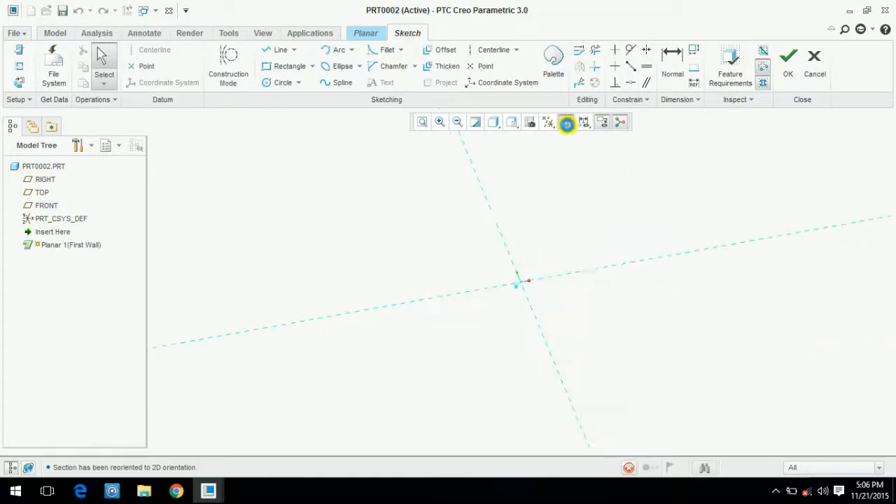
left_click(298, 65)
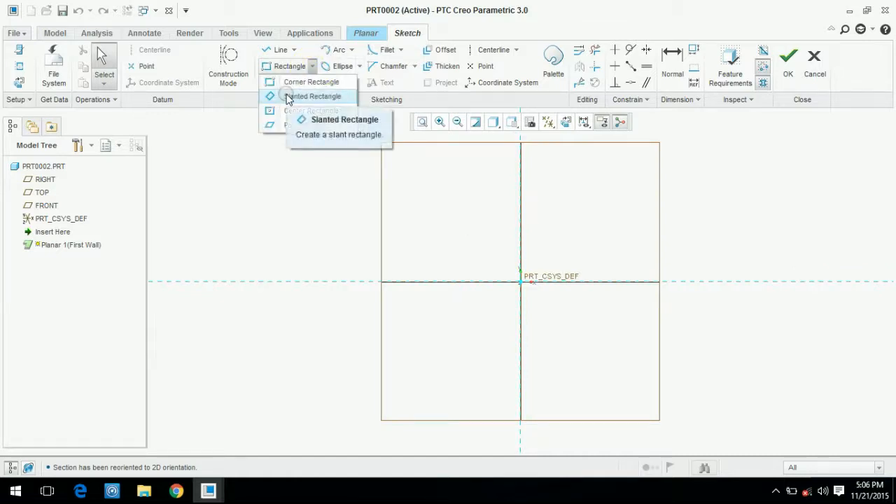
left_click(251, 236)
left_click(295, 51)
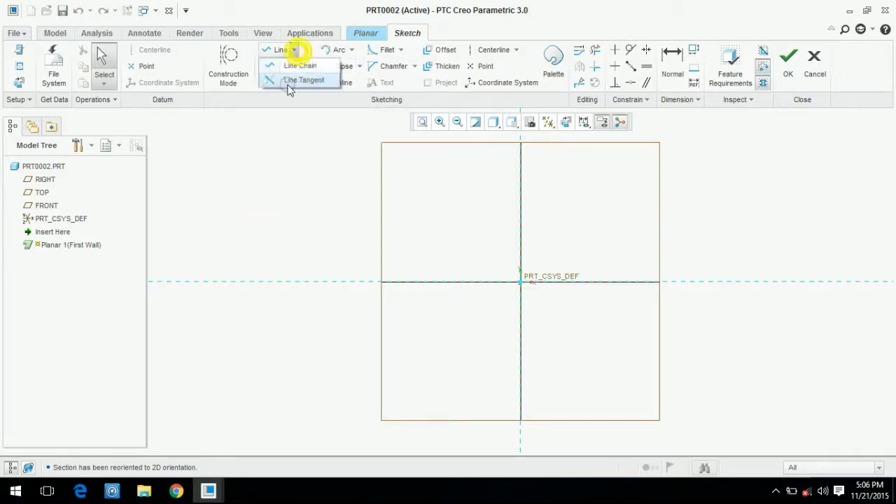
left_click(283, 65)
- Draw a vertical centerline through the origin of the planar wall sketch
left_click(483, 50)
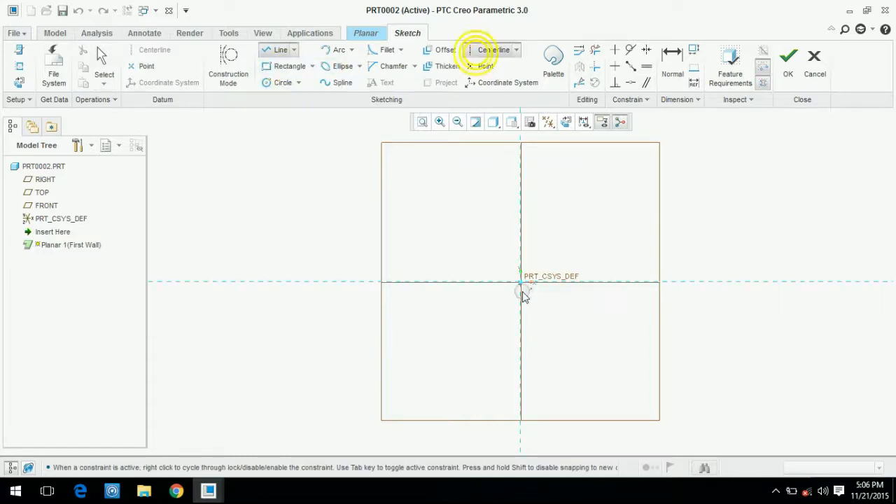
left_click(520, 281)
middle_click(587, 195)
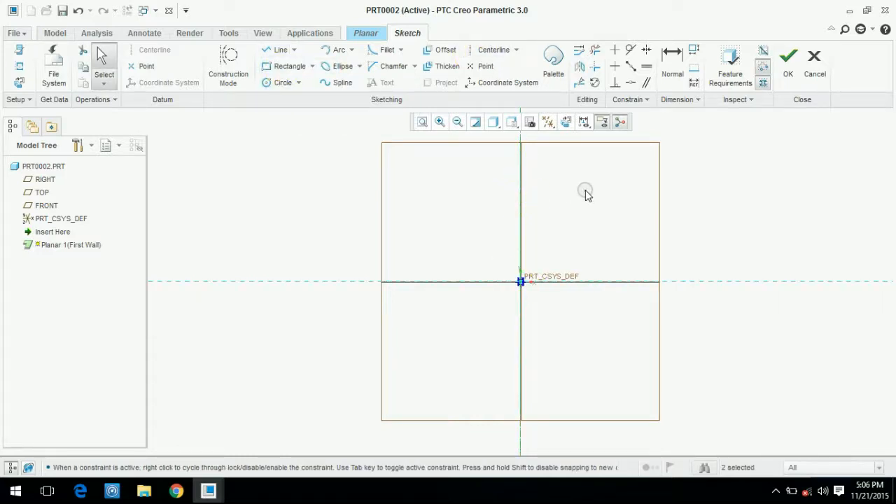
- Sketch a horizontal line about 142 mm long, symmetric about the centerline, and set its height above the horizontal reference to 50 mm
left_click(278, 49)
left_click(482, 212)
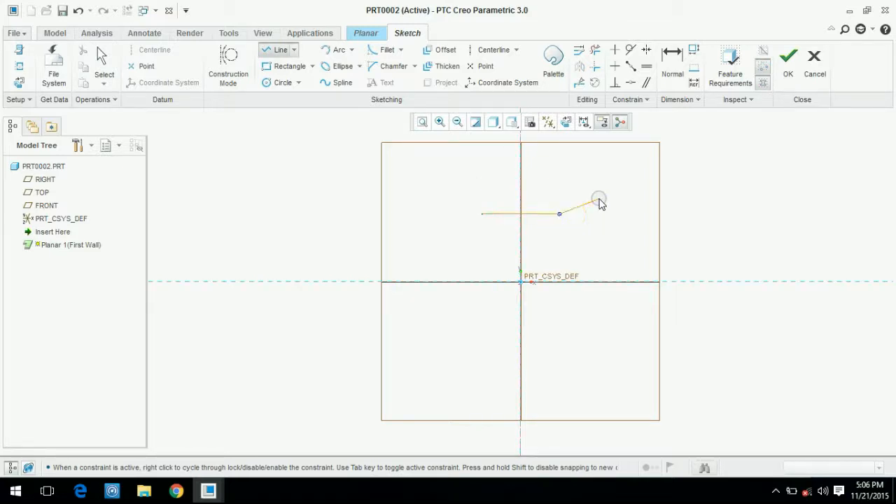
middle_click(597, 200)
scroll(500, 249, "up", 3)
double_click(492, 244)
type("50")
key("Return")
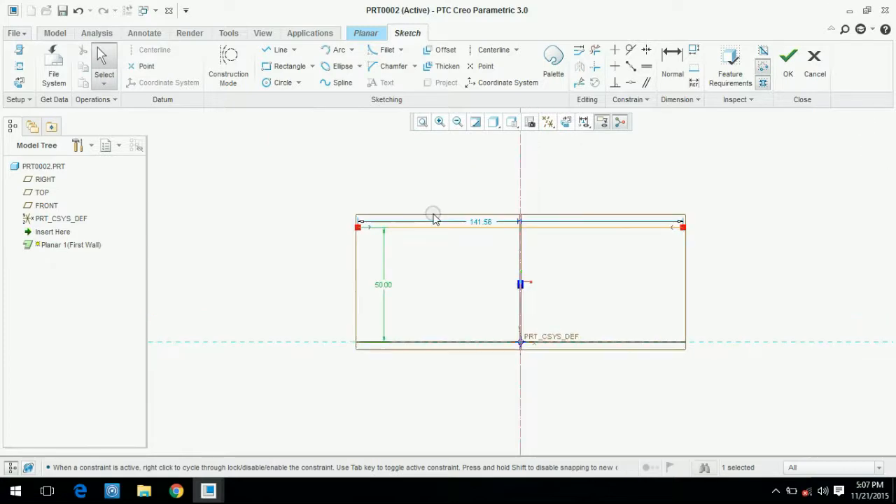
- Drive the horizontal line's length with the expression 2*25*pi and accept it as a relation
double_click(478, 222)
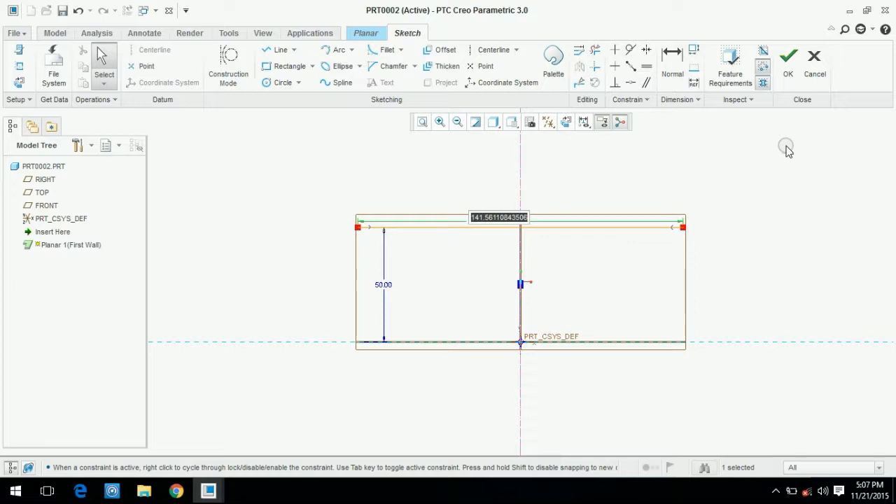
type("2*25*pi")
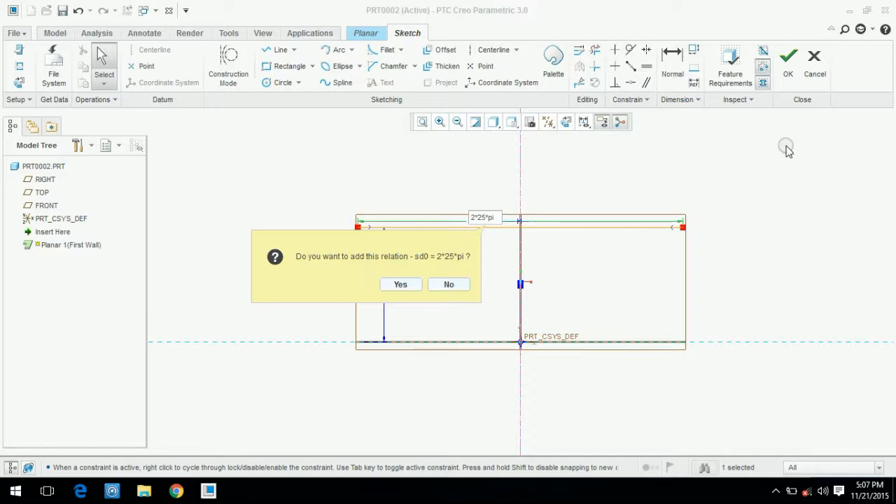
left_click(400, 283)
- Try to edit the relation-driven line length directly, and review its expression in the Relations editor
double_click(482, 227)
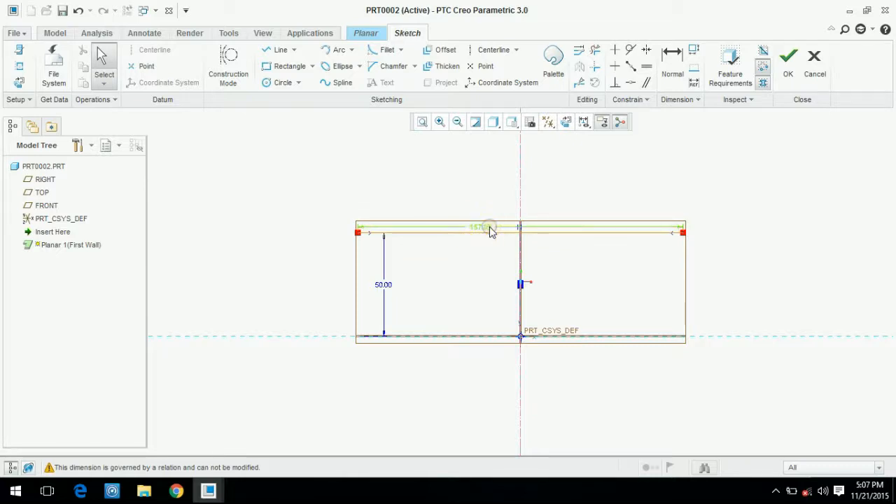
left_click(460, 184)
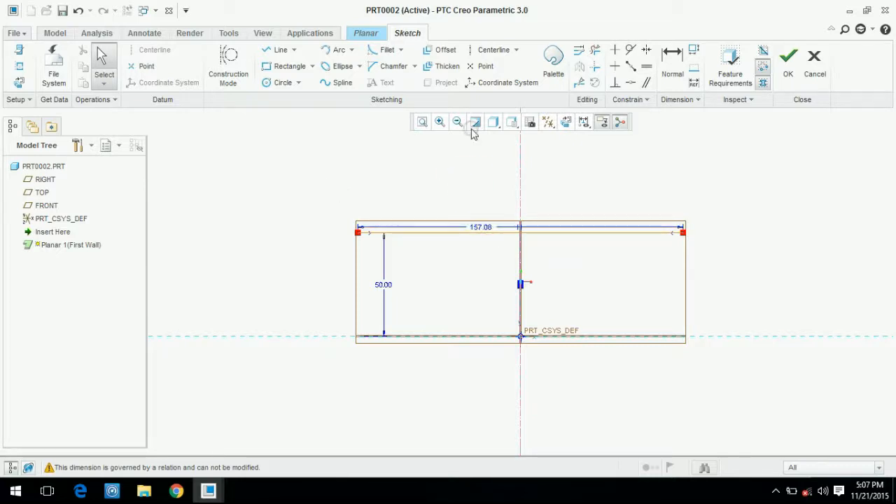
left_click(228, 34)
left_click(392, 82)
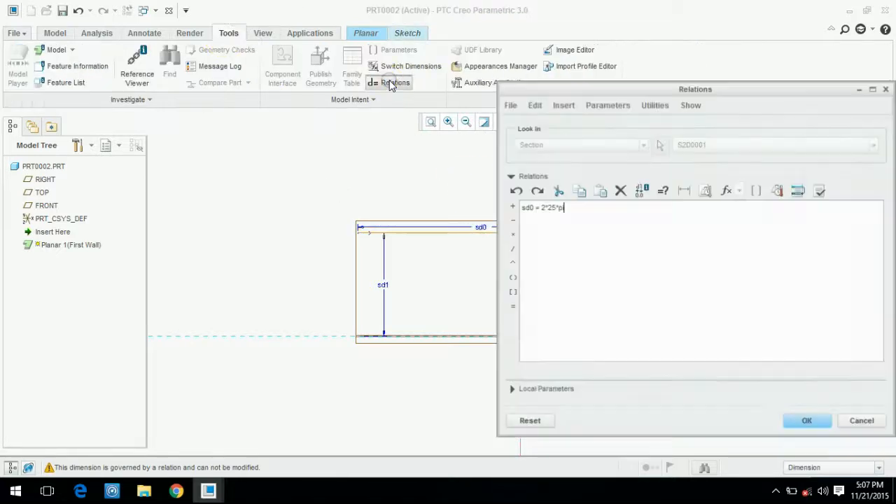
double_click(543, 208)
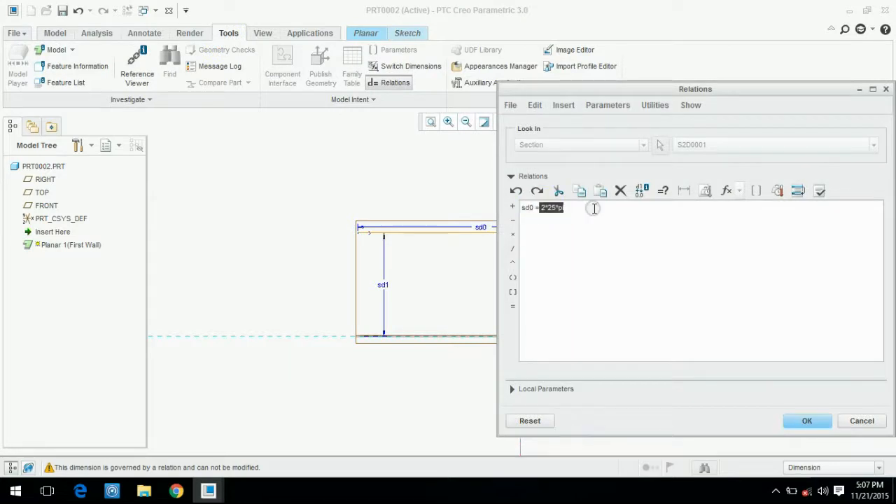
left_click(798, 418)
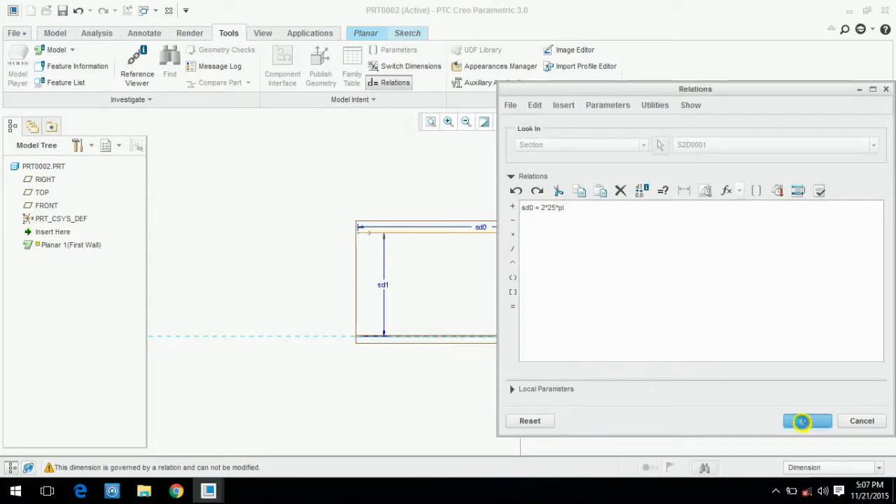
- Change the line length's relation to sd0 = 2*30*pi and return to the sketching tools
left_click(380, 83)
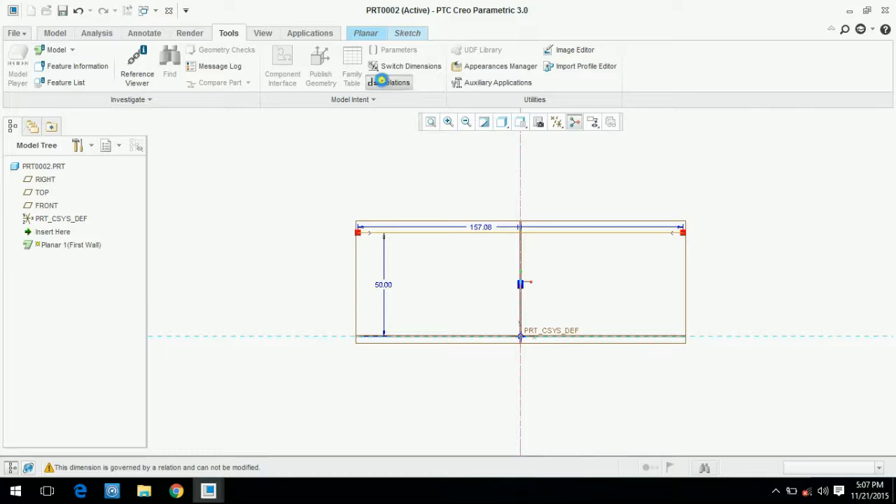
double_click(550, 207)
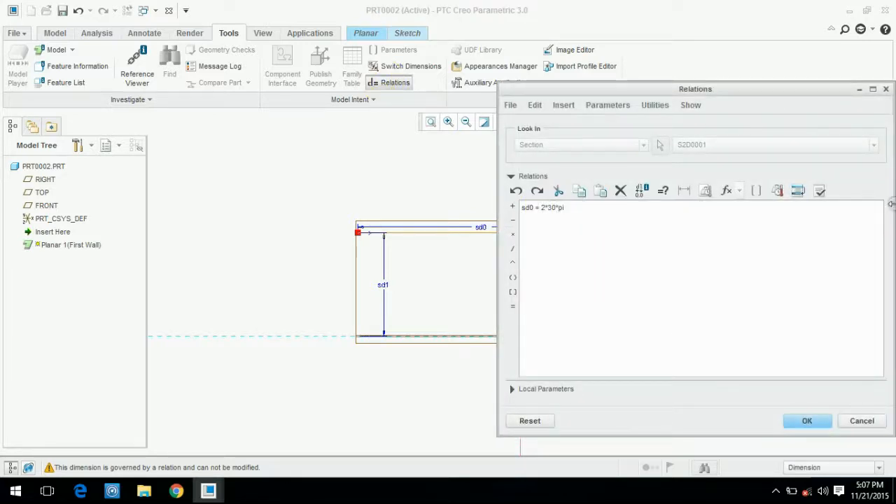
left_click(806, 421)
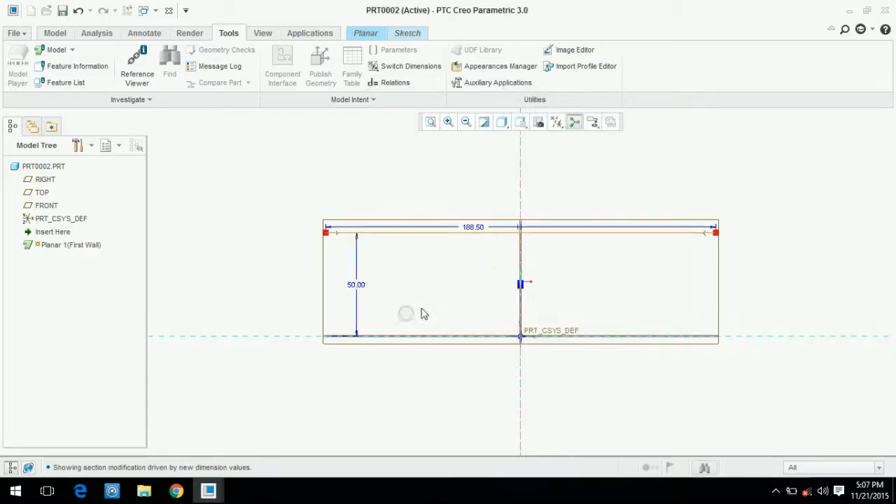
left_click(406, 33)
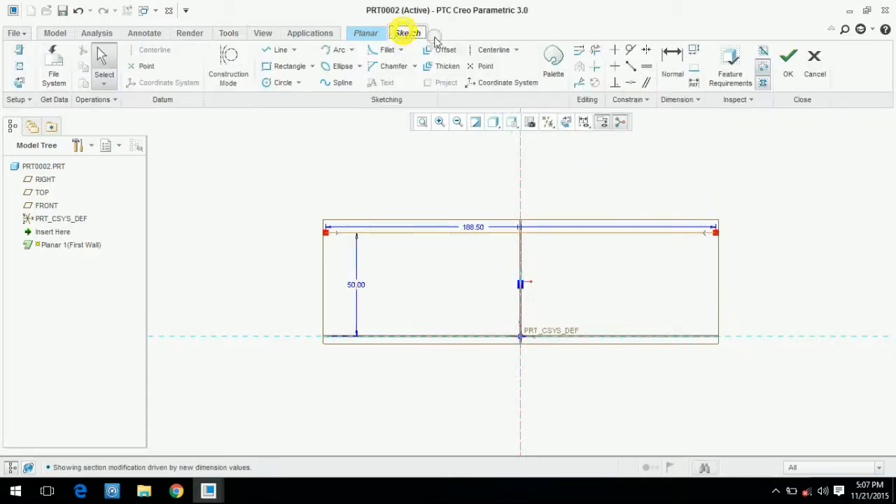
- Close the profile into a T shape below the existing horizontal line, with a centered downward stem about 62 mm wide and 54 mm tall
left_click(265, 51)
left_click(325, 233)
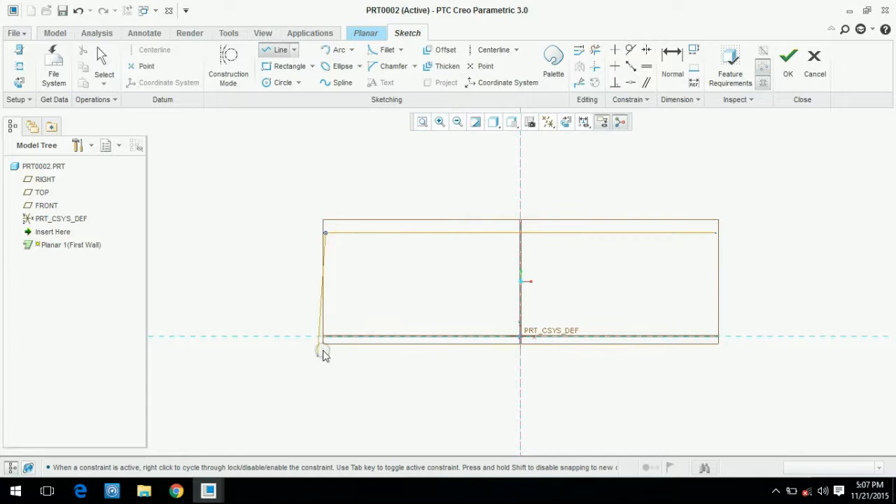
left_click(325, 337)
left_click(446, 337)
left_click(446, 445)
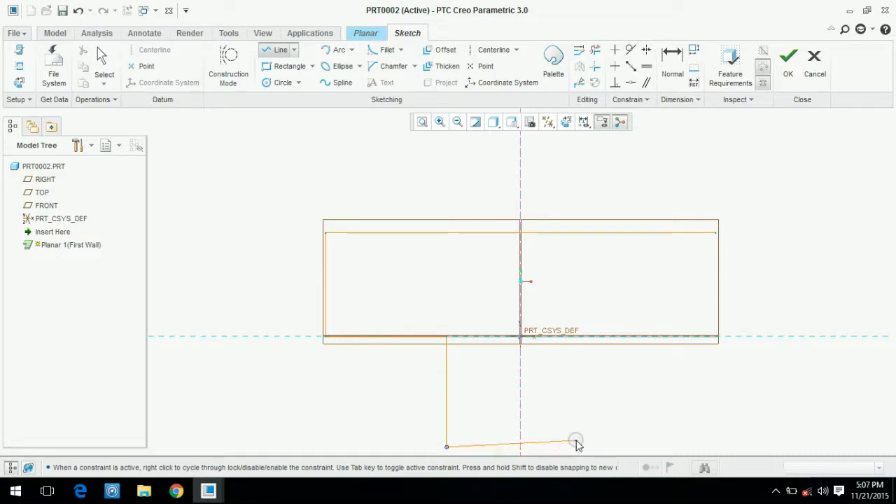
left_click(575, 445)
left_click(577, 338)
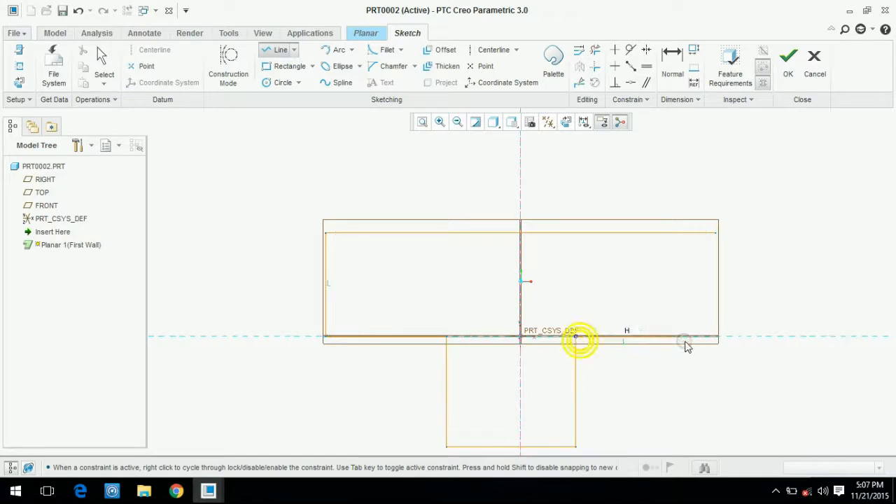
left_click(715, 338)
left_click(715, 234)
middle_click(764, 208)
middle_click(764, 208)
- Try to make the stem's two vertical sides equal in length, and undo the conflicting constraint
left_click(646, 67)
left_click(576, 371)
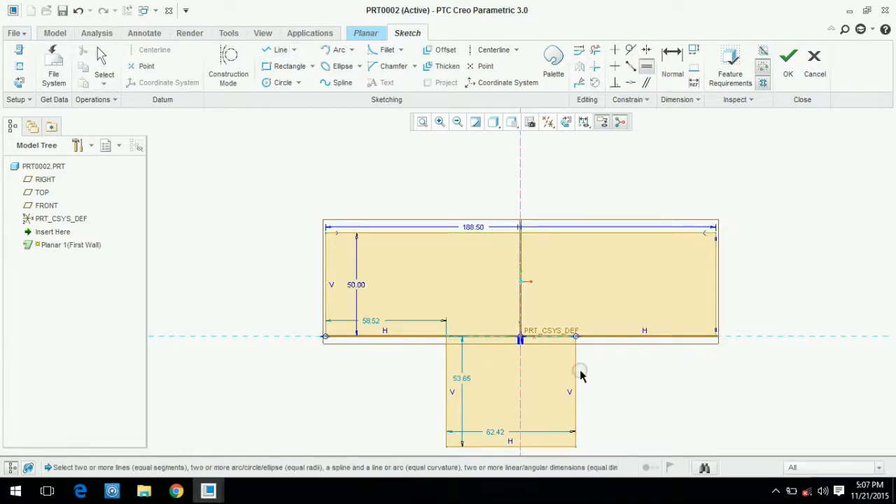
left_click(445, 381)
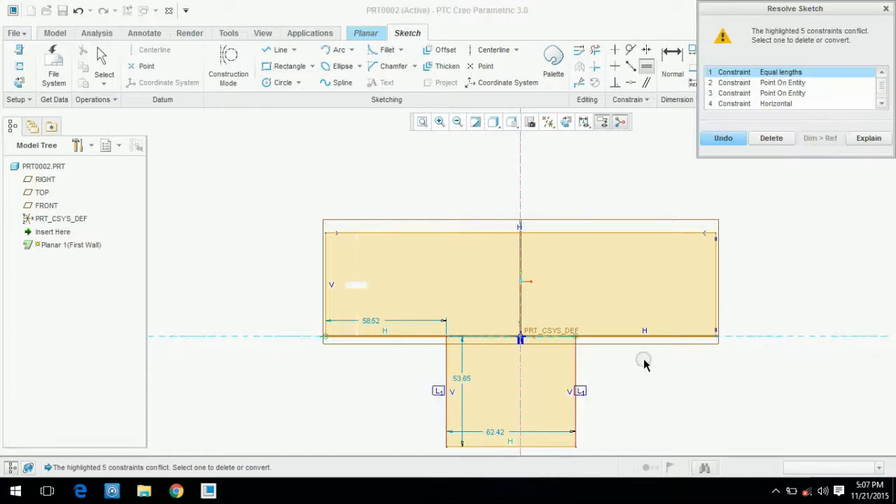
left_click(719, 138)
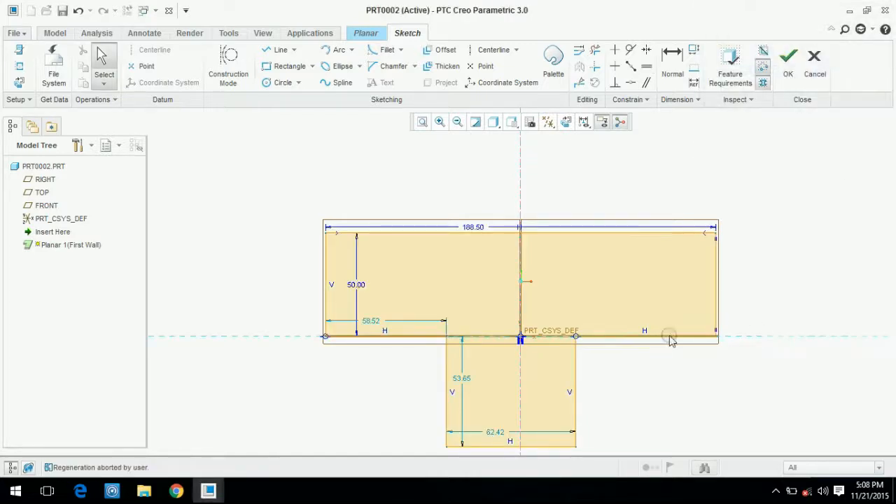
- Constrain the two horizontal segments beside the stem and the crossbar's right end to equal lengths
left_click(646, 68)
left_click(401, 336)
left_click(631, 338)
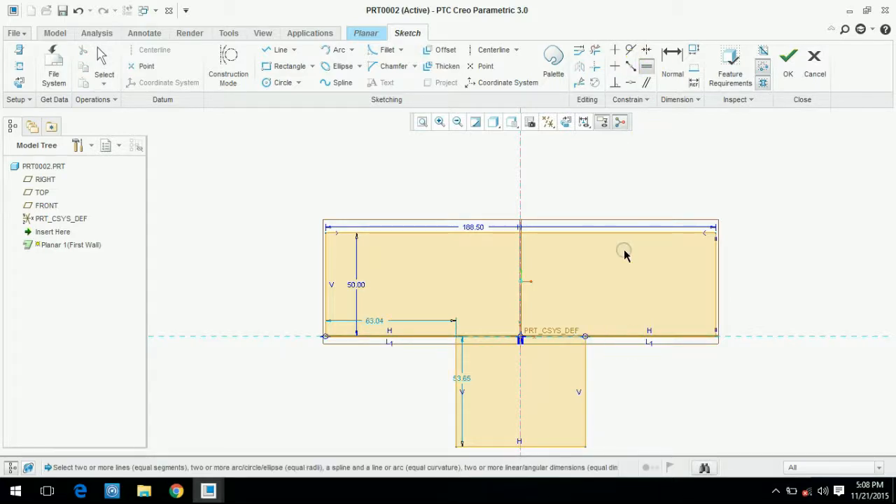
left_click(376, 319)
scroll(440, 282, "up", 4)
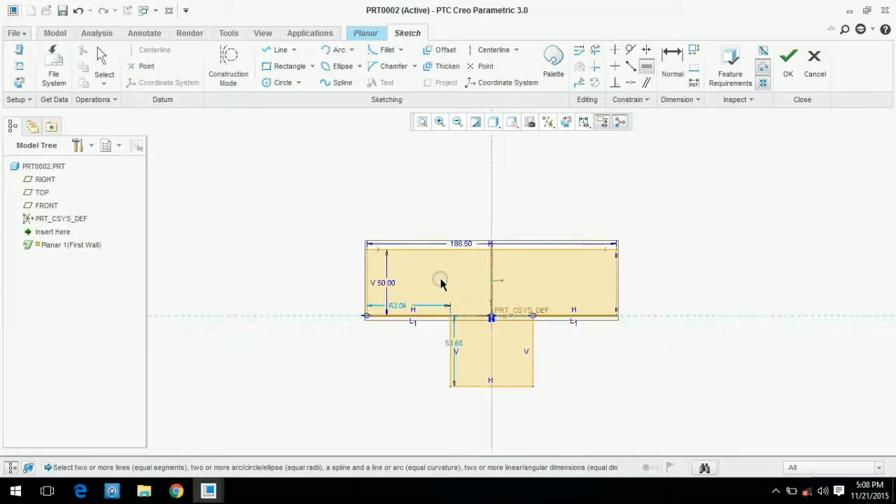
scroll(459, 331, "down", 3)
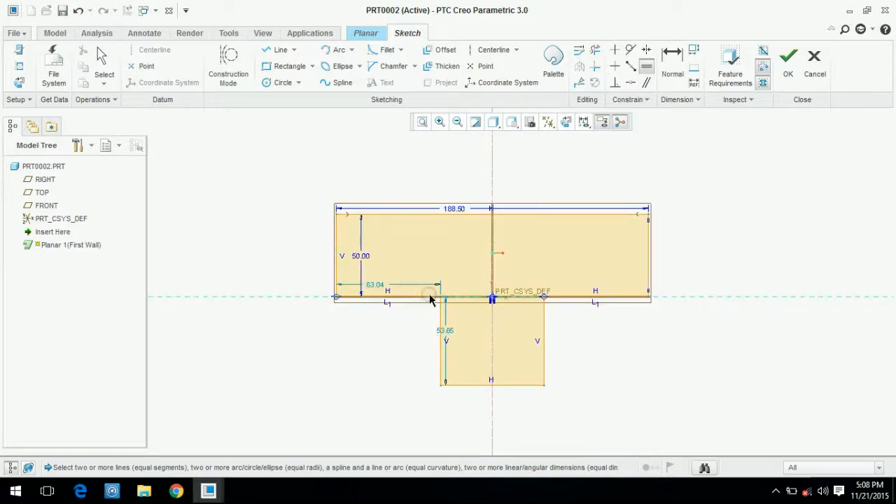
left_click(647, 303)
left_click(648, 259)
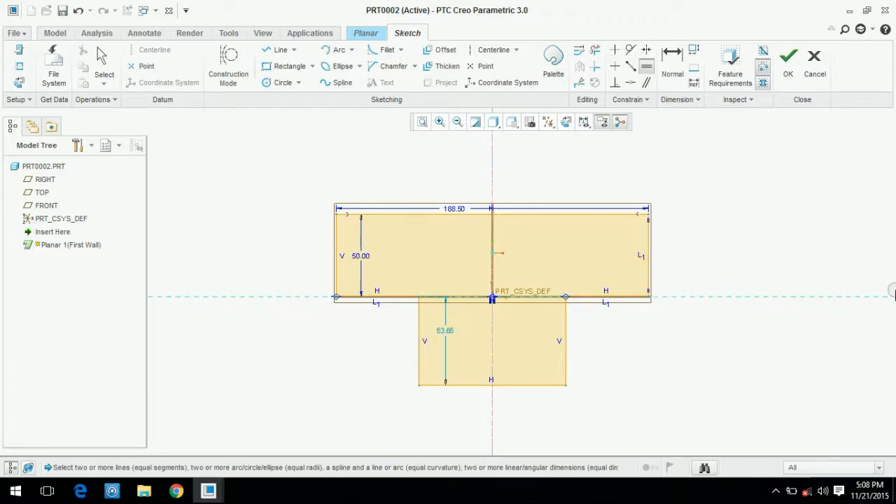
middle_click(776, 280)
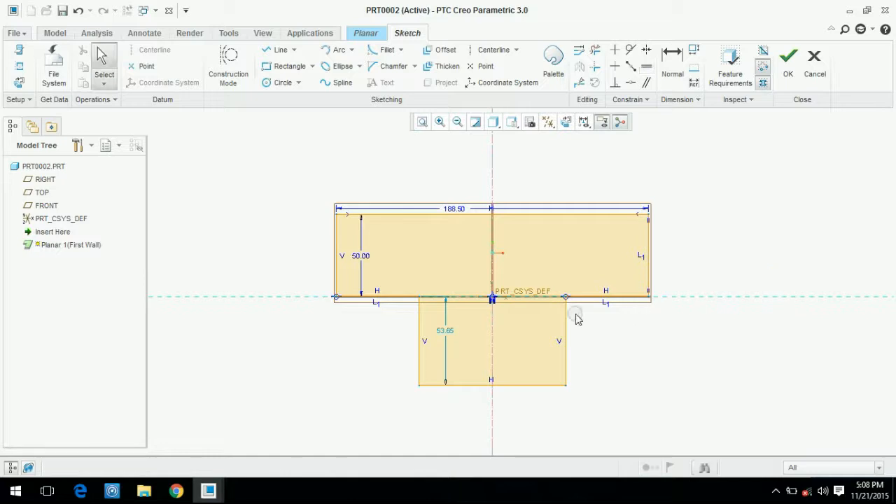
- Set the stem's height to 100 mm
double_click(445, 331)
type("10")
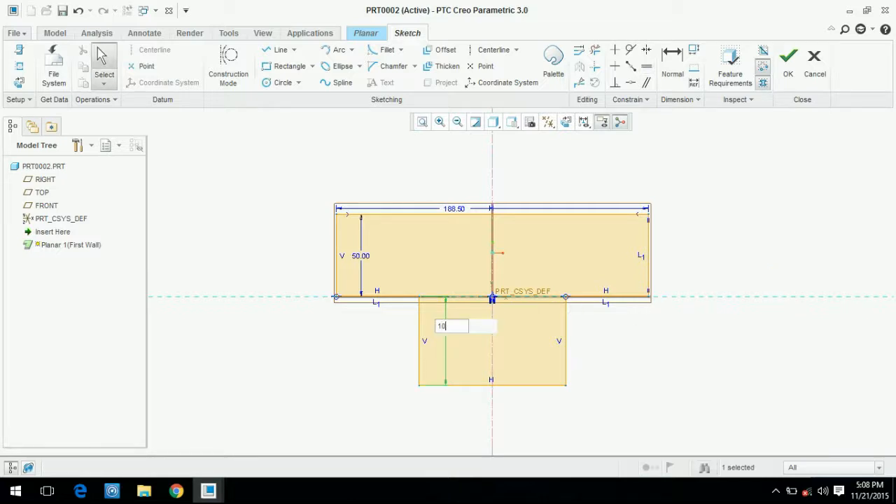
type("0")
key("Return")
- Set the stem's height to 200 mm
left_click(473, 306)
double_click(473, 306)
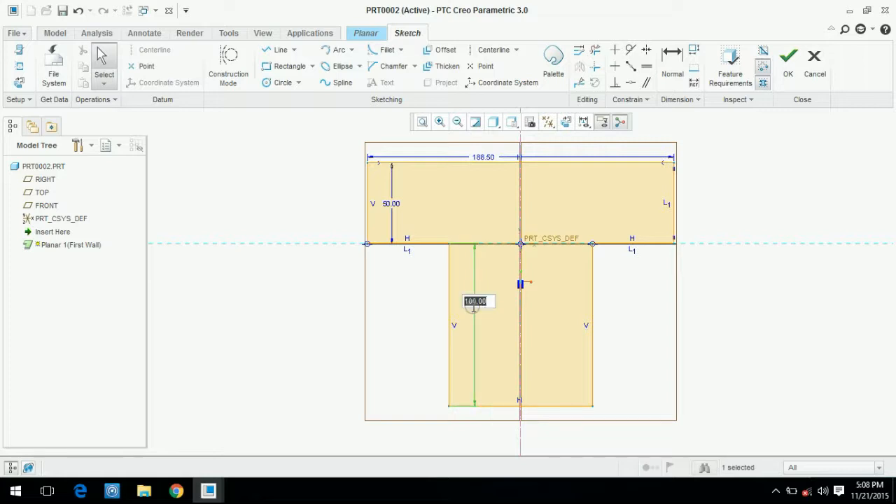
type("200")
key("Return")
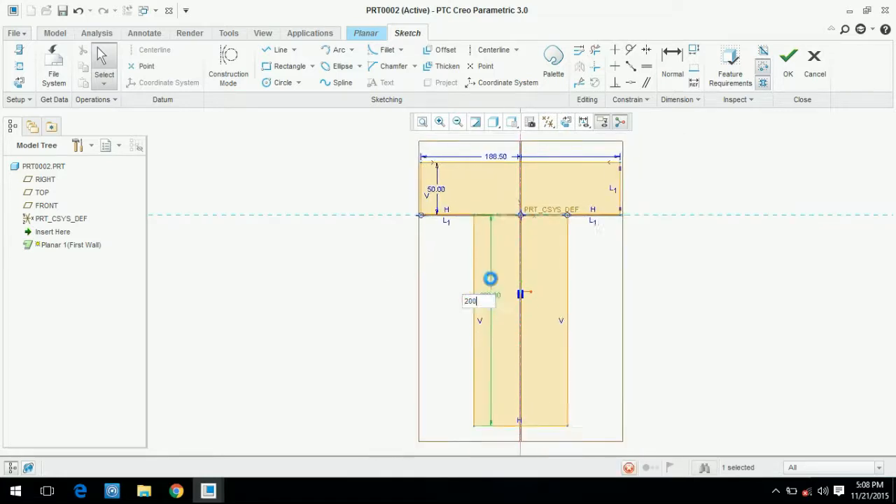
left_click(443, 189)
- Remove the equal-length constraint from the right horizontal segment beside the stem, and make that segment equal to the stem's bottom edge
scroll(574, 198, "down", 3)
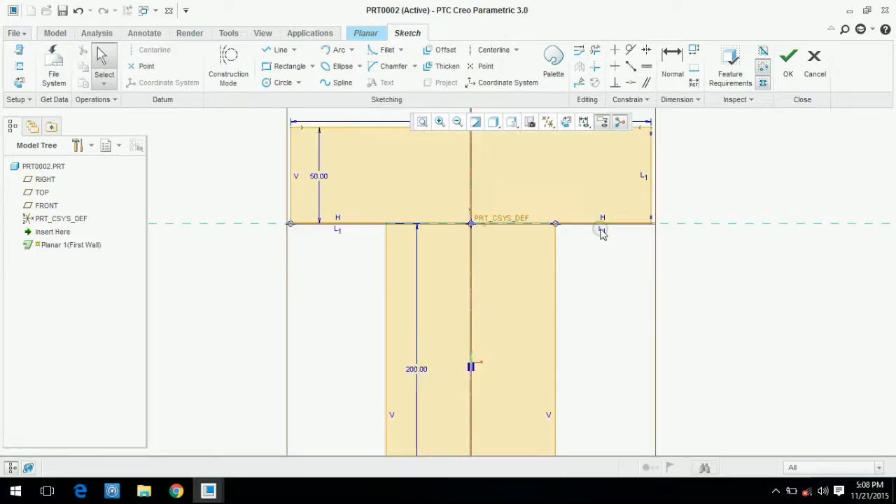
left_click(601, 235)
left_click(646, 66)
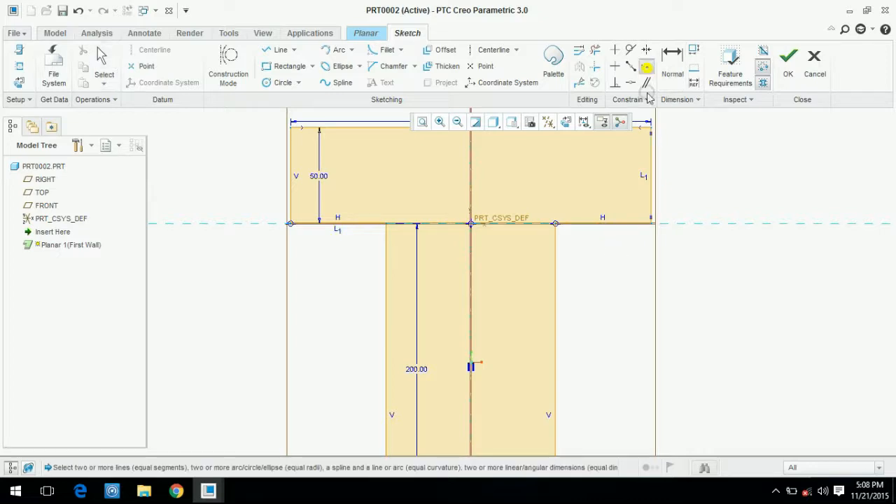
left_click(576, 223)
scroll(581, 255, "up", 3)
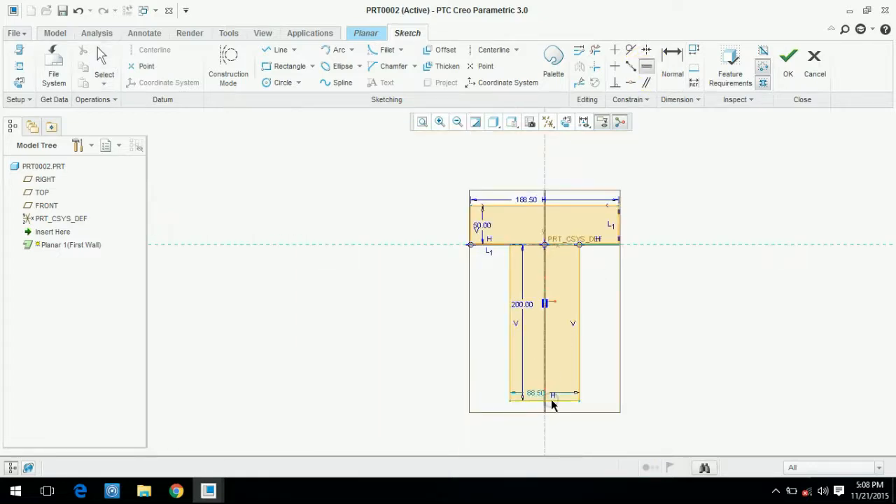
left_click(551, 400)
scroll(545, 258, "down", 2)
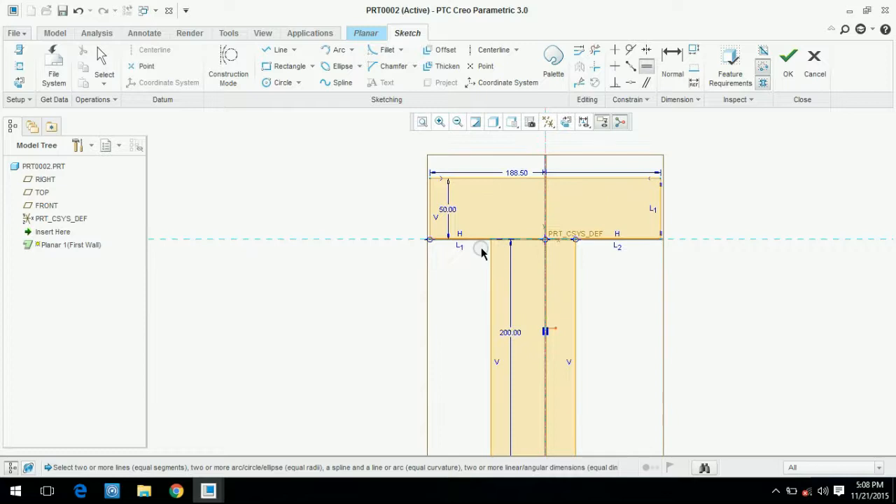
key("Escape")
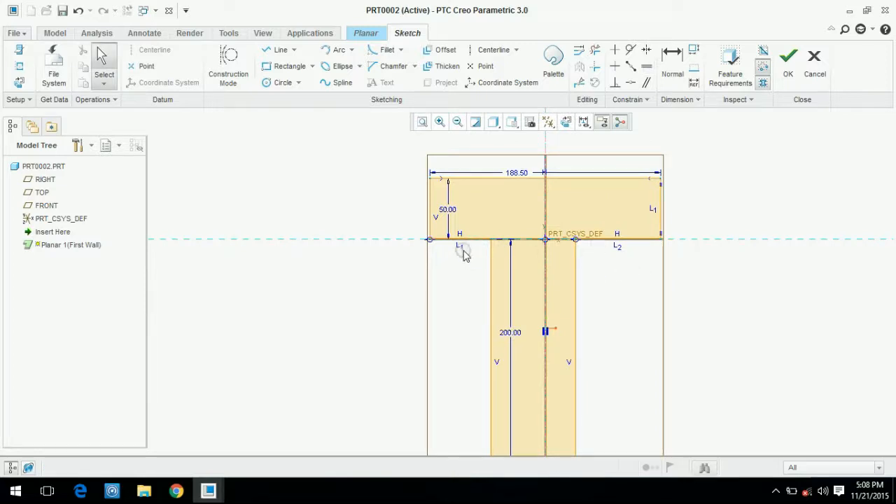
- Replace the left horizontal segment's equal-length constraint so it matches the right segment and the stem's bottom edge, and accept the sketch
left_click(458, 251)
left_click(645, 66)
left_click(464, 239)
scroll(664, 259, "up", 2)
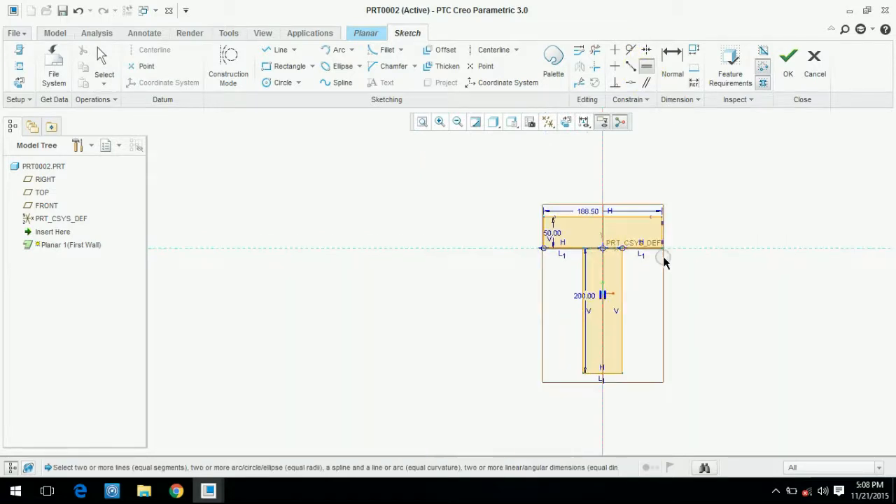
left_click(778, 73)
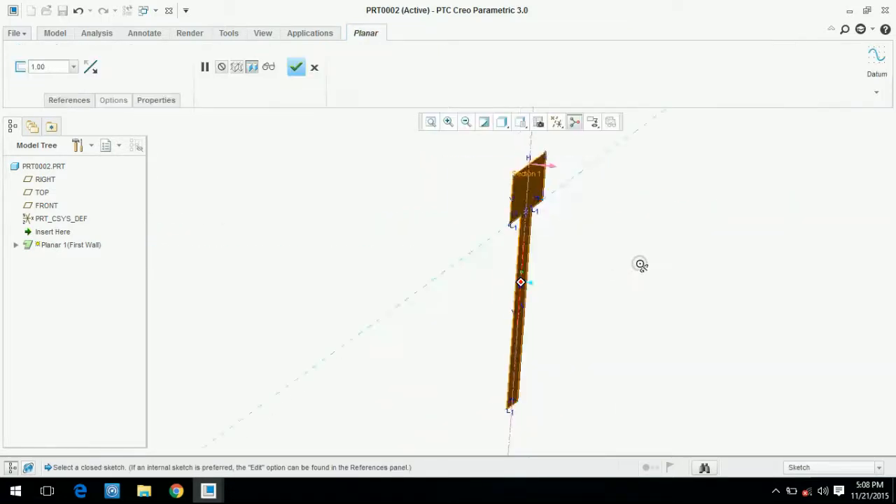
- Set the planar wall's thickness to 2 mm and inspect the preview
left_click(56, 67)
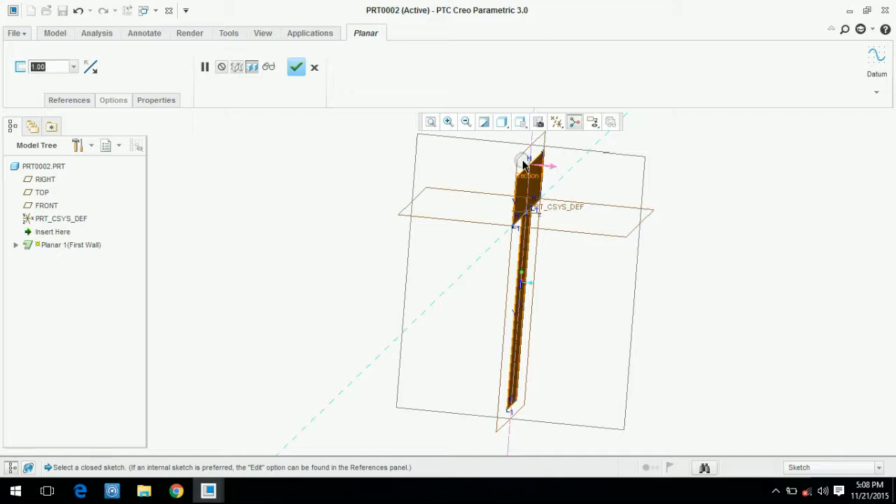
type("2")
key("Return")
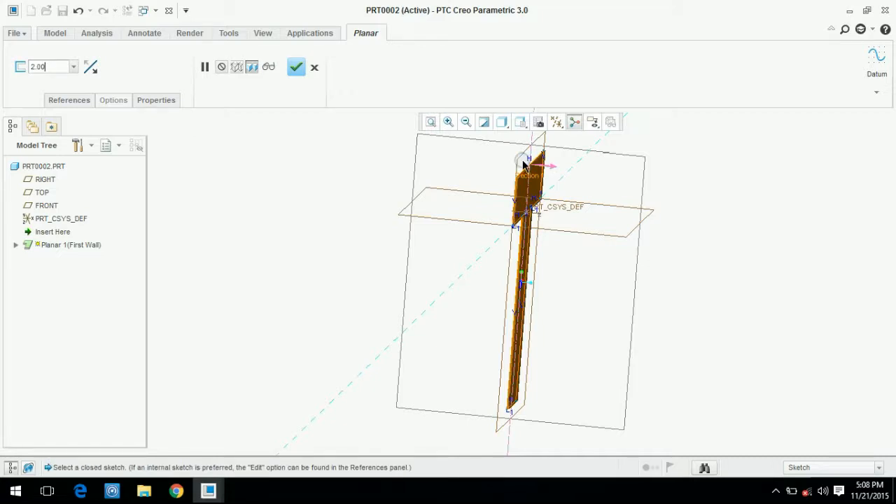
scroll(528, 192, "down", 3)
scroll(488, 206, "down", 3)
scroll(488, 206, "up", 2)
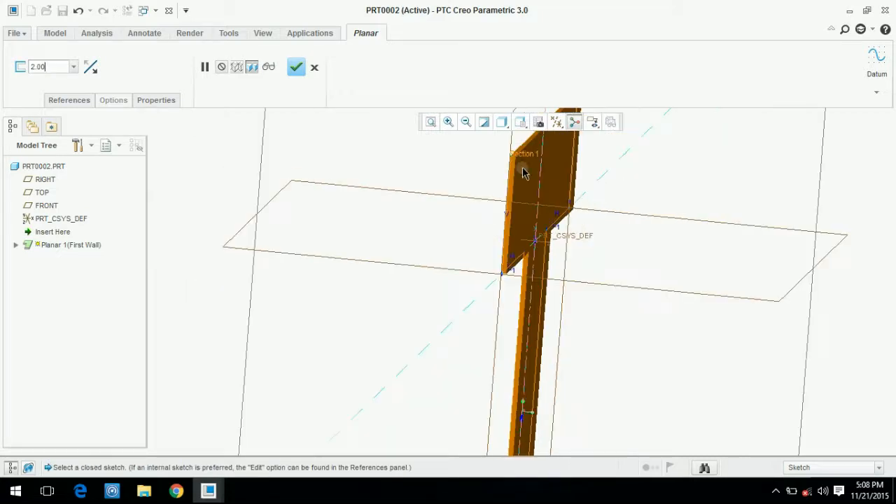
scroll(532, 144, "down", 3)
scroll(493, 151, "down", 2)
- Set the wall thickness to 1 mm and complete the planar first wall
left_click_drag(50, 65, 1, 65)
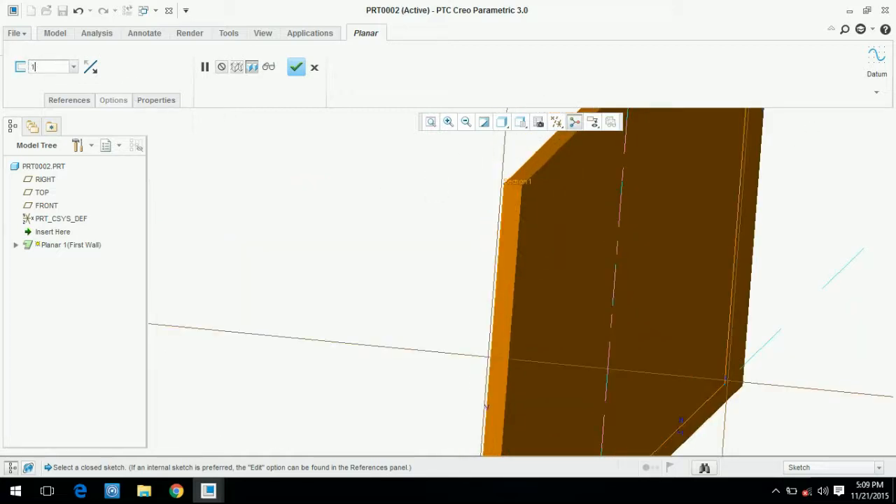
type("1")
key("Return")
left_click(296, 67)
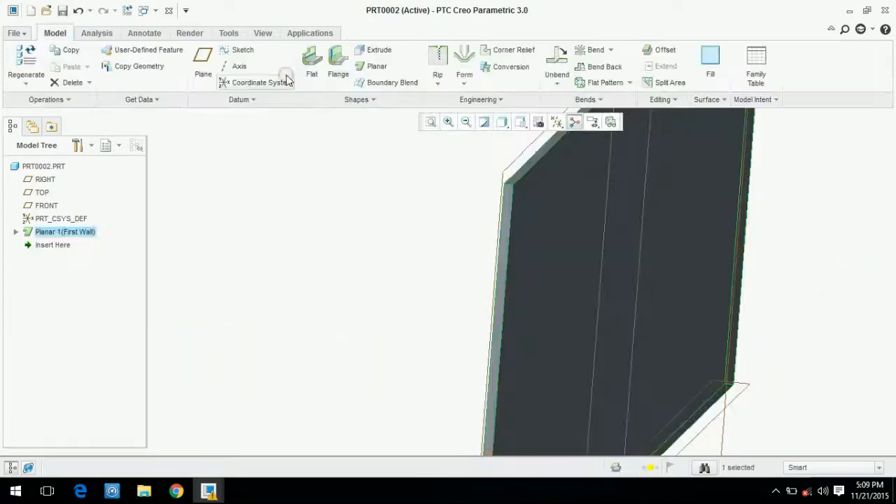
scroll(328, 245, "up", 4)
middle_click_drag(325, 245, 274, 224)
left_click(237, 230)
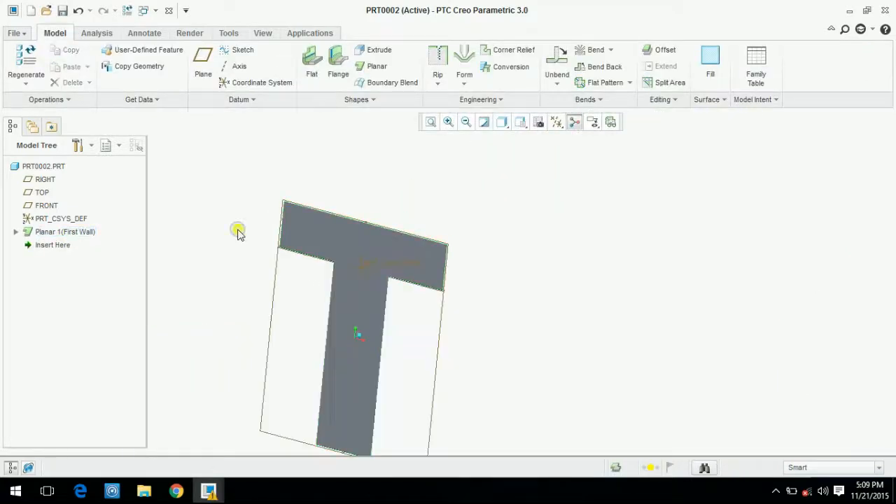
- Start a Bend feature and choose the T-shaped wall's front face as the bend surface
scroll(466, 208, "up", 3)
middle_click_drag(471, 214, 493, 189)
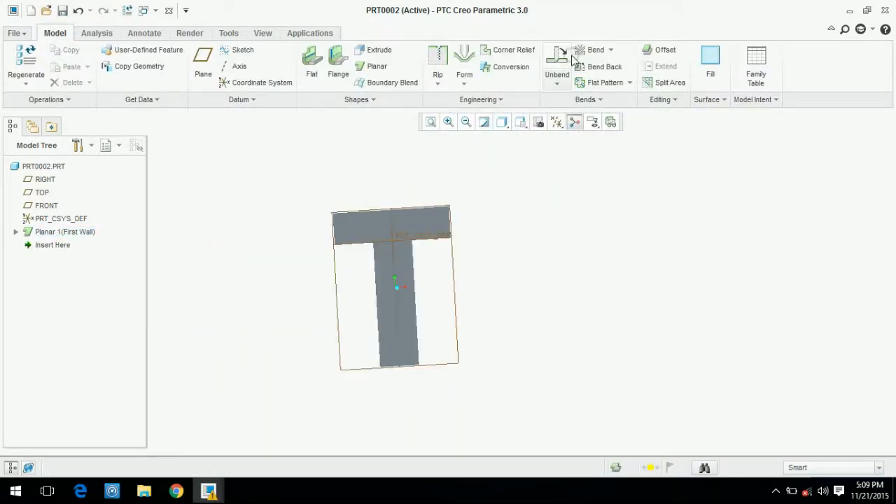
left_click(610, 53)
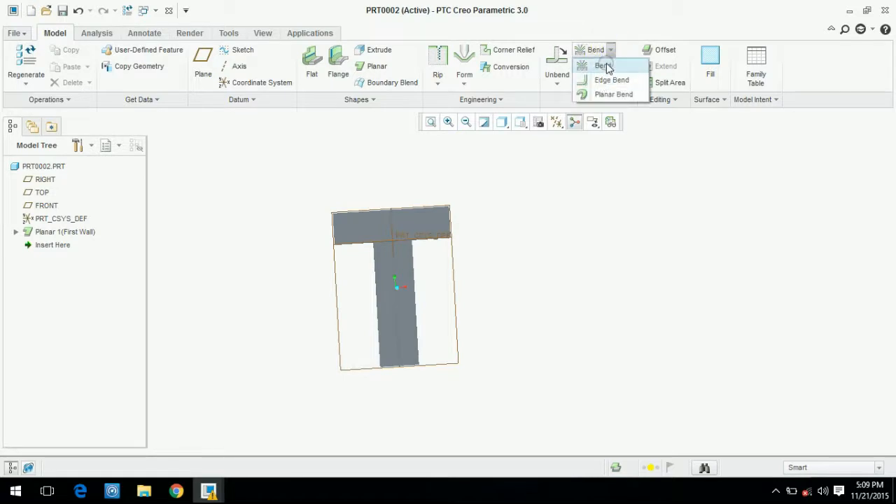
left_click(599, 64)
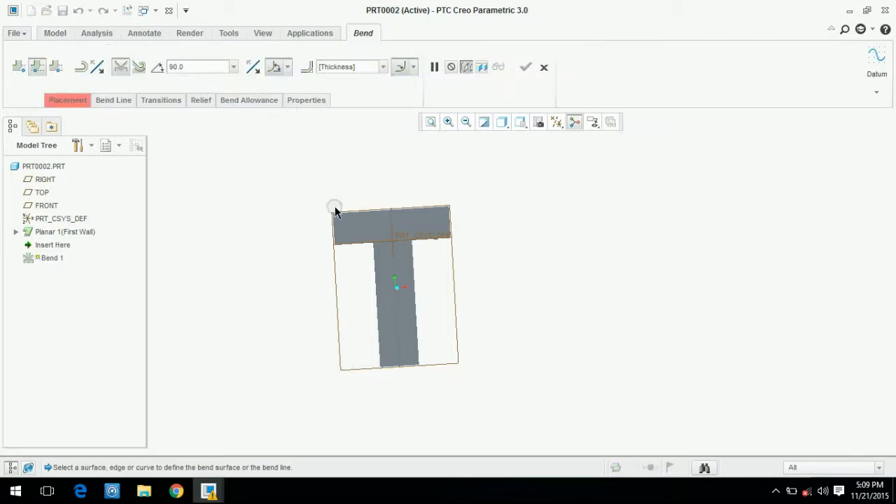
scroll(333, 217, "down", 5)
left_click(363, 213)
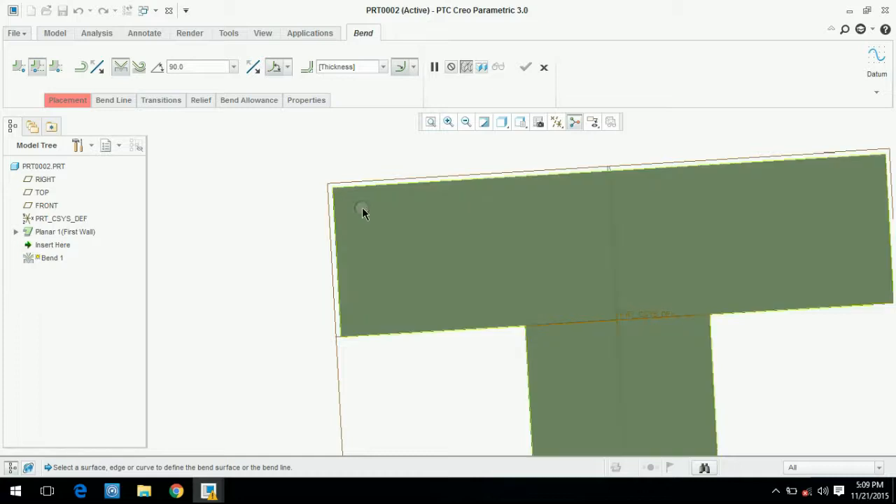
left_click(551, 256)
scroll(555, 258, "up", 4)
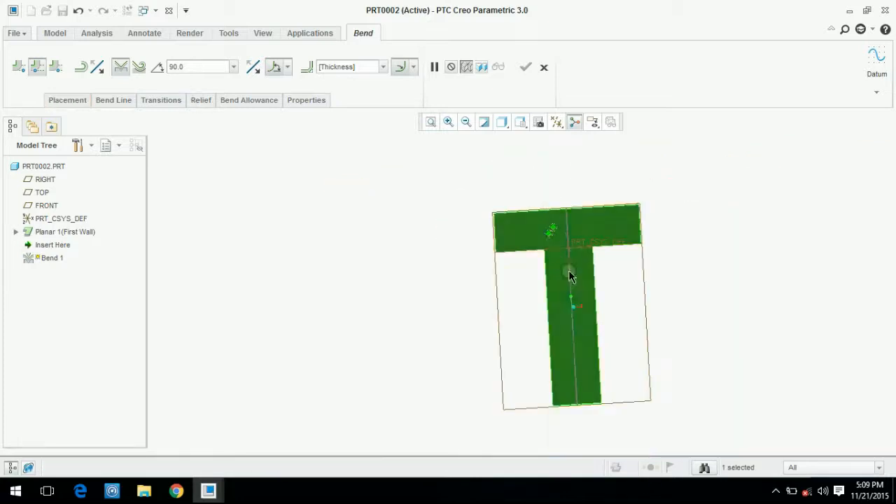
- Attach the bend line's ends near the middle of the crossbar's upper edge and the stem's bottom edge, running it lengthwise through the T
scroll(569, 276, "down", 3)
left_click_drag(564, 203, 593, 169)
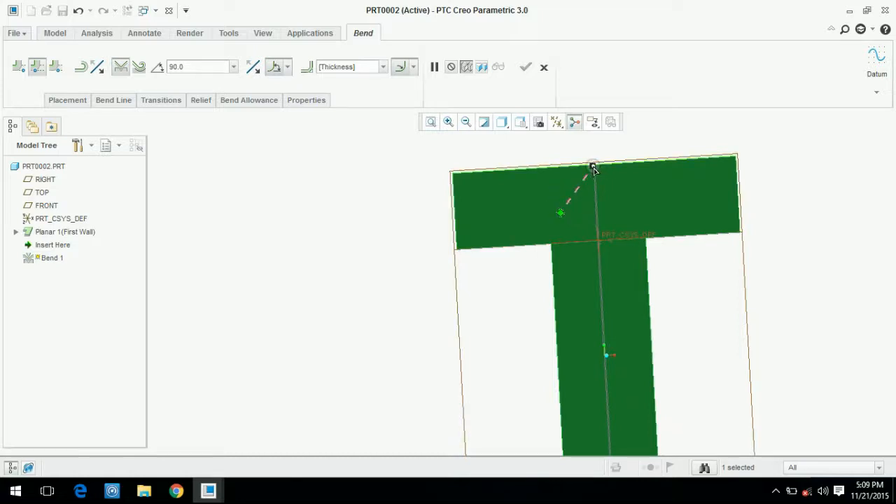
left_click_drag(564, 228, 604, 379)
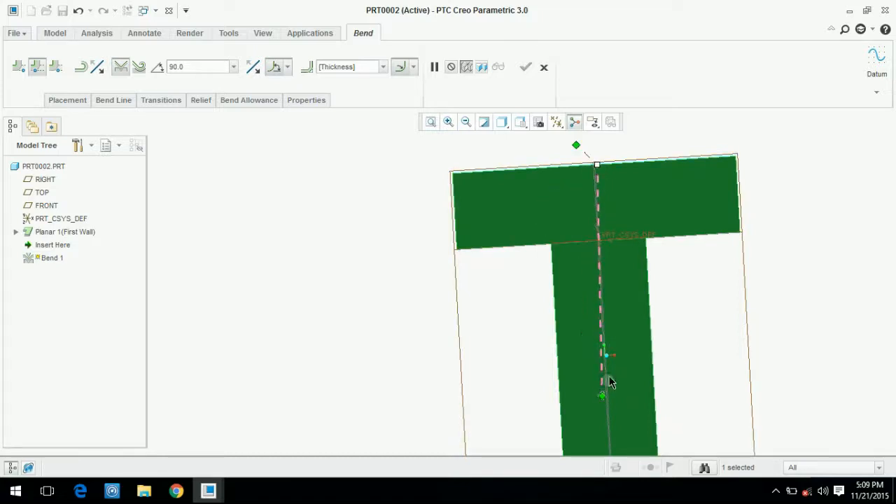
scroll(632, 320, "up", 2)
scroll(630, 412, "down", 2)
left_click_drag(597, 320, 612, 441)
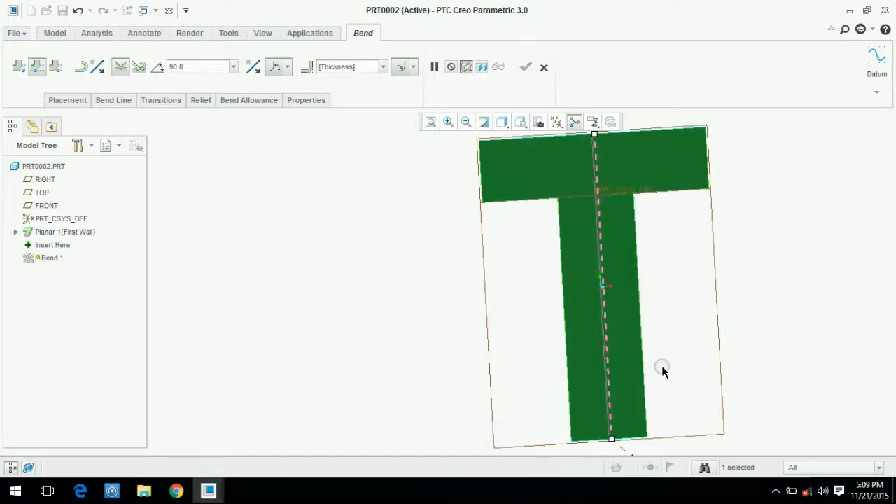
- Reference the bend line's lower end to the stem's long side edge with a 30 mm offset
scroll(647, 399, "down", 2)
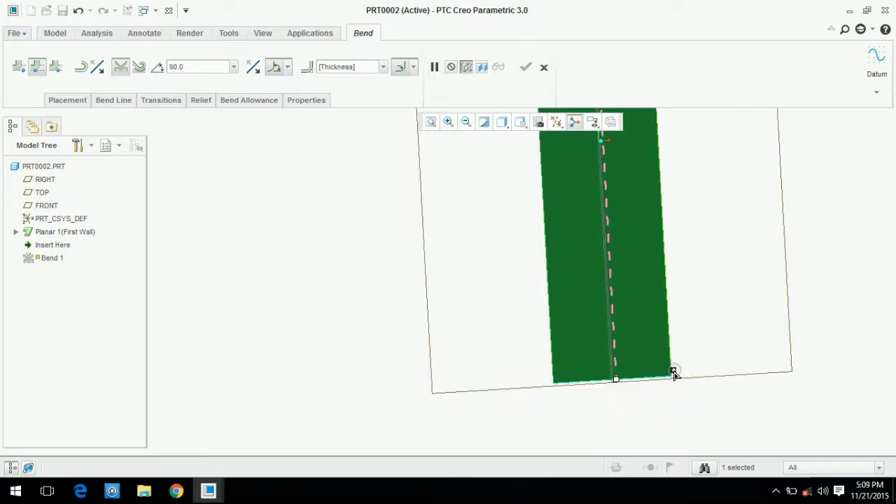
left_click(606, 350)
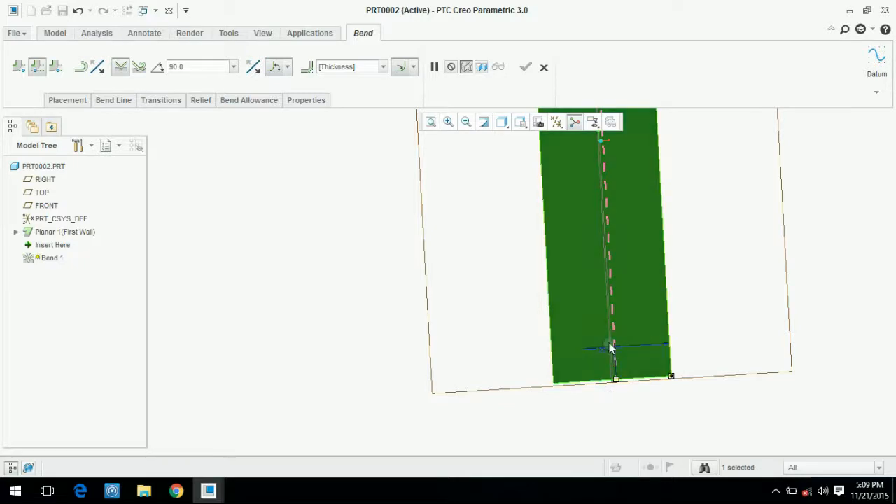
key("Return")
- Reference the bend line's upper end to the crossbar's short end edge and set the offset to 100 mm
scroll(704, 286, "down", 5)
scroll(701, 289, "up", 5)
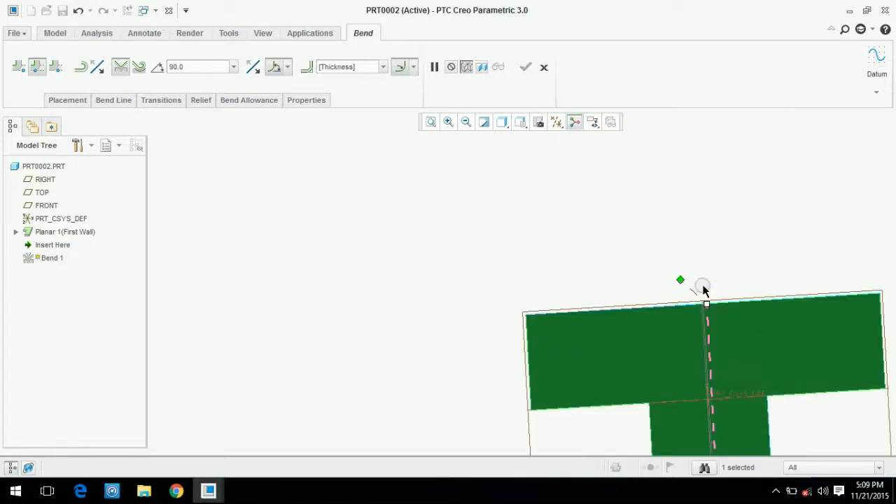
left_click_drag(561, 317, 525, 314)
double_click(762, 334)
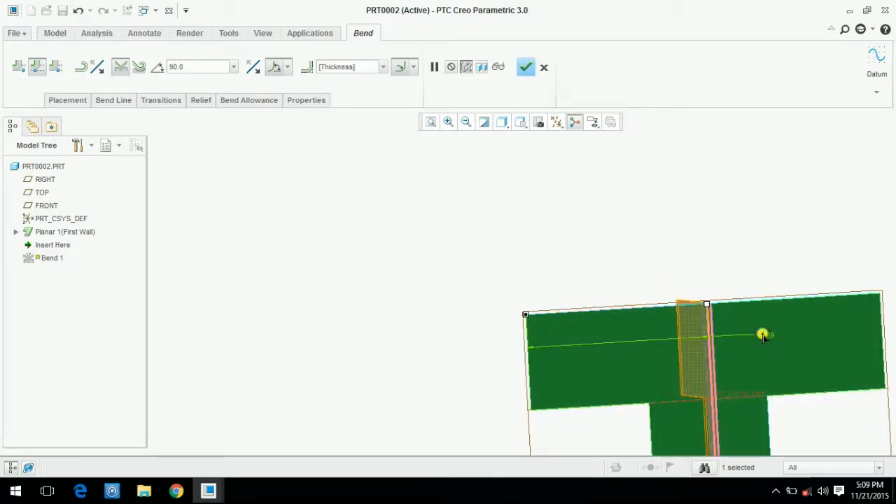
type("100")
key("Return")
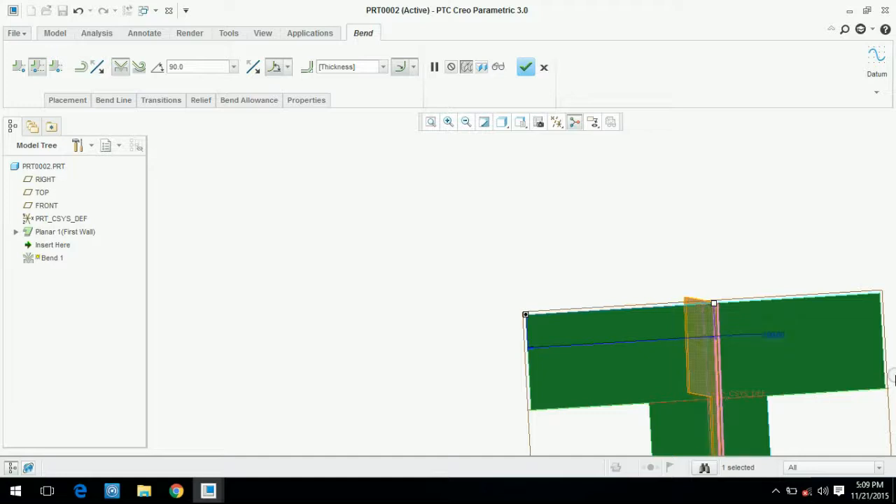
- Set the bend line's upper offset to 90 mm and complete the 90-degree bend, accepting the troubleshooter dialog
double_click(778, 334)
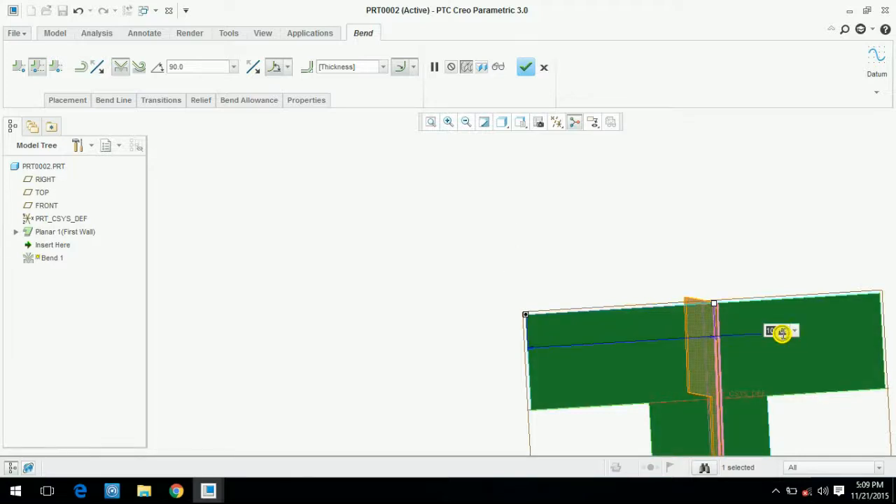
type("90")
key("Return")
middle_click_drag(710, 266, 533, 367)
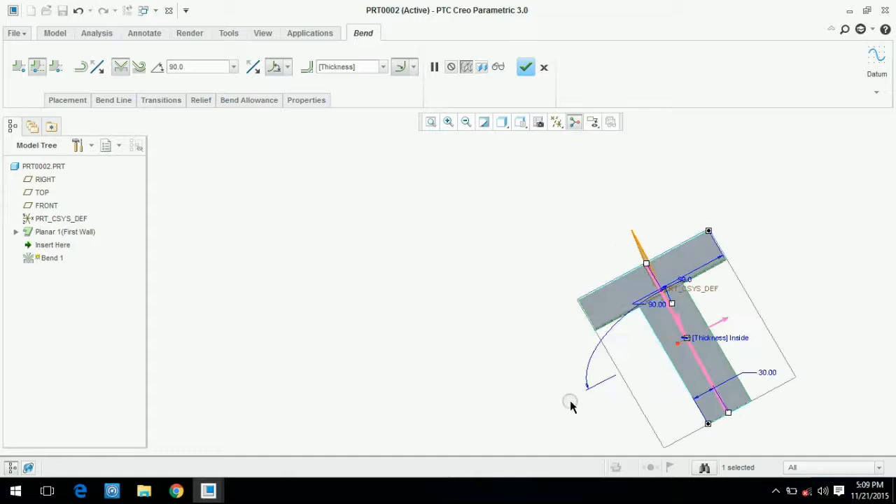
middle_click_drag(532, 237, 553, 170)
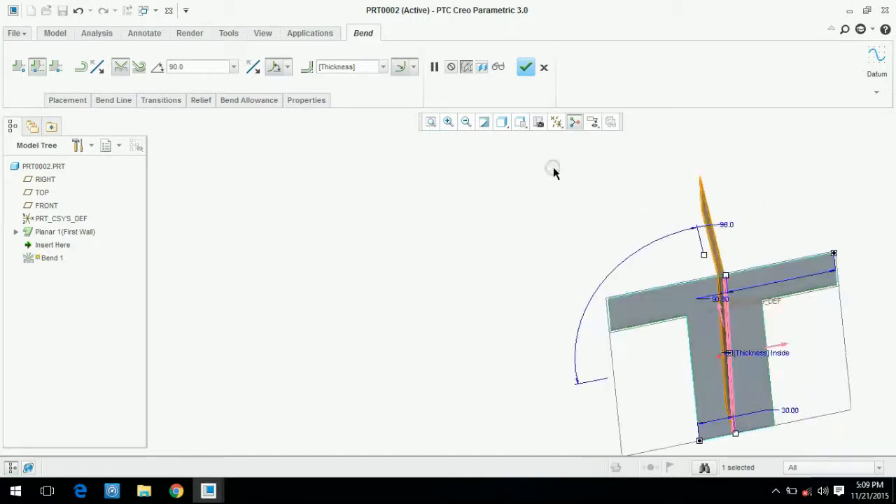
left_click(524, 70)
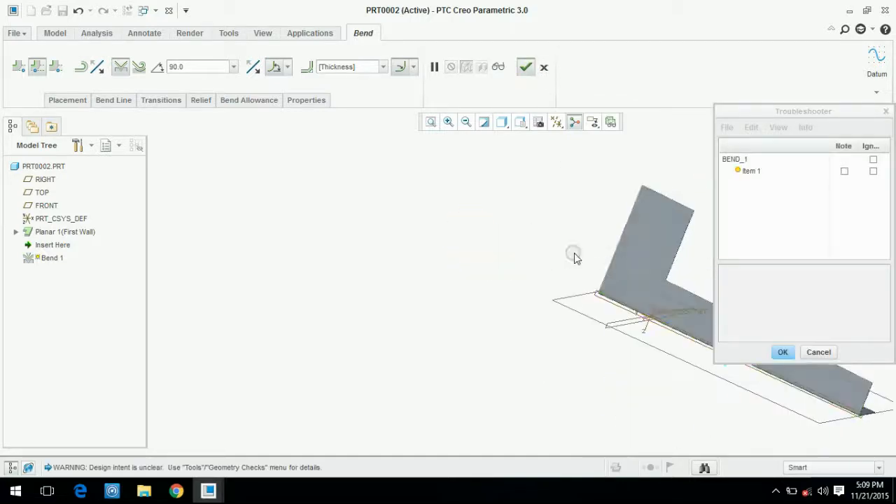
left_click(782, 352)
- Examine the bent T-shaped wall from several directions and close up at the rounded bend corner
middle_click_drag(516, 266, 237, 280)
left_click(45, 248)
left_click(426, 270)
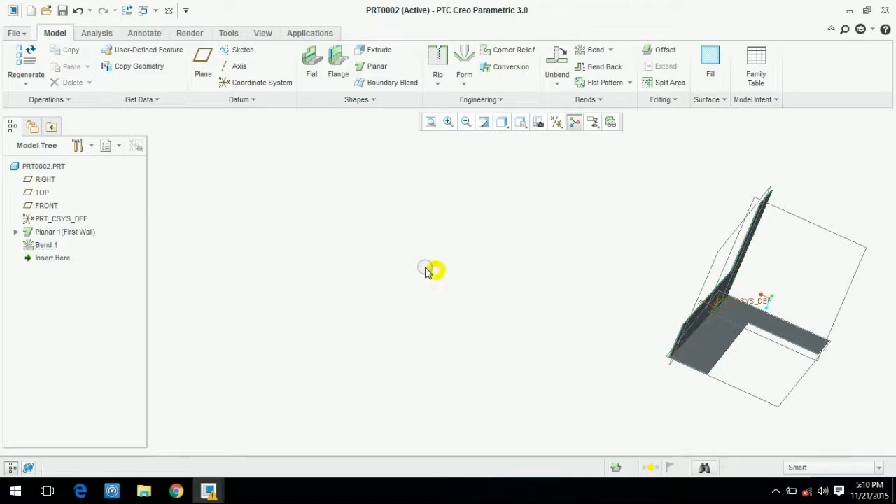
middle_click_drag(440, 308, 490, 247)
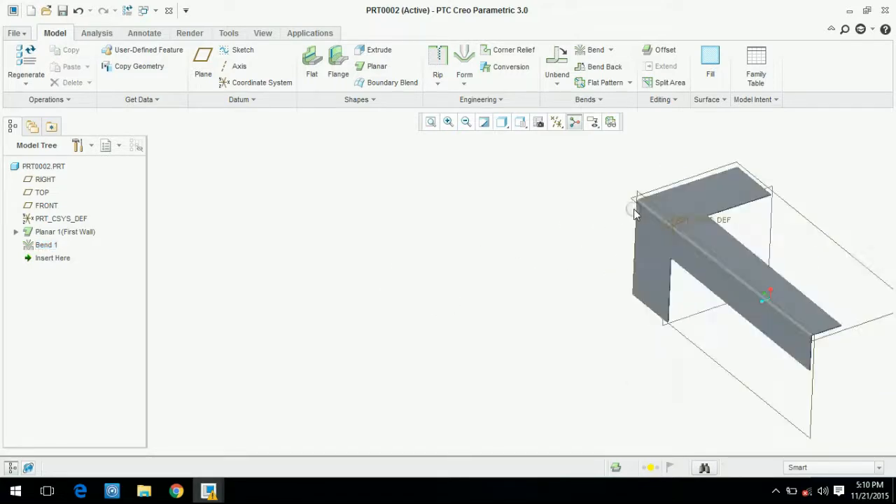
scroll(634, 213, "up", 8)
left_click(483, 228)
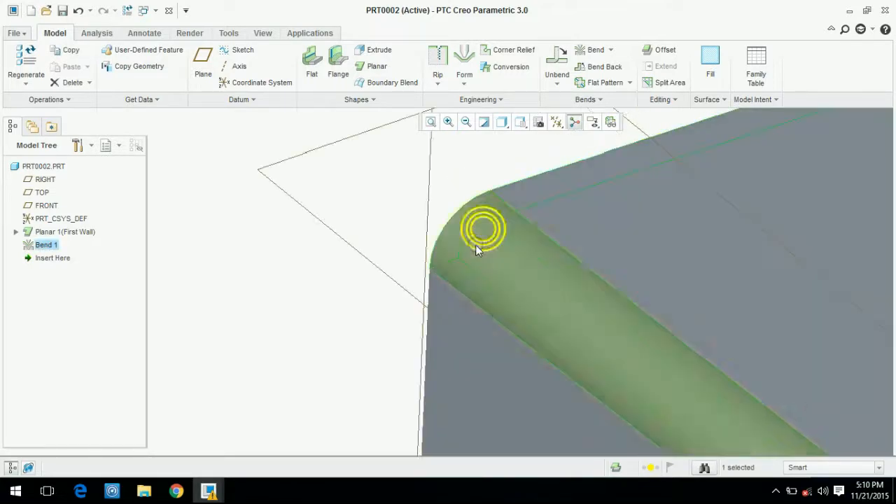
scroll(482, 250, "down", 5)
scroll(427, 256, "up", 5)
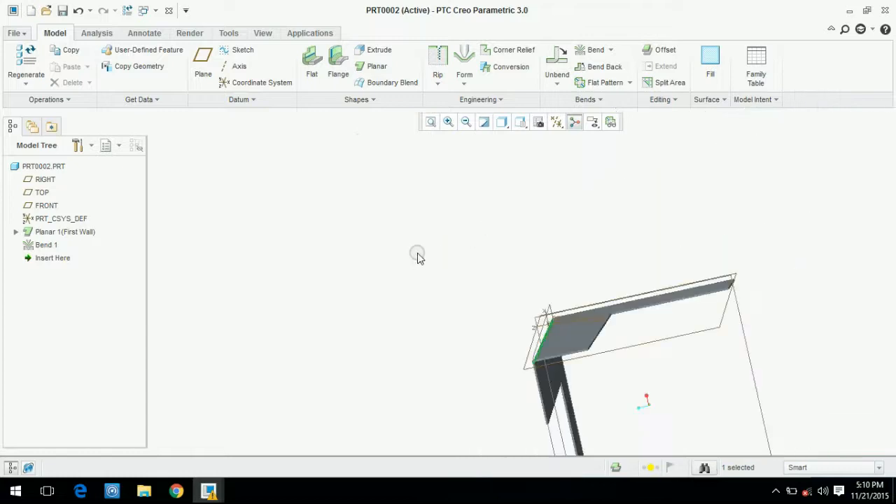
scroll(446, 298, "down", 3)
scroll(564, 308, "down", 2)
scroll(483, 347, "down", 3)
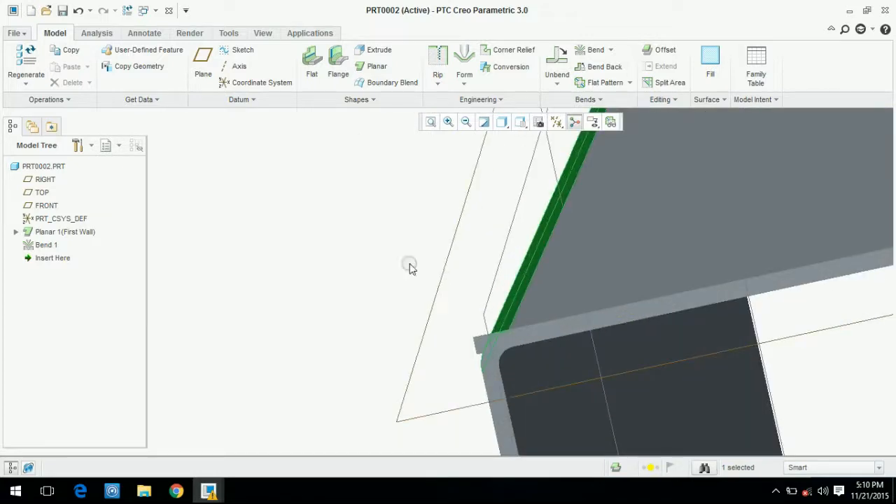
scroll(411, 268, "up", 5)
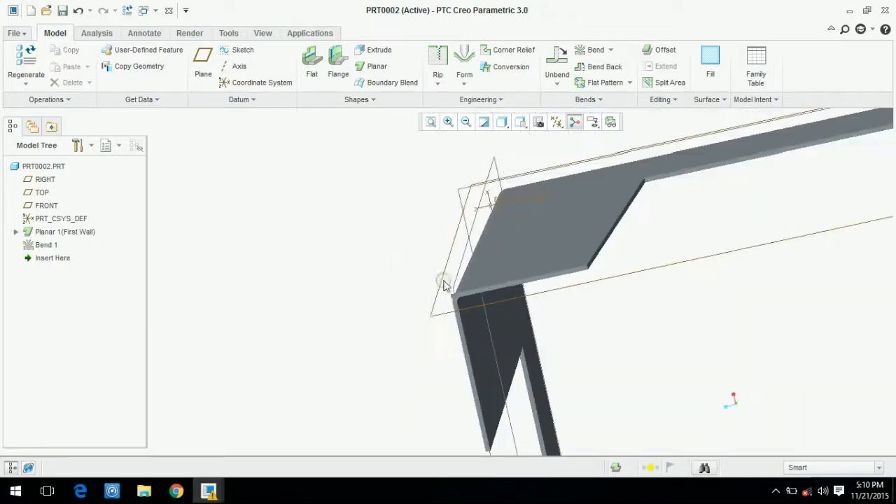
- Delete the Bend 1 feature from the part
right_click(44, 245)
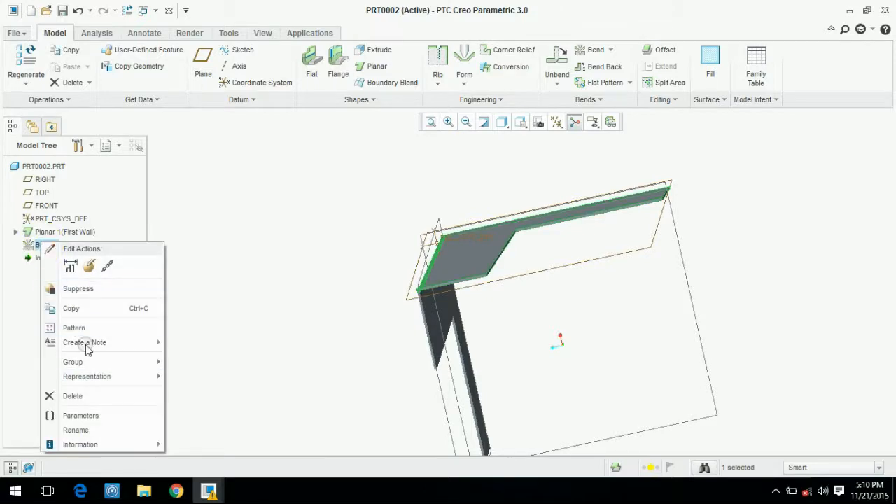
left_click(73, 395)
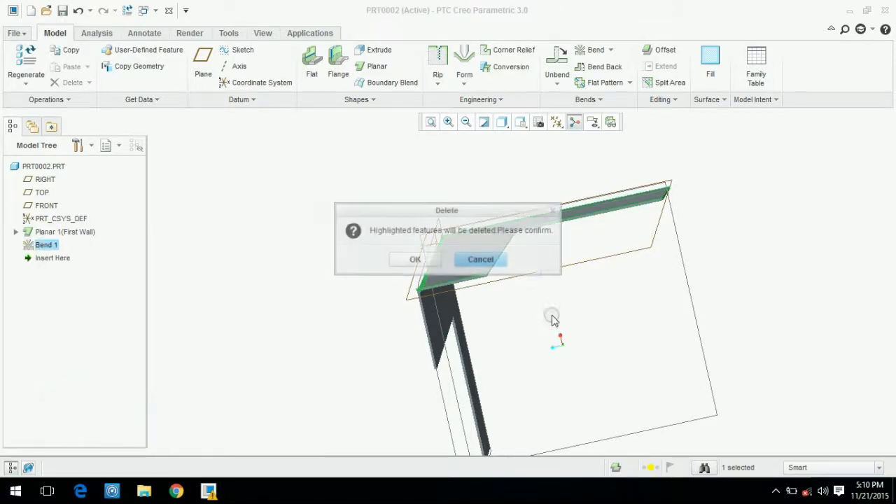
left_click(430, 260)
- Start a new Bend feature and choose the crossbar's short end edge as the bend line
middle_click_drag(248, 189, 365, 314)
scroll(371, 253, "up", 5)
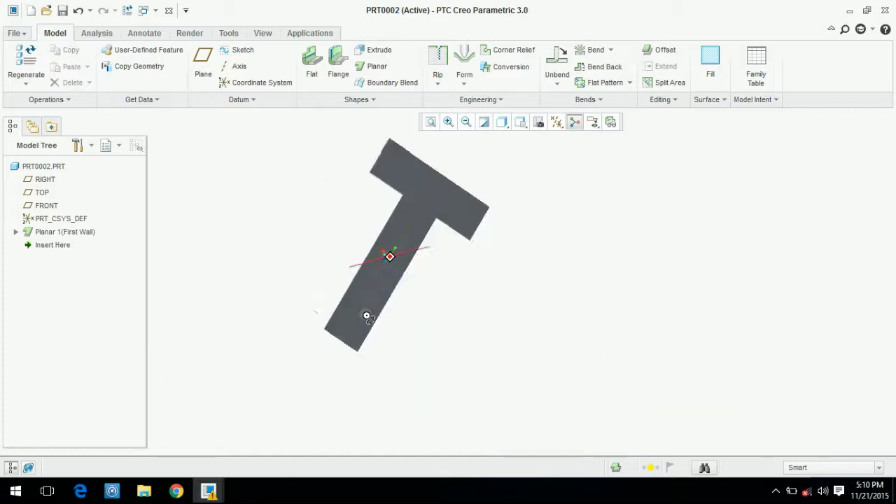
left_click(595, 51)
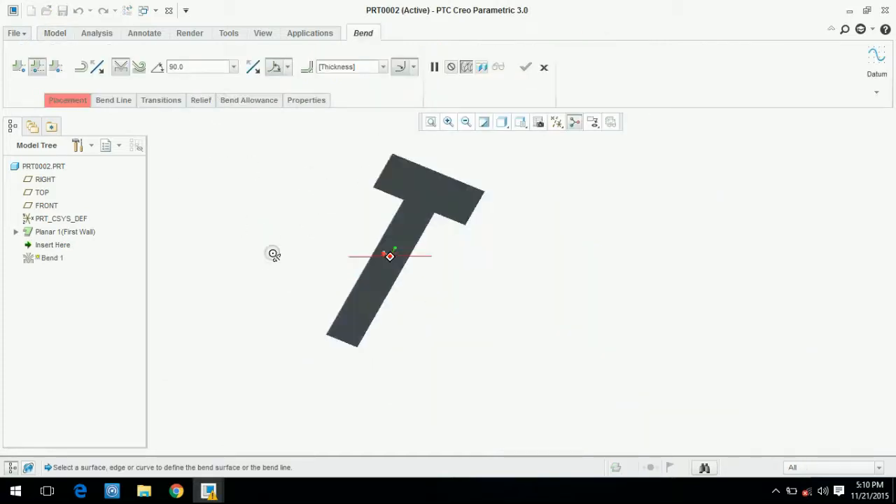
scroll(392, 184, "down", 6)
left_click(301, 146)
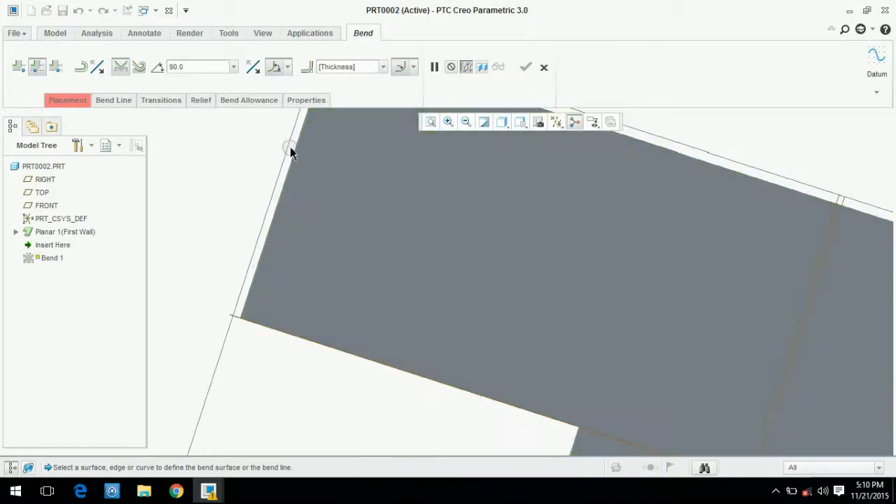
left_click(295, 149)
- Set the bend's inside radius to 30 mm
scroll(269, 162, "up", 5)
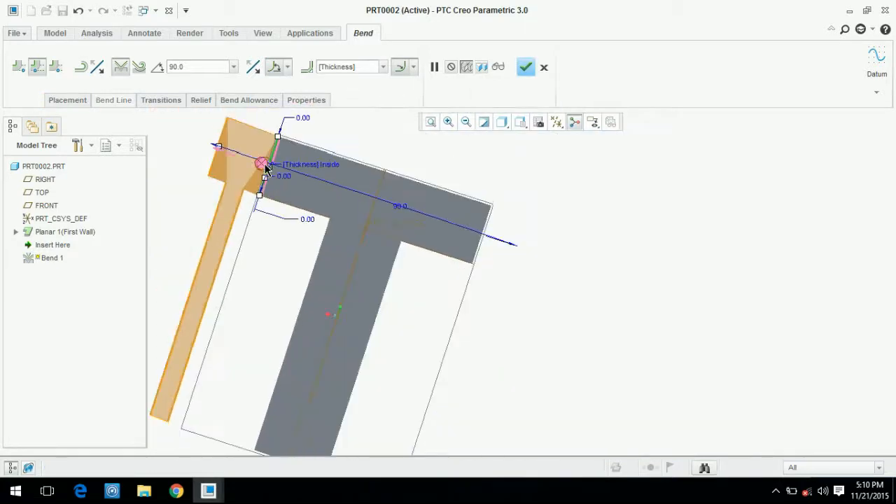
middle_click_drag(320, 175, 326, 201)
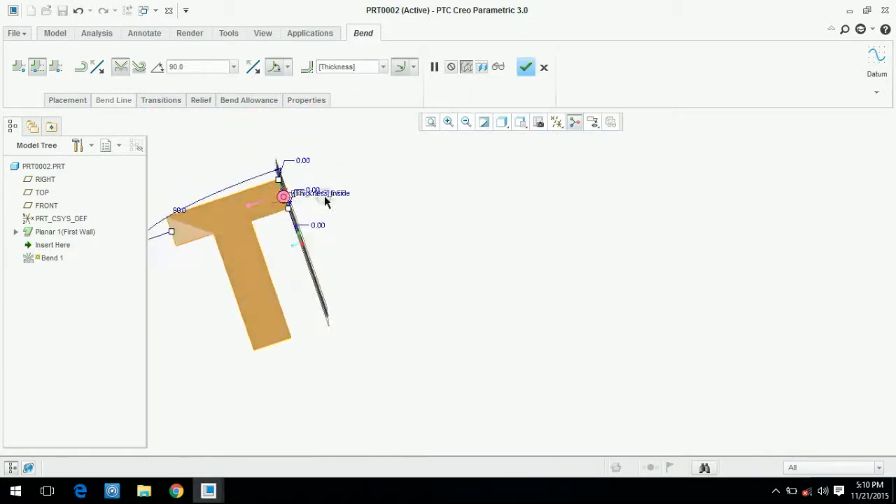
scroll(316, 208, "down", 6)
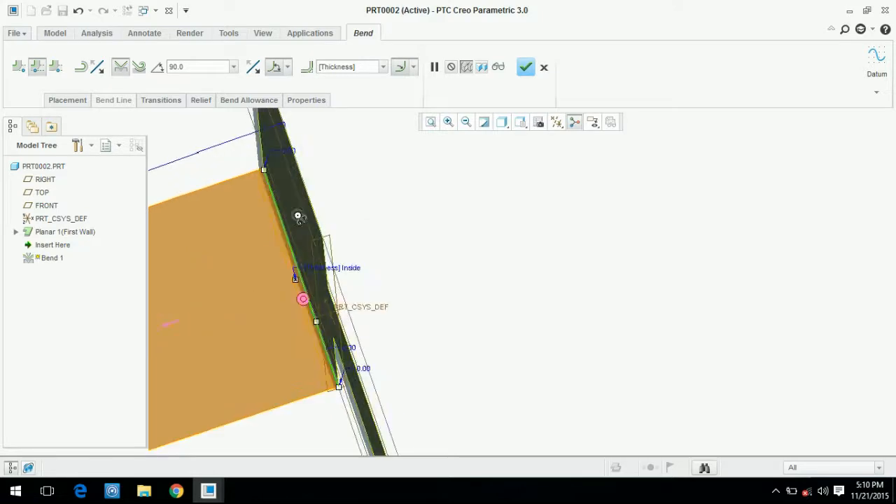
scroll(553, 306, "up", 4)
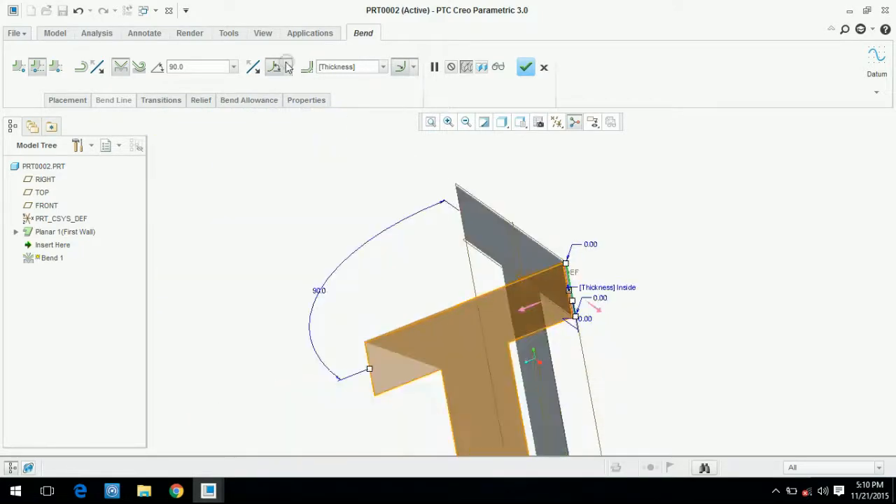
left_click(363, 65)
type("0")
key("Return")
- Change the bend type from angled to rolled so the bend runs to the end of the surface
scroll(536, 234, "up", 3)
middle_click_drag(536, 234, 459, 261)
left_click(139, 68)
left_click(361, 276)
middle_click_drag(432, 365, 402, 300)
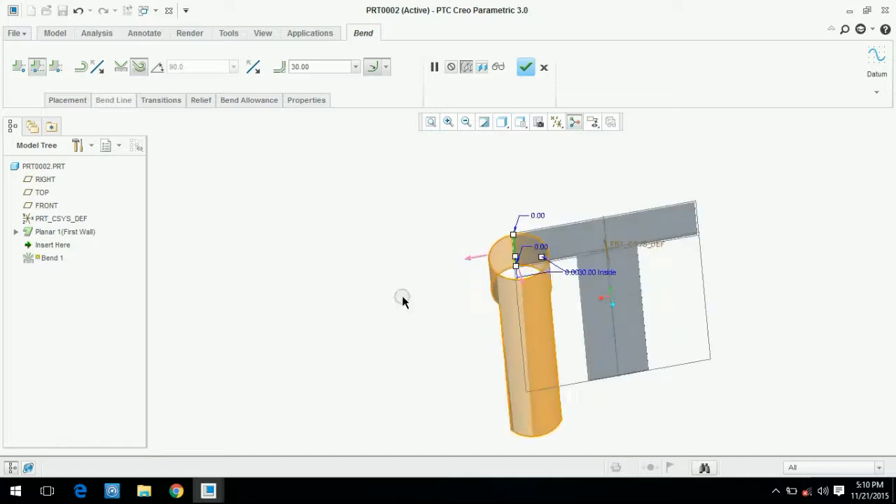
- Inspect the preview of the crossbar rolled at a 30 mm inside radius and complete the bend
scroll(557, 290, "up", 5)
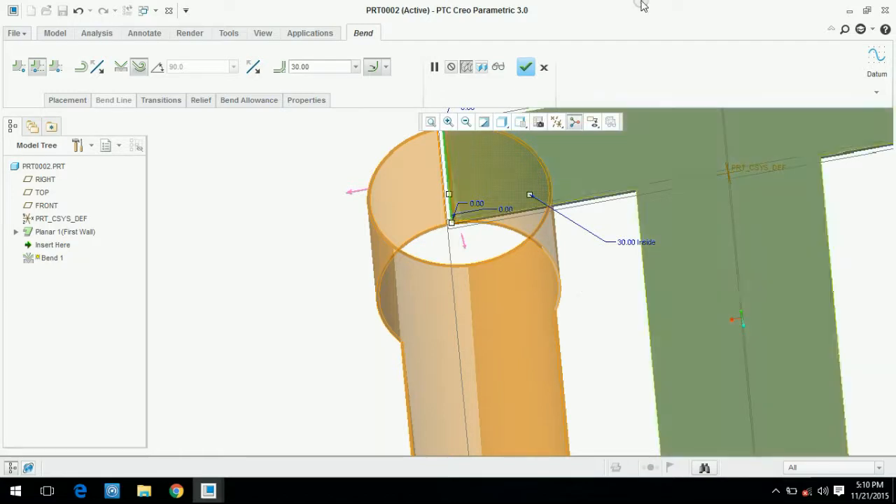
scroll(497, 299, "up", 4)
middle_click_drag(536, 286, 522, 371)
left_click_drag(290, 65, 266, 64)
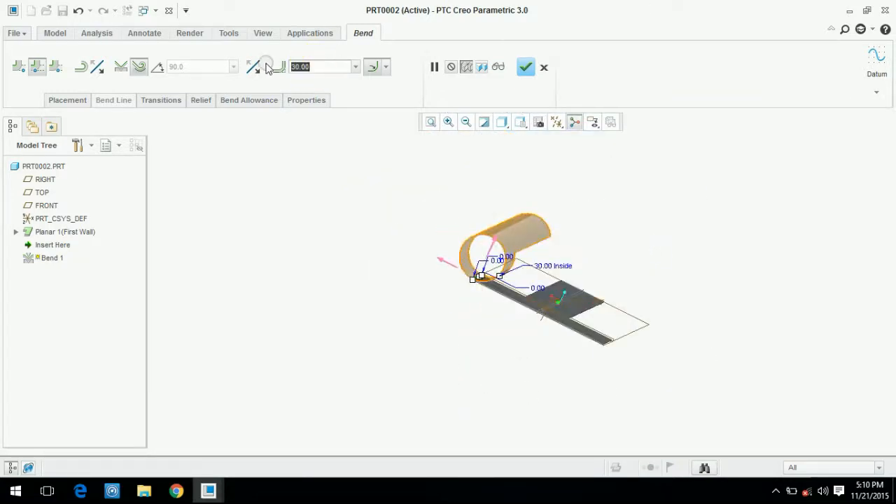
scroll(481, 287, "down", 5)
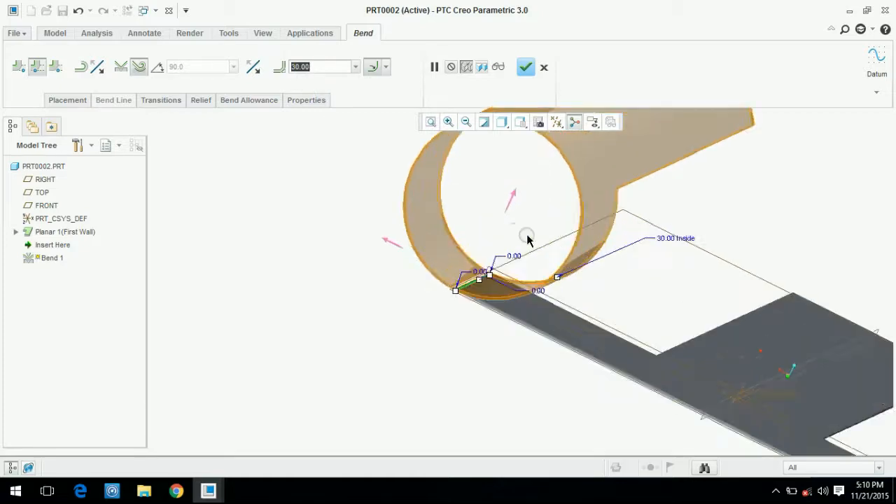
middle_click_drag(527, 240, 562, 170)
scroll(565, 272, "up", 3)
scroll(565, 271, "up", 2)
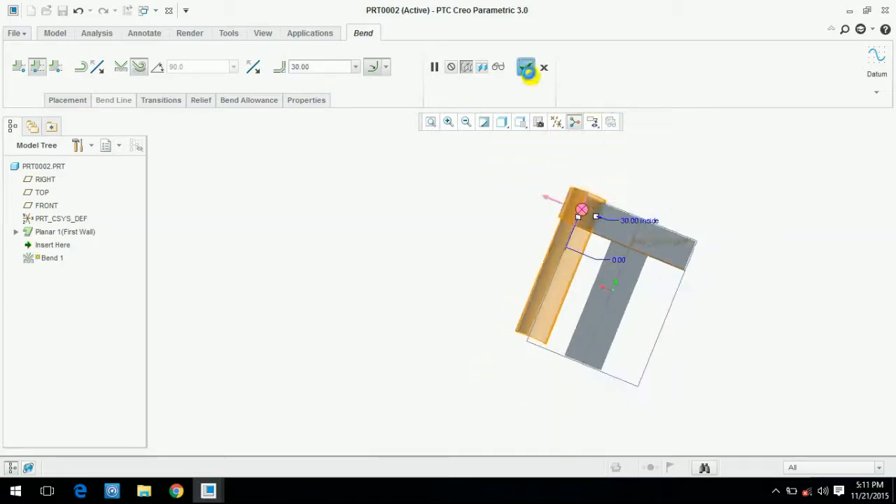
left_click(525, 67)
- Examine the rolled crossbar and the curved stem from several angles and close up
middle_click_drag(483, 355, 500, 266)
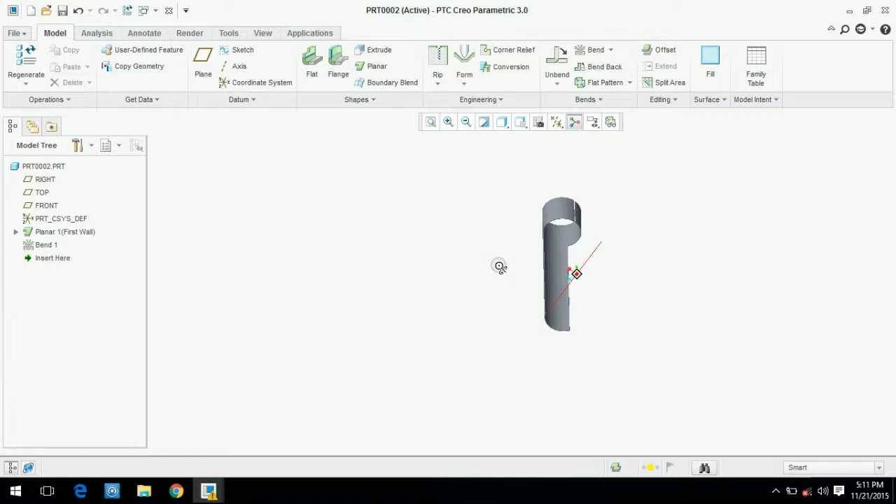
scroll(574, 214, "down", 5)
middle_click_drag(560, 212, 578, 256)
scroll(575, 248, "up", 2)
scroll(575, 255, "up", 3)
scroll(571, 302, "down", 1)
middle_click_drag(571, 300, 639, 266)
scroll(559, 248, "down", 3)
scroll(559, 252, "down", 2)
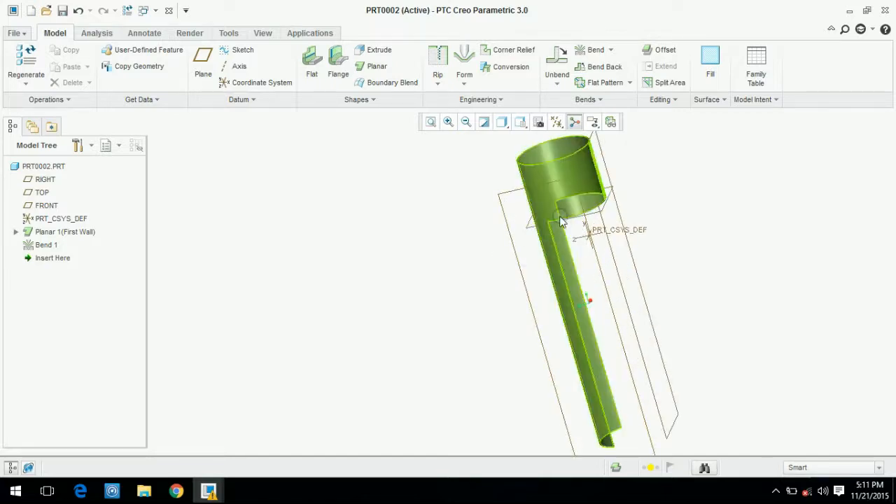
- Display the rolled bend's dimensions and reopen the feature's definition for editing
right_click(53, 243)
left_click(84, 264)
right_click(59, 245)
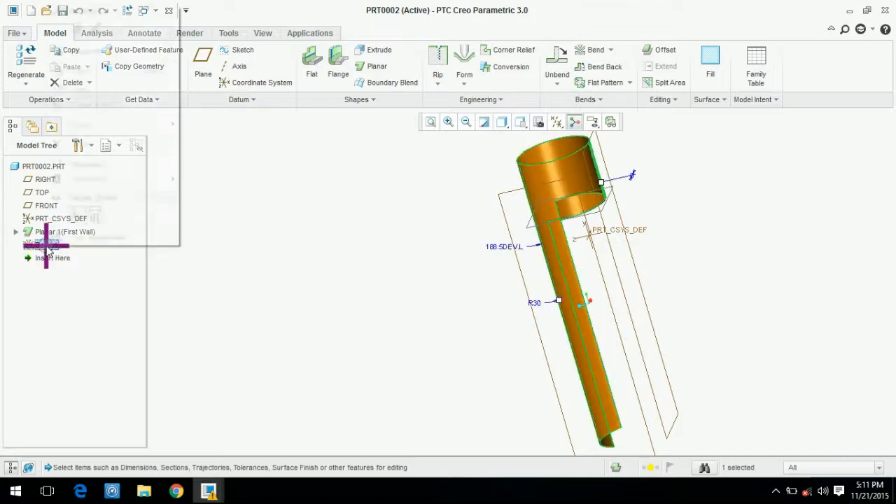
left_click(82, 27)
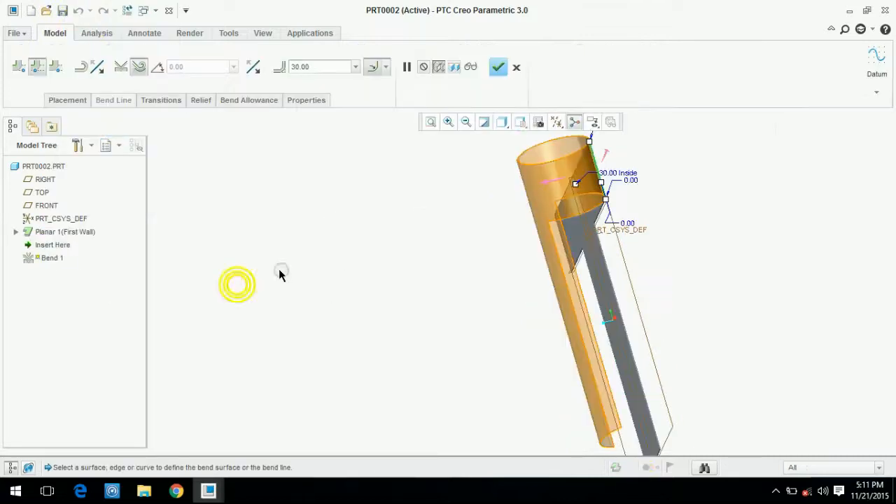
left_click(160, 102)
middle_click_drag(439, 266, 418, 258)
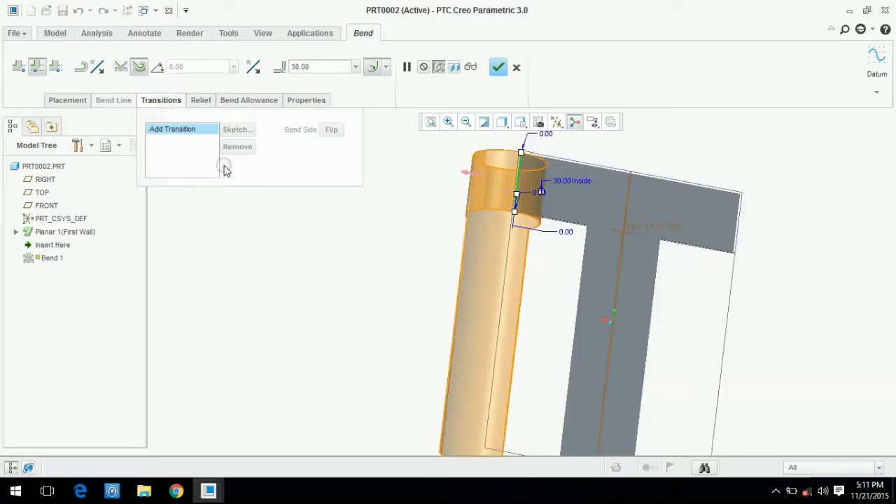
left_click(488, 161)
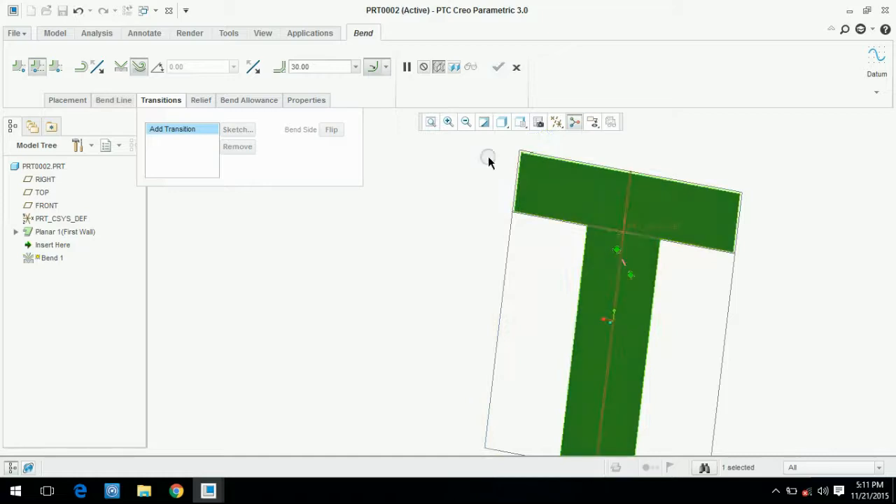
scroll(602, 237, "down", 4)
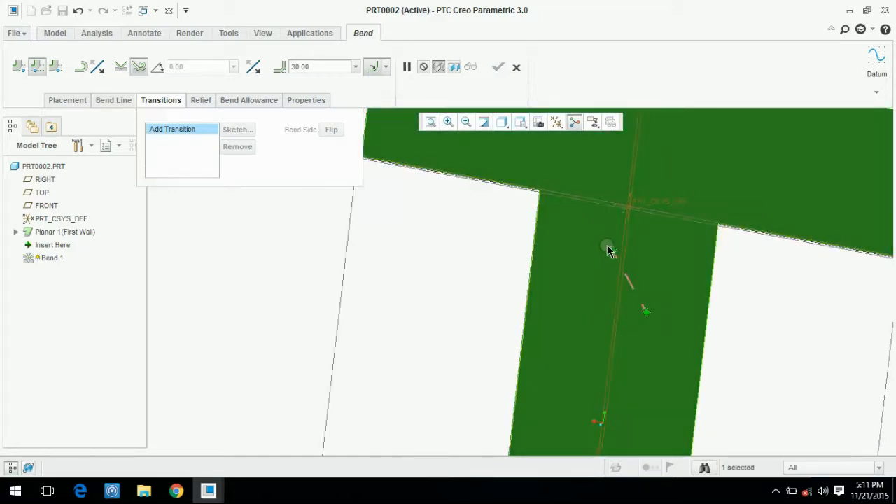
scroll(613, 252, "up", 6)
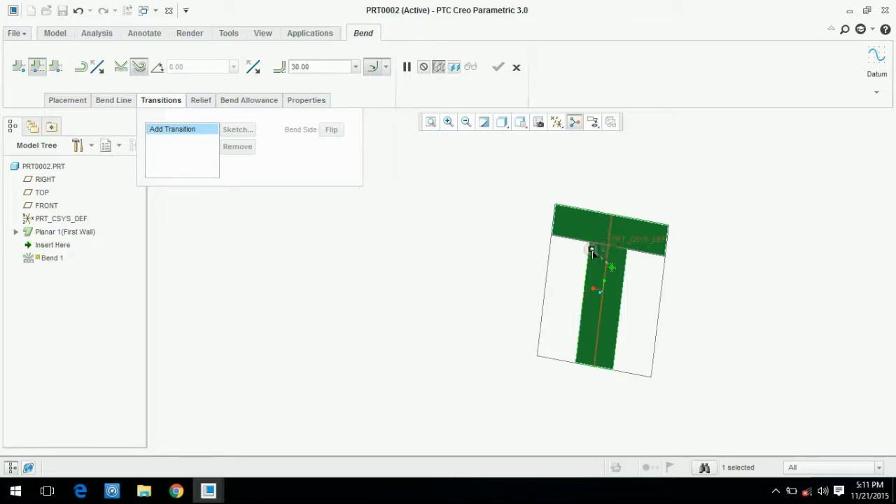
left_click(626, 259)
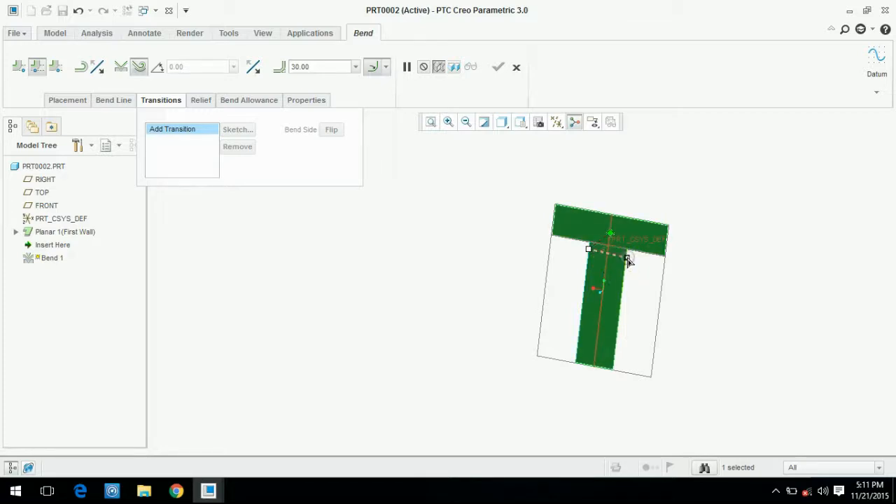
left_click(605, 276)
scroll(628, 219, "down", 5)
left_click(637, 202)
left_click(496, 248)
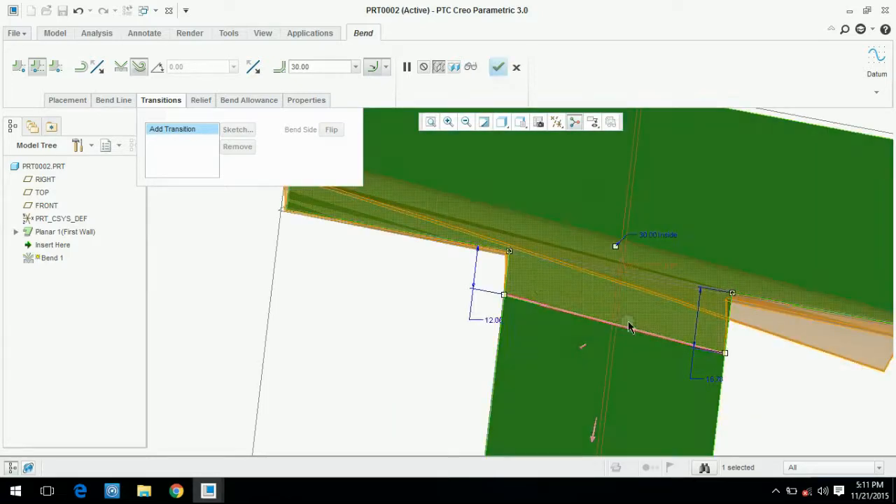
double_click(495, 315)
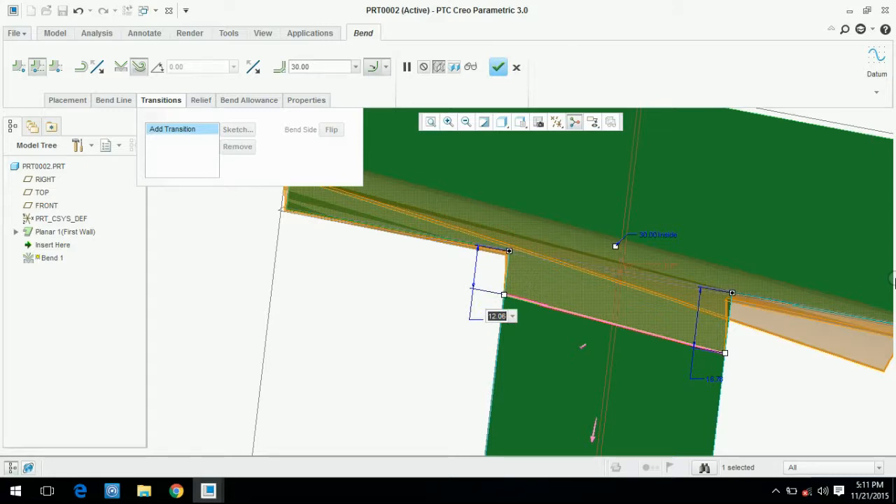
key("Return")
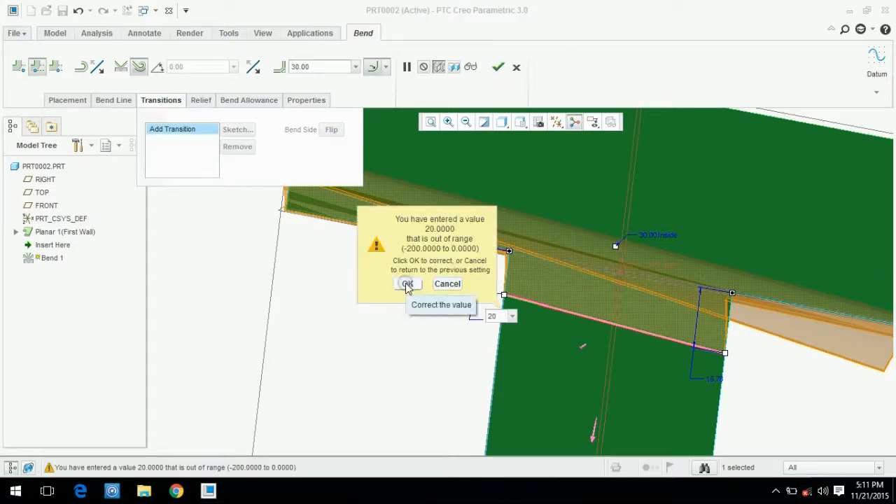
left_click(407, 284)
scroll(477, 292, "up", 4)
mouse_move(525, 296)
middle_mouse_down()
mouse_move(594, 300)
mouse_move(553, 298)
middle_mouse_up()
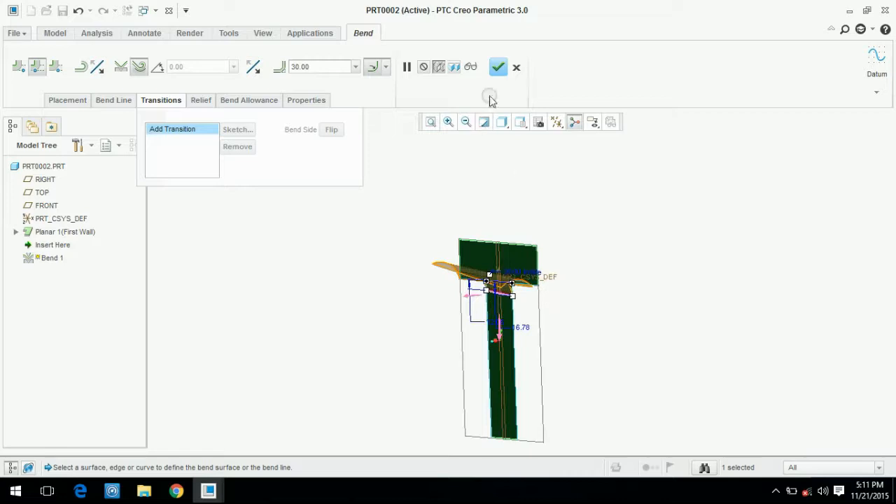
left_click(517, 67)
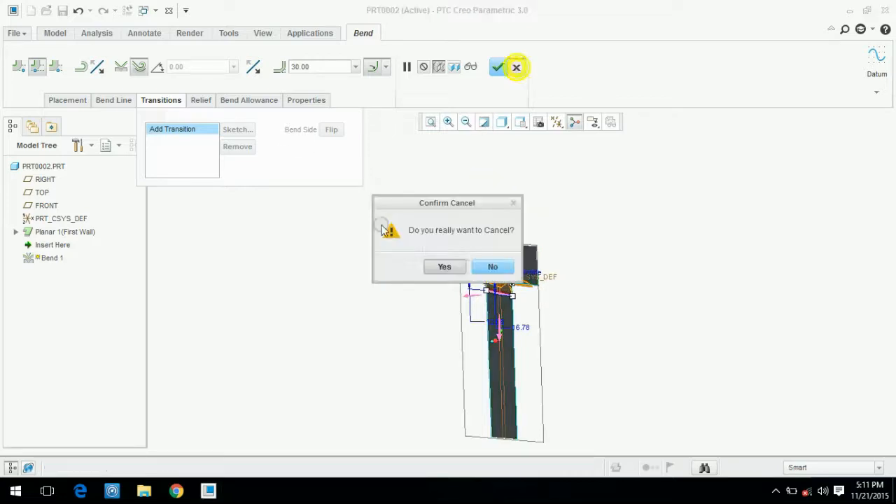
left_click(440, 265)
- Redefine the rolled bend, add a transition to it, and open the transition's sketch facing the sketch plane
right_click(40, 246)
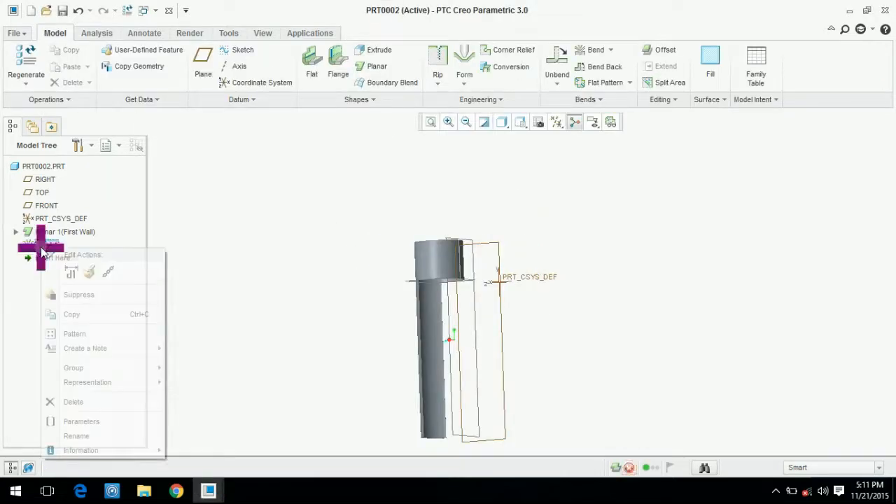
left_click(84, 270)
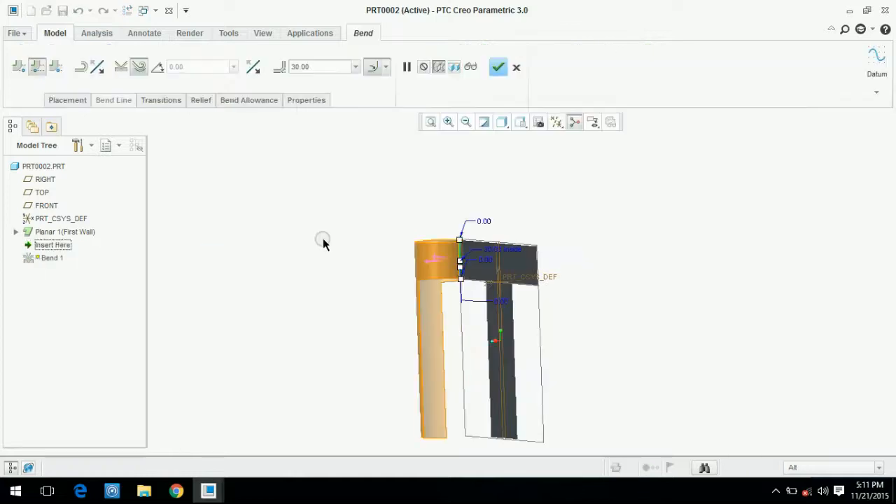
left_click(181, 104)
left_click(179, 130)
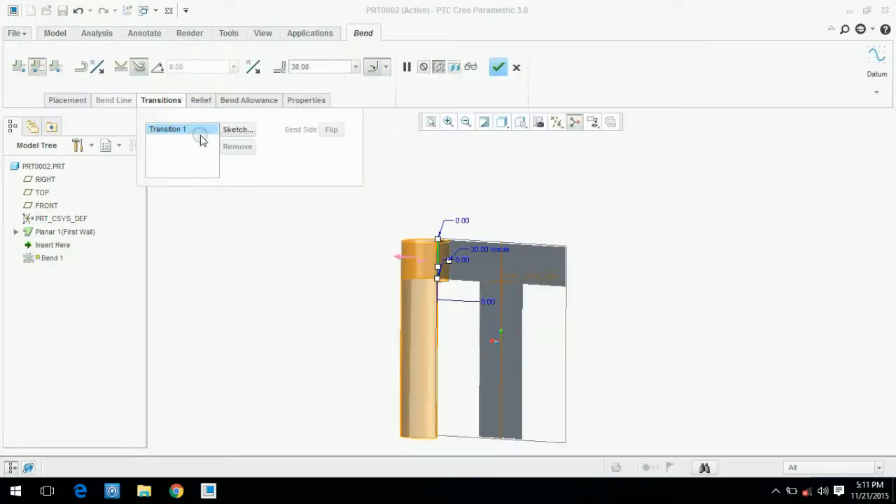
left_click(236, 129)
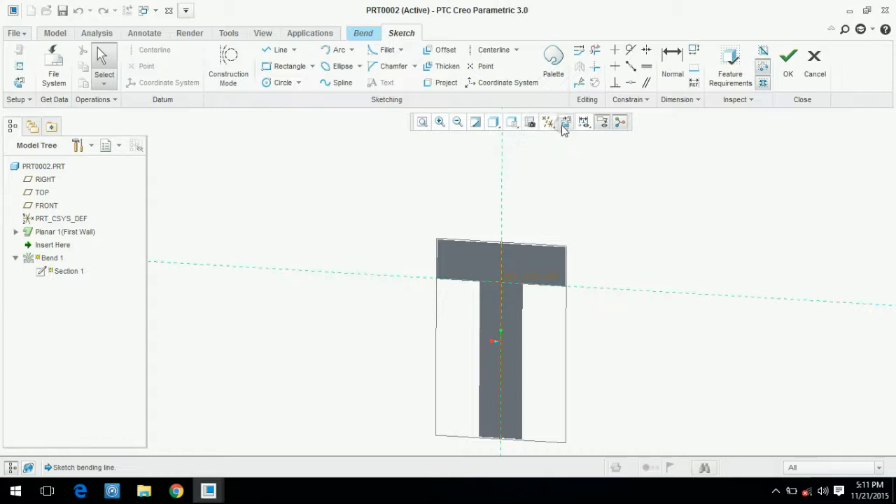
left_click(565, 124)
- Sketch two equal-length horizontal lines across the stem, about 21 mm below the crossbar's lower edge and about 54 mm apart
left_click(280, 49)
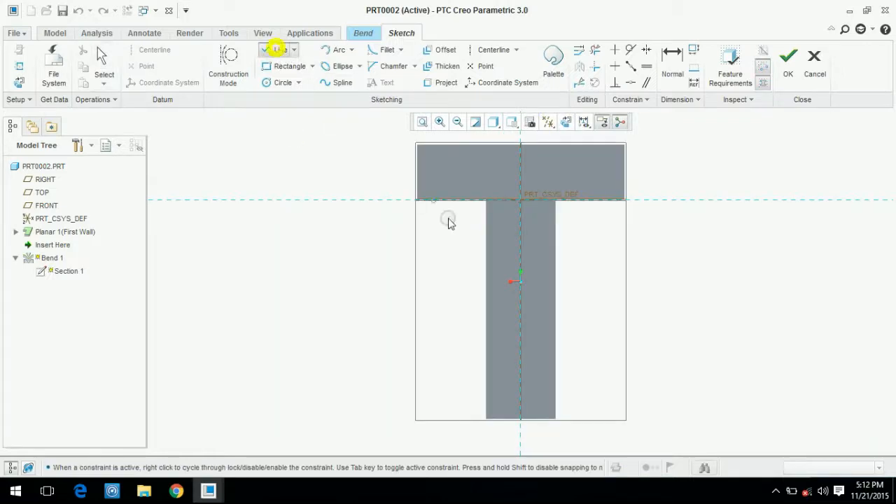
left_click(466, 222)
left_click(585, 221)
middle_click(470, 298)
left_click(469, 281)
left_click(588, 281)
middle_click(600, 265)
middle_click(606, 242)
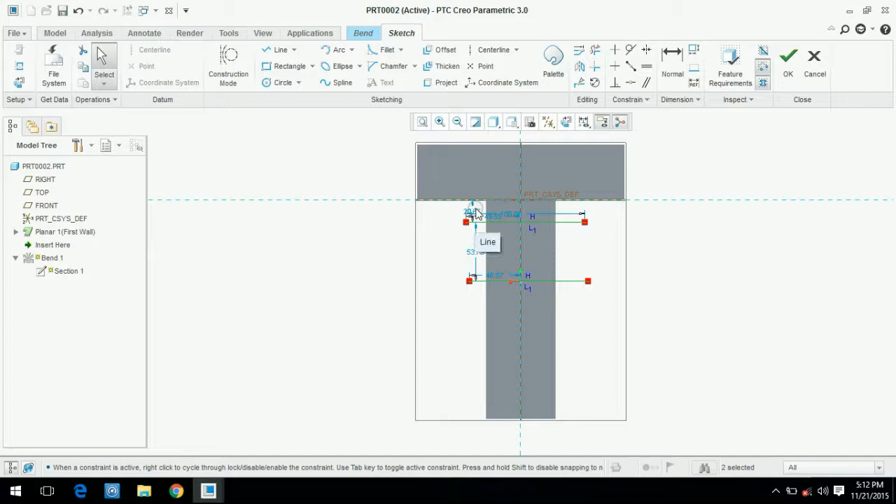
left_click(760, 196)
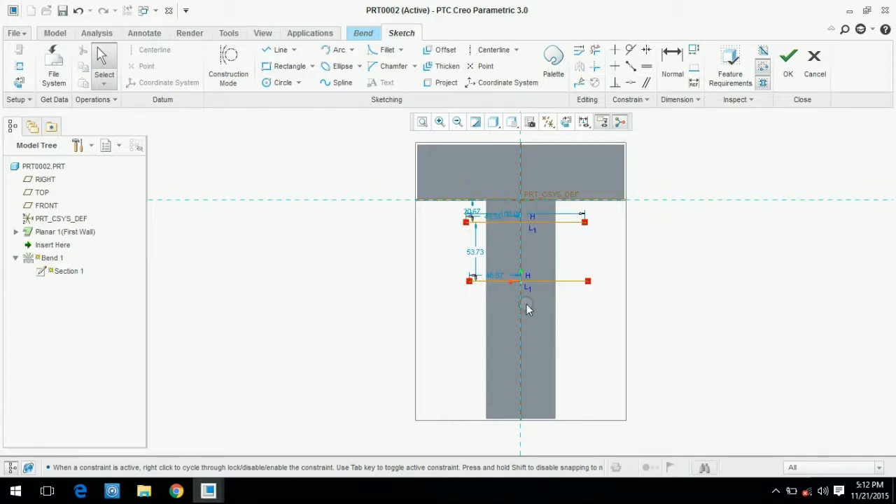
- Set the upper line 20 mm below the crossbar edge and the spacing between the lines to 50 mm, and finish the sketch
double_click(466, 211)
type("20")
key("Return")
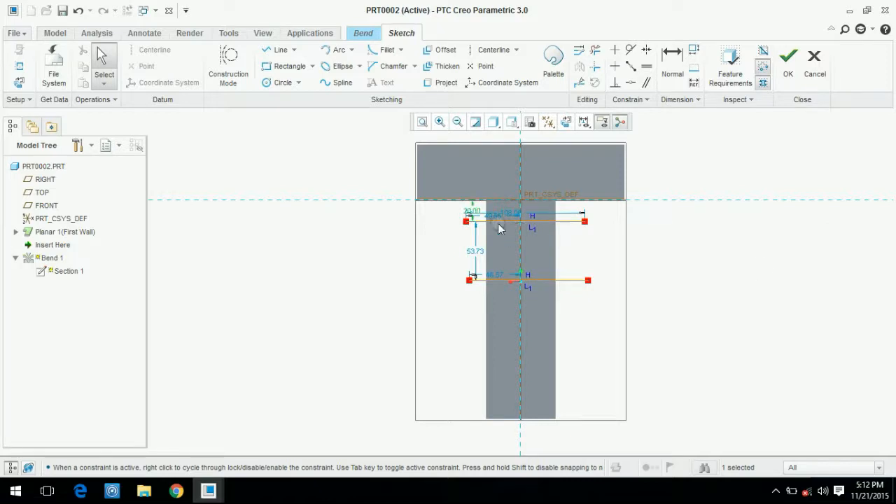
double_click(475, 252)
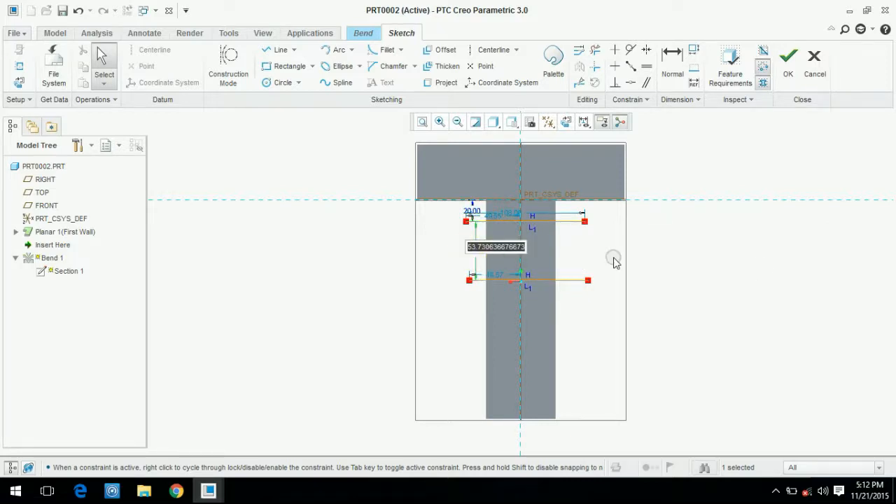
type("50")
key("Return")
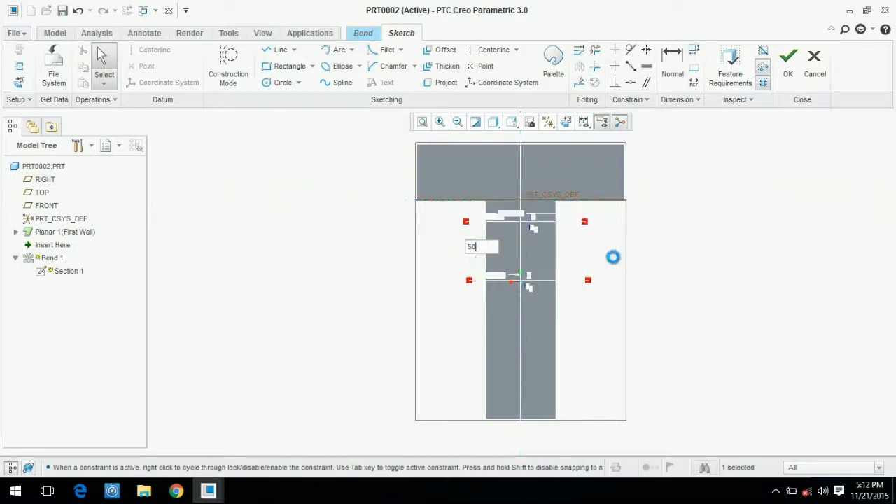
left_click(788, 62)
- Inspect the preview of the transition between the rolled crossbar and the flat stem, and complete the bend
mouse_move(684, 233)
middle_mouse_down()
mouse_move(744, 234)
mouse_move(683, 230)
middle_mouse_up()
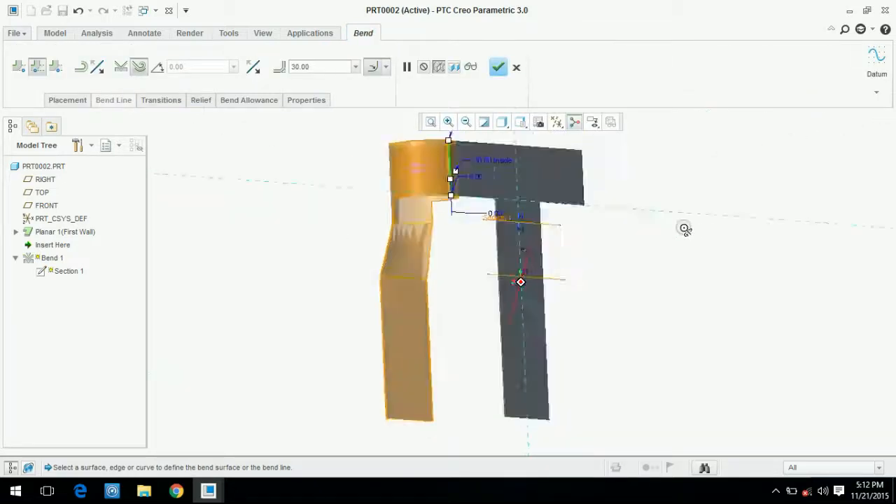
scroll(414, 217, "down", 3)
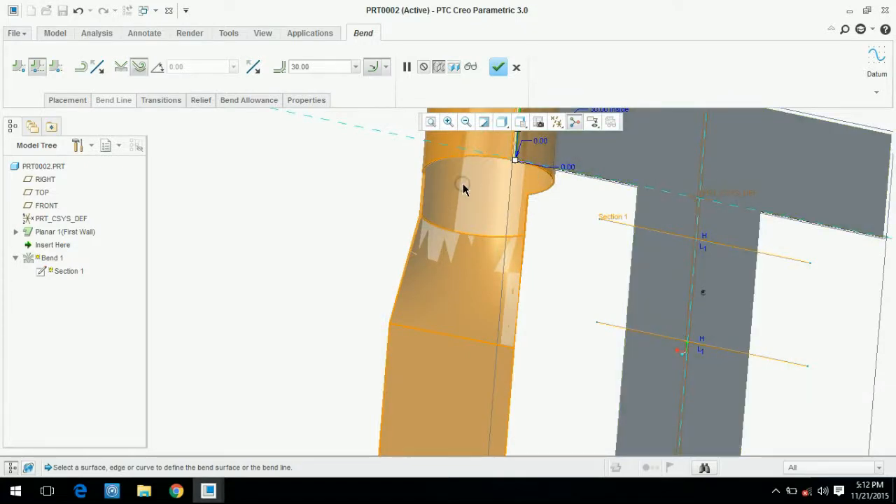
scroll(483, 194, "up", 3)
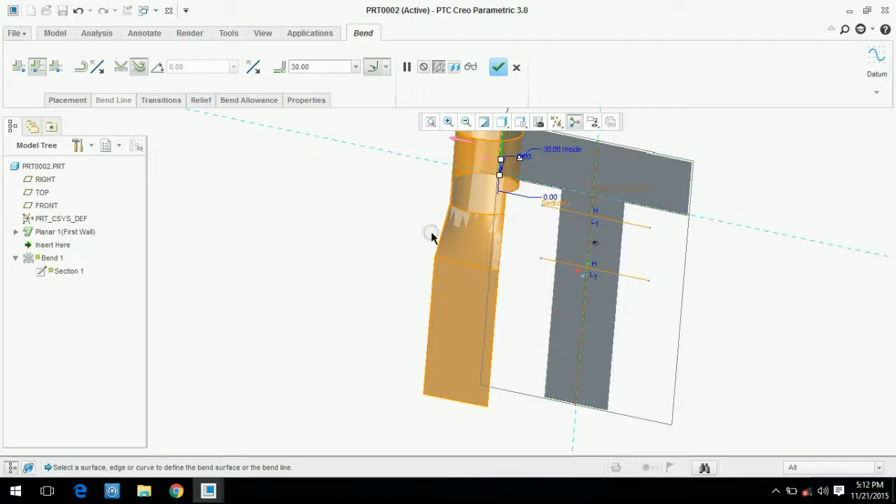
middle_click_drag(485, 247, 459, 199)
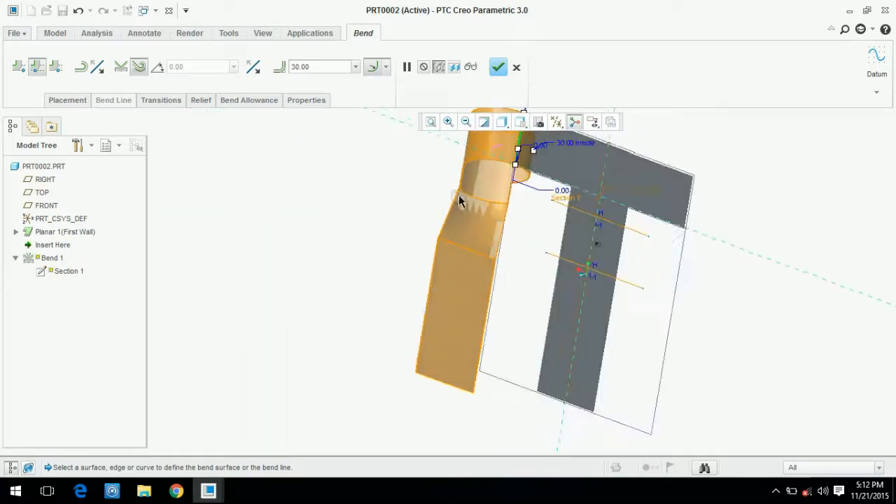
left_click(500, 68)
middle_click_drag(390, 196, 314, 200)
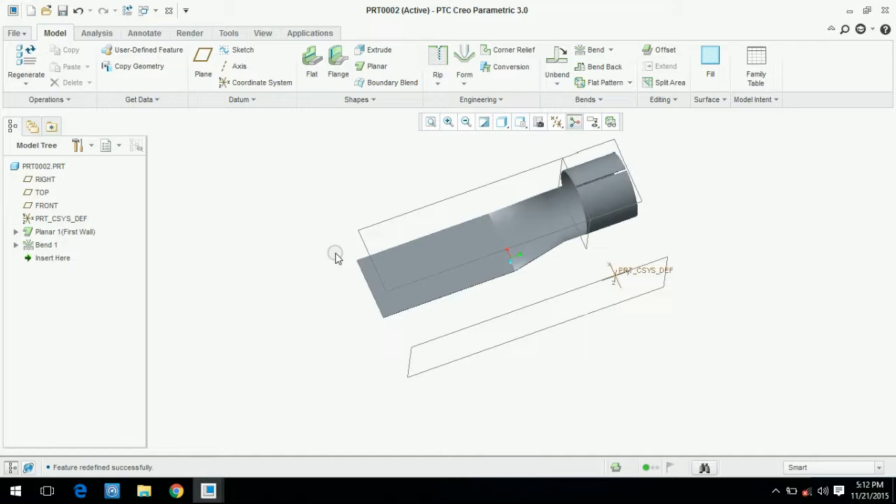
scroll(335, 257, "up", 5)
left_click(244, 212)
left_click(308, 70)
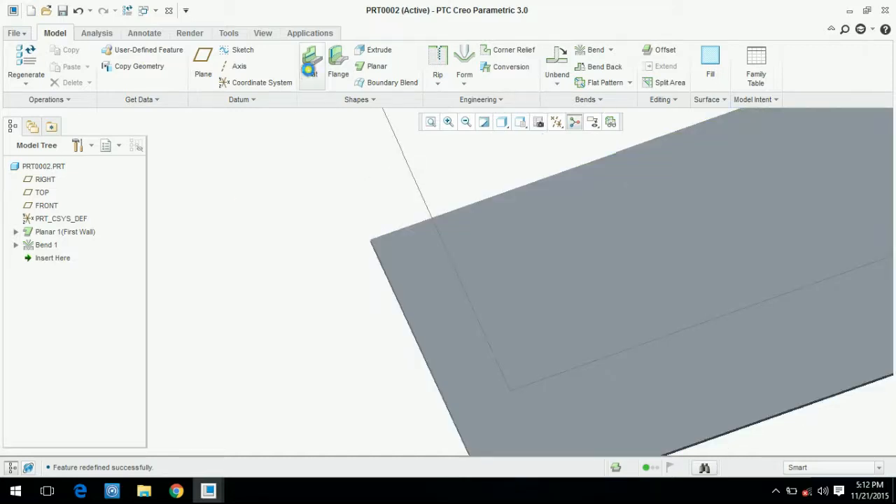
scroll(286, 204, "down", 5)
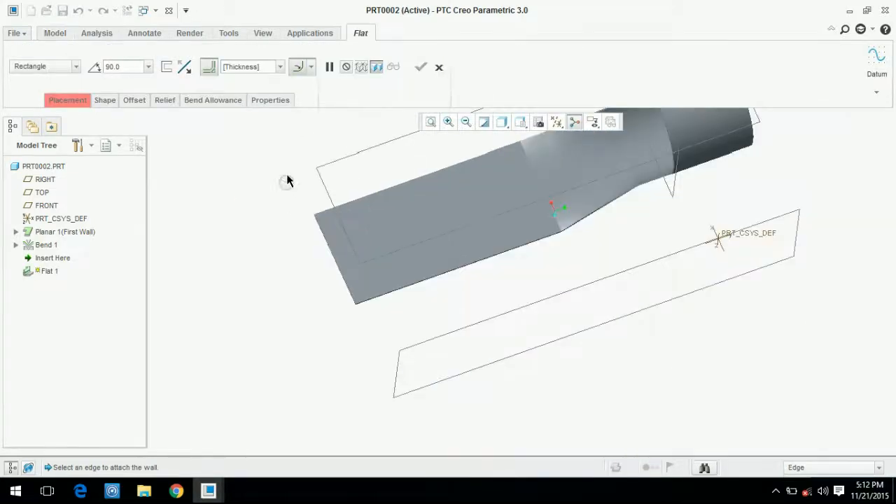
left_click(438, 68)
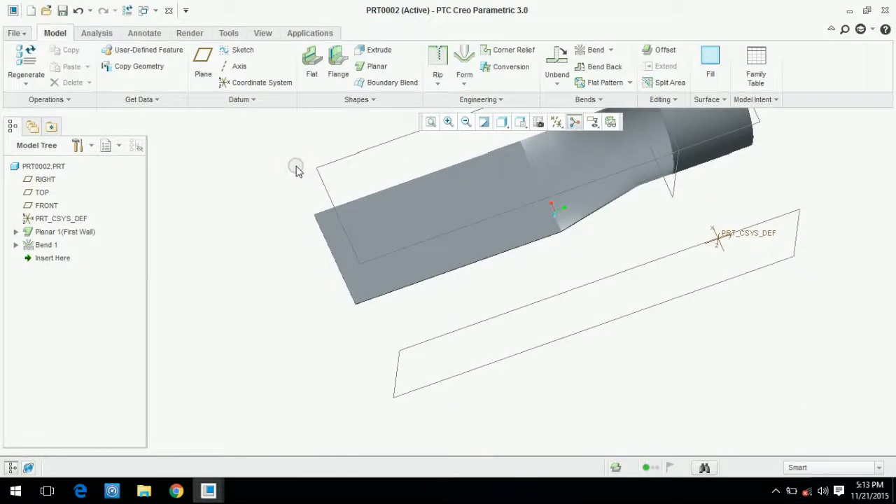
- Start a planar wall and open its internal sketch on the flat face at the free end of the stem
left_click(367, 64)
middle_click_drag(312, 241, 341, 229)
scroll(375, 221, "down", 5)
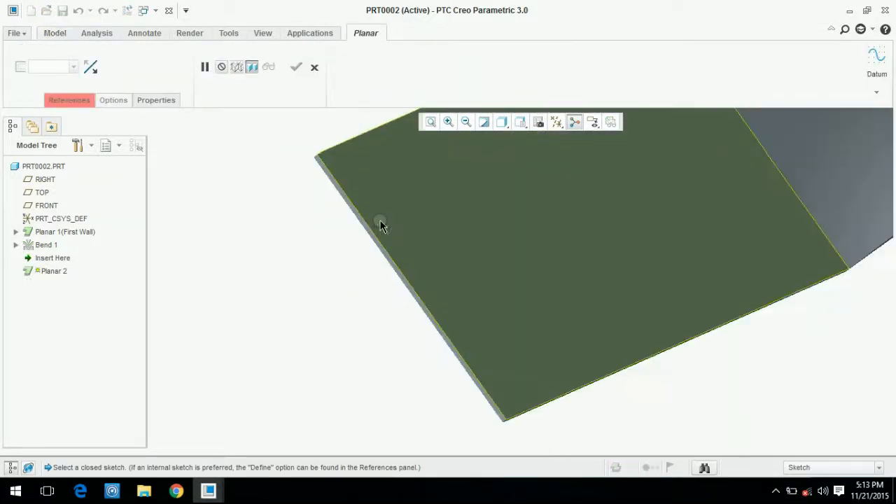
left_click(555, 123)
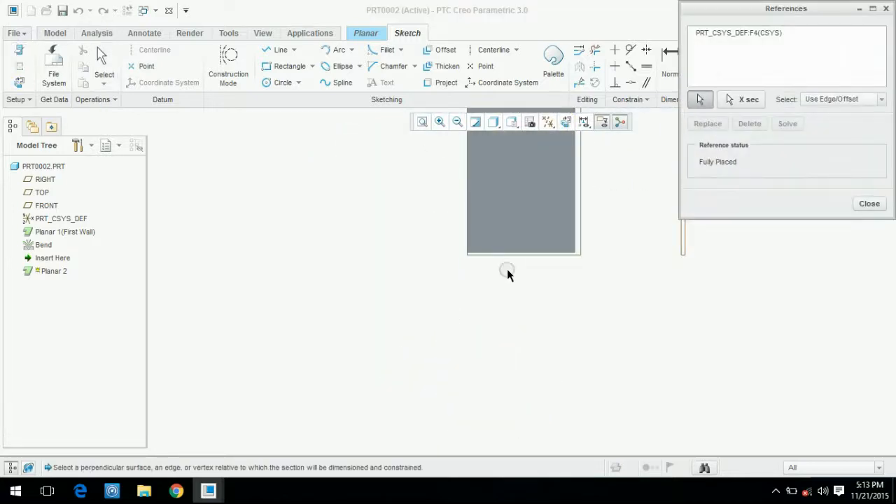
- Add the stem's end edge and both side edges as sketch references
left_click(512, 252)
left_click(467, 206)
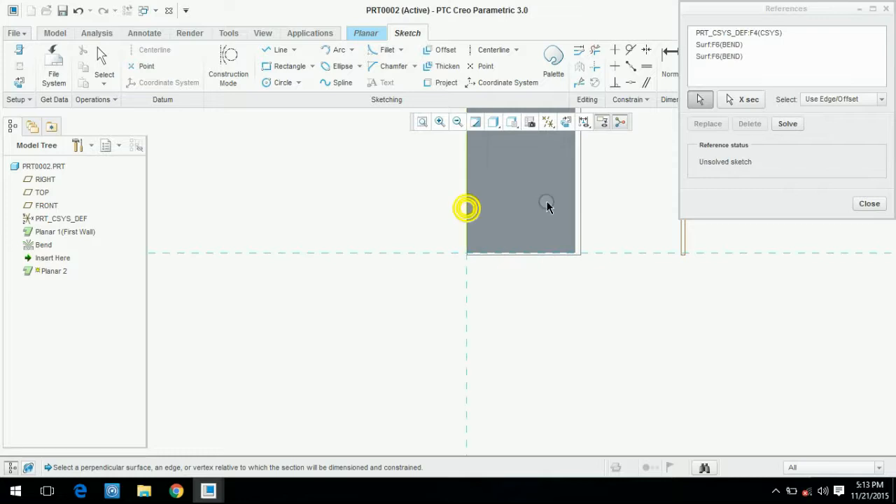
left_click(576, 202)
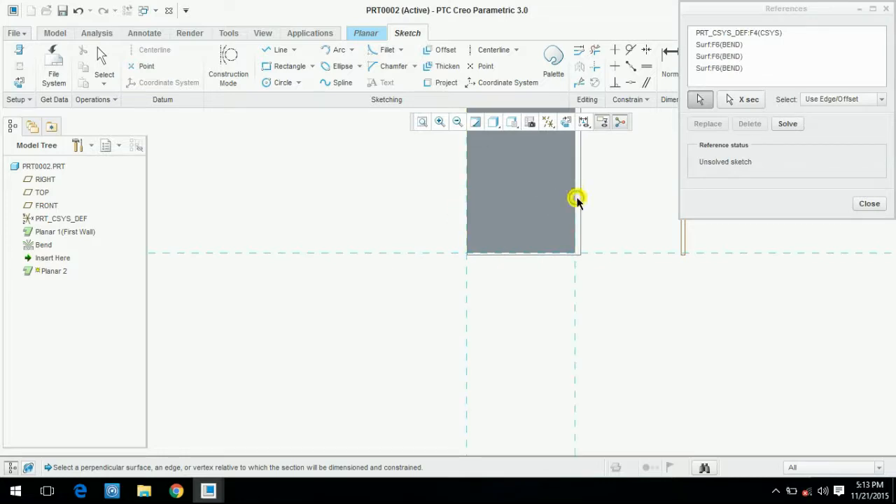
left_click(869, 204)
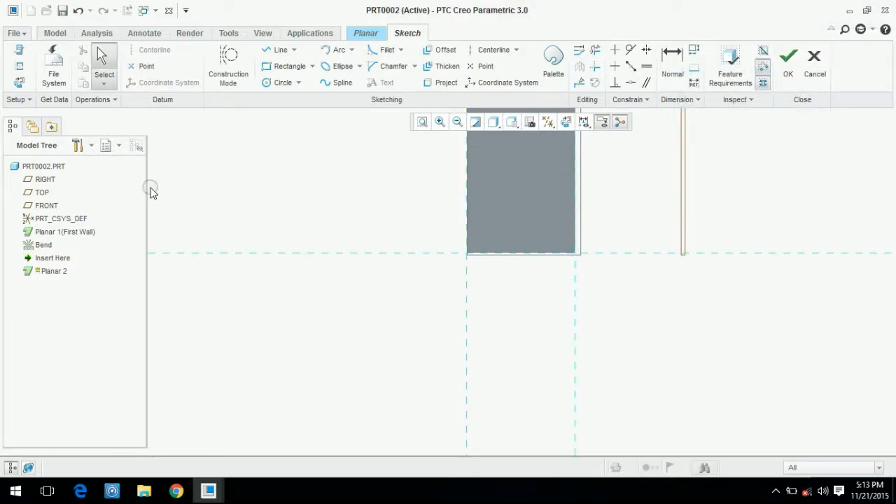
- Sketch a stepped half-profile of six connected lines from the stem's end edge, about 25, 25, 22, 22, 37 and 20 mm long
left_click(274, 51)
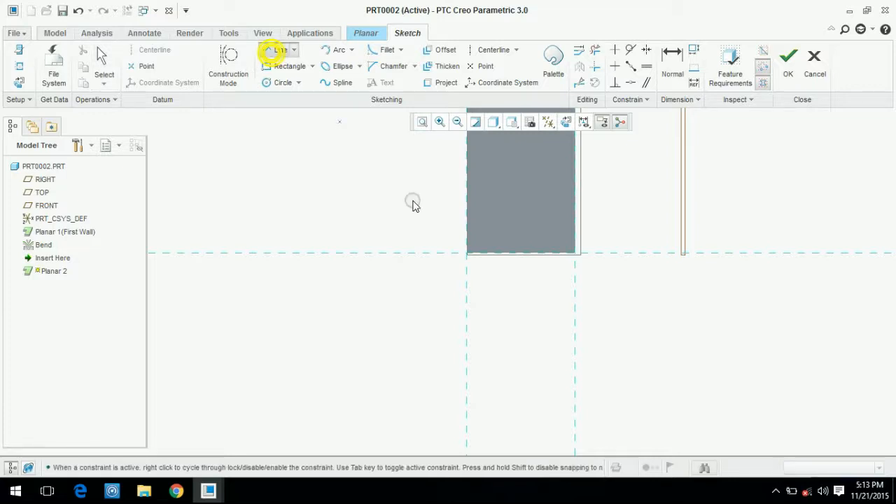
left_click(489, 254)
left_click(487, 297)
left_click(443, 296)
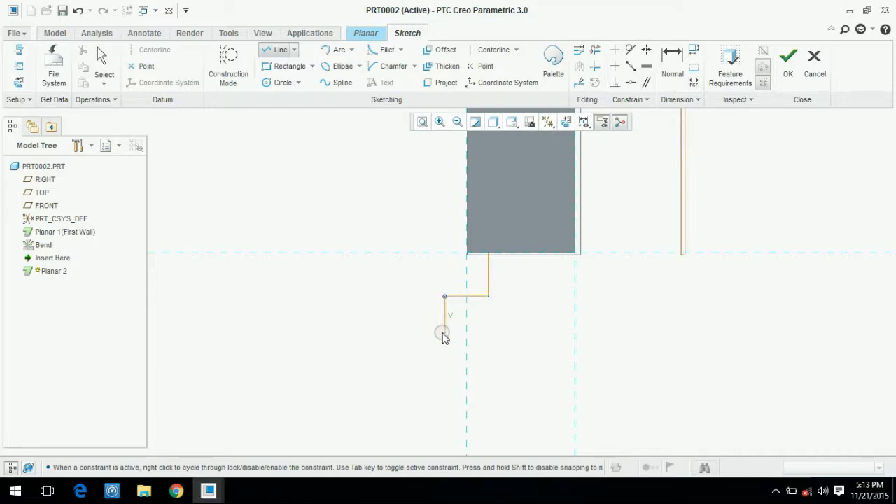
left_click(444, 335)
left_click(483, 333)
left_click(483, 398)
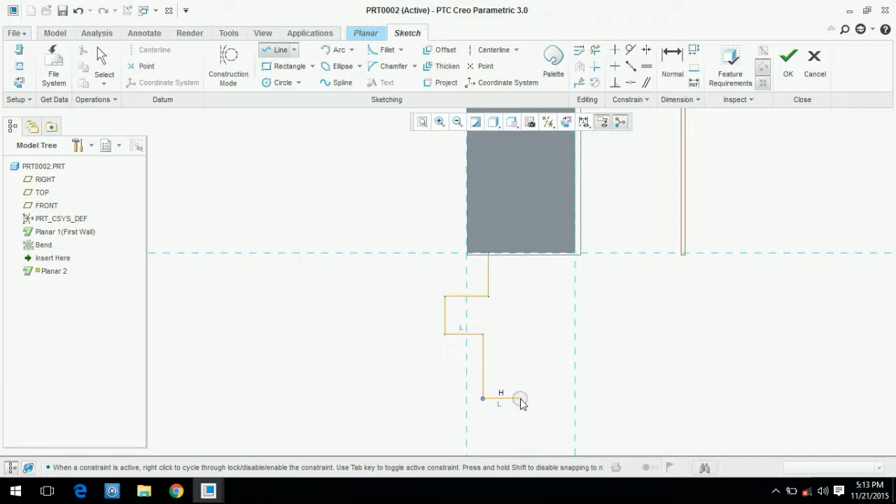
left_click(517, 398)
middle_click(580, 320)
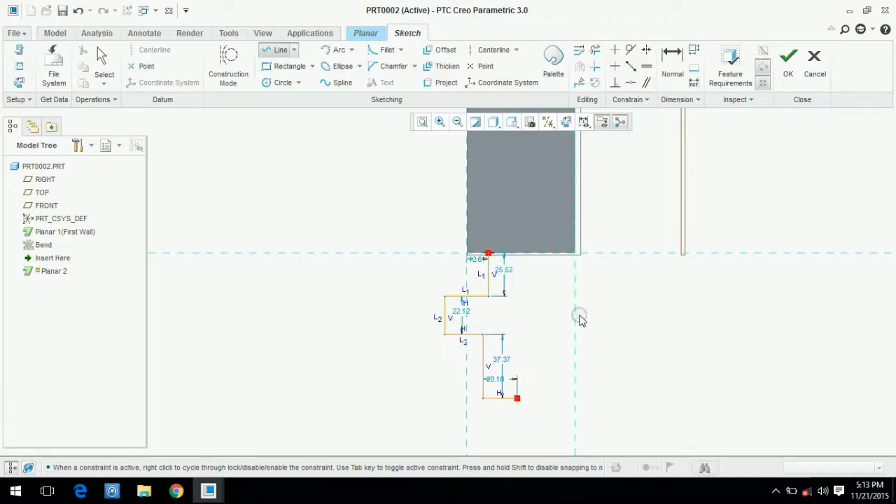
middle_click(646, 306)
- Add a vertical centerline from the stem's end edge through the open end of the stepped half-profile
left_click(481, 48)
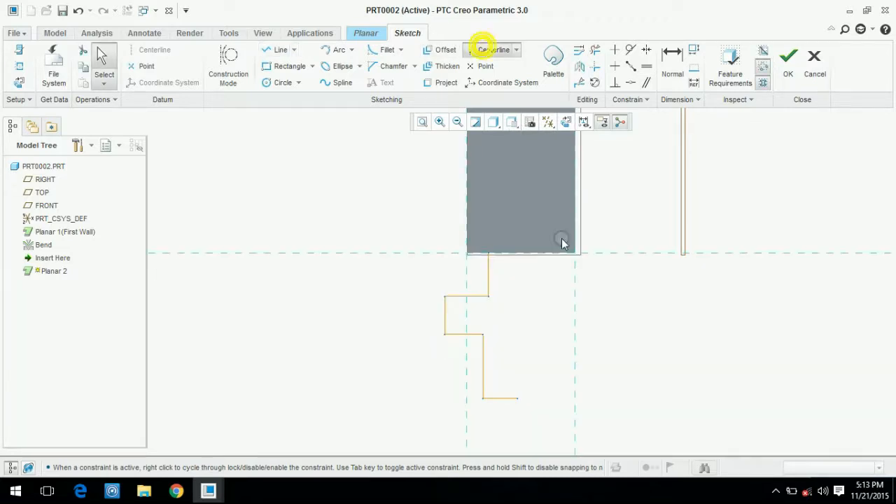
left_click(516, 252)
left_click(518, 397)
middle_click(599, 362)
left_click(644, 50)
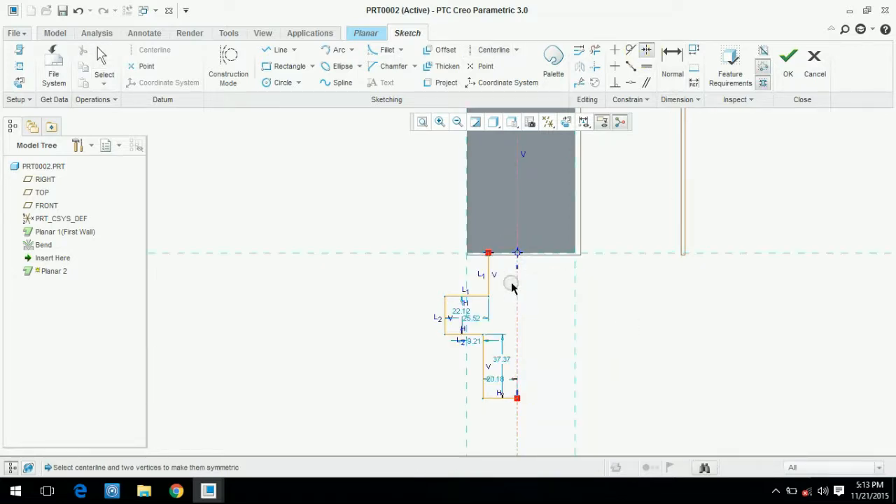
left_click(467, 264)
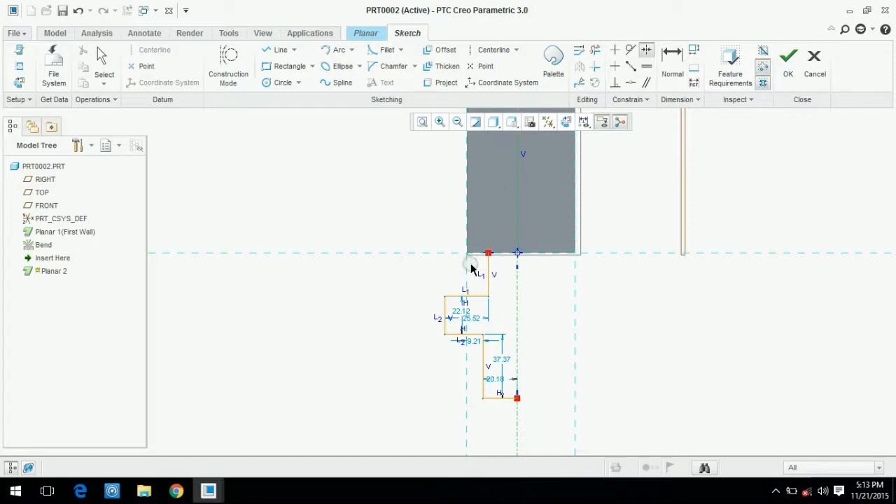
middle_click(660, 274)
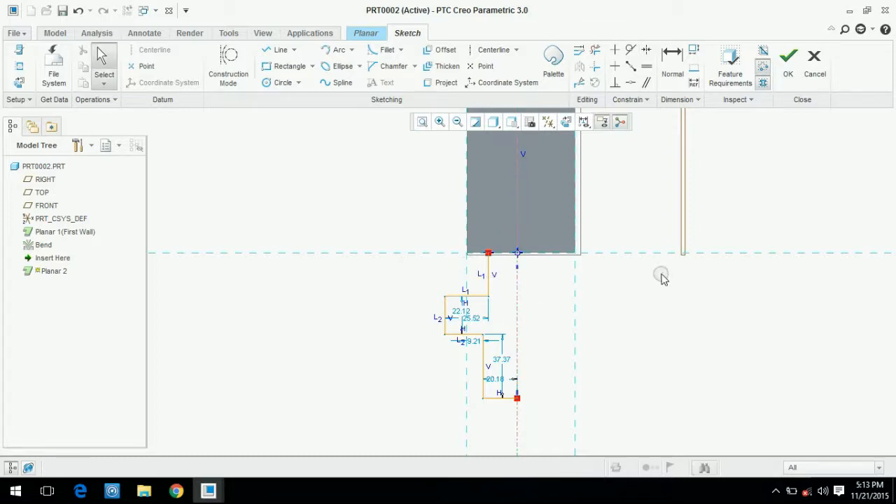
- Dimension the half-profile's starting line 10 mm from the stem's adjacent side edge
left_click(664, 58)
left_click(439, 262)
left_click(487, 254)
middle_click(485, 261)
type("1")
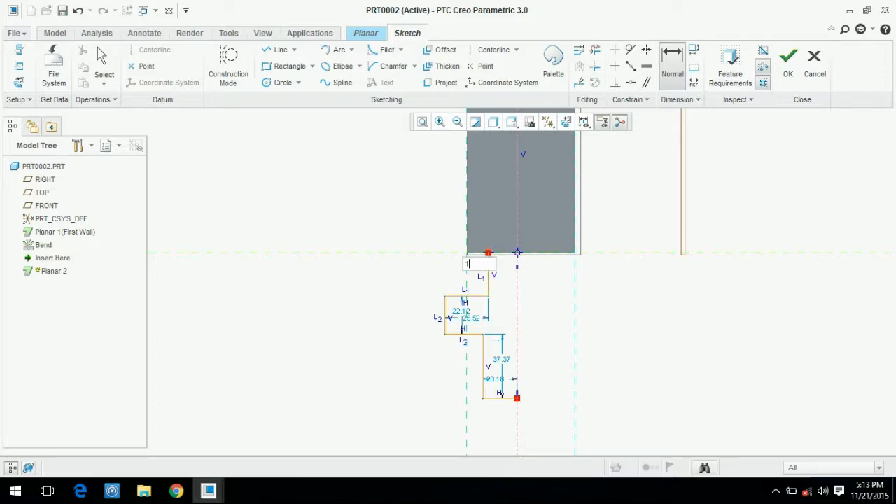
type("100")
key("Return")
- Dimension the neck's length below the stem edge as 25 mm and the side tab's height as 20 mm
scroll(490, 249, "up", 2)
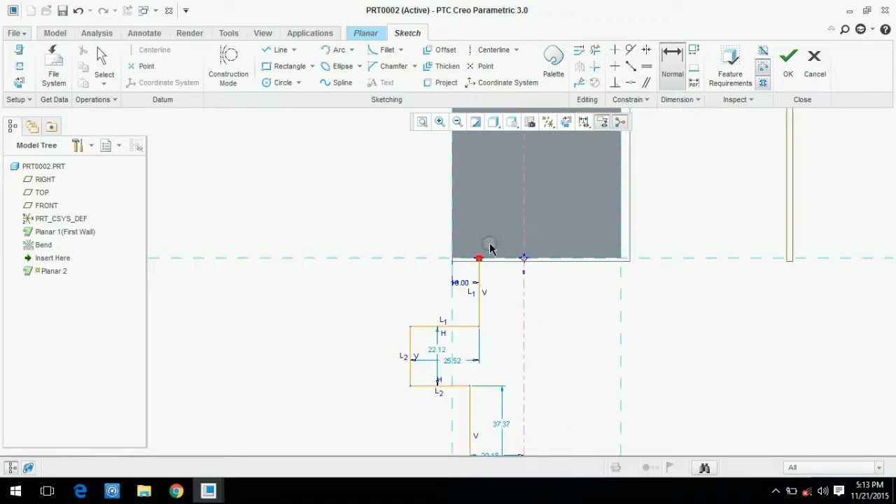
middle_click(369, 283)
type("25")
key("Return")
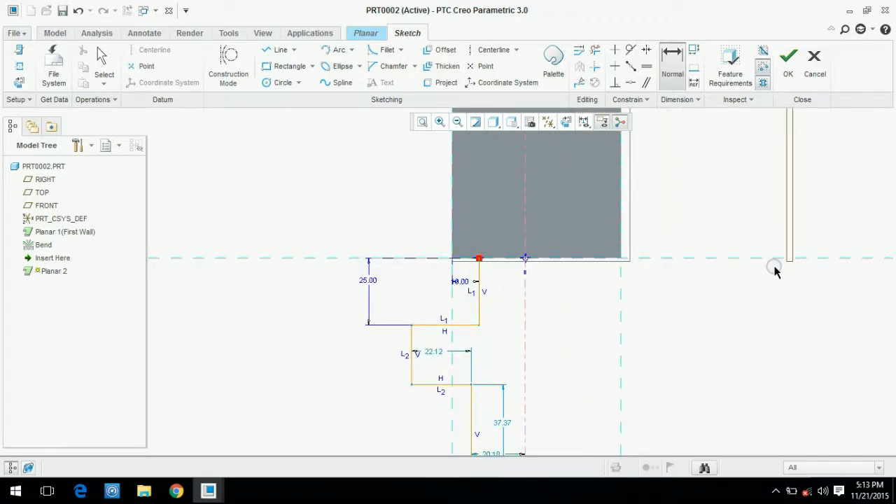
middle_click(354, 365)
type("20")
key("Return")
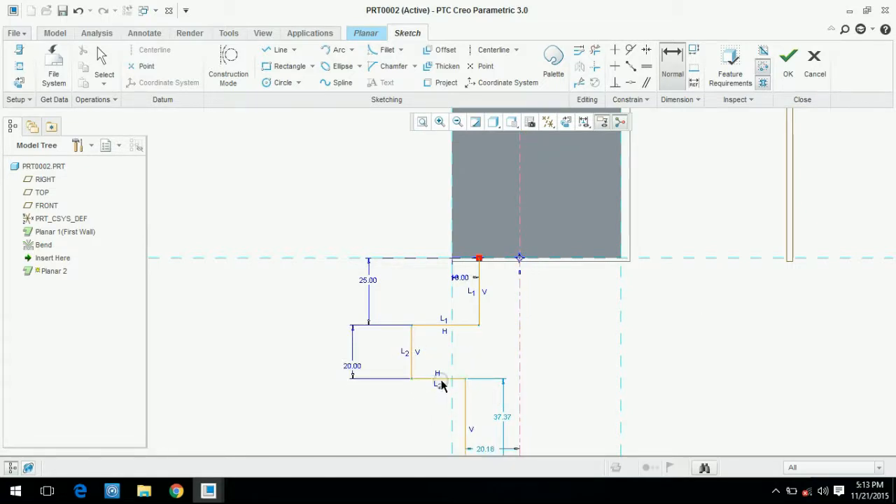
- Dimension the height of the profile's lowest section as 30 mm
scroll(455, 381, "down", 3)
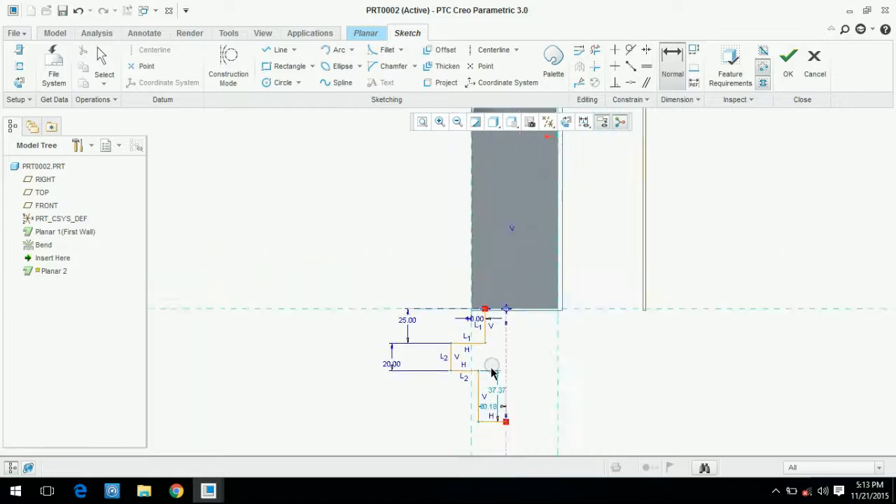
scroll(478, 374, "up", 3)
left_click(477, 377)
middle_click(387, 390)
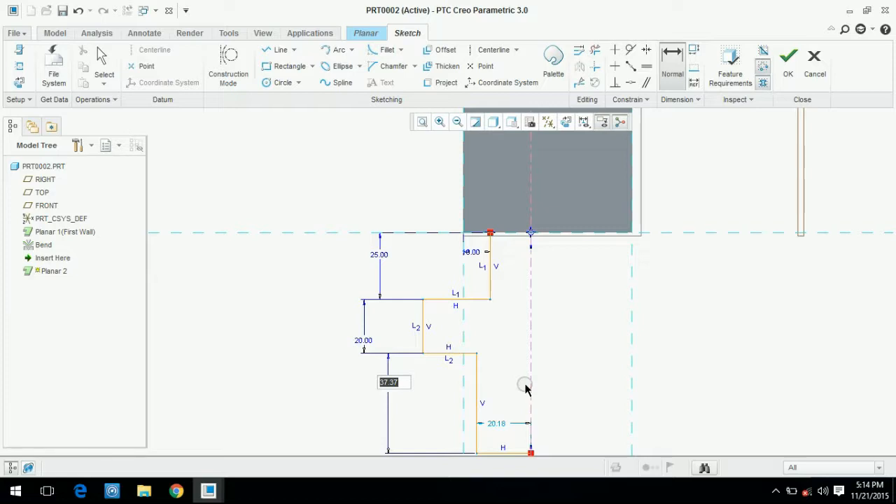
type("30")
key("Return")
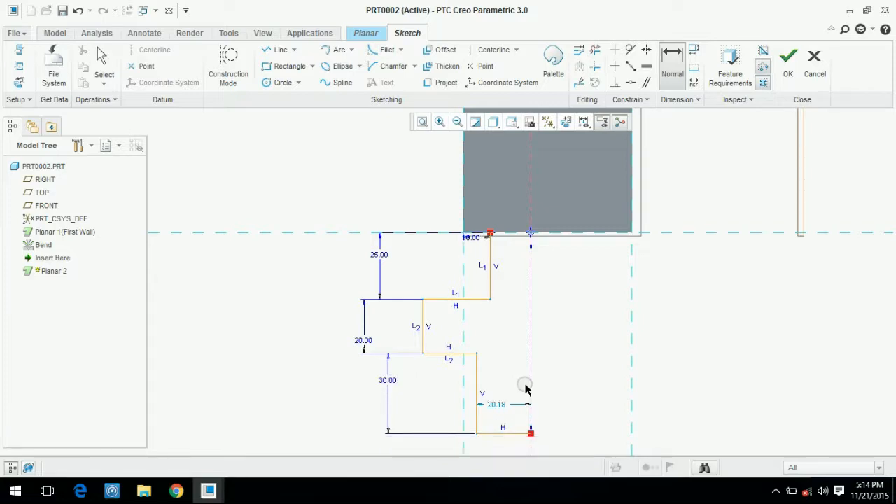
middle_click(594, 274)
scroll(688, 167, "up", 2)
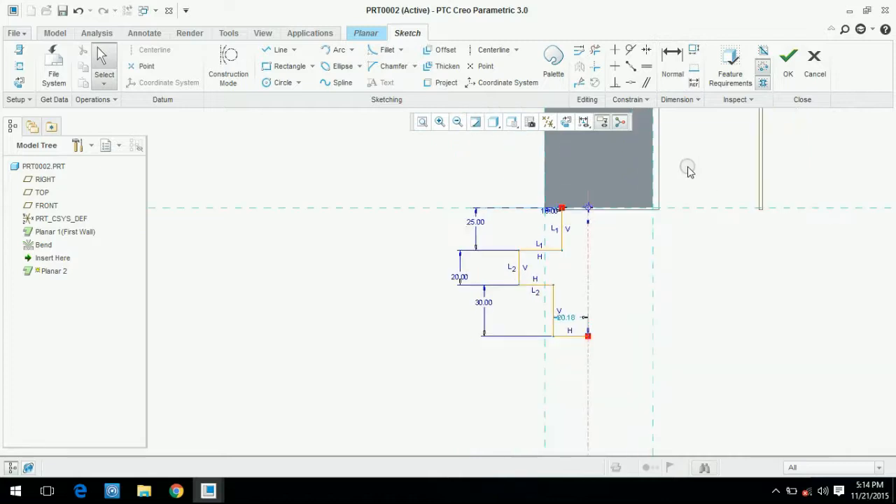
scroll(682, 215, "down", 2)
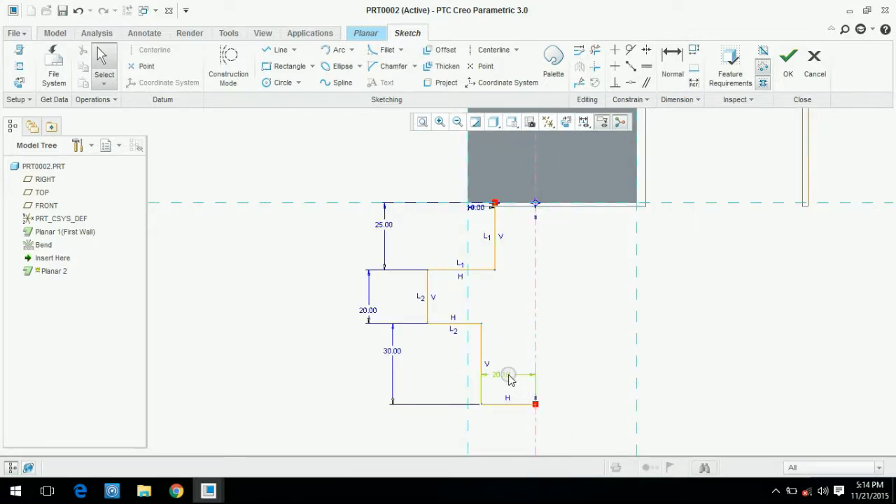
scroll(518, 365, "up", 2)
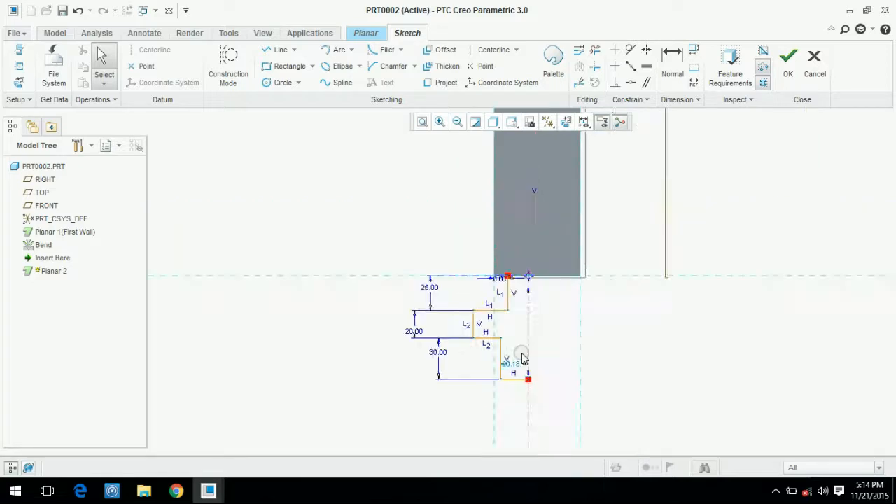
scroll(522, 359, "up", 1)
scroll(551, 234, "up", 1)
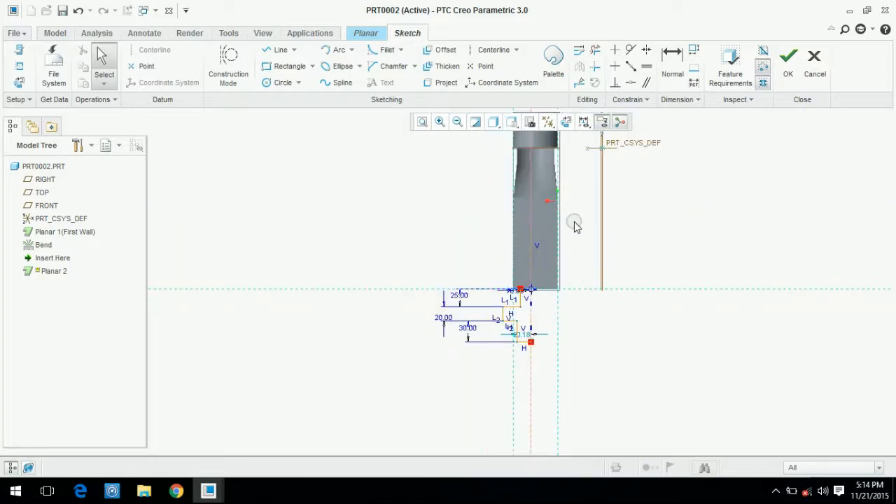
scroll(540, 322, "down", 2)
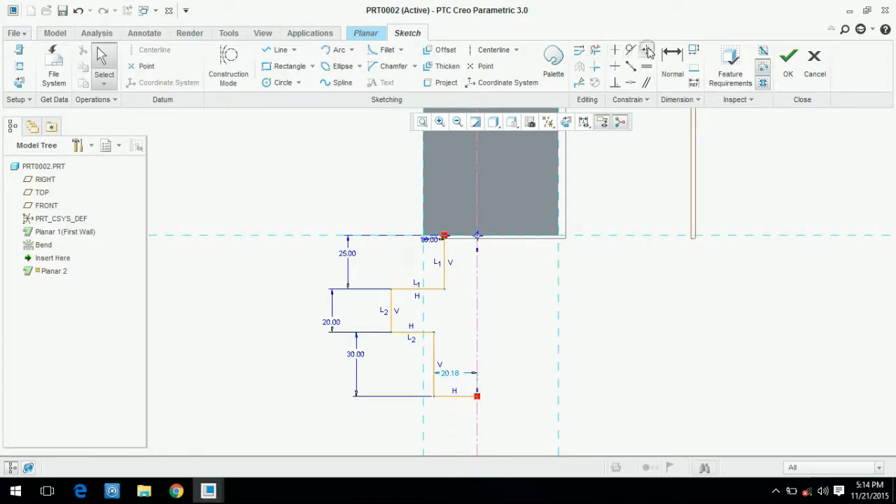
left_click(645, 50)
key("Escape")
key("Escape")
left_click(541, 266)
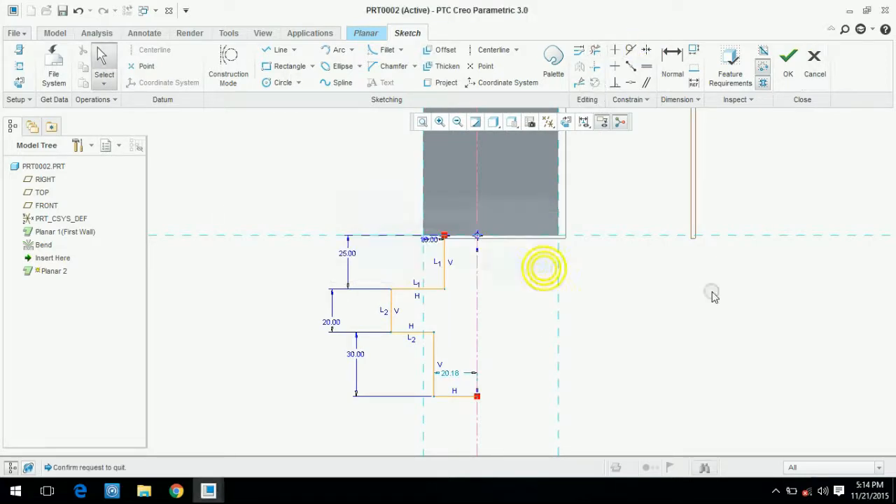
- Mirror the whole stepped half-profile about the vertical centerline
mouse_move(304, 204)
left_mouse_down()
mouse_move(378, 270)
mouse_move(483, 427)
left_mouse_up()
left_click(580, 66)
left_click(476, 269)
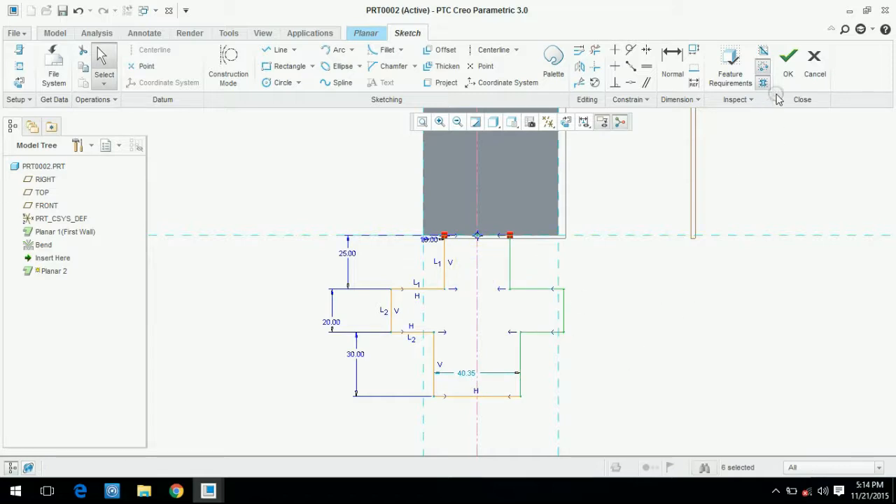
- Dimension the mirrored neck line 10 mm from the stem's other side edge
left_click(671, 62)
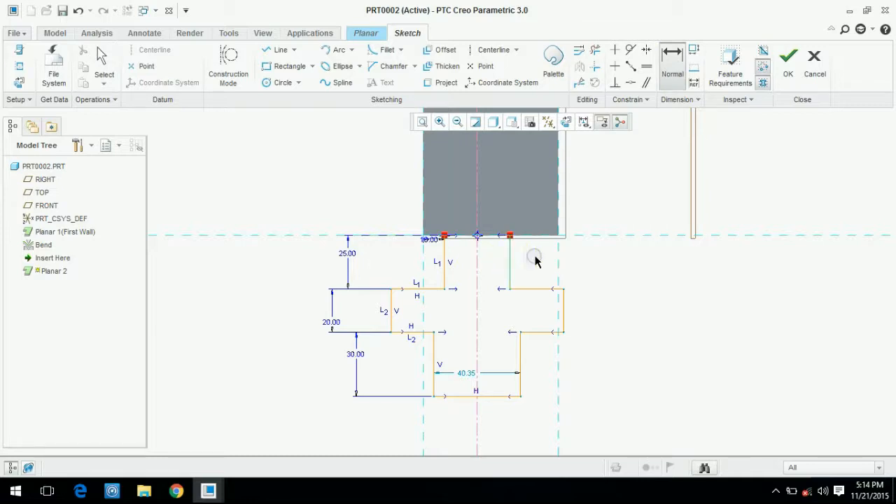
middle_click(555, 255)
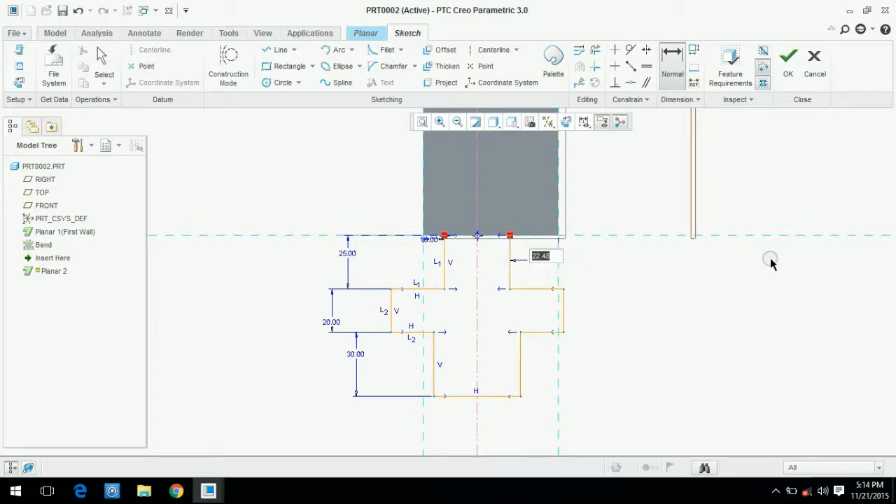
type("10")
key("Return")
left_click(677, 326)
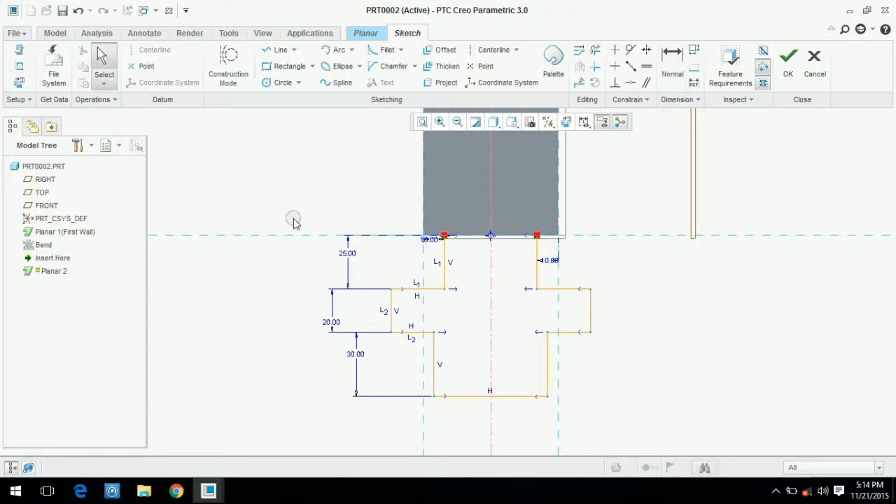
- Close the profile with a line along the stem's end edge between the two neck lines
left_click(266, 50)
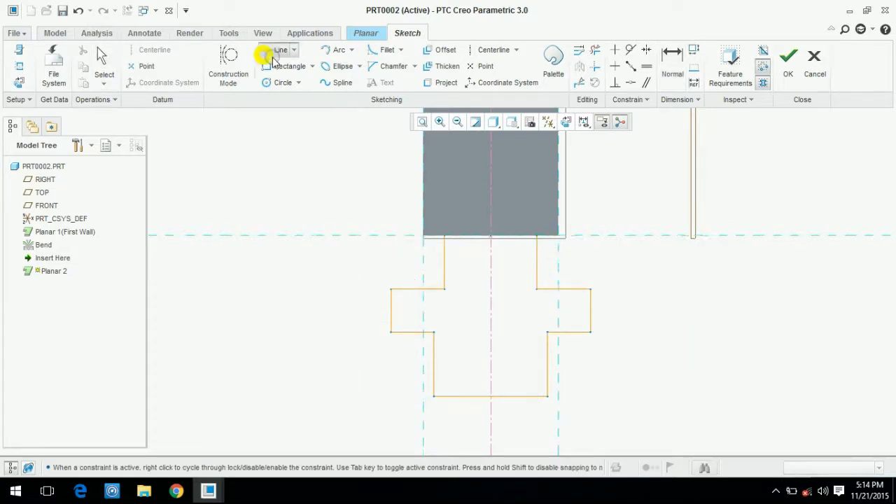
left_click(445, 238)
left_click(536, 238)
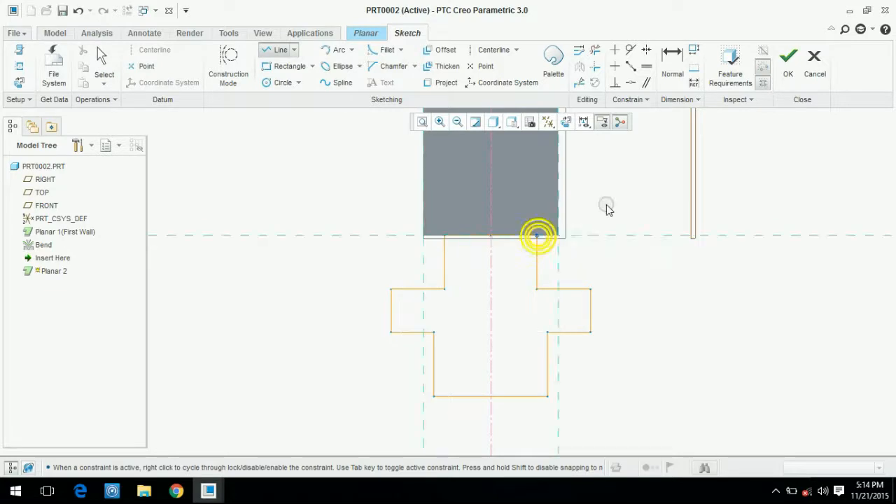
middle_click(663, 171)
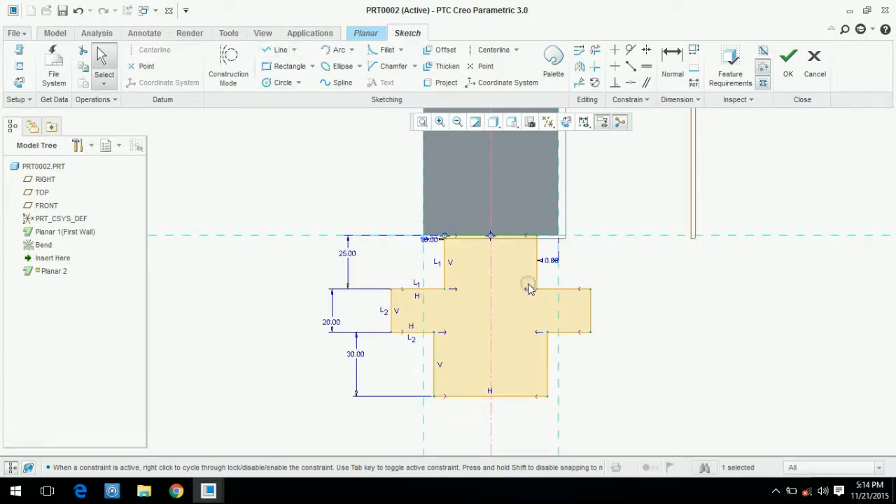
- Set the neck's offset from each of the stem's side edges to 15 mm
double_click(429, 241)
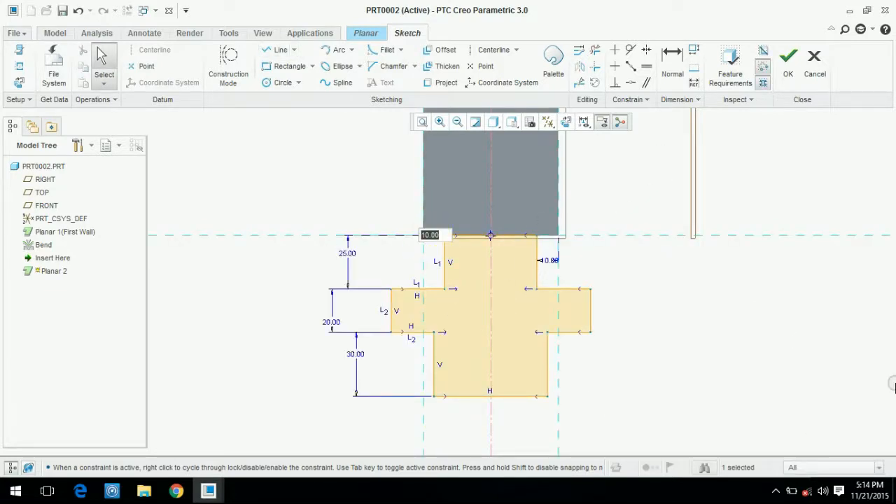
key("Return")
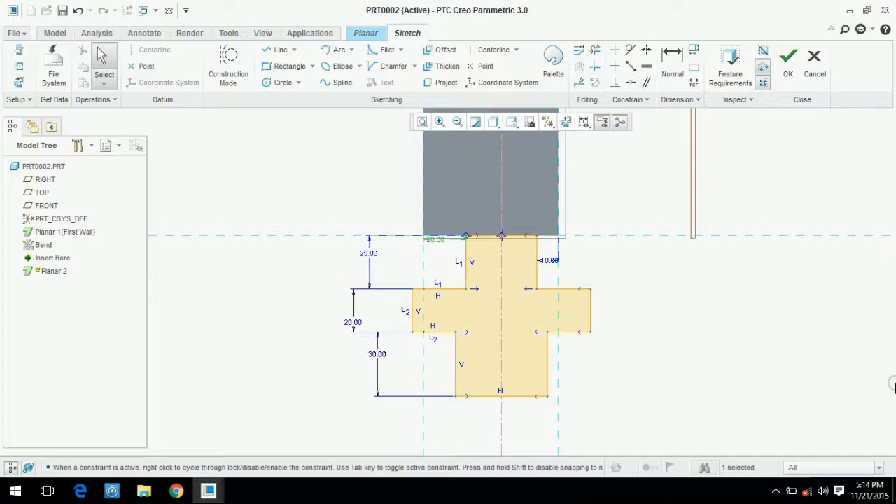
double_click(550, 261)
type("15")
key("Return")
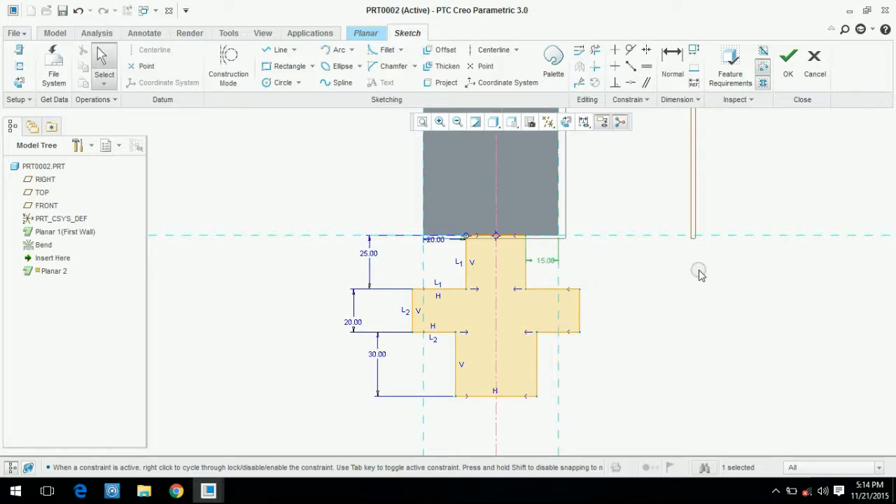
double_click(435, 239)
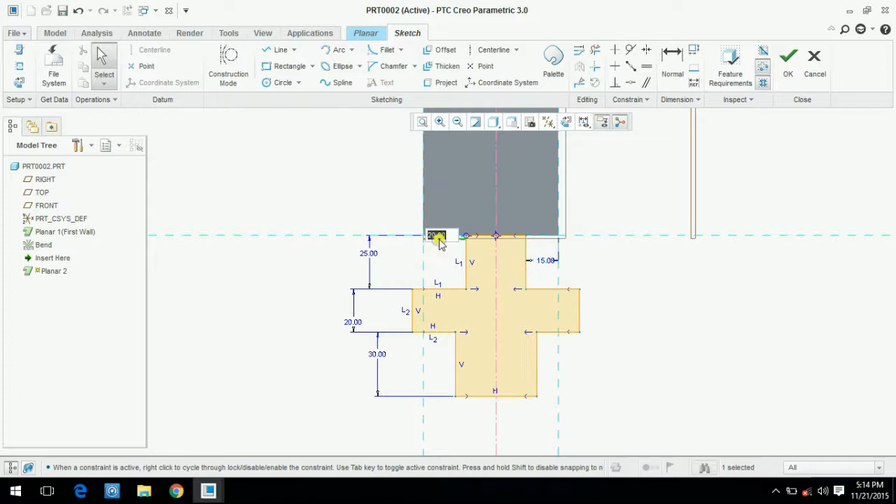
type("15")
key("Return")
left_click(652, 423)
- Set the height of the profile's lowest section to 50 mm
double_click(366, 356)
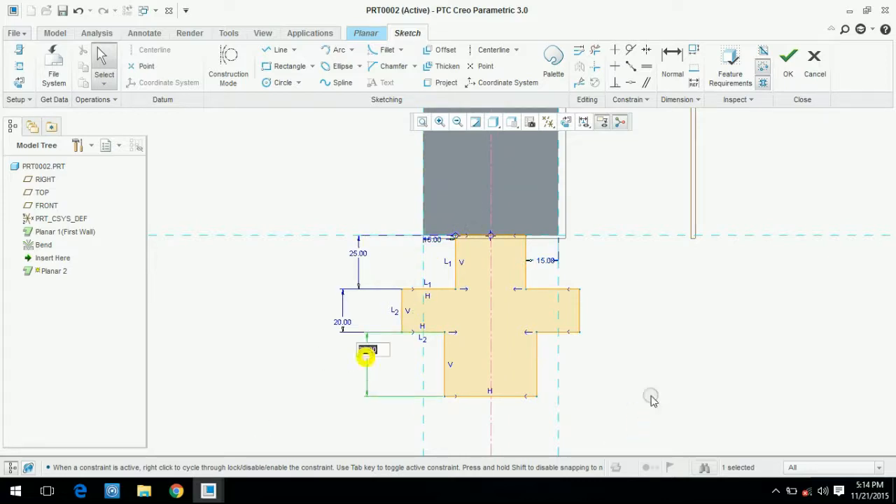
type("50")
key("Return")
scroll(574, 367, "up", 3)
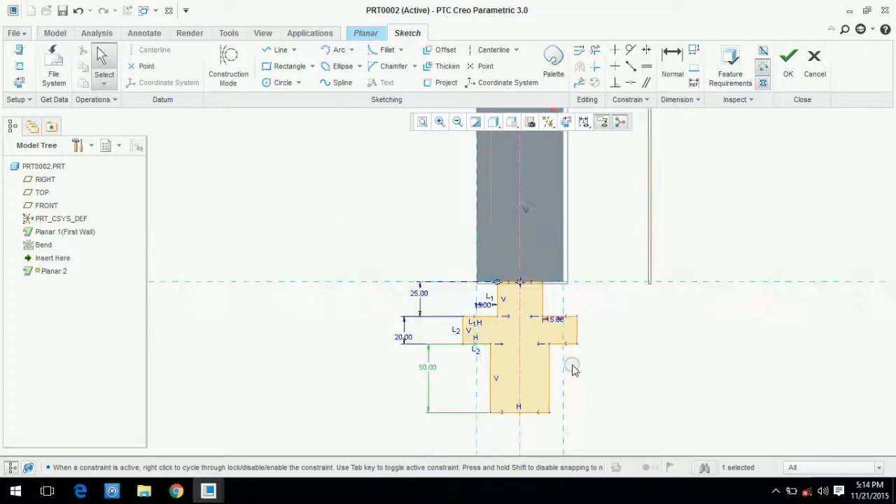
scroll(526, 329, "down", 4)
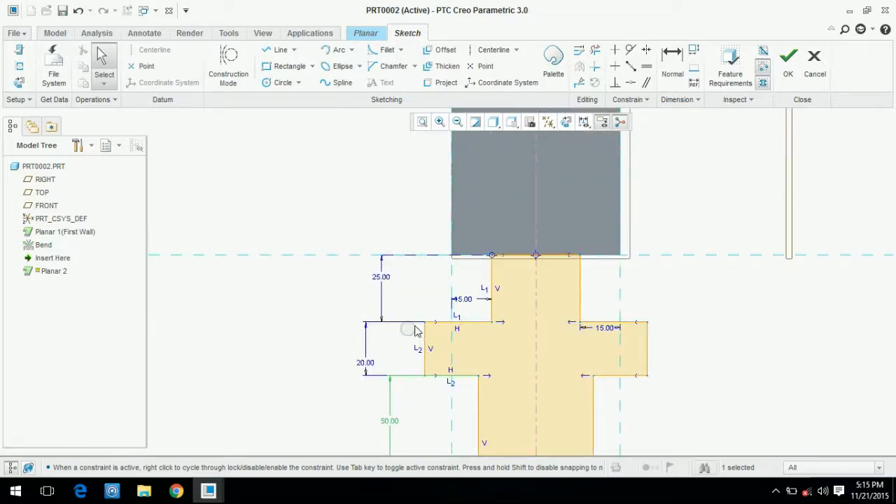
- Narrow the profile's lowest section by moving its upper corner towards the centerline
scroll(602, 308, "up", 2)
scroll(594, 322, "down", 4)
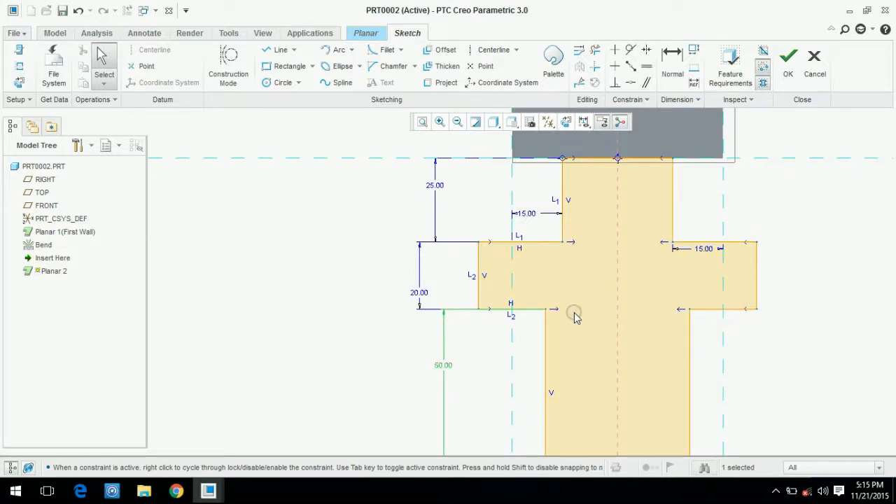
left_click_drag(548, 313, 592, 309)
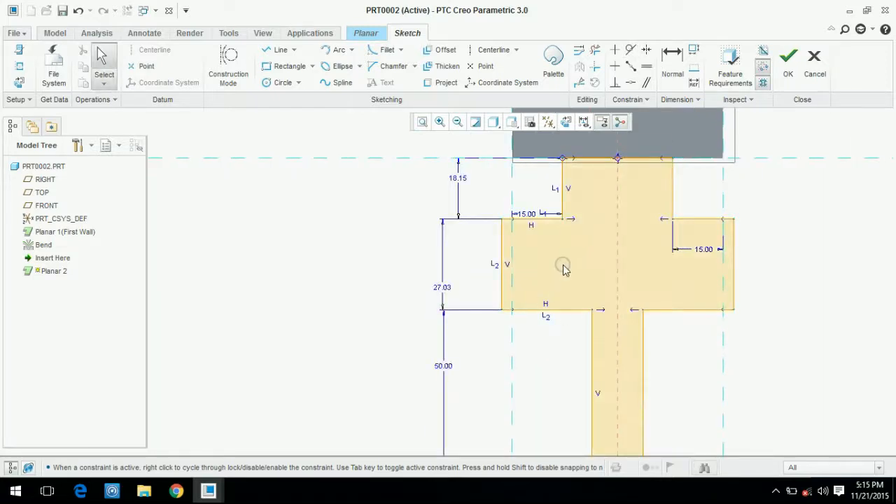
scroll(569, 245, "up", 2)
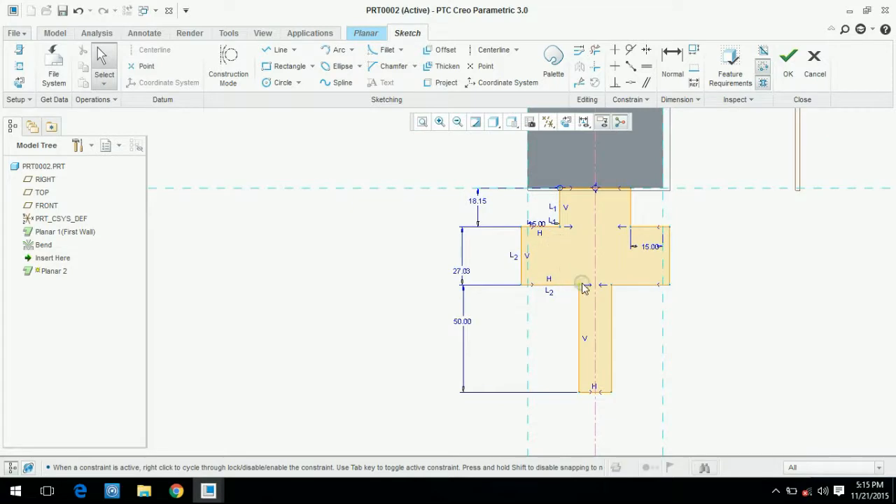
- Set the height of the cross arms to 25 mm and the height of the neck to 20 mm
double_click(463, 274)
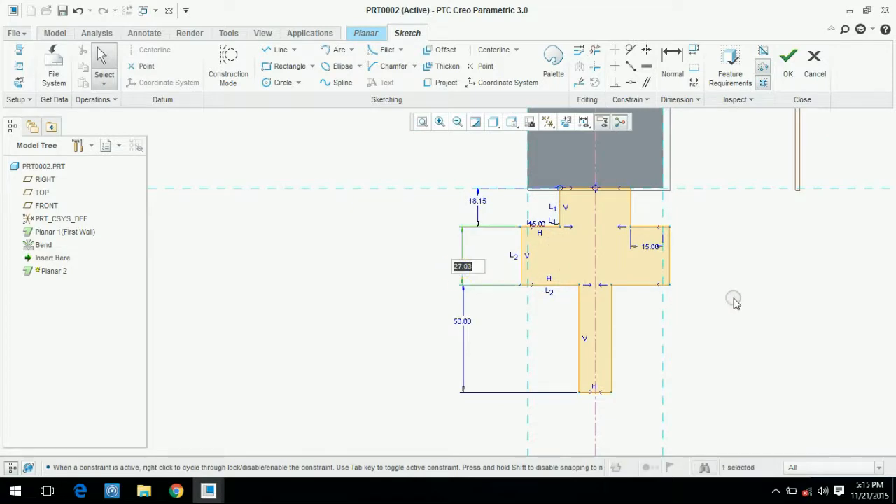
type("25")
key("Return")
left_click(477, 203)
double_click(477, 202)
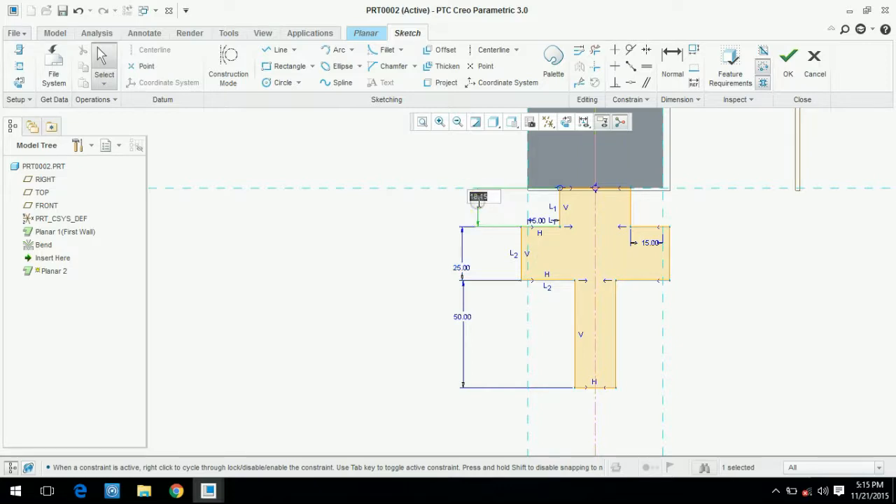
type("20")
key("Return")
- Set the neck's offset from the stem's side edge to 15 mm
double_click(538, 228)
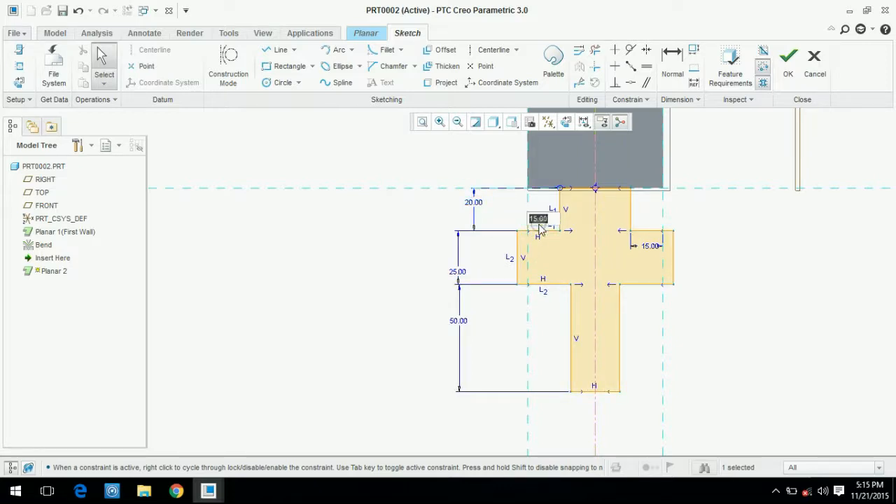
type("16")
key("Return")
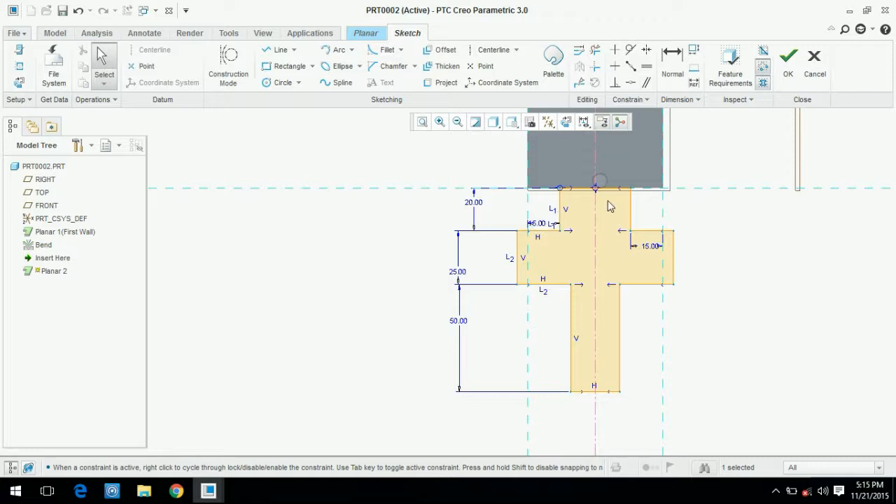
- Try to align the lowest section's upper corner vertically with the neck's lower corner
left_click(615, 50)
left_click(570, 283)
left_click(560, 232)
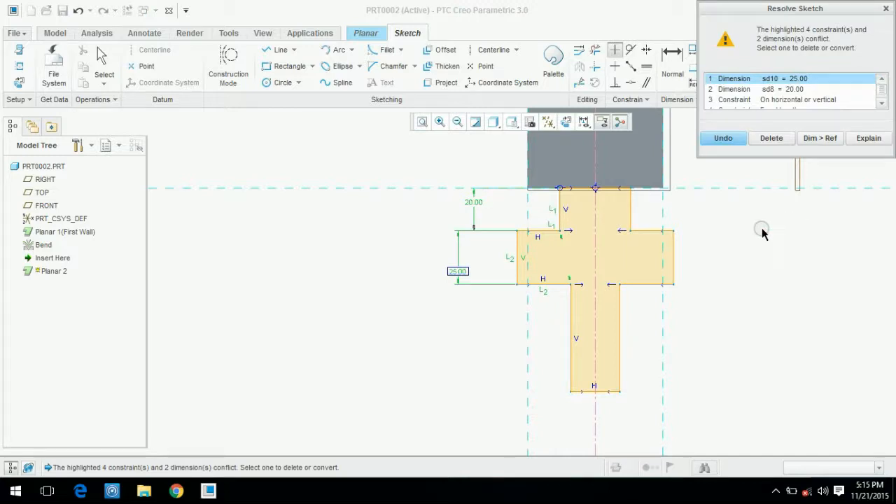
left_click(723, 138)
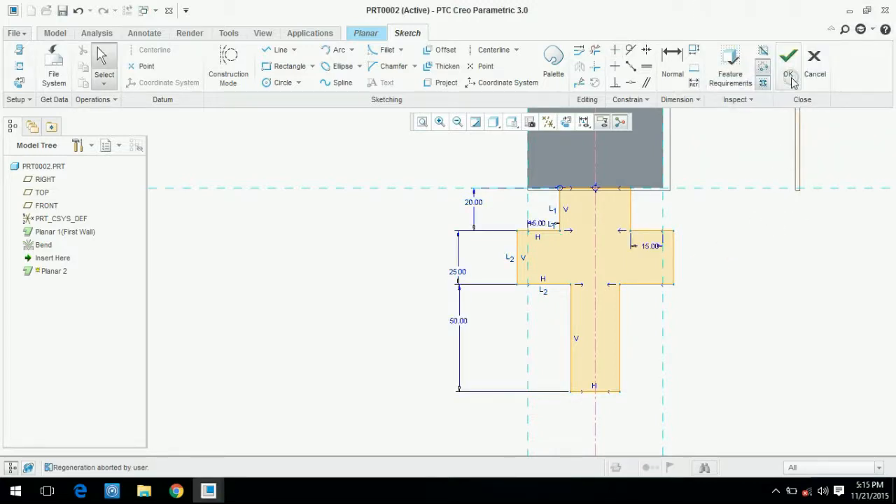
- Remove the equal-length constraint from the arm's lower edge, align the lowest section's corner vertically with the neck's corner, and finish the sketch
left_click(544, 292)
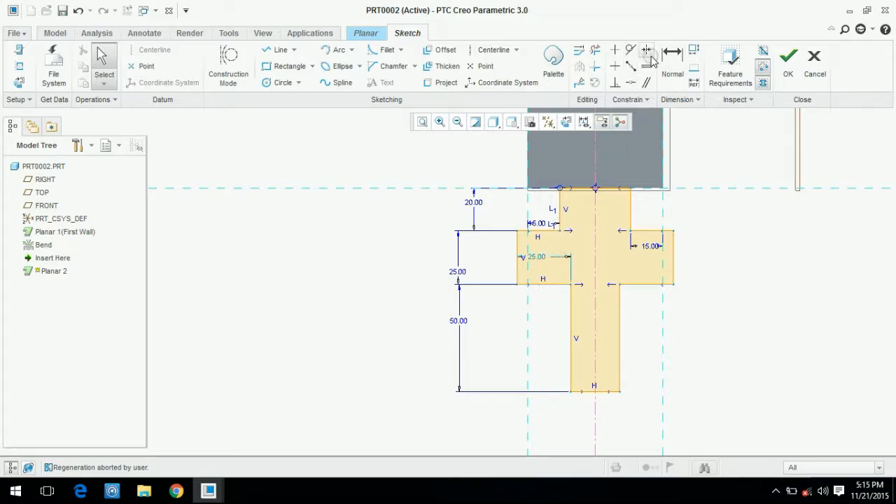
left_click(614, 50)
left_click(573, 284)
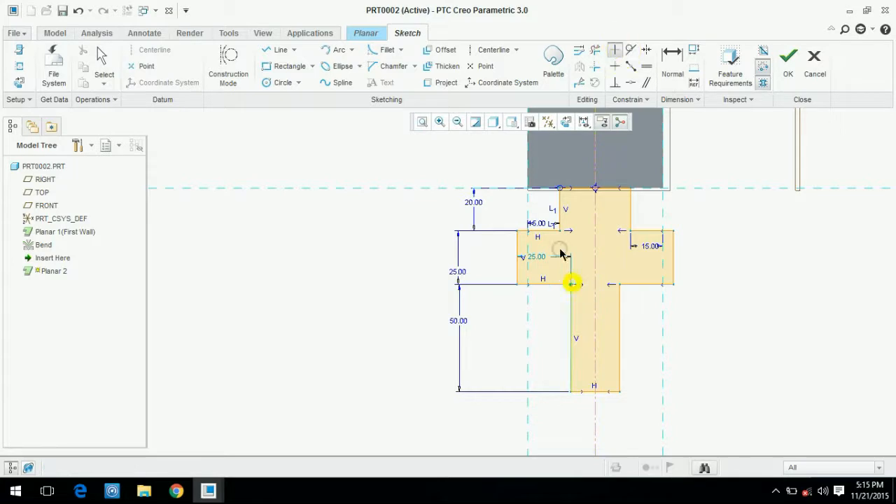
left_click(560, 231)
middle_click(731, 277)
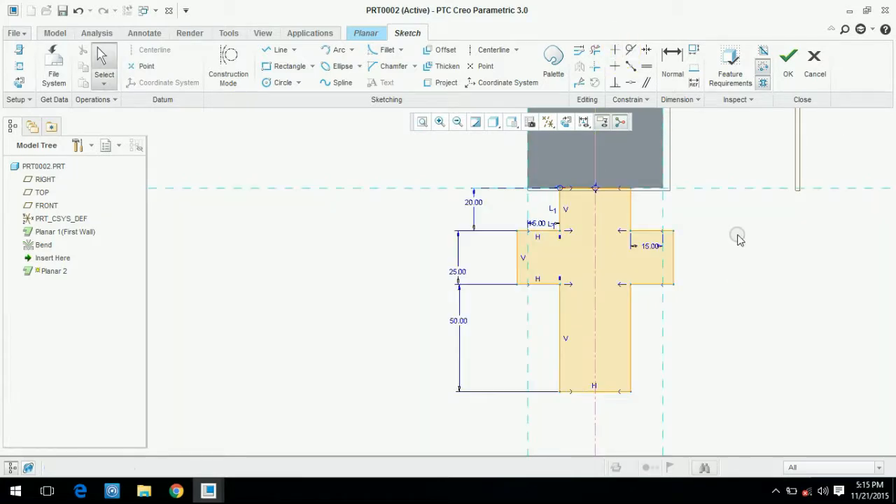
left_click(786, 68)
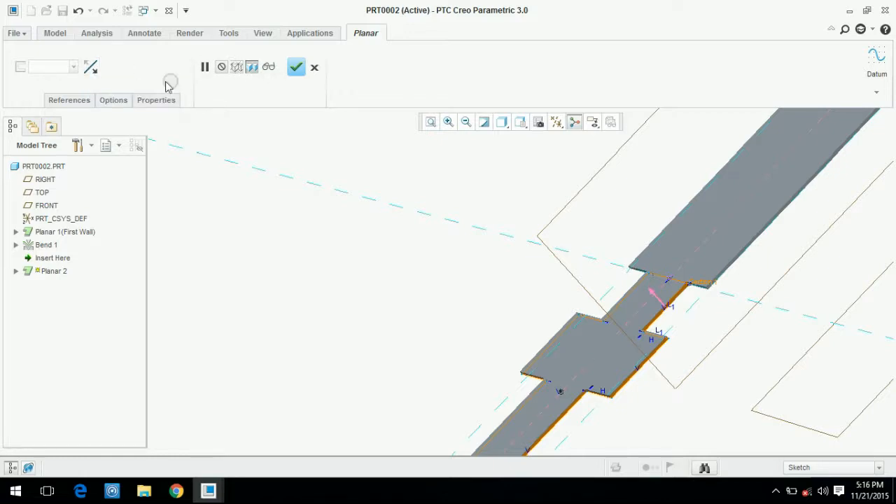
- Complete the planar wall with the Merge to model option
left_click(68, 100)
left_click(116, 100)
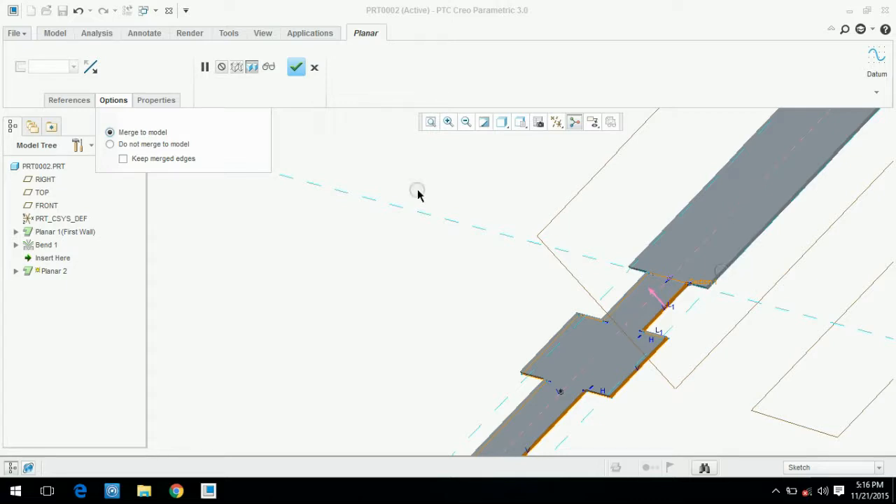
left_click(110, 144)
middle_click_drag(696, 290, 576, 286)
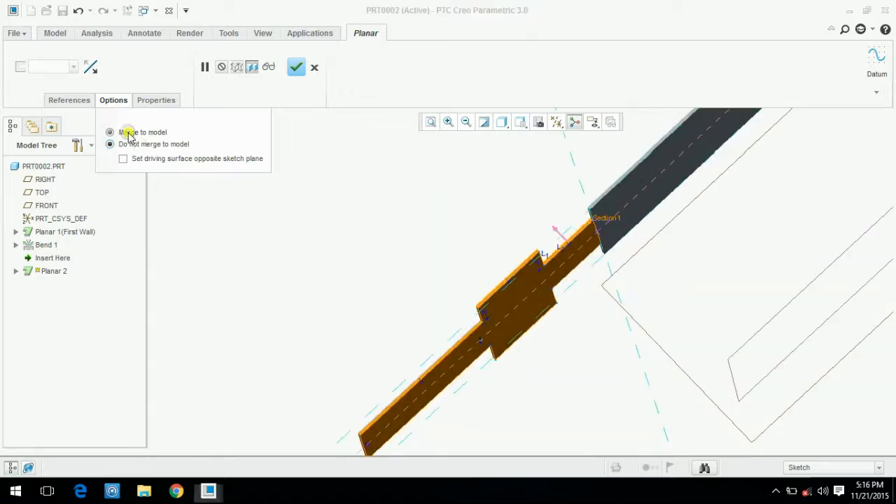
left_click(120, 132)
left_click(154, 100)
left_click(297, 67)
middle_click_drag(304, 226, 367, 166)
scroll(372, 240, "up", 6)
scroll(366, 163, "down", 6)
left_click(313, 70)
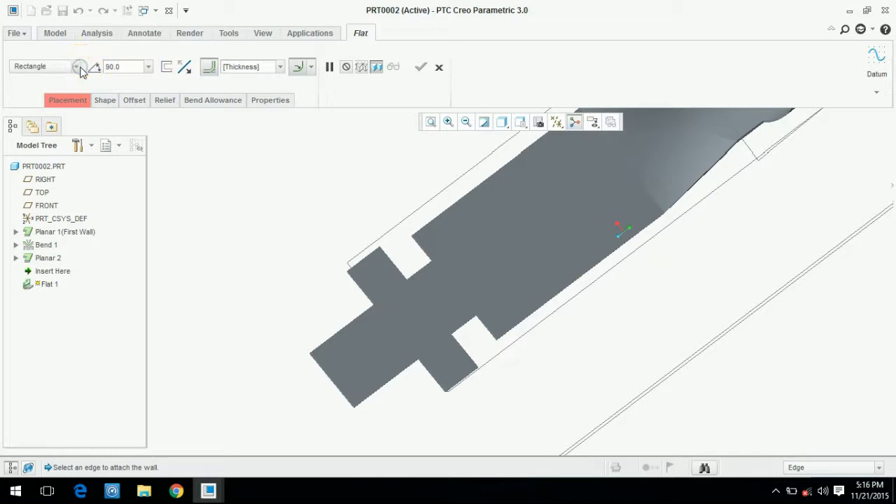
left_click(76, 67)
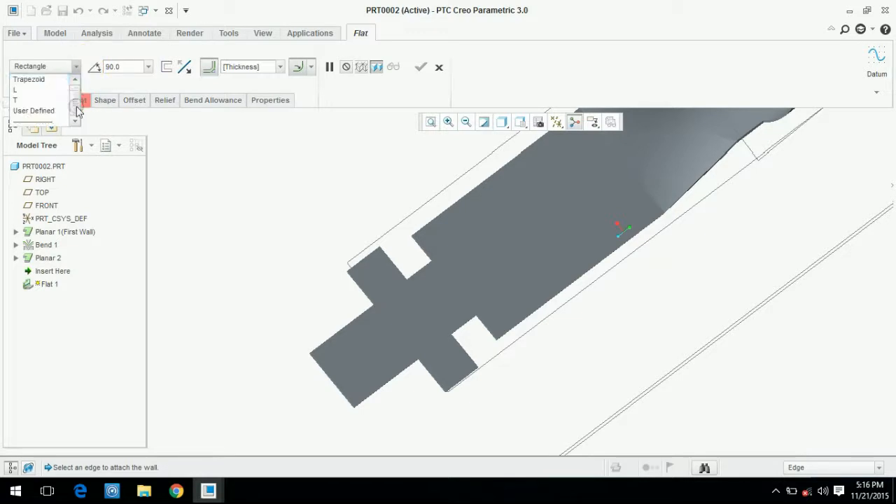
left_click(459, 55)
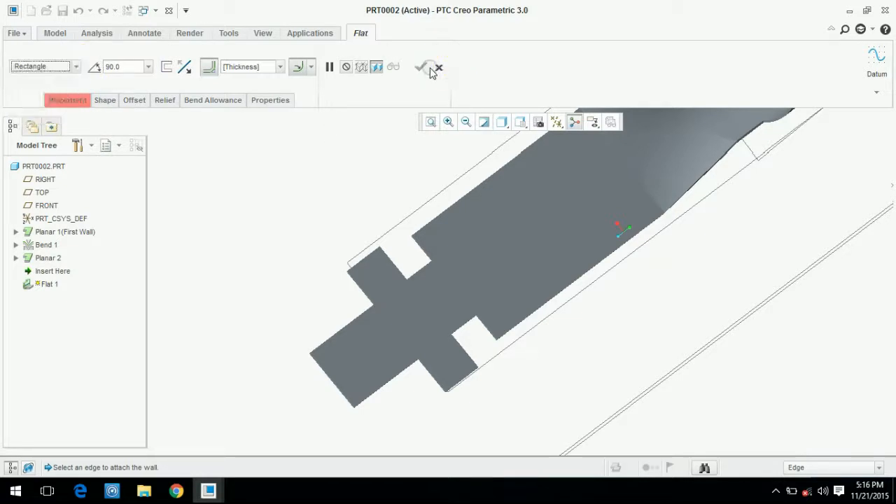
left_click(438, 68)
left_click(282, 175)
left_click(348, 70)
left_click(314, 66)
left_click(74, 66)
left_click(71, 99)
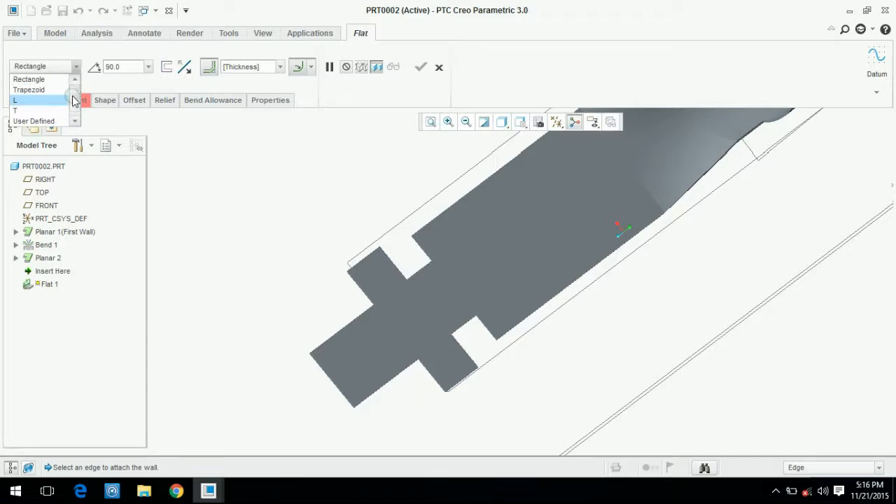
left_click(431, 70)
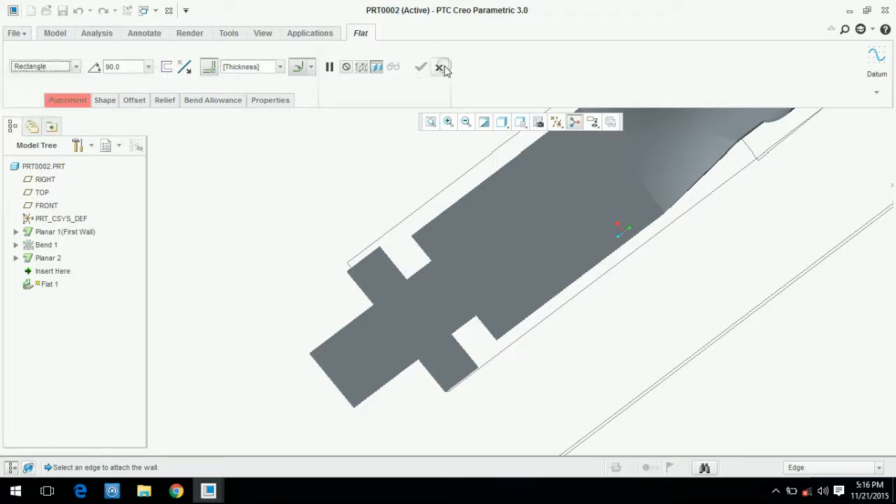
left_click(296, 179)
left_click(314, 60)
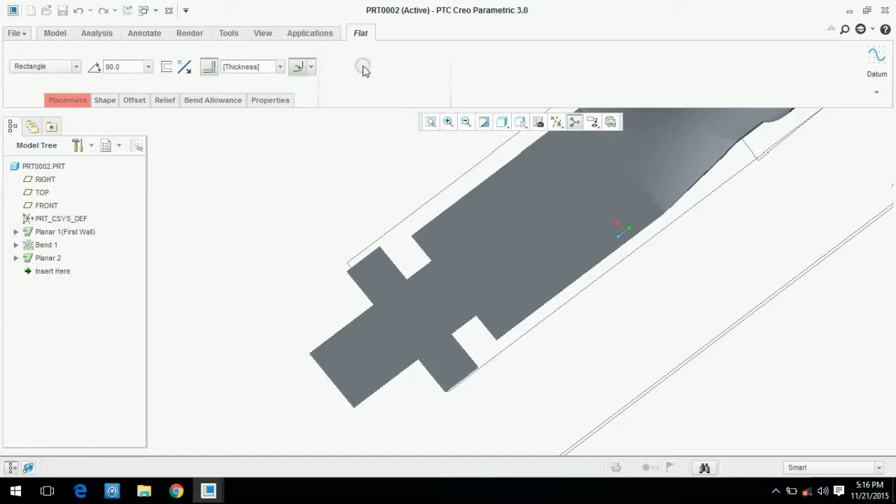
left_click(319, 63)
- Add a flange with the Flushed profile to the end edge of one cross arm
left_click(337, 64)
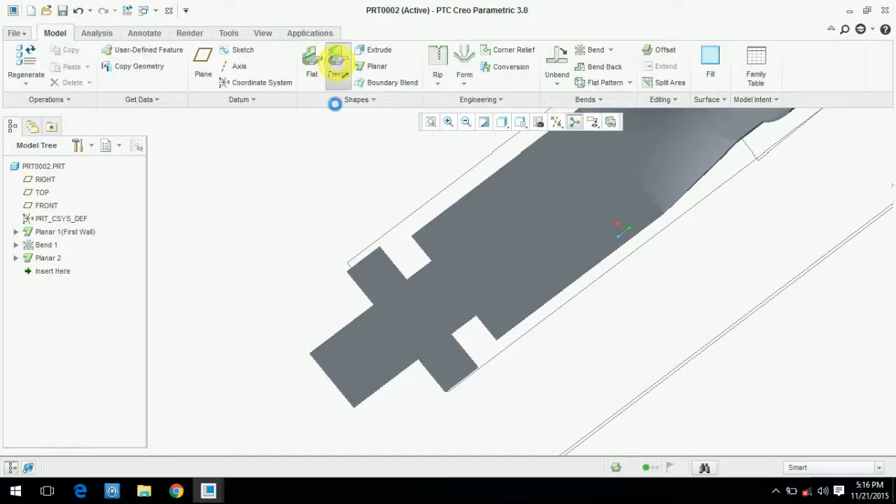
left_click(66, 68)
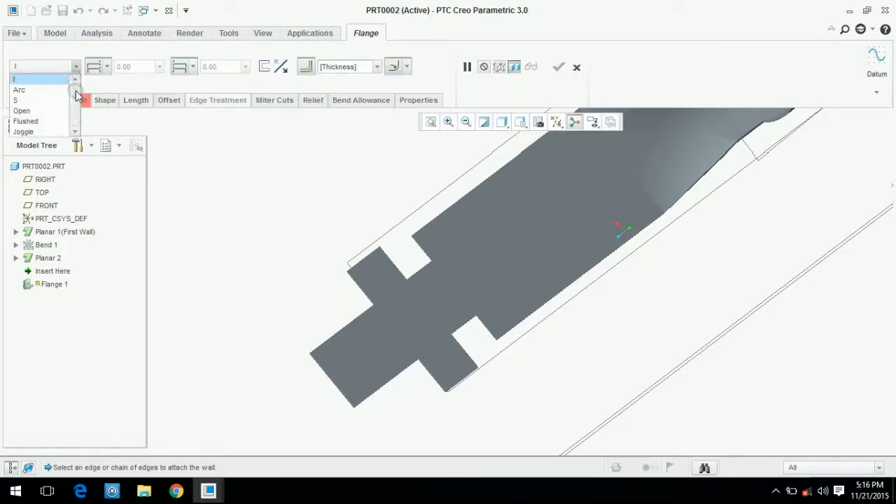
scroll(76, 94, "down", 1)
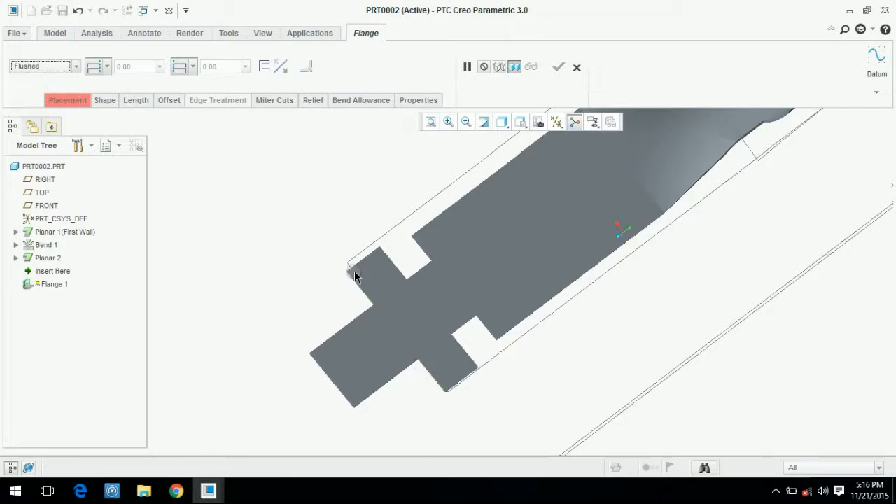
scroll(354, 273, "down", 5)
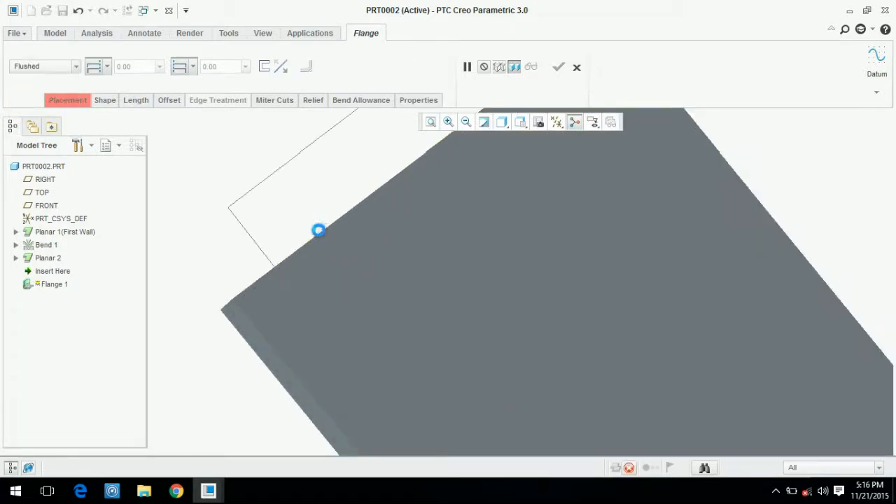
scroll(318, 231, "up", 3)
middle_click_drag(320, 235, 350, 272)
scroll(350, 273, "up", 4)
scroll(369, 207, "down", 3)
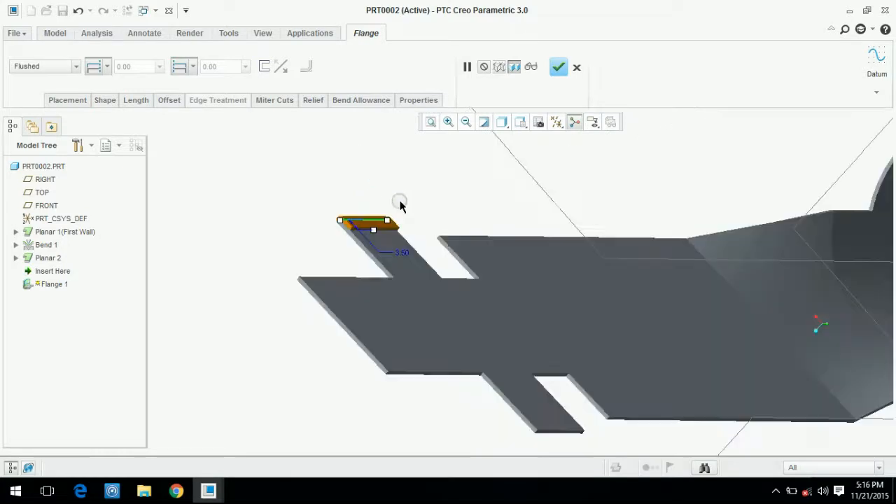
scroll(356, 220, "down", 5)
mouse_move(399, 214)
middle_mouse_down()
mouse_move(412, 206)
mouse_move(409, 220)
middle_mouse_up()
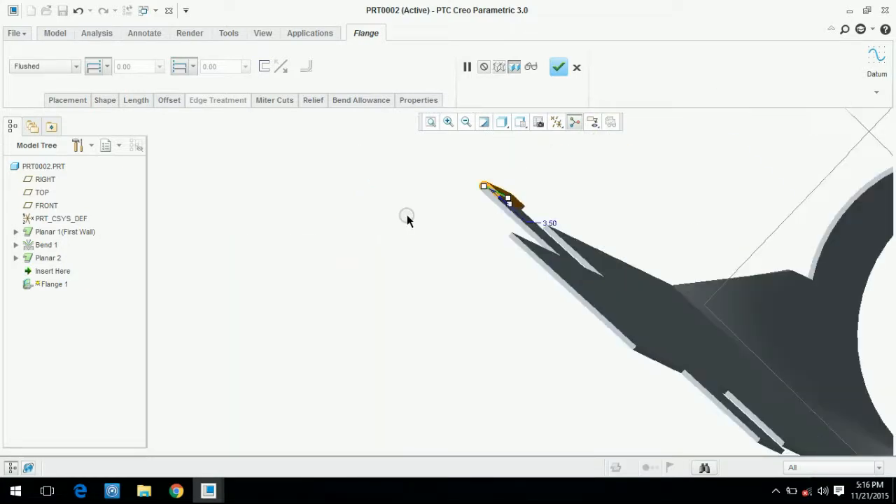
scroll(408, 219, "up", 3)
left_click(558, 67)
- Start a flange with the Flushed profile on the end edge of the cross-shaped wall's lowest section
left_click(339, 73)
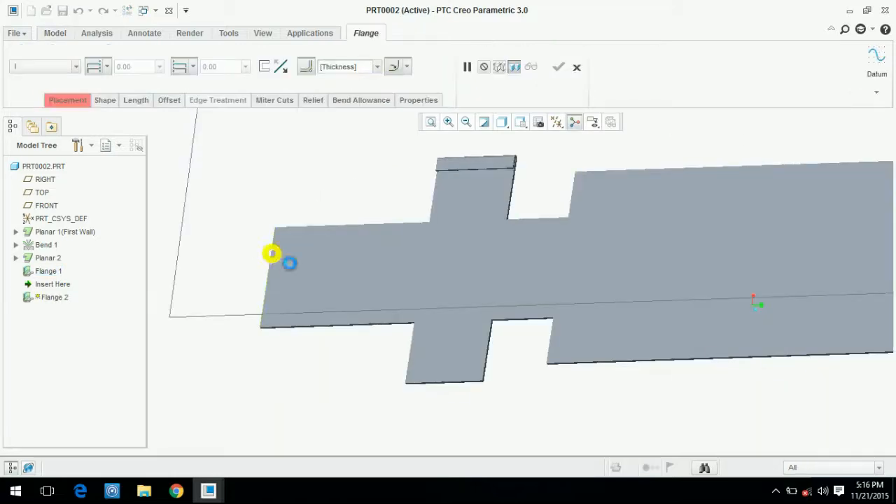
left_click(272, 253)
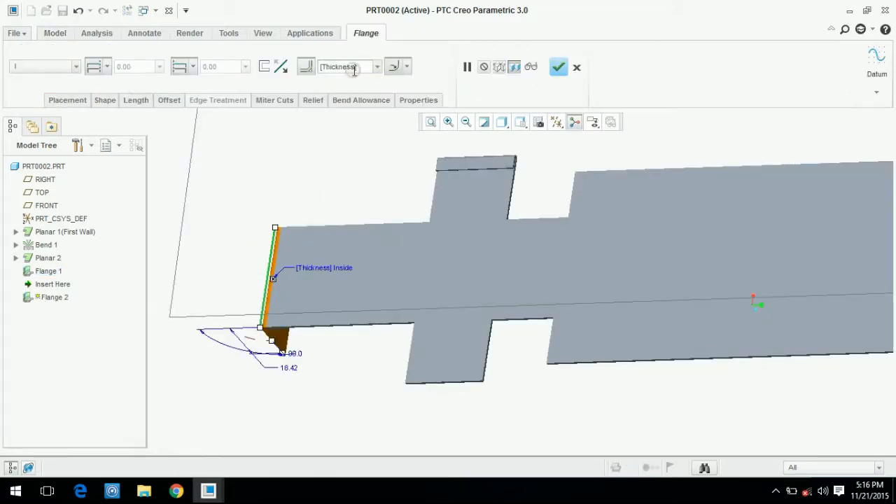
left_click(75, 70)
left_click(32, 120)
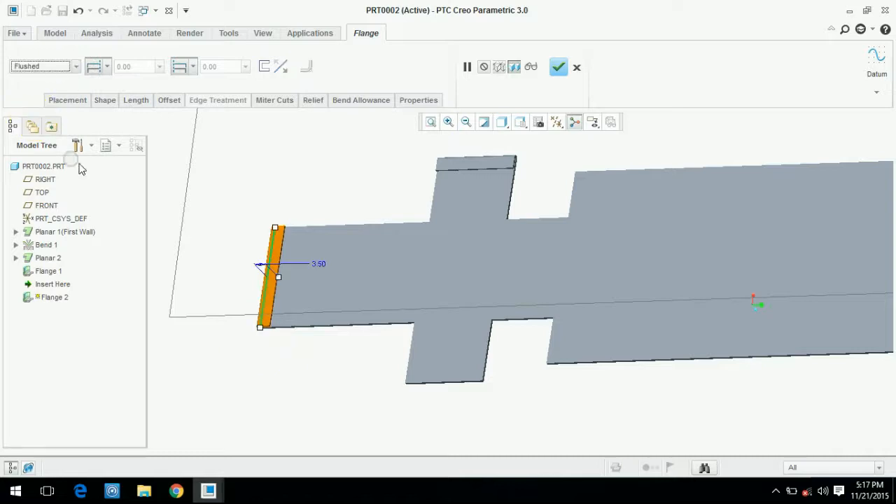
- Stretch the folded leg of the end flange to a length of about 19.9 mm
middle_click_drag(243, 182, 240, 353)
scroll(226, 344, "down", 5)
scroll(301, 293, "up", 3)
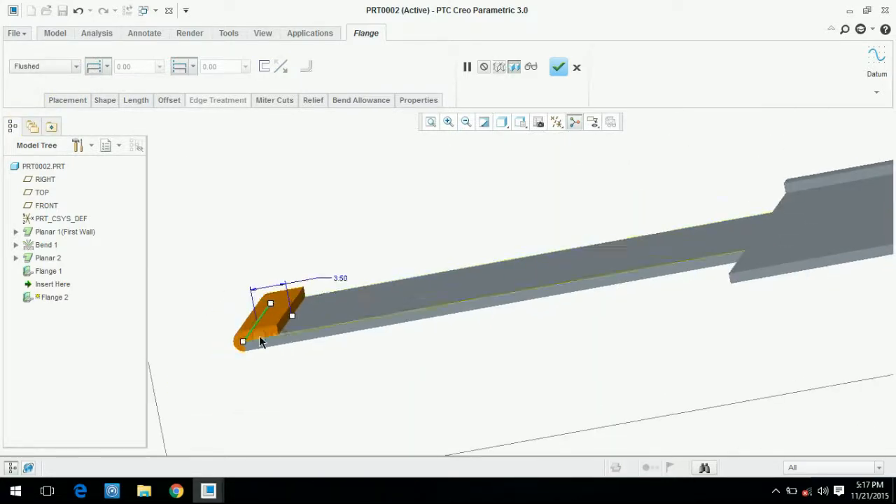
scroll(277, 316, "down", 2)
left_click_drag(302, 315, 331, 307)
- Shorten the end flange by about 3.8 mm at one end and about 3 mm at the other, and complete it
scroll(331, 309, "up", 5)
middle_click_drag(340, 322, 539, 418)
left_click_drag(507, 390, 564, 390)
scroll(564, 390, "down", 6)
scroll(570, 390, "up", 6)
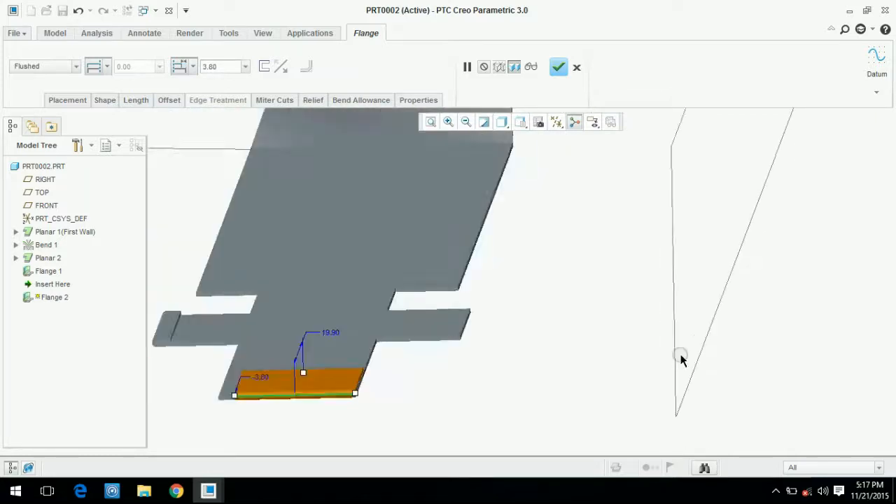
left_click_drag(701, 389, 685, 389)
middle_click_drag(672, 396, 645, 111)
scroll(670, 234, "up", 4)
scroll(690, 160, "down", 10)
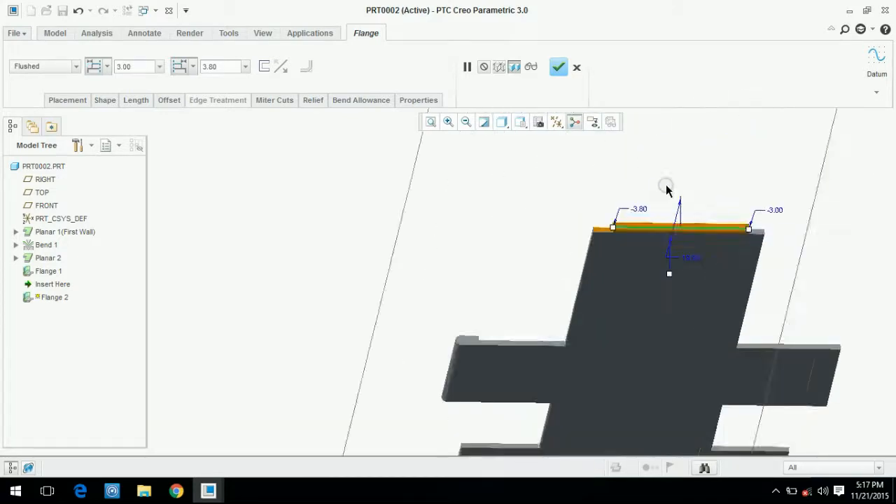
scroll(474, 299, "down", 2)
left_click(558, 68)
middle_click_drag(516, 154, 493, 256)
scroll(488, 251, "up", 5)
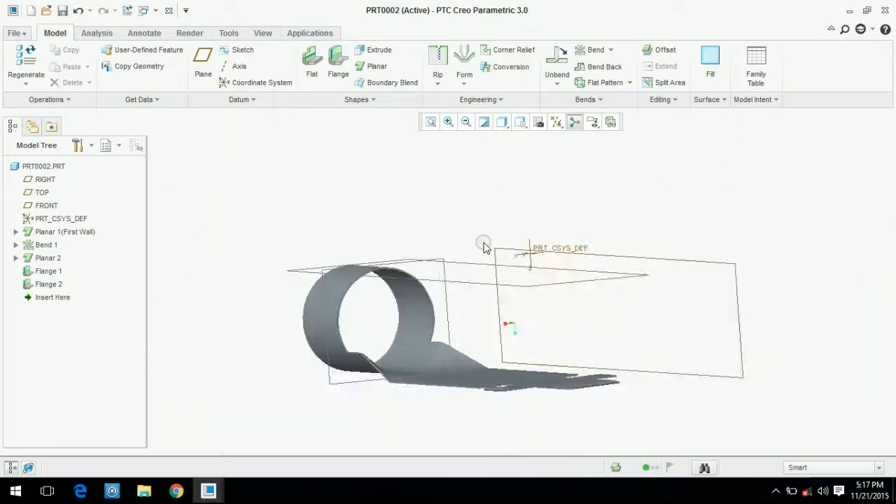
scroll(522, 306, "down", 6)
middle_click_drag(581, 286, 595, 301)
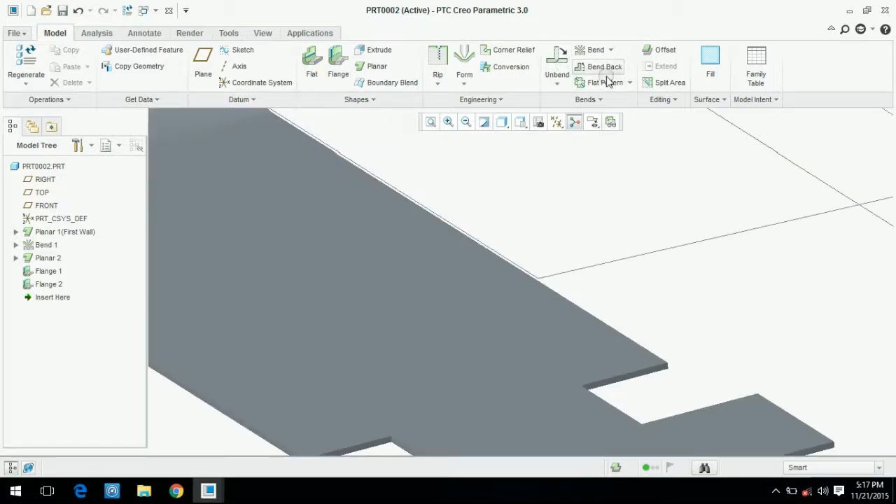
- Create a flat pattern of the whole sheet metal part, keeping the preselected bend edge fixed
left_click(606, 82)
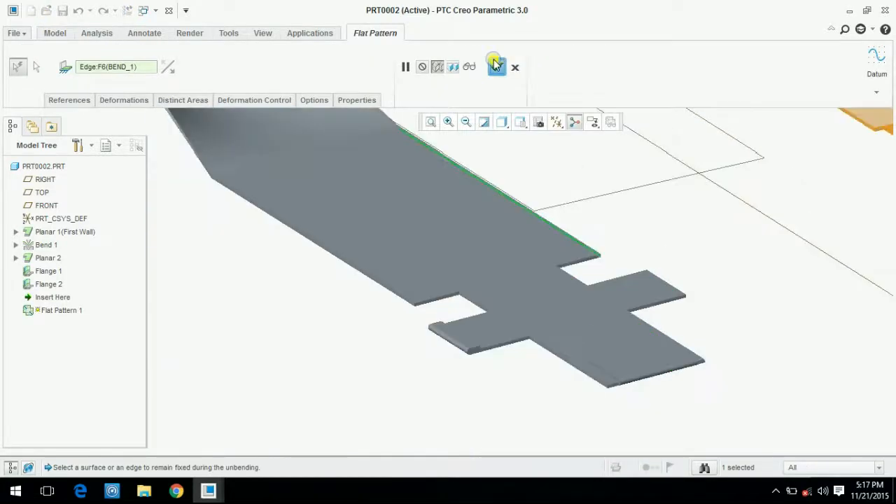
left_click(494, 65)
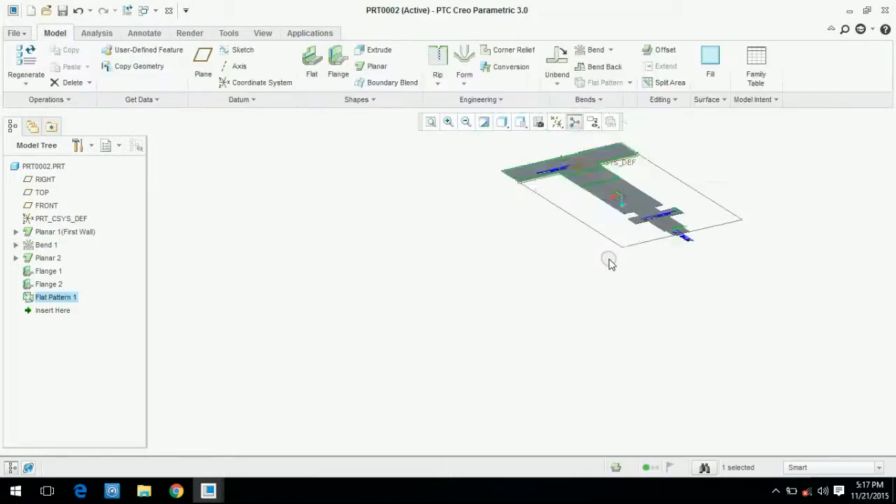
scroll(681, 240, "down", 10)
left_click(789, 163)
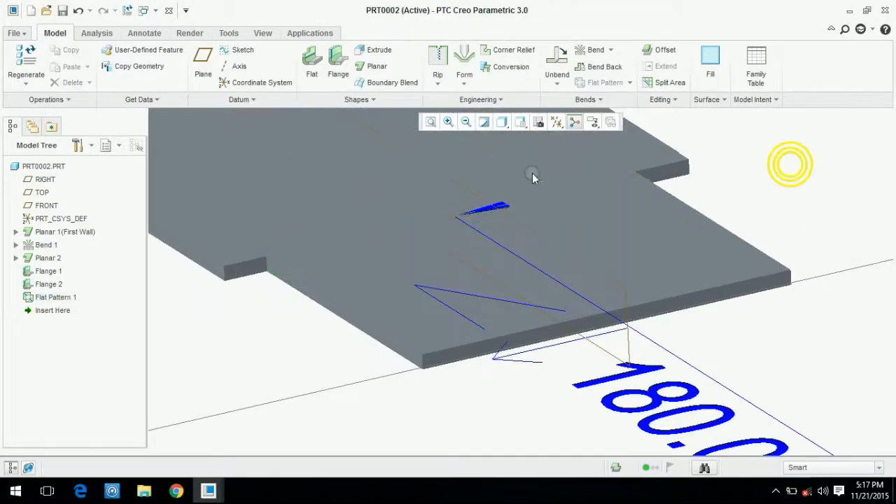
- Examine the flattened cross-shaped end, checking the unfolded flanges and their shortened corners
scroll(319, 238, "down", 4)
scroll(250, 274, "up", 6)
middle_click_drag(254, 276, 240, 293)
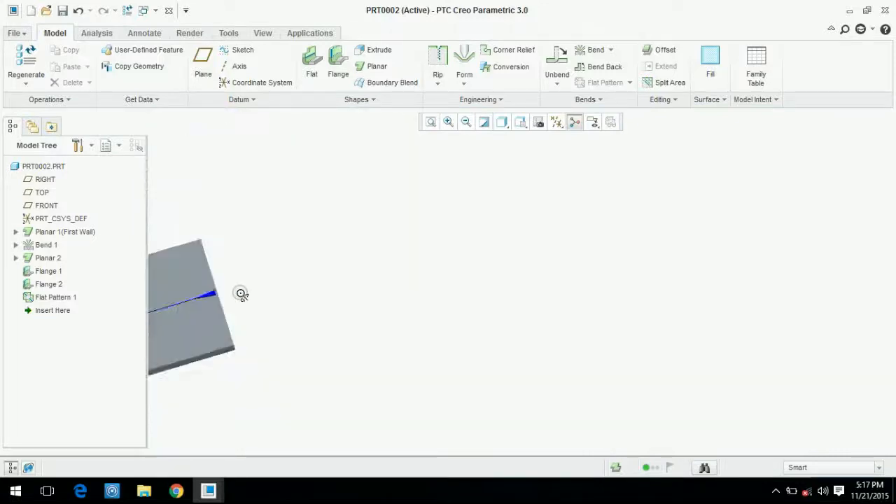
scroll(429, 278, "up", 8)
scroll(330, 357, "down", 3)
scroll(330, 361, "down", 5)
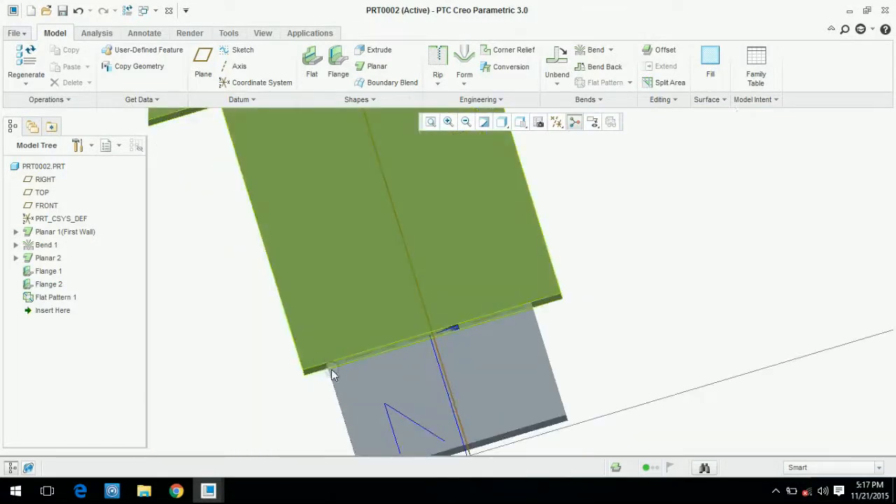
scroll(322, 347, "down", 5)
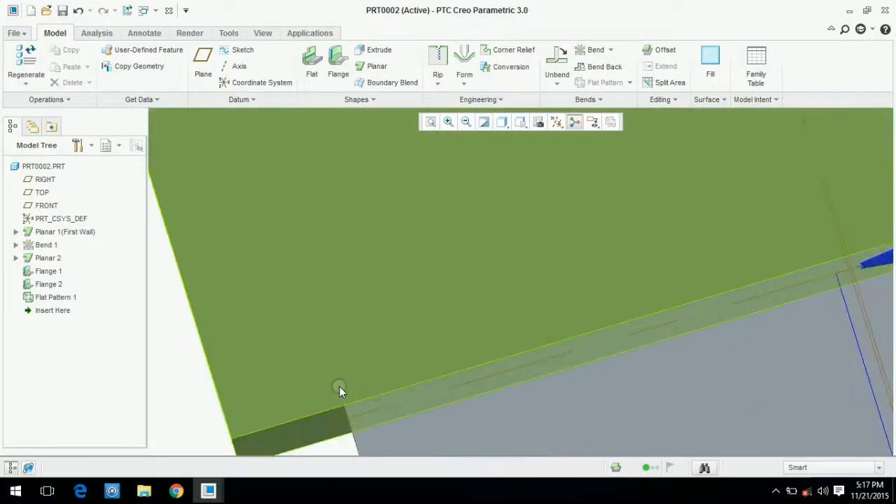
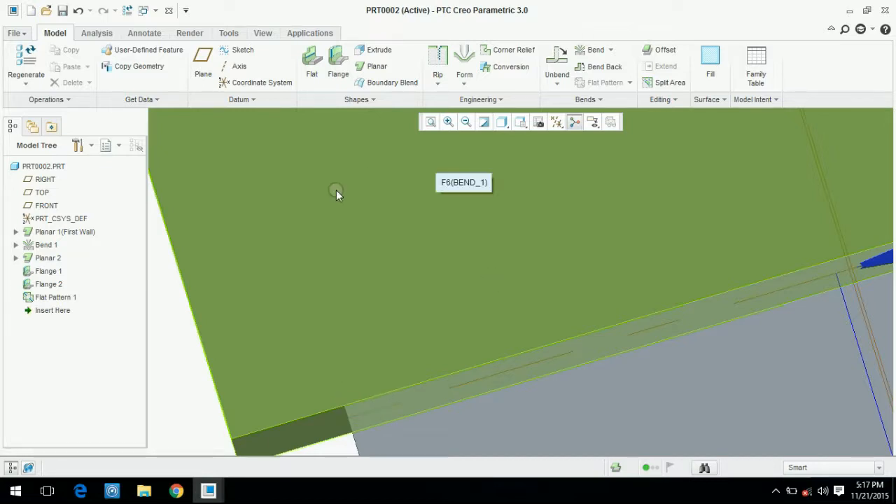
scroll(322, 268, "up", 5)
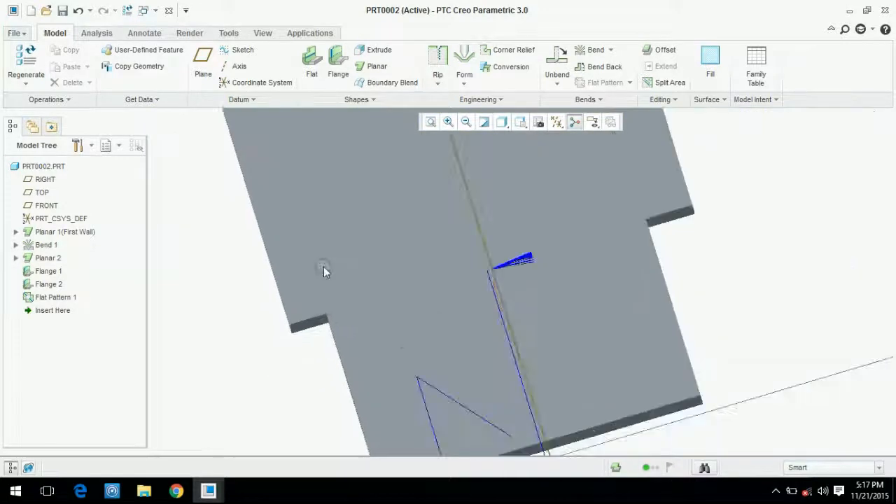
scroll(378, 287, "down", 3)
scroll(337, 261, "up", 3)
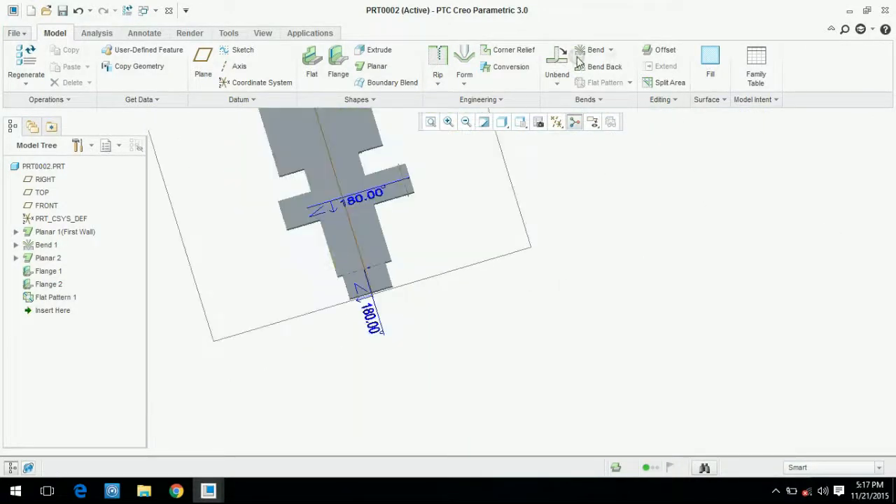
- Delete the flat pattern feature from the part
right_click(54, 290)
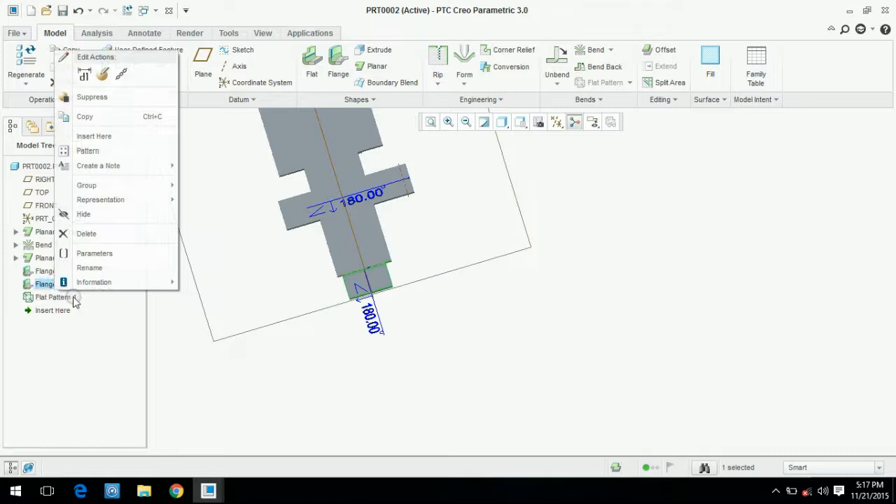
right_click(63, 298)
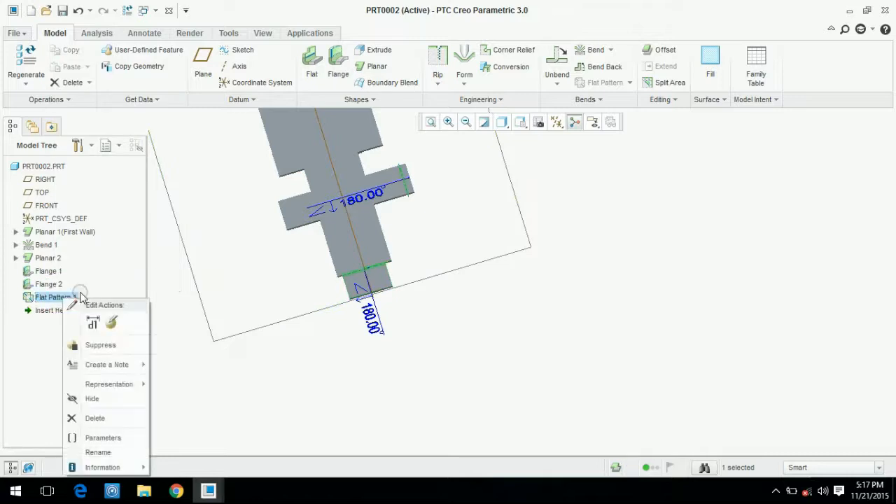
left_click(98, 417)
left_click(412, 268)
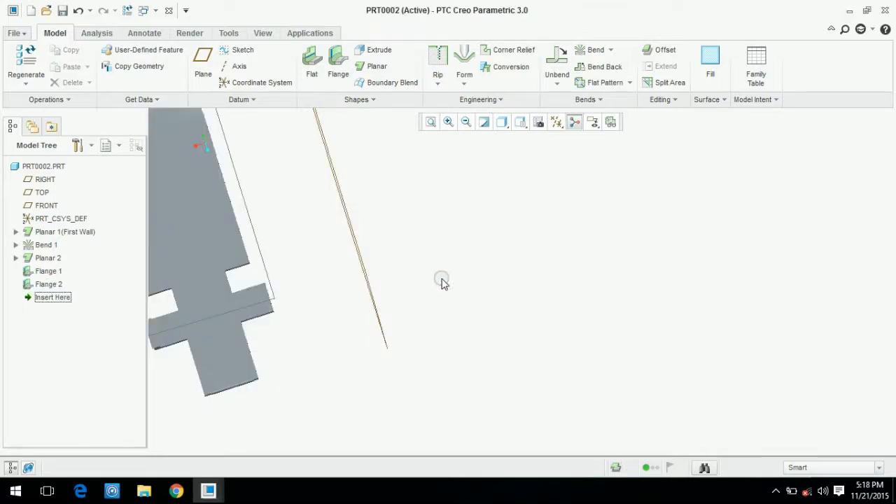
scroll(431, 309, "down", 5)
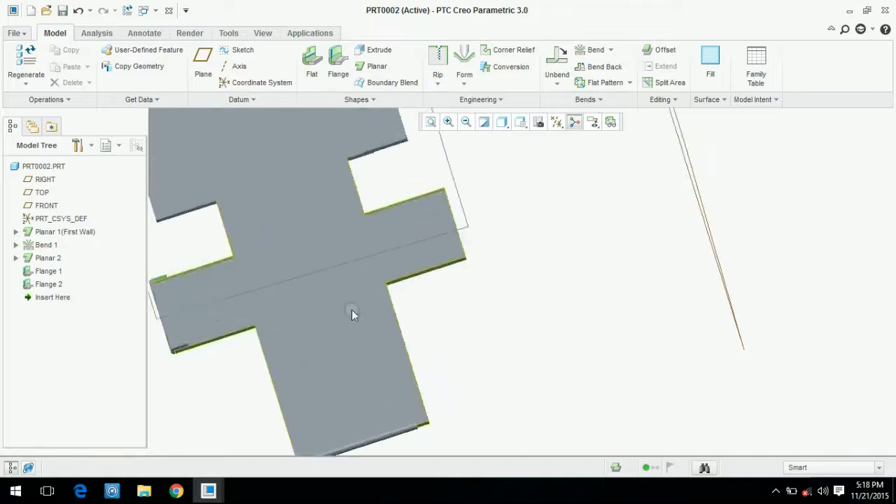
scroll(392, 293, "up", 6)
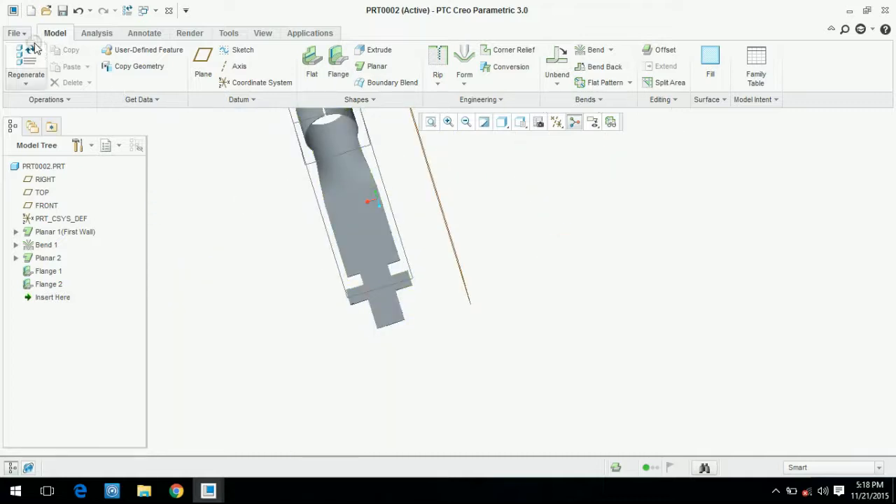
- Create a new part named prt0003 with the Sheetmetal sub-type
left_click(15, 33)
left_click(30, 63)
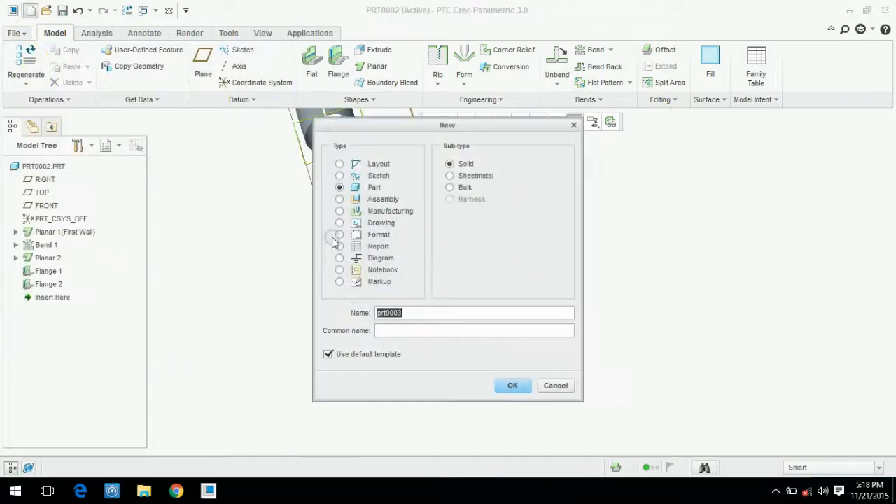
left_click(339, 199)
left_click(348, 189)
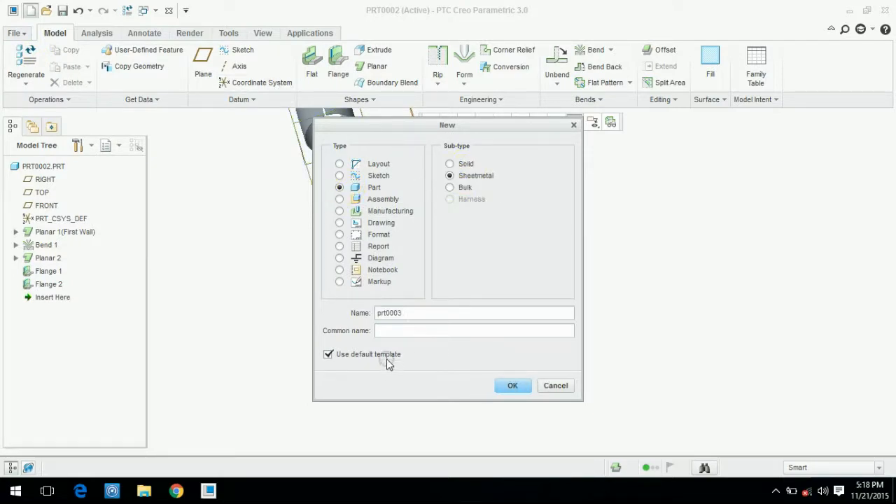
double_click(366, 170)
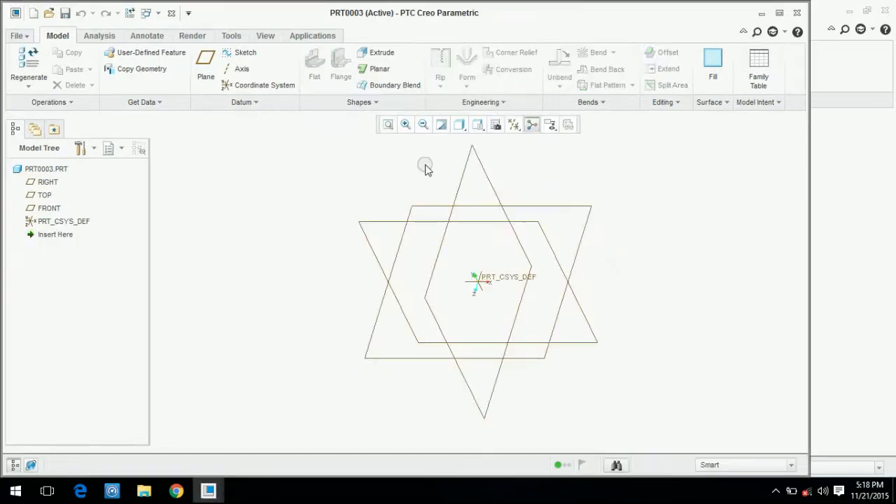
- Start a planar wall on the FRONT plane and sketch a rectangle about 400 wide from the origin
left_click(371, 70)
left_click(387, 264)
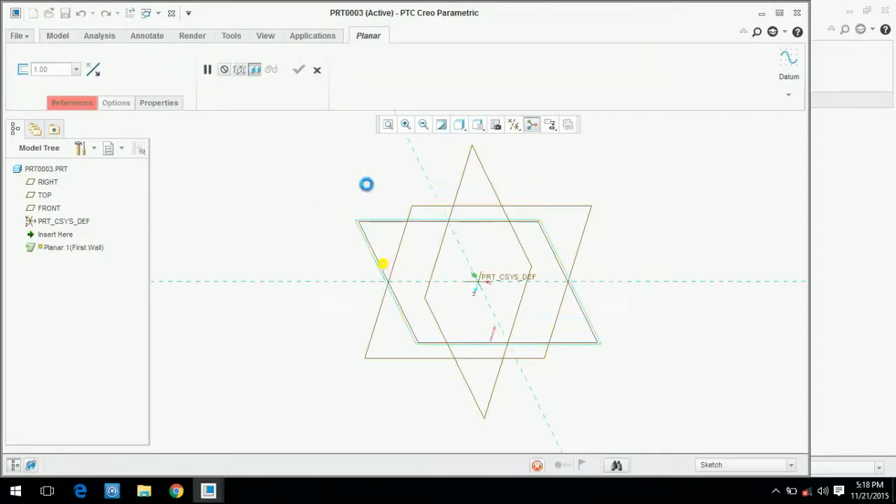
left_click(238, 68)
left_click(476, 281)
left_click(451, 225)
left_click(588, 225)
- Set the rectangle's short side to 200, edit its long side, and complete the planar wall with thickness 1.00
middle_click(664, 200)
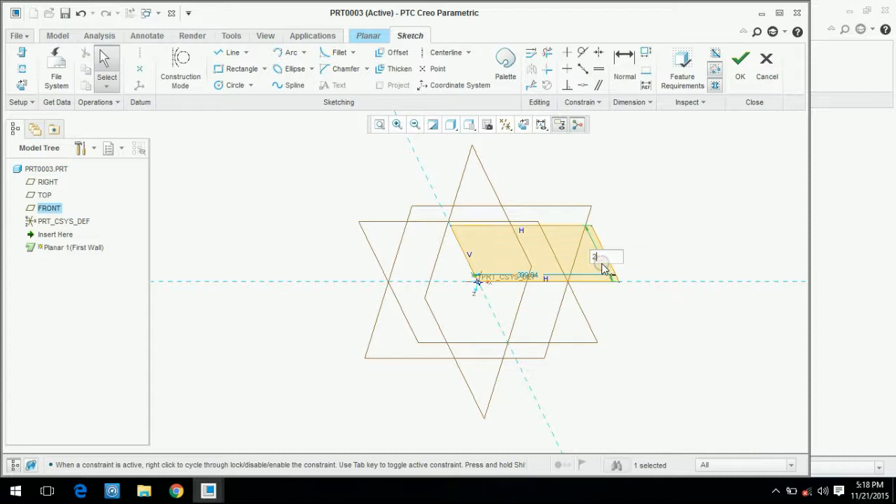
mouse_move(594, 280)
middle_mouse_down()
mouse_move(576, 294)
mouse_move(478, 308)
middle_mouse_up()
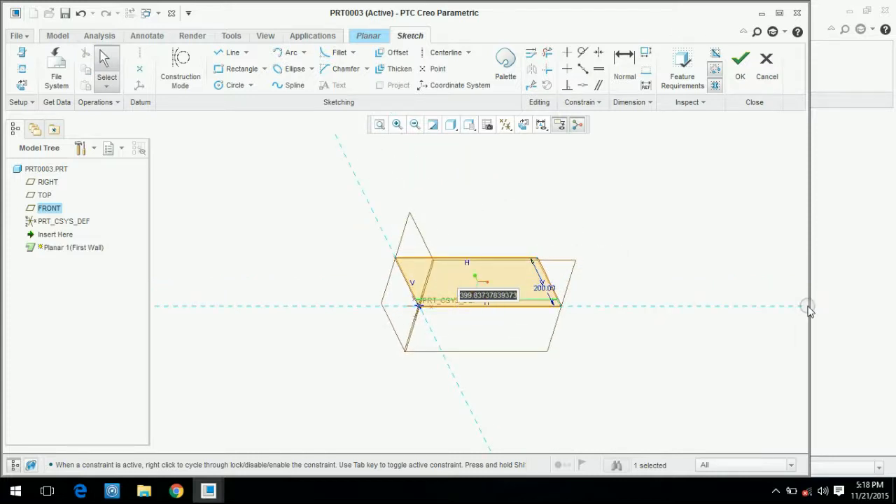
left_click(737, 76)
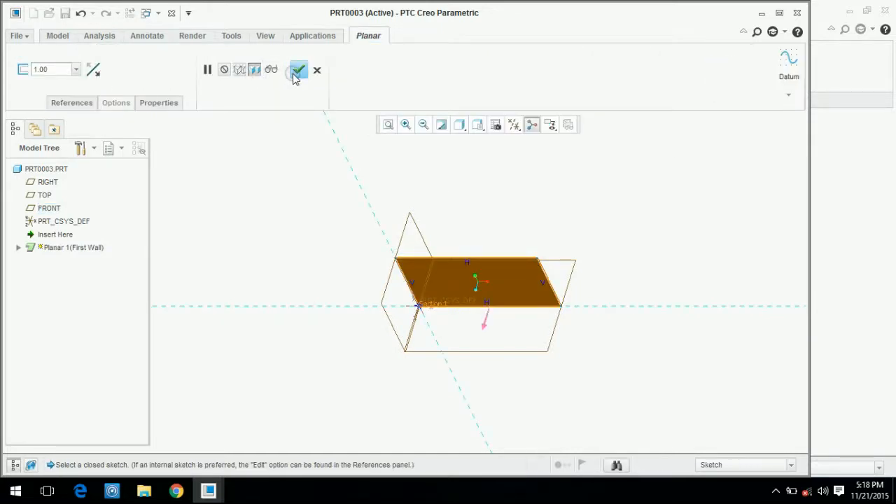
left_click(297, 70)
- Start a Flat wall feature for the short end of the planar wall
mouse_move(394, 236)
middle_mouse_down()
mouse_move(376, 222)
mouse_move(536, 282)
mouse_move(525, 236)
mouse_move(420, 198)
mouse_move(406, 229)
middle_mouse_up()
scroll(525, 235, "down", 5)
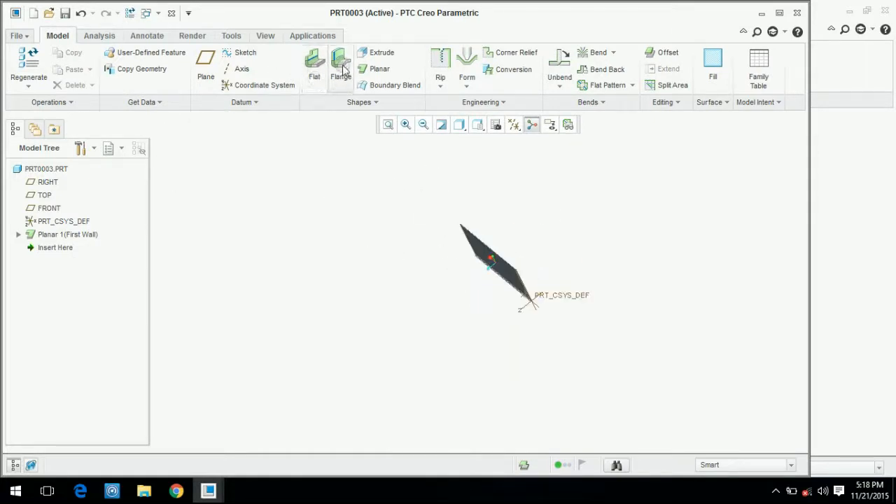
left_click(315, 67)
scroll(410, 250, "up", 3)
mouse_move(410, 250)
middle_mouse_down()
mouse_move(374, 207)
mouse_move(334, 289)
mouse_move(458, 294)
mouse_move(558, 340)
mouse_move(565, 381)
mouse_move(592, 332)
mouse_move(571, 394)
mouse_move(570, 357)
mouse_move(498, 357)
mouse_move(466, 214)
mouse_move(438, 180)
mouse_move(440, 164)
mouse_move(420, 168)
mouse_move(436, 184)
mouse_move(324, 180)
mouse_move(320, 238)
mouse_move(370, 290)
mouse_move(311, 187)
mouse_move(402, 142)
middle_mouse_up()
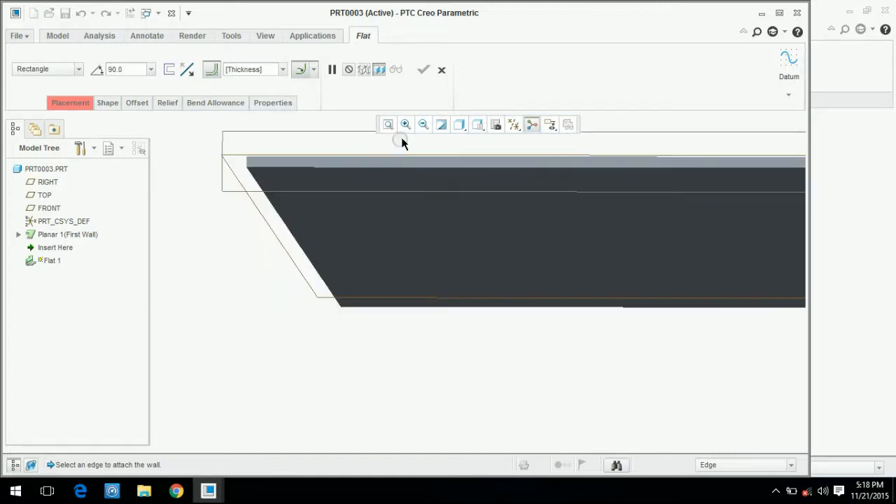
- Switch the display style to Shading With Edges and hide the RIGHT, TOP and FRONT datum planes
left_click(456, 126)
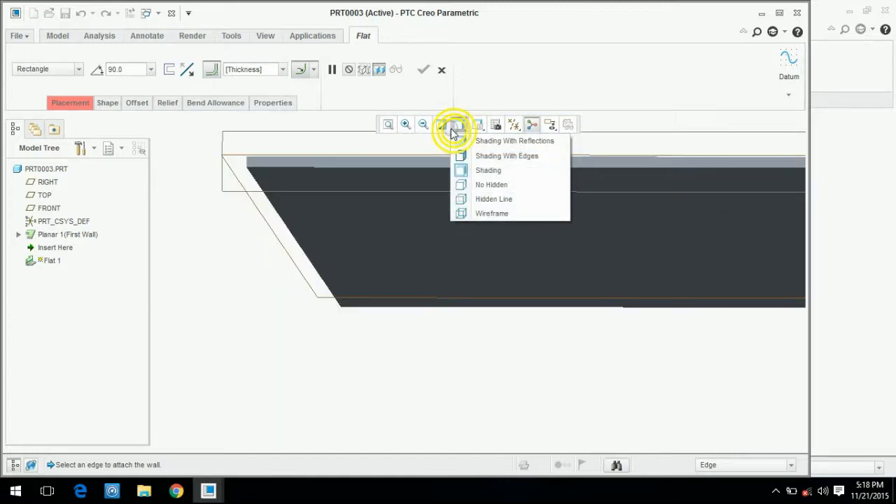
left_click(480, 155)
mouse_move(333, 124)
middle_mouse_down()
mouse_move(274, 149)
mouse_move(273, 236)
mouse_move(308, 325)
middle_mouse_up()
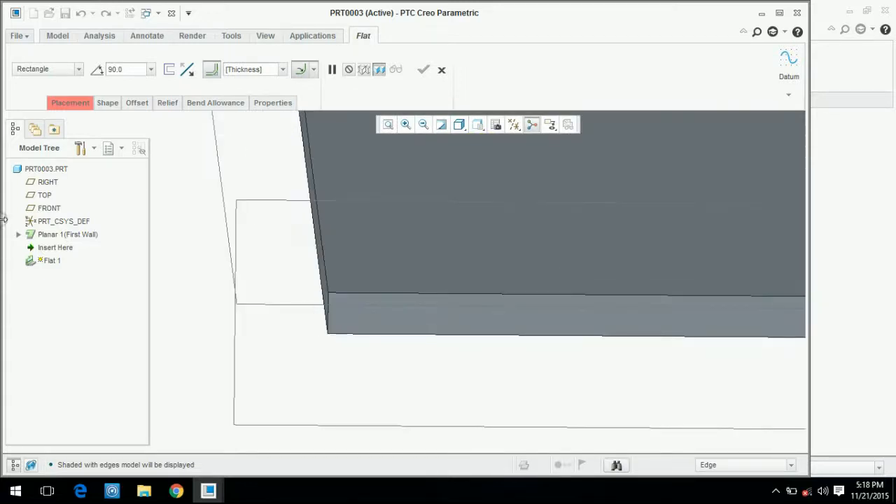
left_click(41, 192)
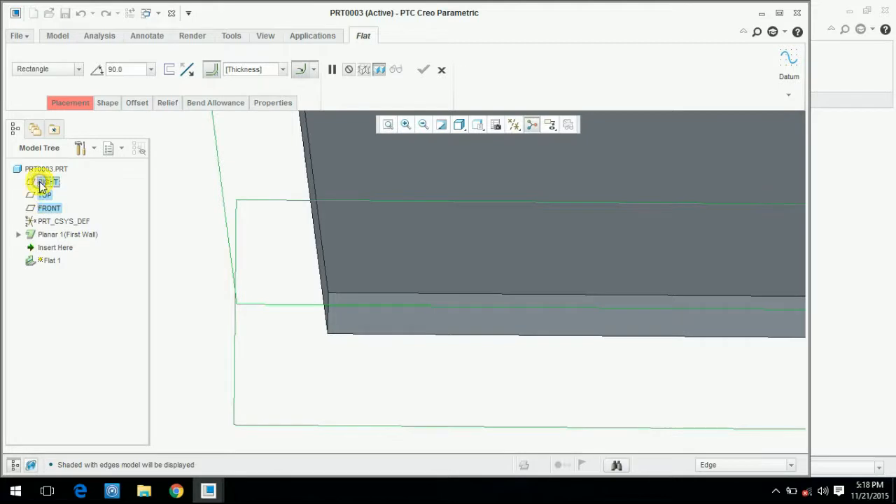
middle_click_drag(176, 219, 357, 284)
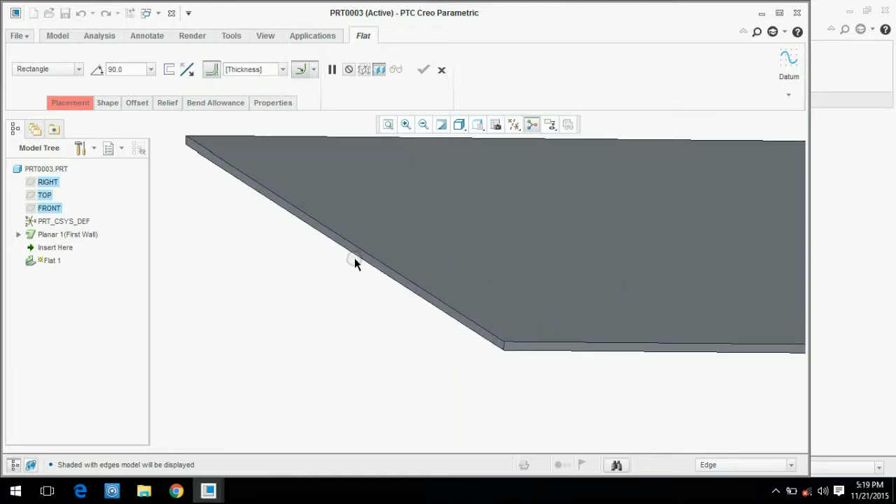
- Try a rectangular 90° flat wall on the short end's lower edge, and clear that placement edge
left_click(355, 256)
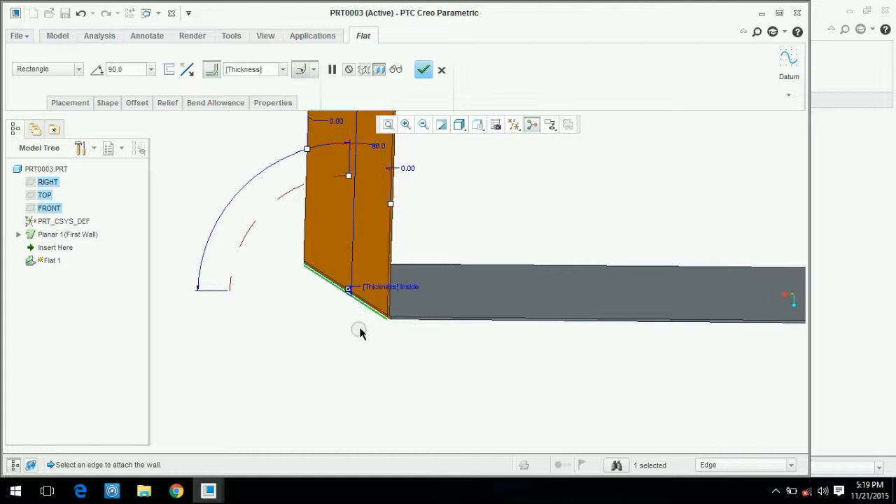
scroll(380, 326, "down", 4)
mouse_move(422, 341)
middle_mouse_down()
mouse_move(450, 350)
mouse_move(412, 349)
middle_mouse_up()
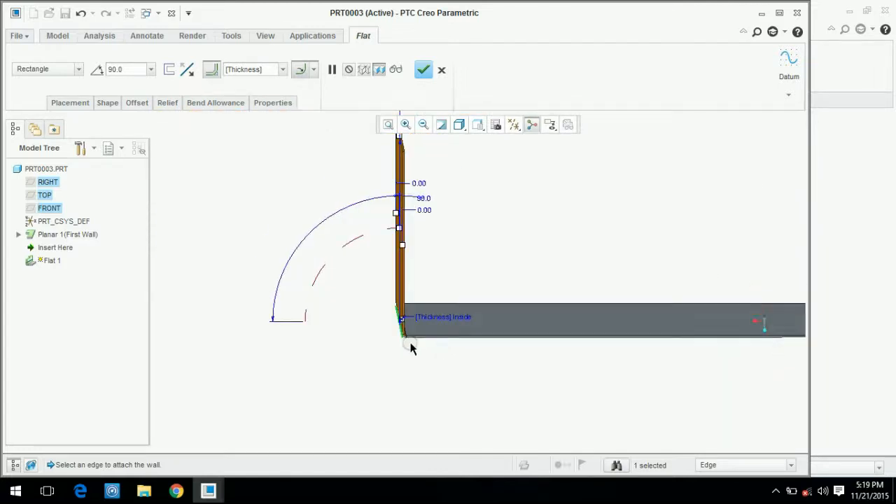
scroll(410, 343, "down", 5)
scroll(446, 321, "up", 4)
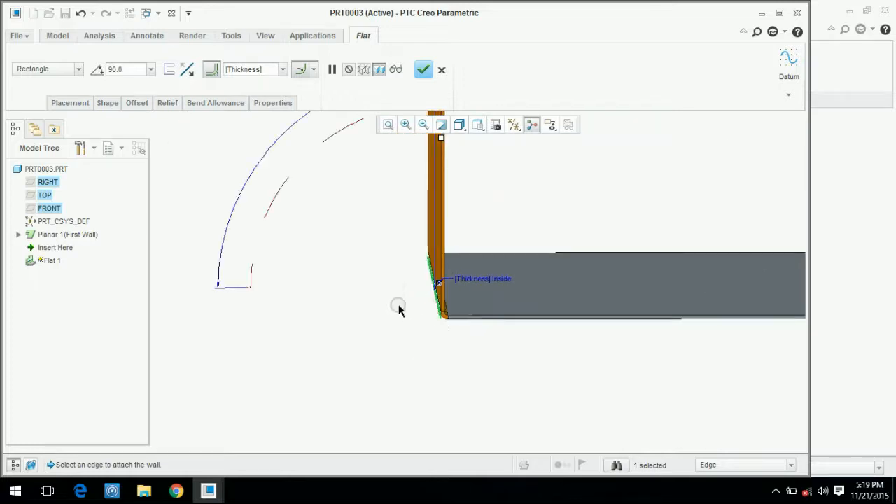
scroll(399, 336, "up", 2)
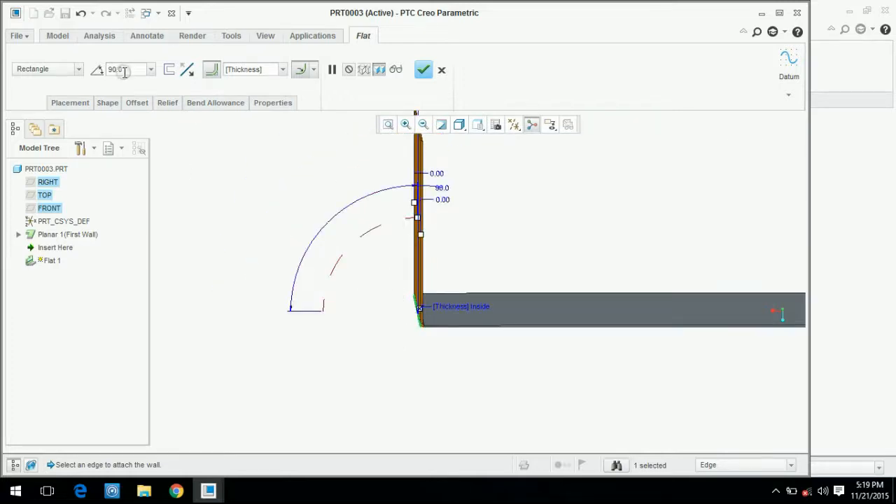
left_click(70, 102)
right_click(123, 138)
left_click(175, 142)
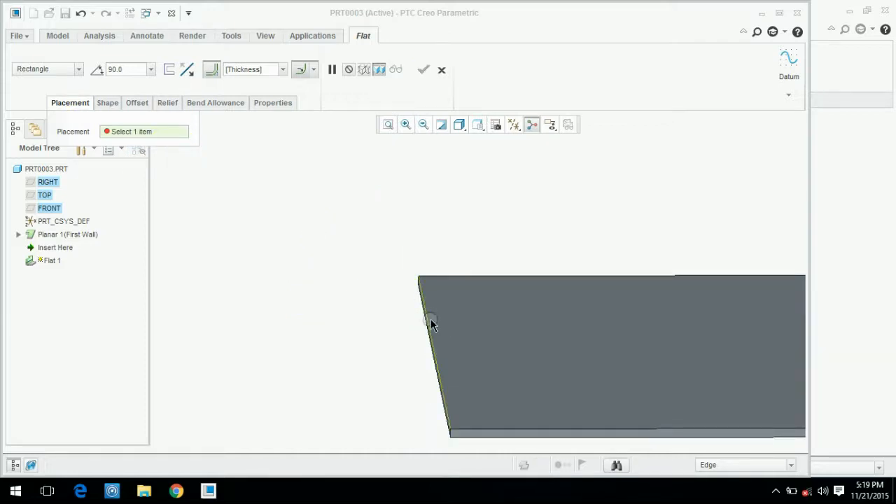
- Try attaching the flat wall to the short end's upper edge instead, and remove that reference
left_click(430, 320)
middle_click_drag(429, 318, 185, 159)
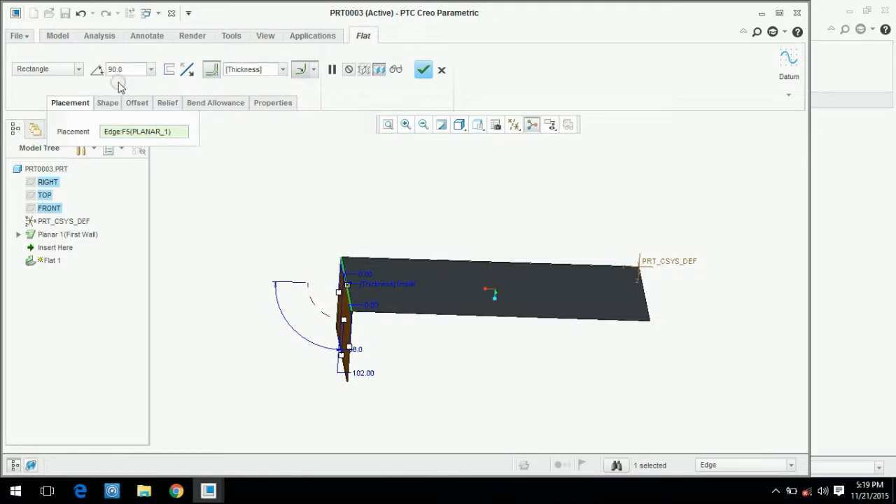
right_click(125, 131)
left_click(151, 137)
- Attach the rectangular 90° flat wall to the lower edge of the planar wall's short end
scroll(335, 269, "up", 3)
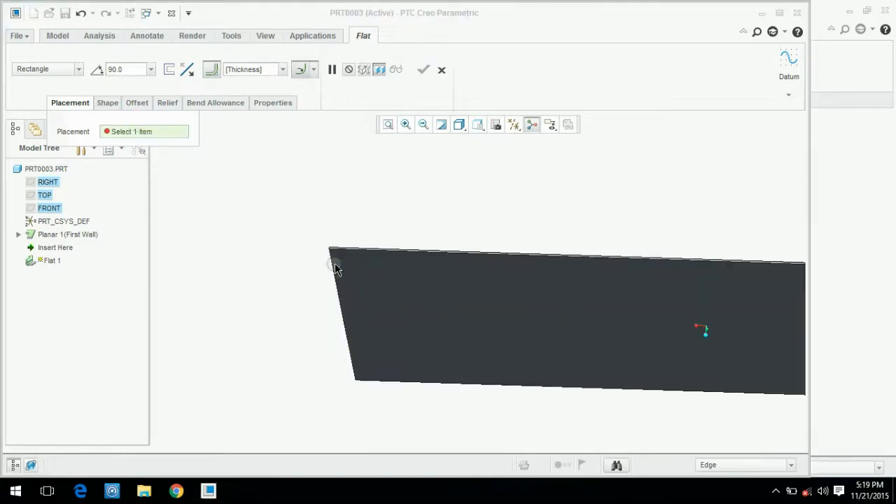
scroll(335, 269, "down", 2)
middle_click_drag(329, 202, 219, 314)
left_click(343, 316)
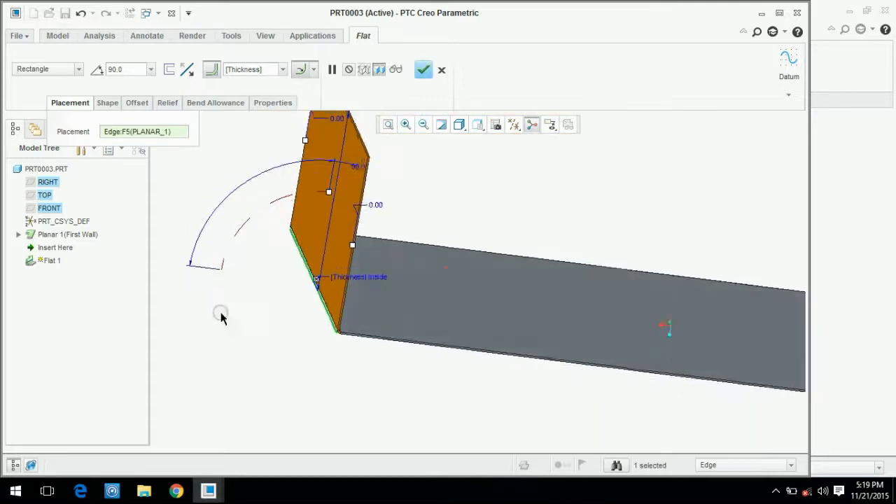
- Tilt the flat wall to a bend angle of 80°
scroll(235, 271, "down", 2)
middle_click_drag(265, 255, 271, 247)
scroll(271, 247, "up", 3)
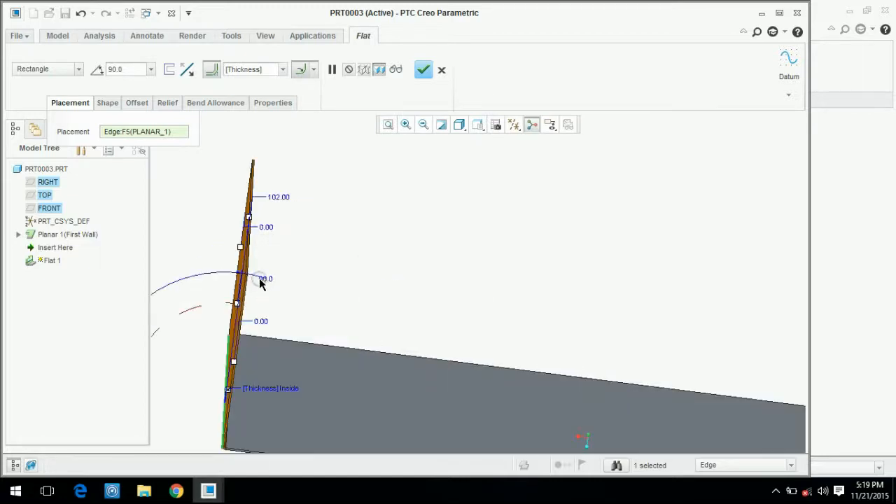
left_click_drag(237, 305, 252, 286)
- Extend both sides of the flat wall by 10 beyond the ends of the attachment edge
scroll(307, 251, "down", 2)
middle_click_drag(306, 250, 303, 287)
left_click_drag(316, 279, 337, 283)
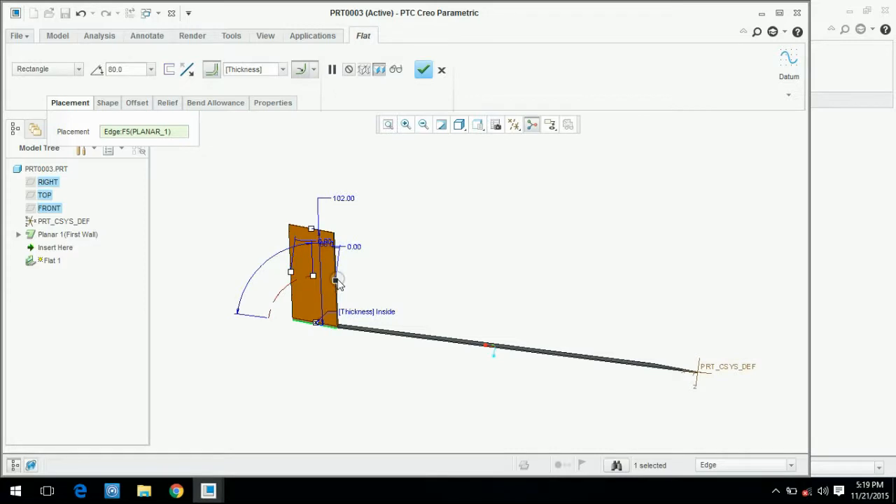
middle_click_drag(402, 268, 363, 329)
left_click_drag(421, 362, 409, 360)
double_click(467, 339)
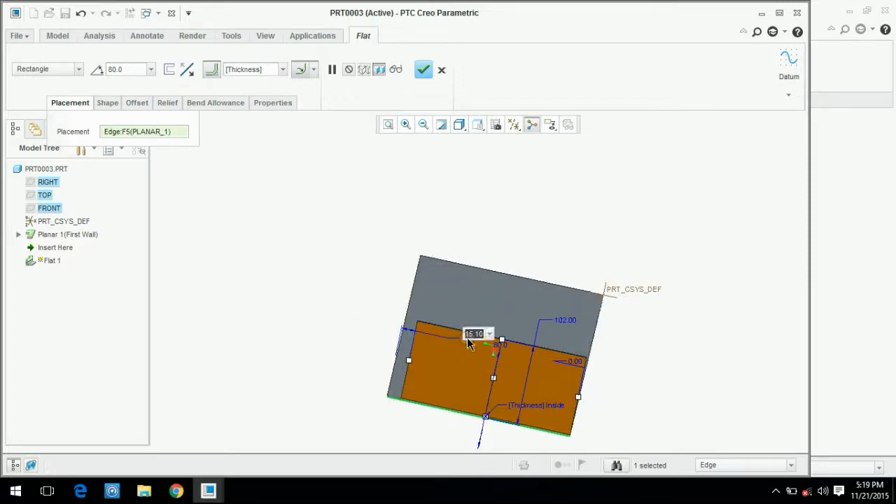
key("Return")
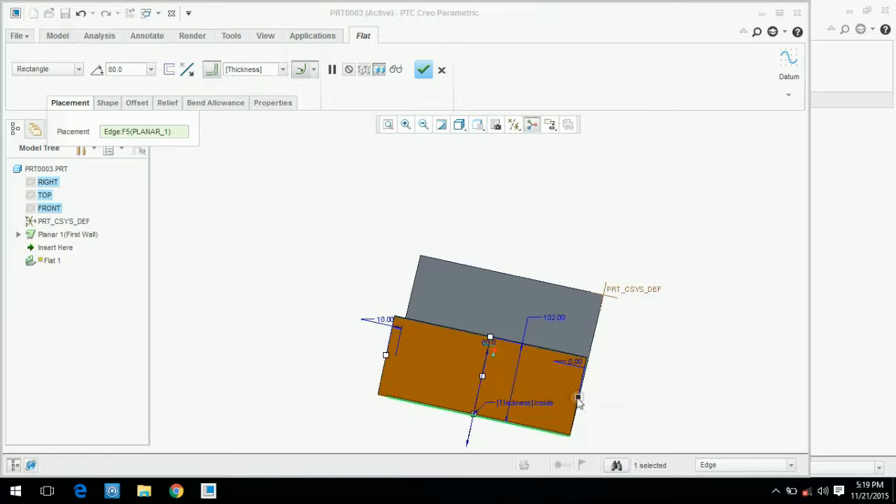
double_click(575, 363)
type("10")
key("Return")
- Inset both sides of the flat wall from the ends of the attachment edge with offsets of -10
middle_click_drag(577, 364, 543, 369)
scroll(286, 278, "down", 1)
scroll(291, 282, "down", 1)
double_click(263, 353)
type("-1")
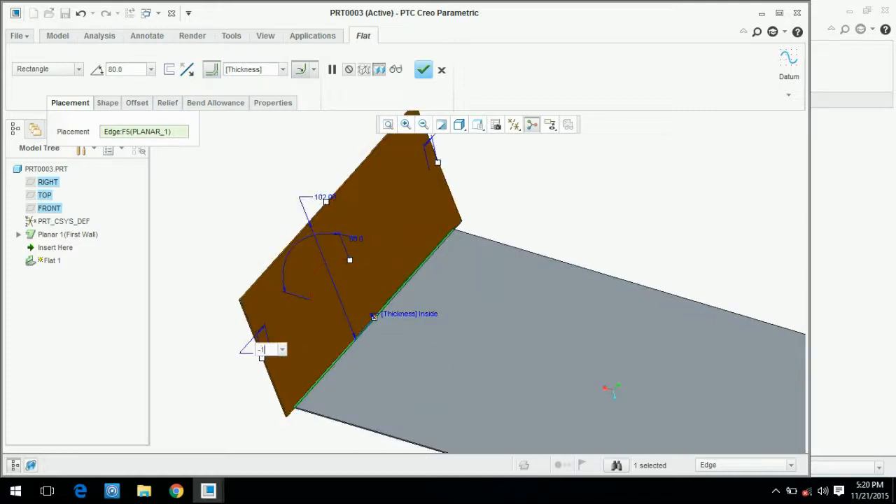
type("0")
key("Return")
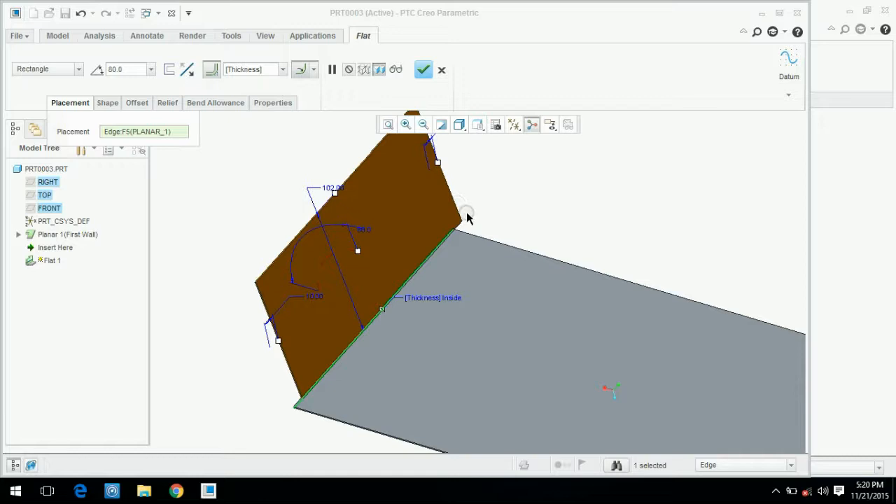
scroll(467, 243, "up", 3)
scroll(490, 159, "down", 2)
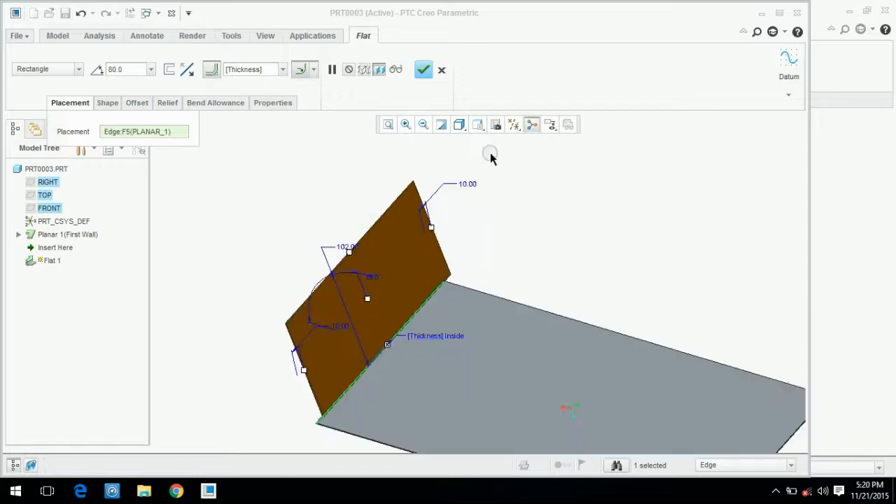
type("-10")
key("Return")
- Stretch the flat wall's height to about 149.6
left_click(459, 198)
left_click(343, 260)
left_click_drag(340, 241, 323, 206)
middle_click_drag(413, 213, 449, 221)
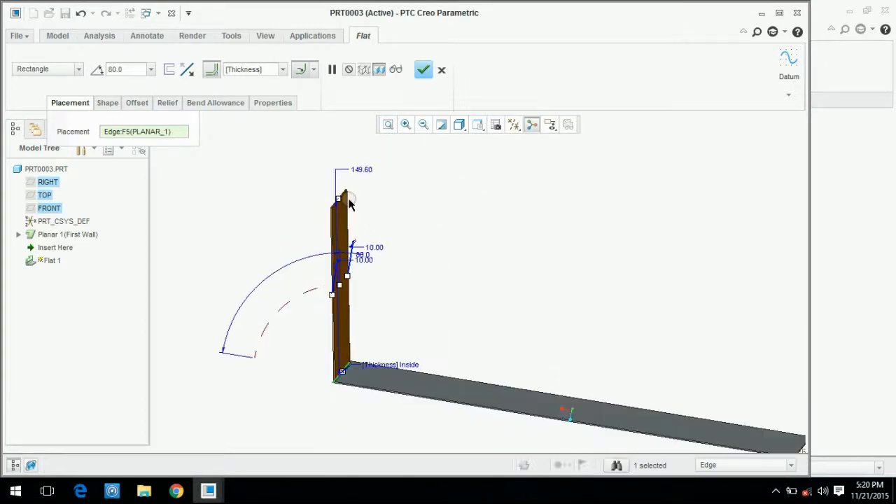
- Try an inside bend radius of 2.0 * Thickness on the flat wall
scroll(402, 210, "up", 2)
scroll(380, 354, "down", 4)
scroll(429, 284, "down", 3)
middle_click_drag(429, 283, 339, 231)
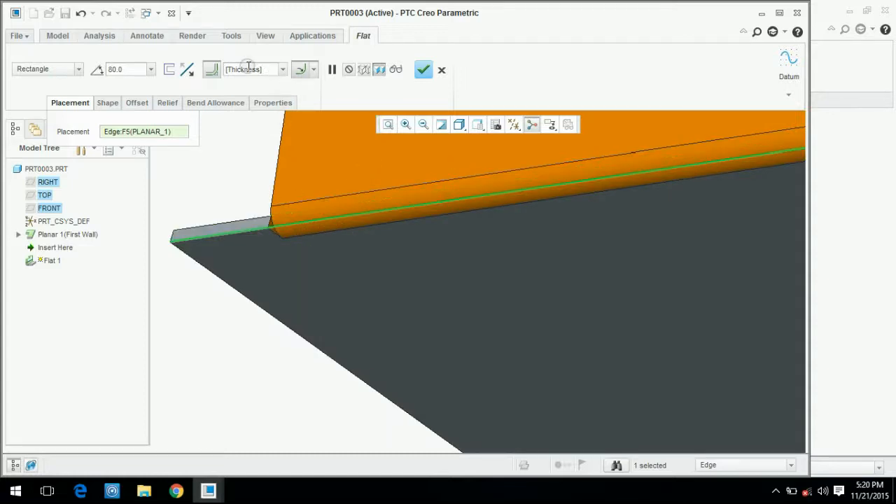
left_click(275, 69)
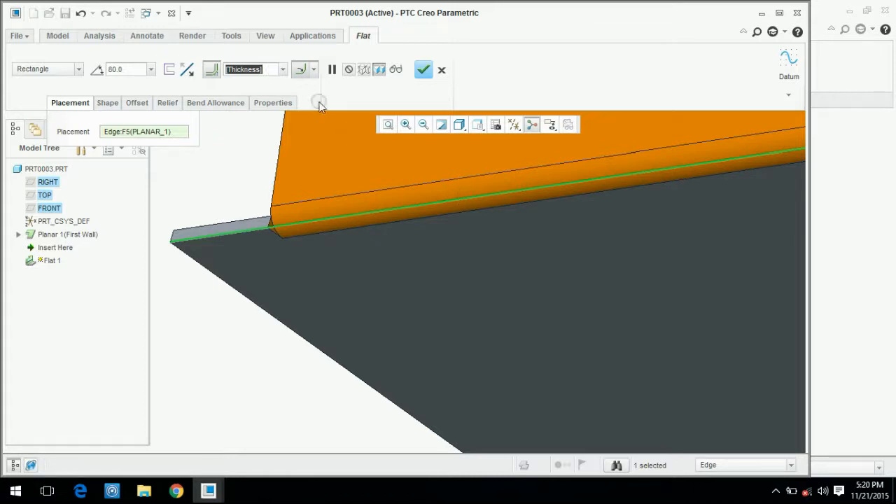
left_click(283, 70)
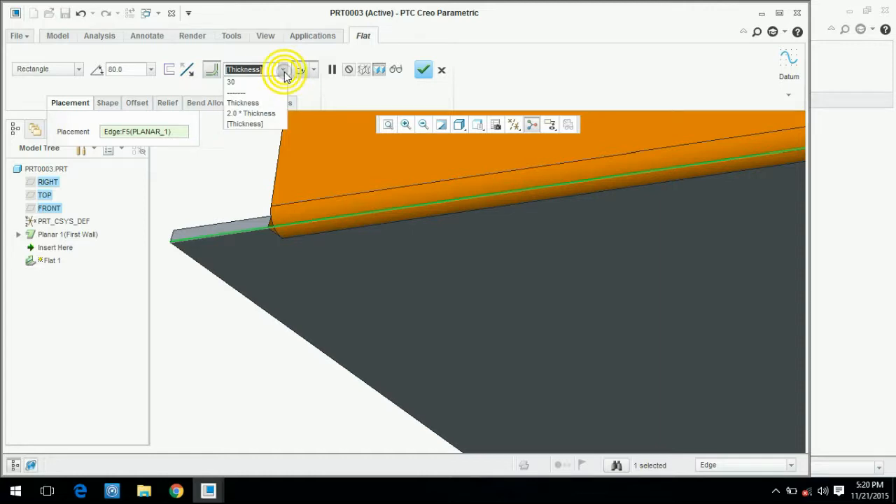
left_click(247, 113)
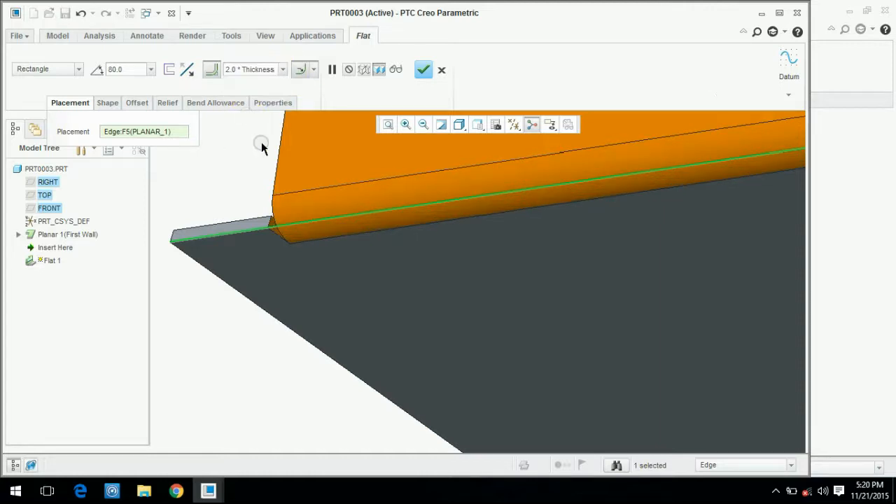
- Set the flat wall's inside bend radius to 10
left_click(276, 68)
type("10.00")
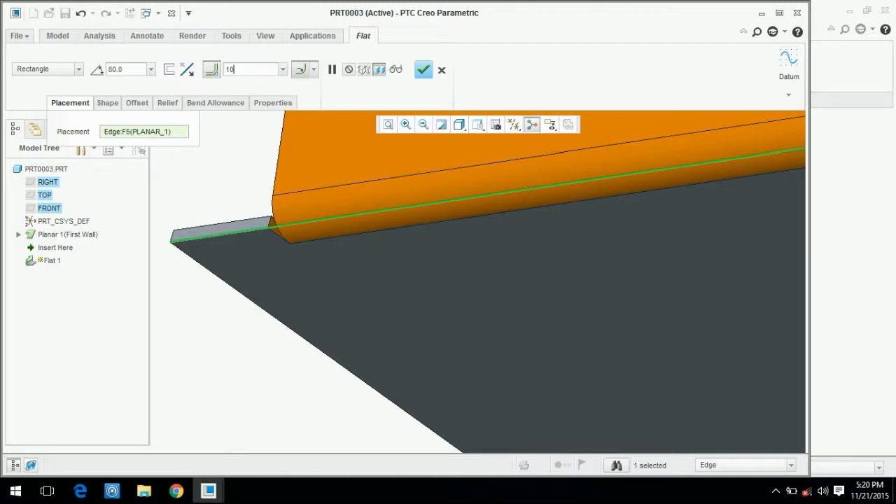
key("Return")
- Examine the bend and the relief where the flat wall meets the corner of the planar wall
middle_click_drag(244, 266, 344, 294)
scroll(367, 402, "down", 8)
scroll(326, 302, "up", 2)
middle_click_drag(343, 336, 358, 327)
scroll(360, 308, "down", 5)
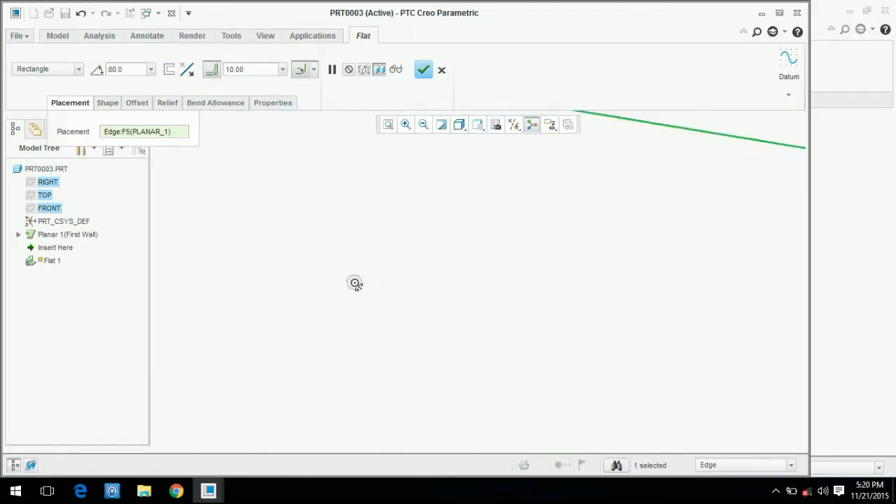
middle_click_drag(355, 282, 498, 325)
scroll(494, 280, "down", 4)
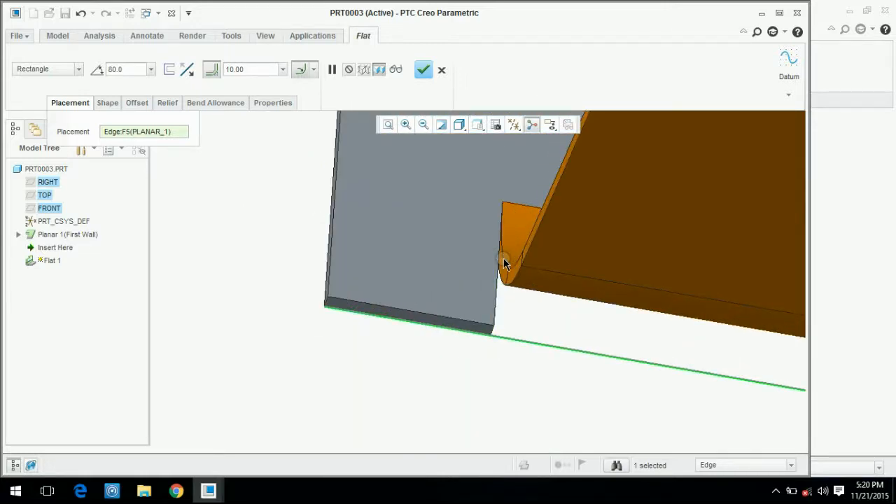
scroll(501, 259, "down", 3)
middle_click_drag(475, 269, 409, 201)
- Complete the flat wall feature and inspect the end surface of its bend beside the planar wall's corner
left_click(423, 68)
mouse_move(410, 266)
middle_mouse_down()
mouse_move(418, 300)
mouse_move(364, 254)
mouse_move(393, 266)
middle_mouse_up()
scroll(389, 192, "down", 6)
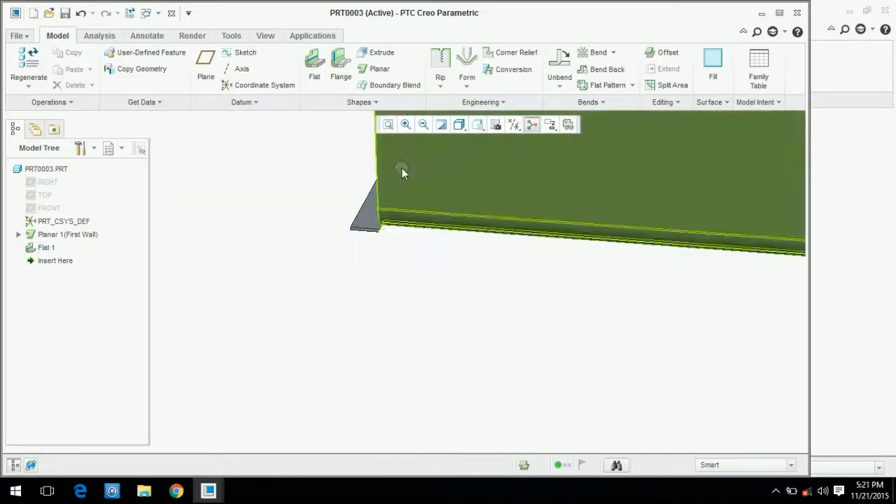
left_click(273, 409)
left_click(277, 406)
middle_click_drag(277, 401, 560, 404)
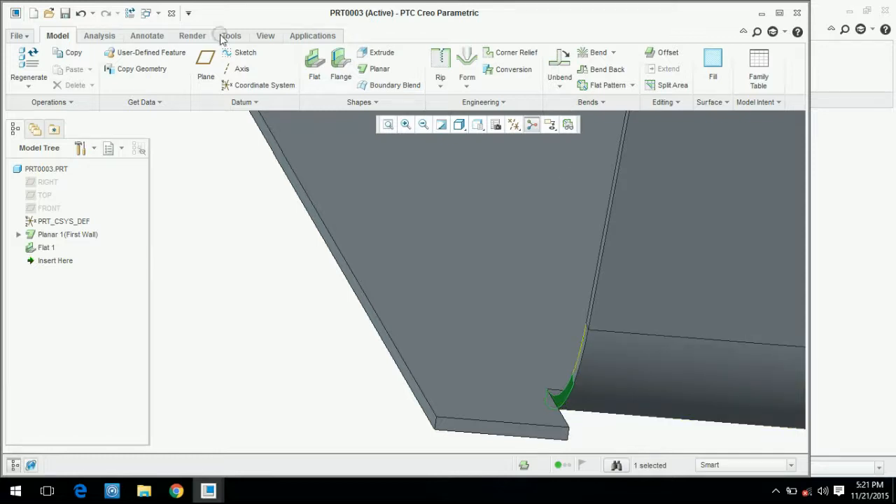
- Reopen the Flat 1 definition and set the height of its rectangular shape to 100
right_click(60, 250)
left_click(90, 261)
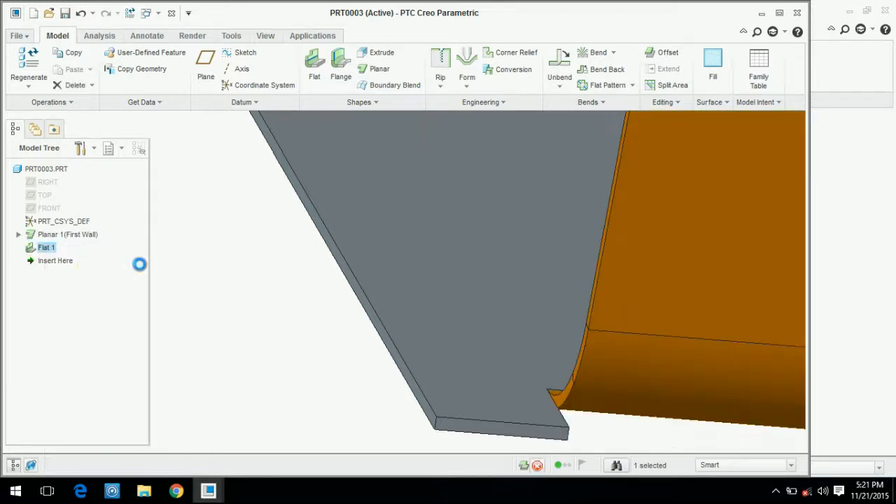
left_click(70, 103)
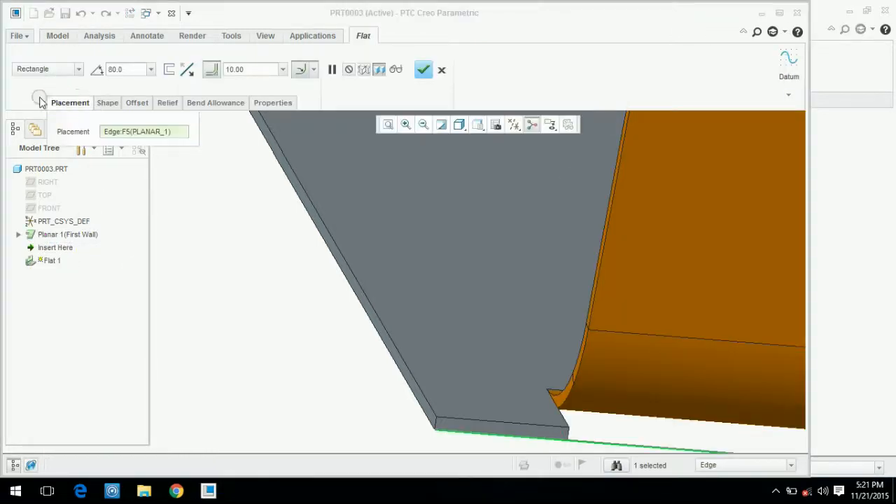
left_click(105, 103)
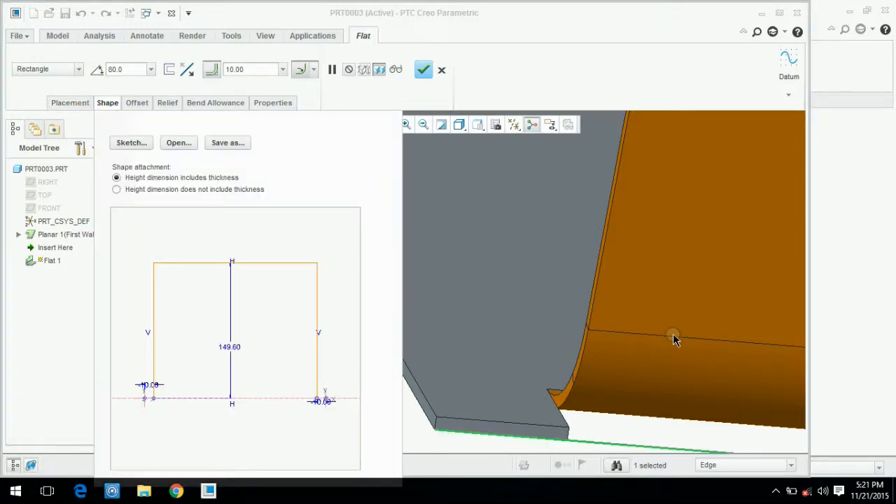
scroll(673, 337, "up", 3)
scroll(561, 410, "up", 5)
mouse_move(649, 342)
middle_mouse_down()
mouse_move(631, 312)
mouse_move(655, 339)
middle_mouse_up()
double_click(230, 349)
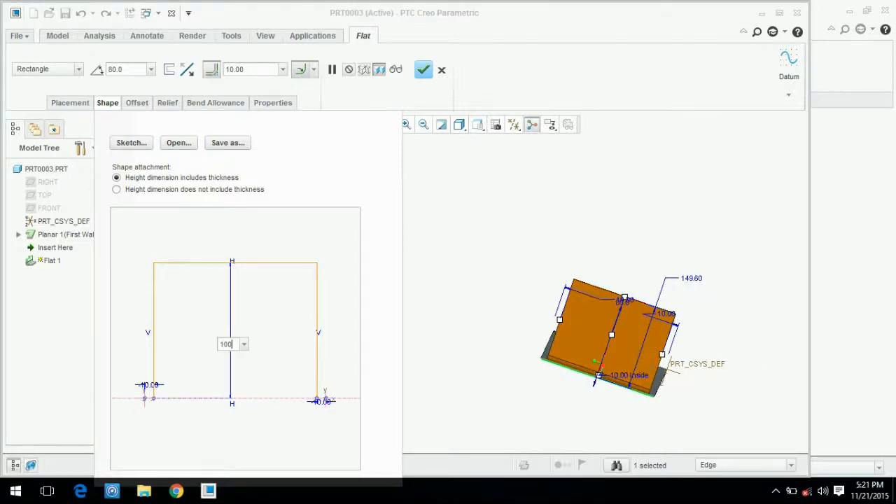
key("Return")
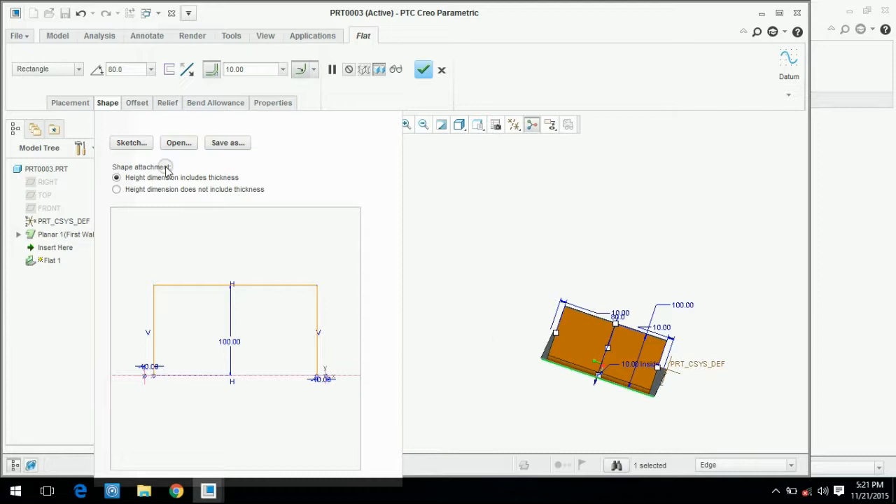
- Open the flat wall's shape sketch in 2D orientation and delete the three lines of the rectangle
left_click(128, 143)
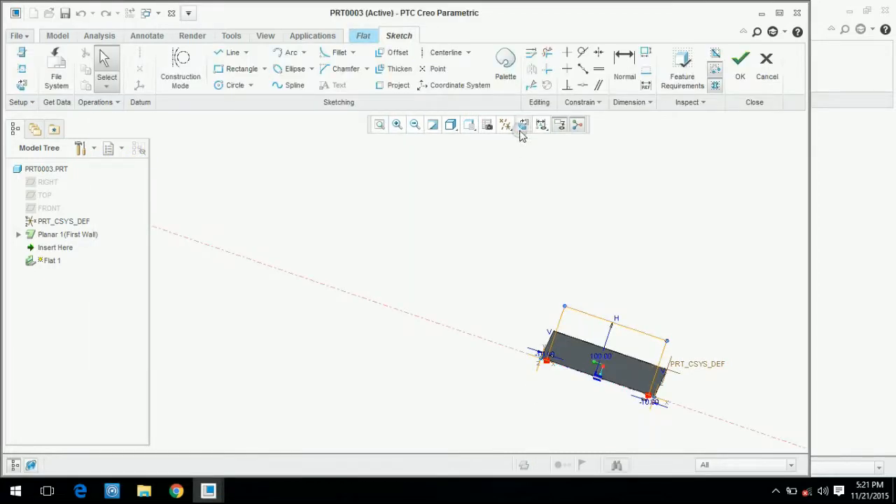
left_click(522, 126)
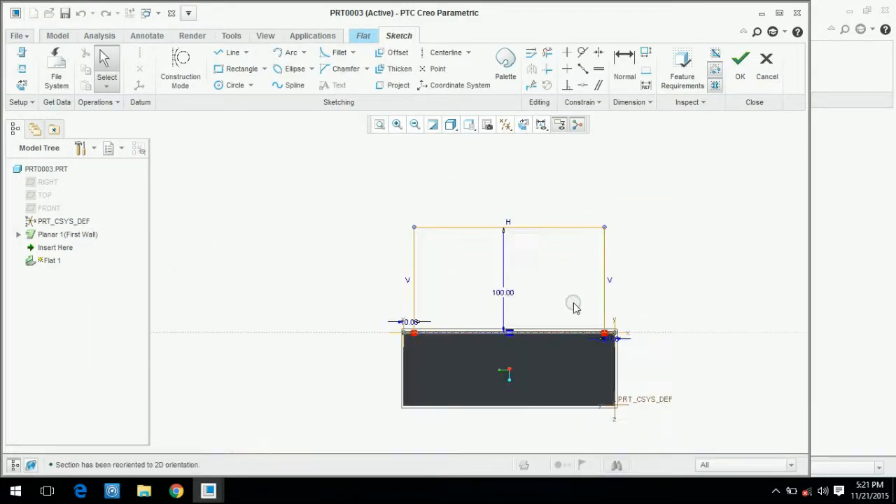
scroll(572, 302, "down", 3)
left_click(412, 154)
key("Delete")
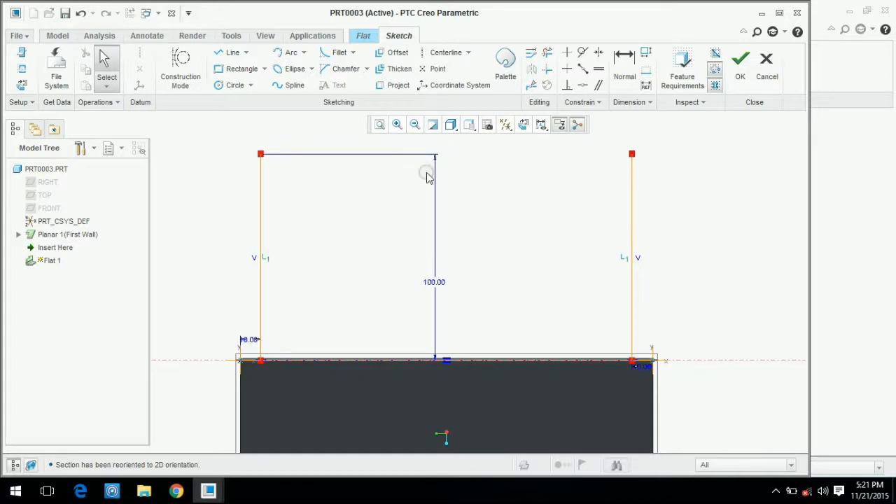
left_click(629, 200)
key("Delete")
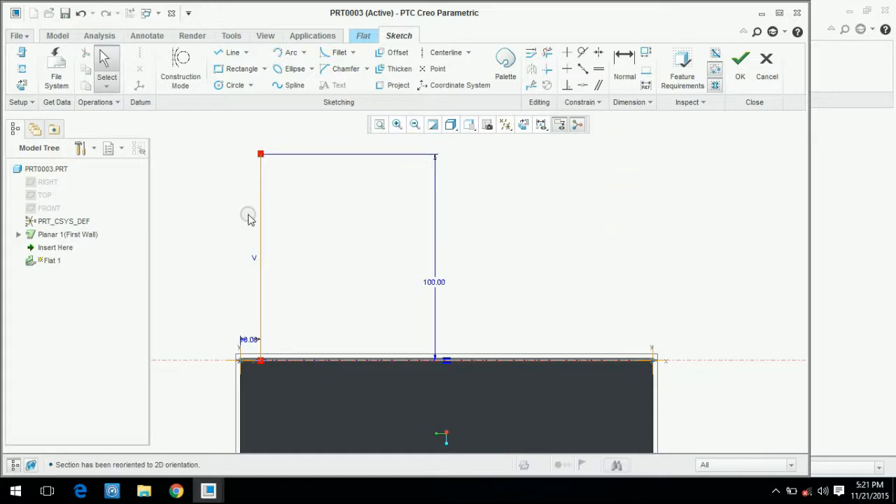
key("Delete")
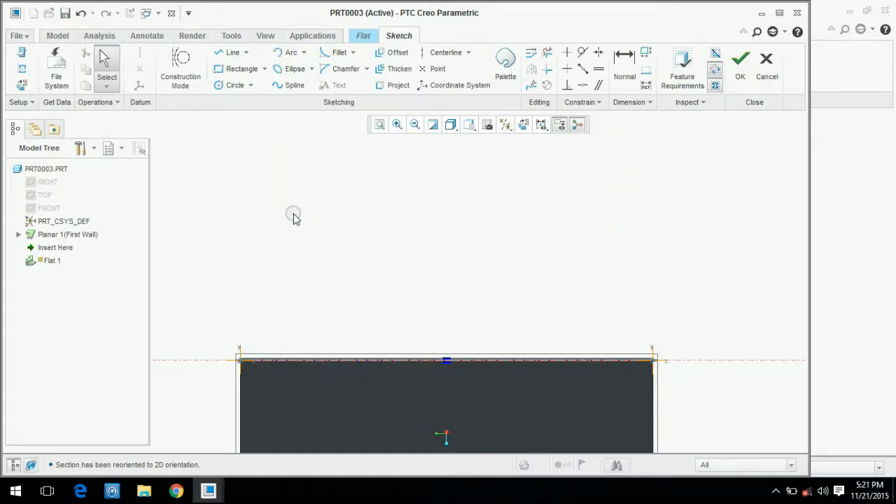
- Try starting a line from the end of the attachment edge, and discard all the sketch changes
left_click(227, 56)
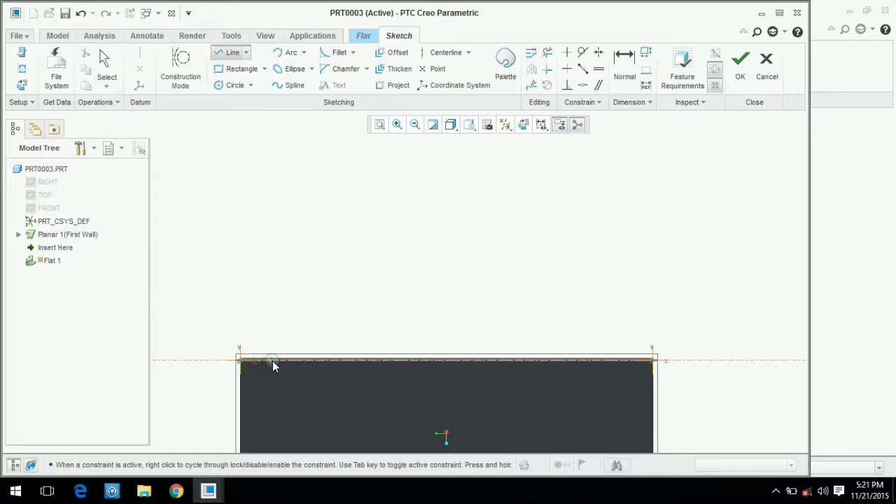
left_click(242, 362)
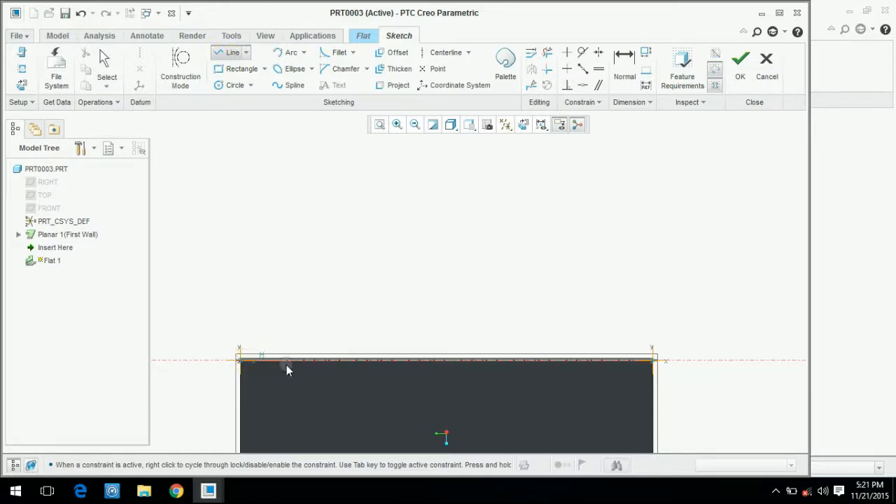
middle_click(301, 261)
middle_click(570, 210)
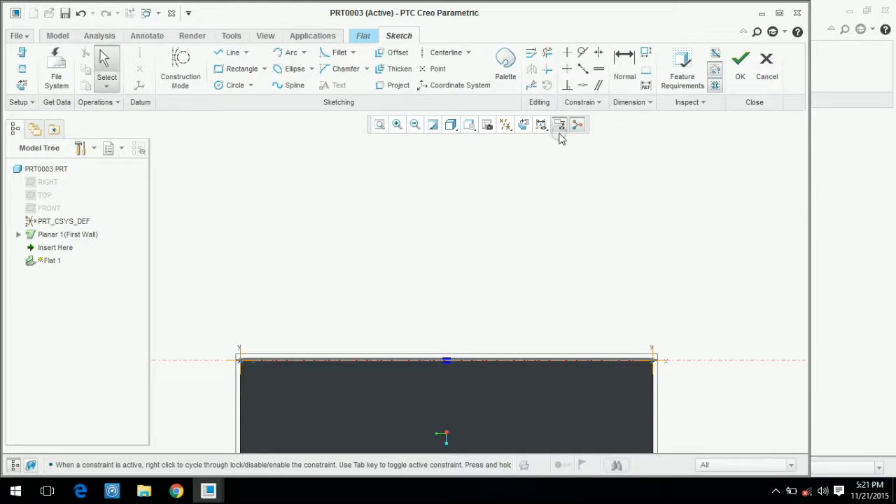
left_click(761, 82)
left_click(494, 264)
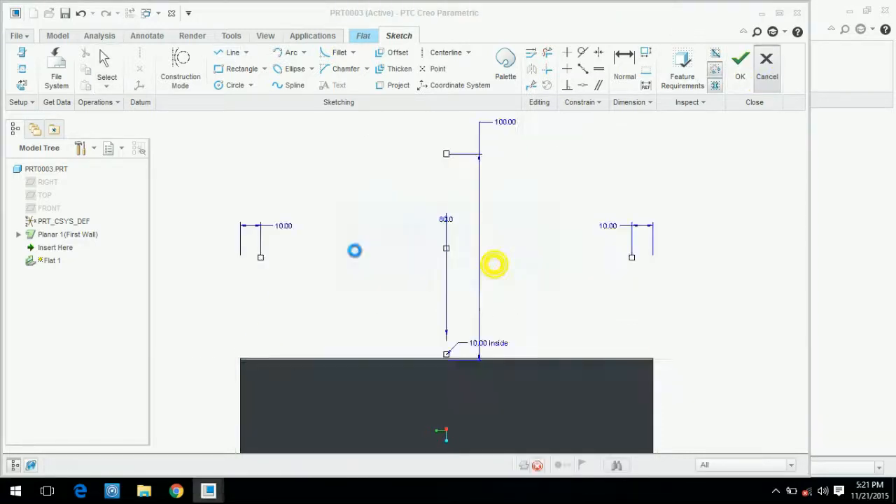
left_click(242, 238)
- Open the choice of predefined shapes for the flat wall's profile
left_click(78, 68)
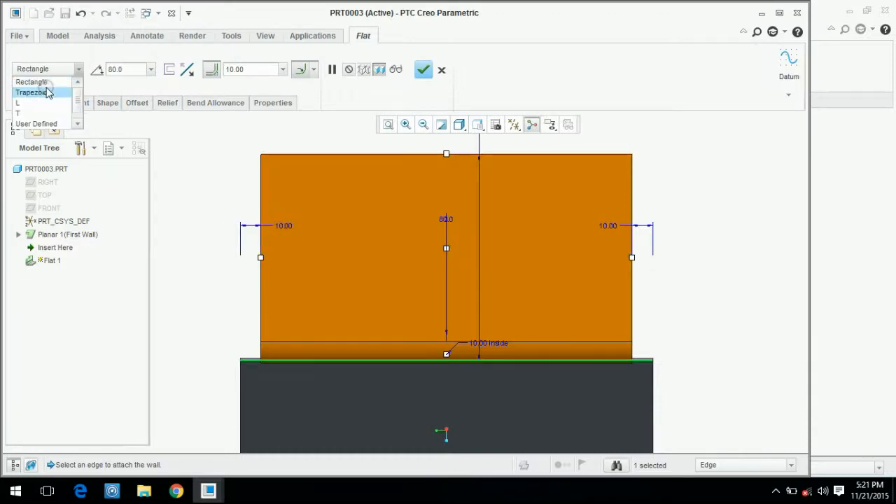
- Open the shape sketch of the rectangular flat wall and delete its upper horizontal line
left_click(31, 81)
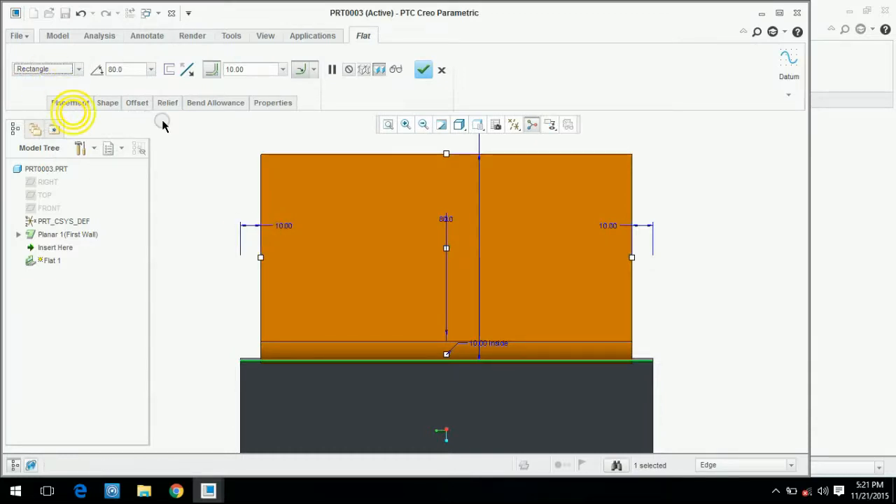
left_click(111, 103)
left_click(131, 142)
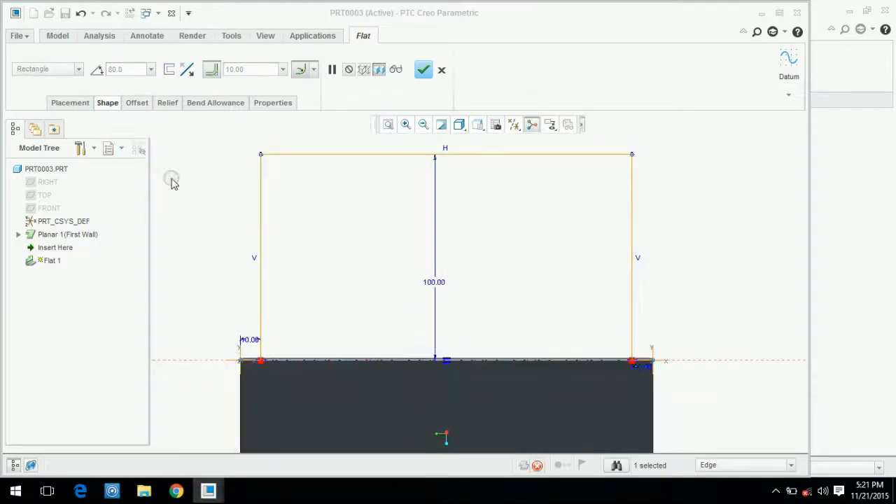
left_click(295, 154)
key("Delete")
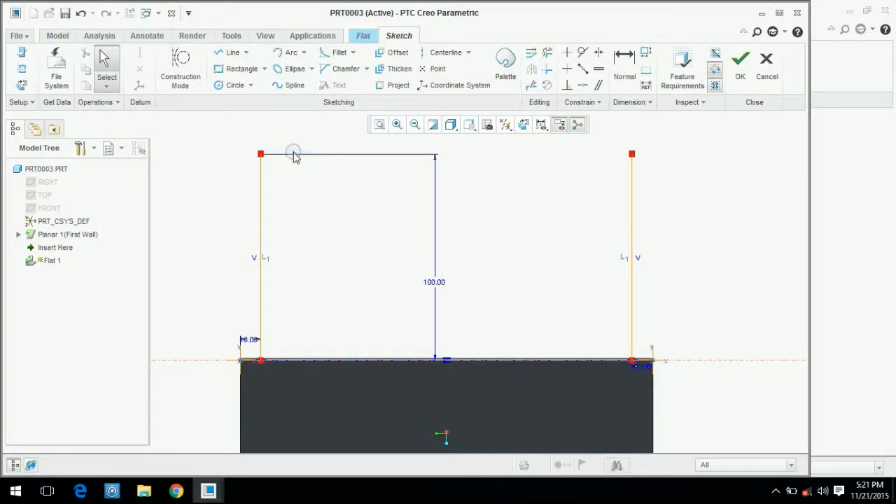
- Sketch a tangent arc joining the upper ends of the two vertical lines and finish the sketch
left_click(273, 55)
left_click(260, 154)
left_click(632, 154)
scroll(634, 159, "down", 5)
scroll(553, 172, "down", 3)
scroll(559, 171, "up", 3)
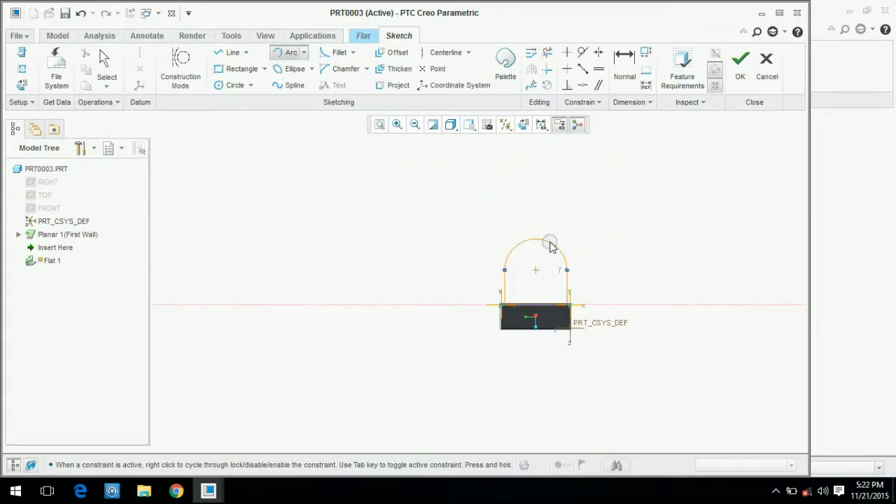
middle_click(580, 206)
scroll(574, 258, "up", 3)
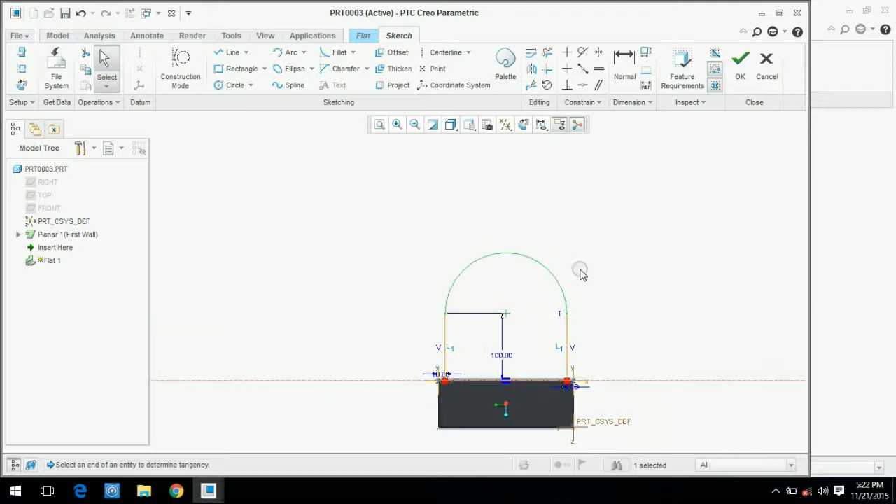
left_click(740, 59)
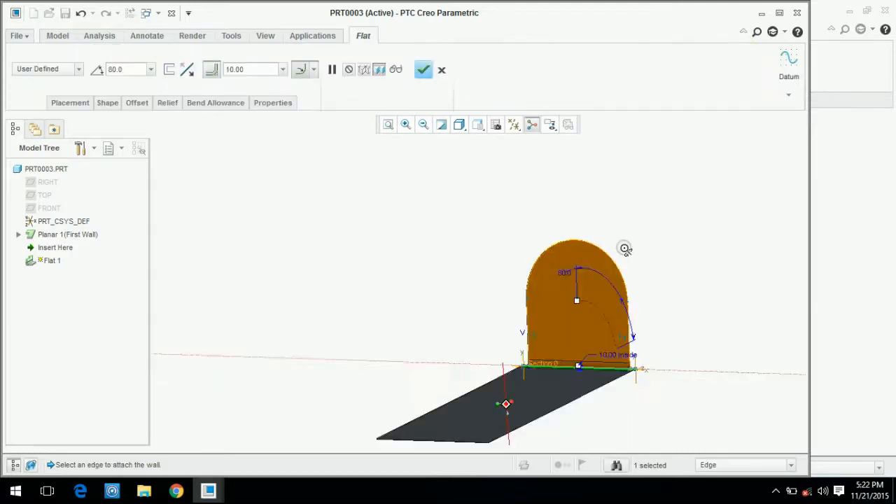
- Reopen the wall's shape sketch and convert the left vertical line to construction geometry
left_click(105, 104)
left_click(149, 142)
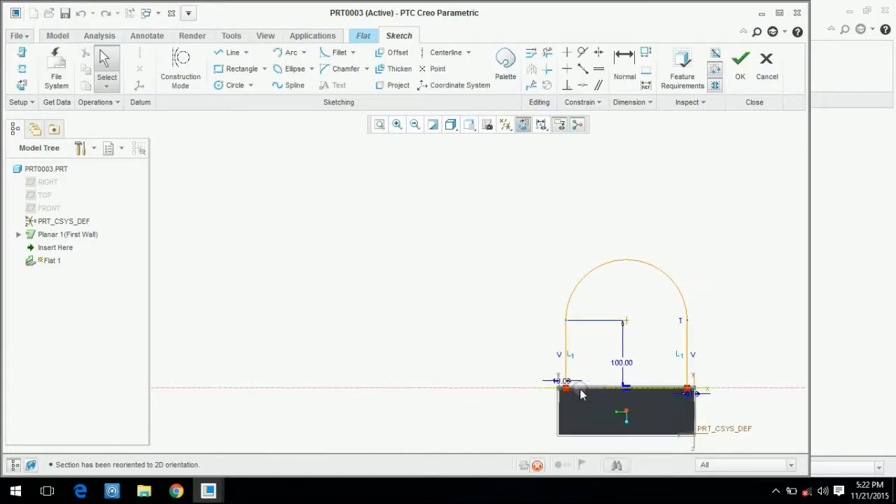
scroll(562, 357, "down", 6)
left_click(546, 285)
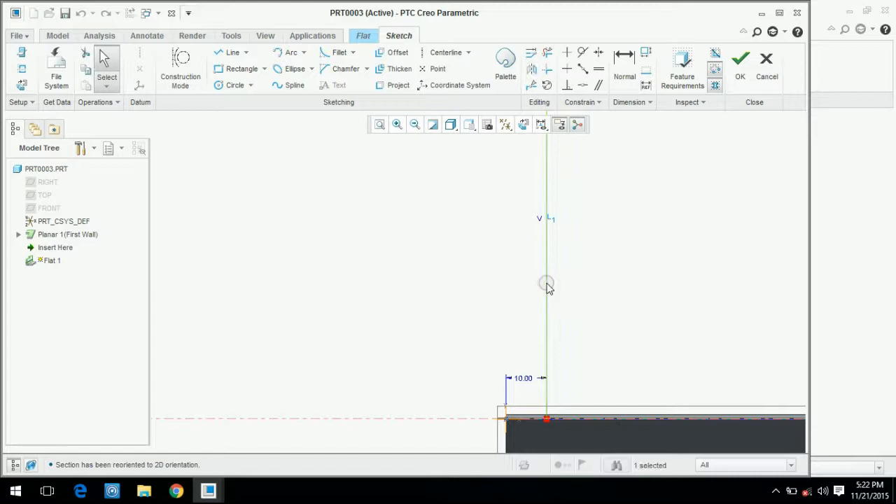
left_click(98, 102)
left_click(124, 146)
left_click(208, 248)
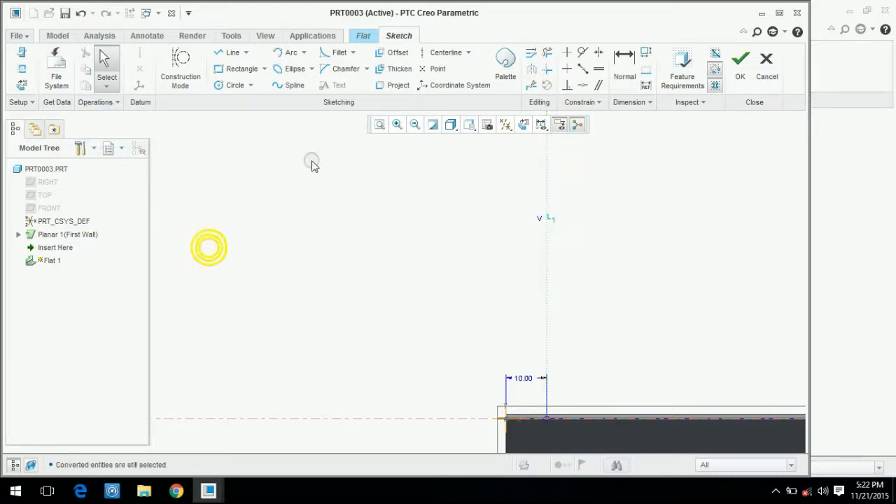
- Draw a wavy S-shaped spline from the construction line's lower end on the attachment edge to the arc's left end
left_click(288, 86)
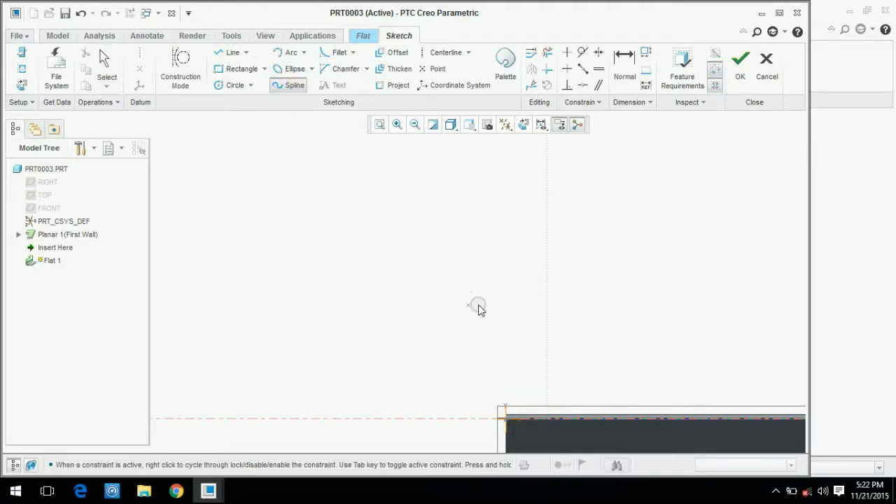
left_click(512, 341)
left_click(532, 261)
scroll(513, 208, "up", 5)
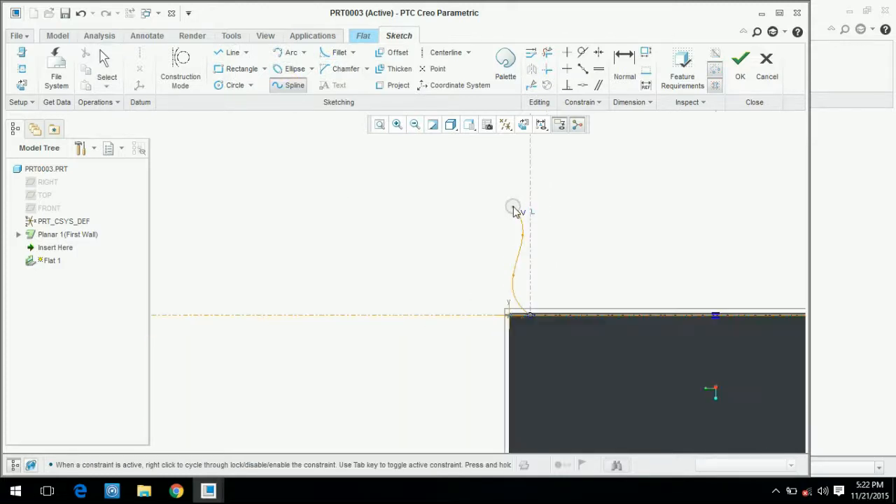
scroll(512, 201, "down", 4)
left_click(584, 193)
left_click(565, 144)
middle_click(670, 164)
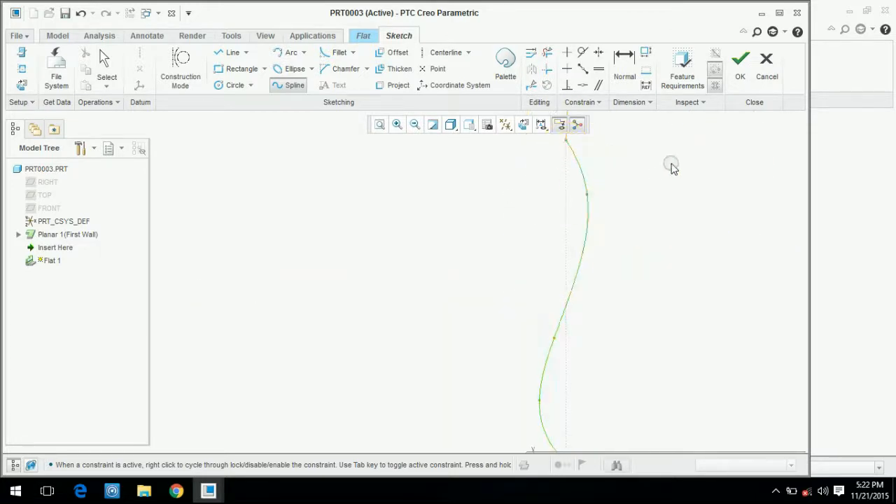
middle_click(670, 159)
- Make the spline and the arc tangent at their shared point and finish the sketch
left_click(581, 53)
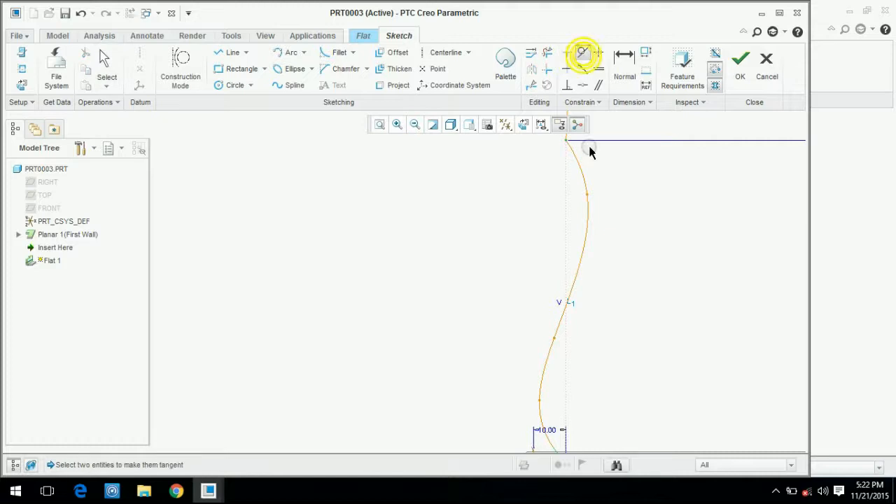
scroll(594, 212, "up", 3)
scroll(582, 151, "down", 4)
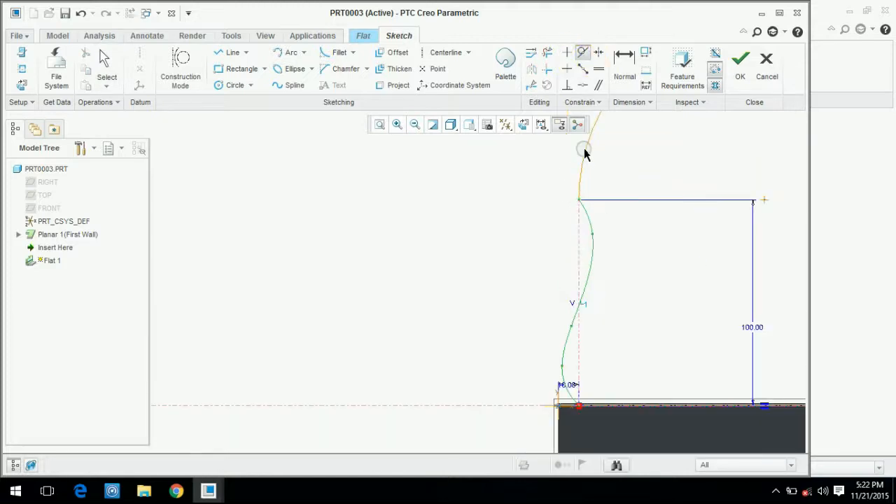
left_click(576, 198)
middle_click(609, 218)
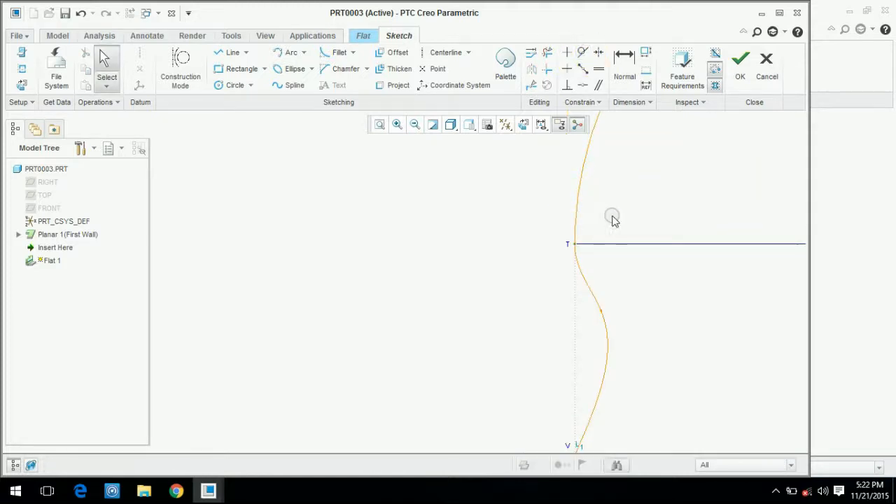
left_click(739, 61)
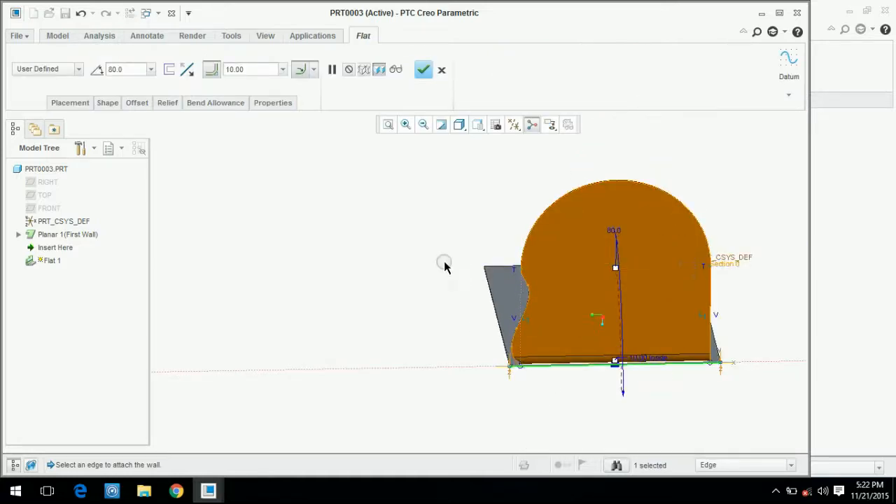
- Complete the flat wall with its user-defined profile
scroll(546, 303, "down", 3)
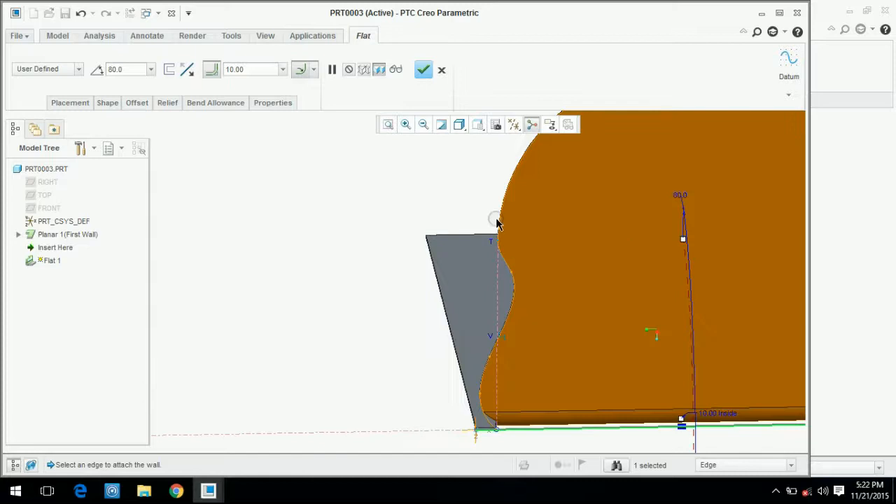
scroll(496, 223, "down", 3)
middle_click_drag(380, 313, 412, 279)
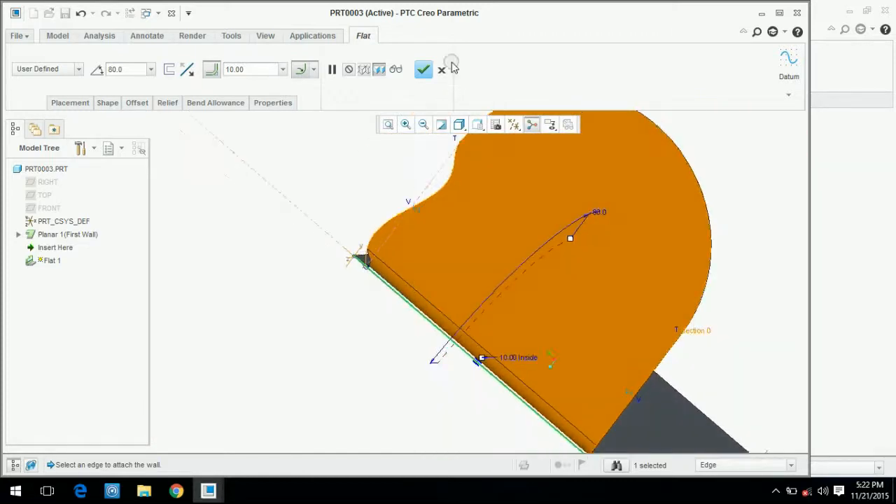
left_click(424, 69)
left_click(280, 211)
middle_click_drag(292, 271, 340, 249)
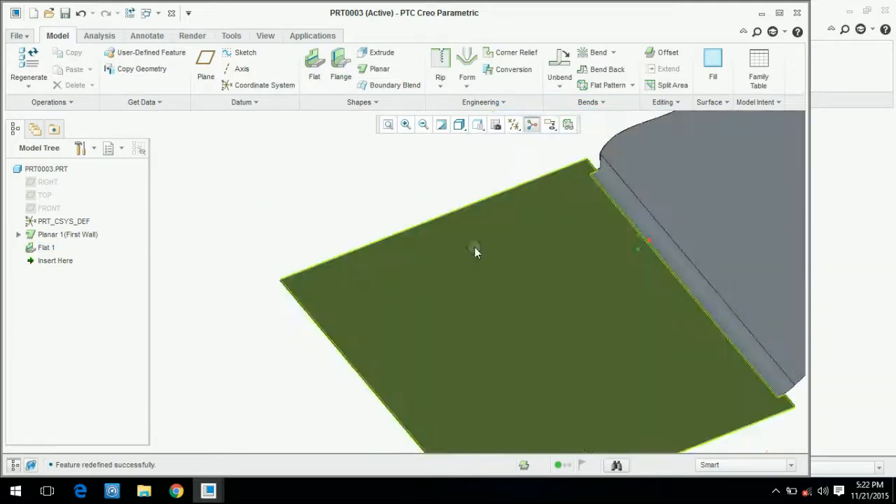
scroll(616, 168, "down", 4)
- Edit the definition of the Flat 1 wall, open its relief settings and examine the bend corner
right_click(38, 248)
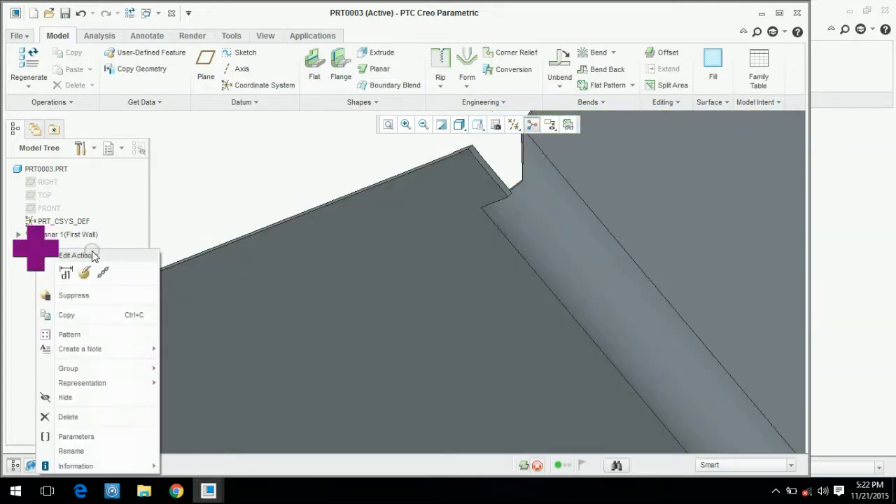
left_click(91, 270)
middle_click_drag(396, 203, 318, 175)
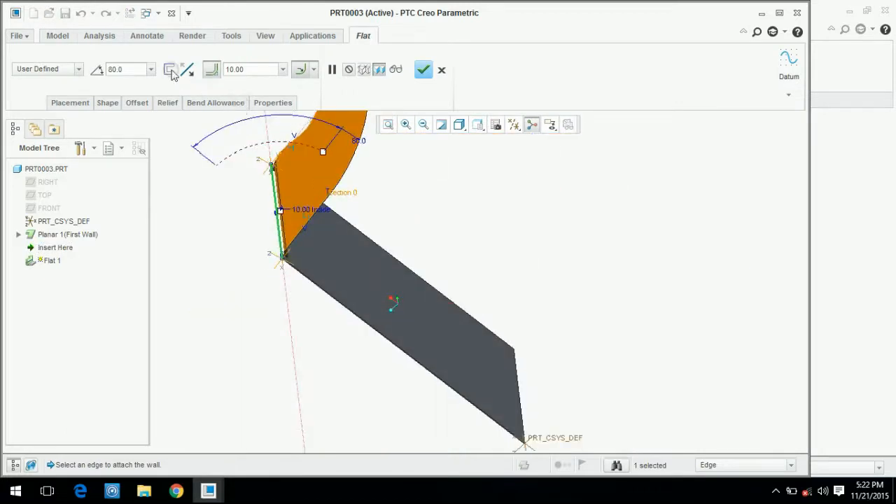
left_click(105, 103)
left_click(136, 103)
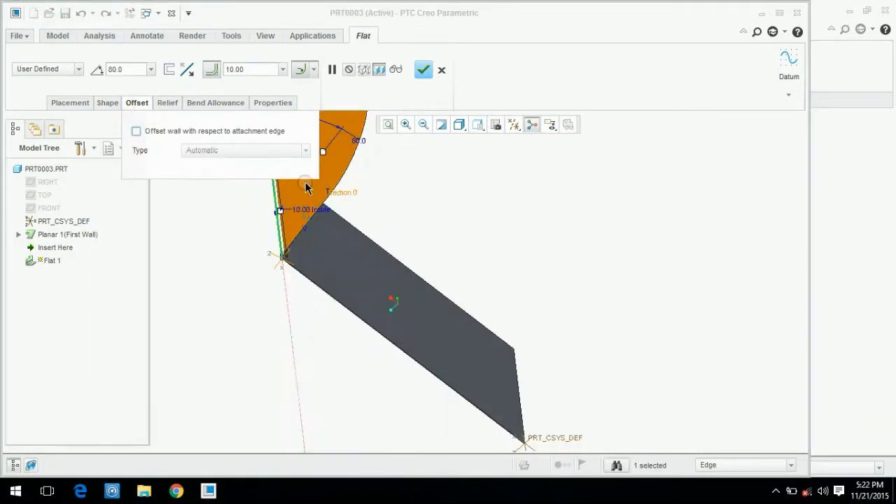
left_click(174, 105)
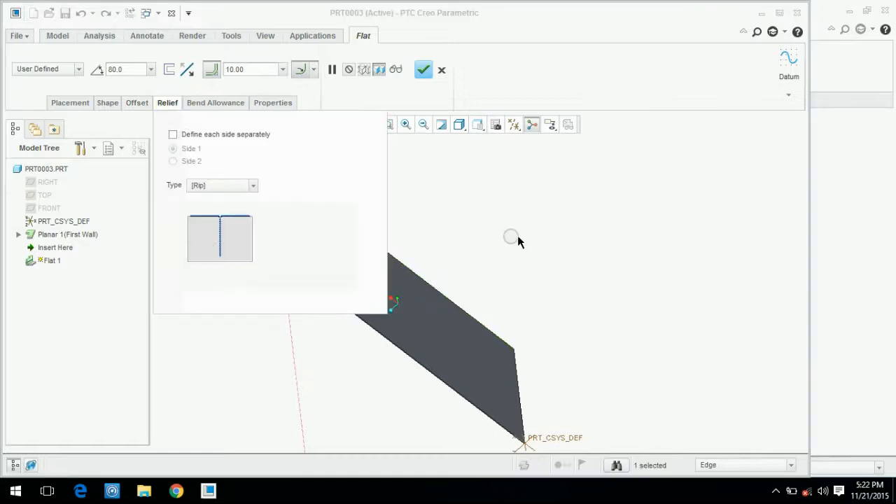
scroll(544, 270, "up", 5)
scroll(542, 269, "down", 9)
scroll(451, 266, "up", 2)
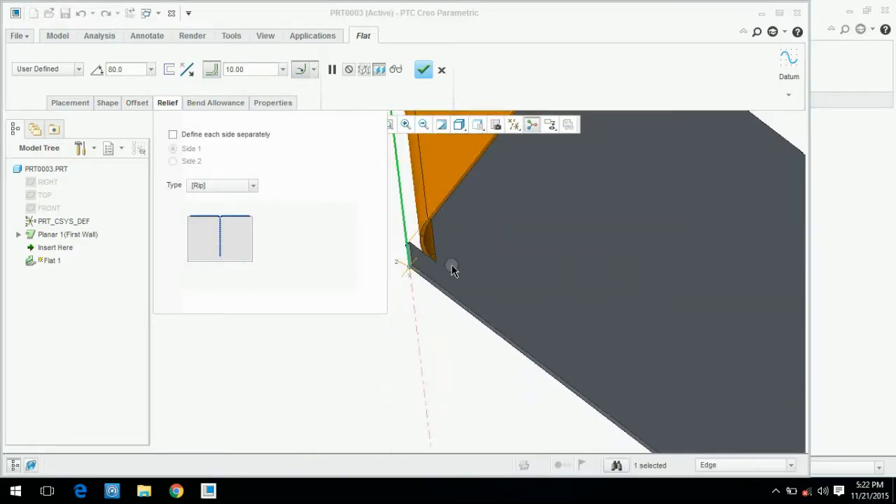
scroll(421, 252, "down", 5)
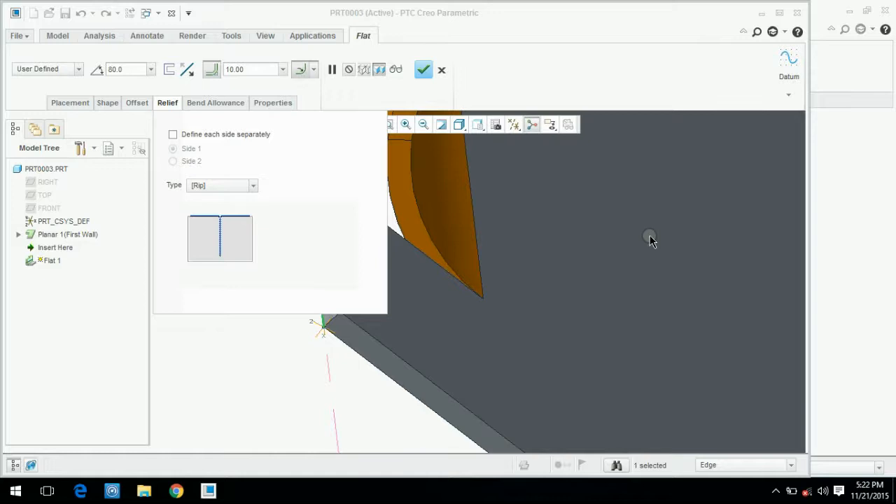
scroll(650, 240, "up", 3)
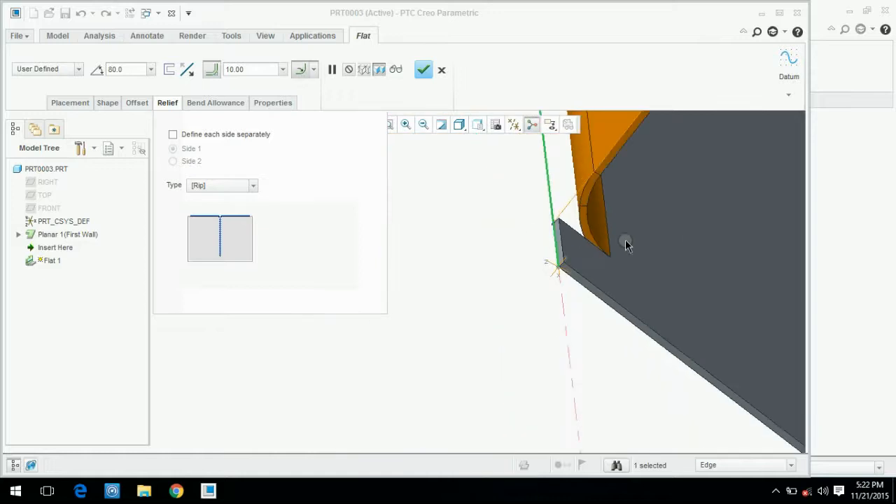
- Set the bend relief to be defined separately for each side
left_click(215, 104)
left_click(160, 103)
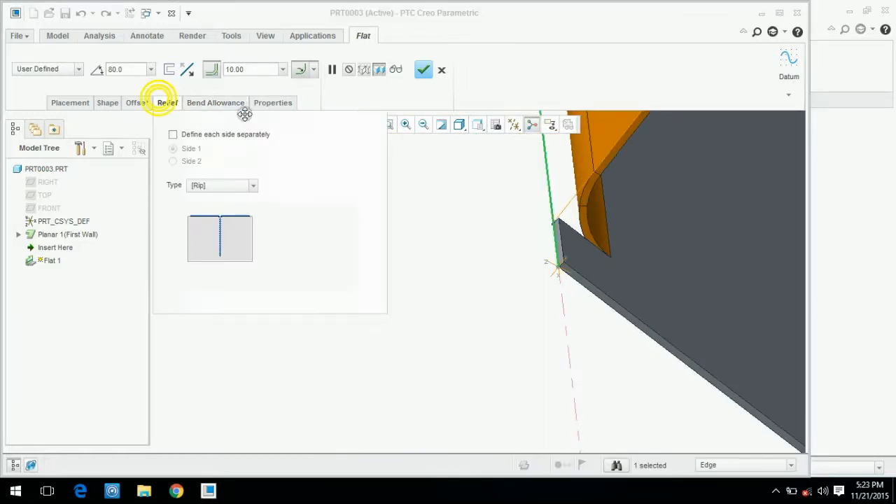
left_click(219, 133)
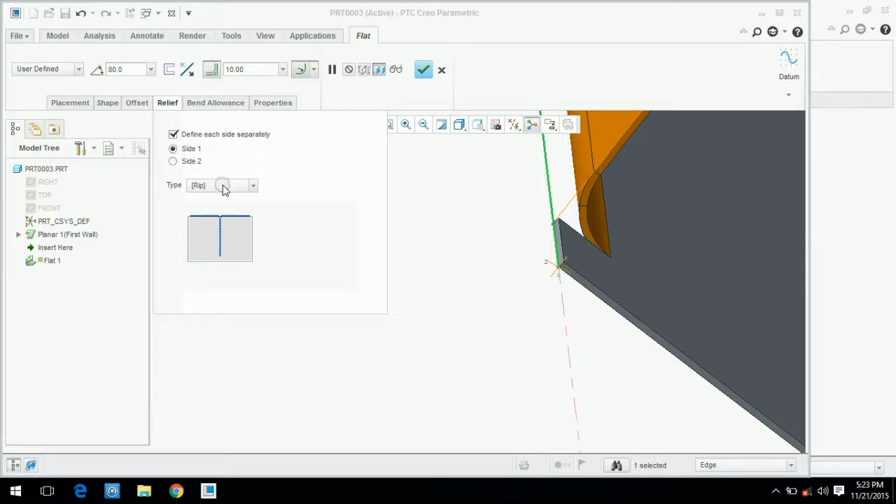
- Try the Rectangular relief type on side 1 of the flat wall
scroll(558, 269, "up", 1)
scroll(517, 263, "up", 3)
scroll(542, 262, "down", 3)
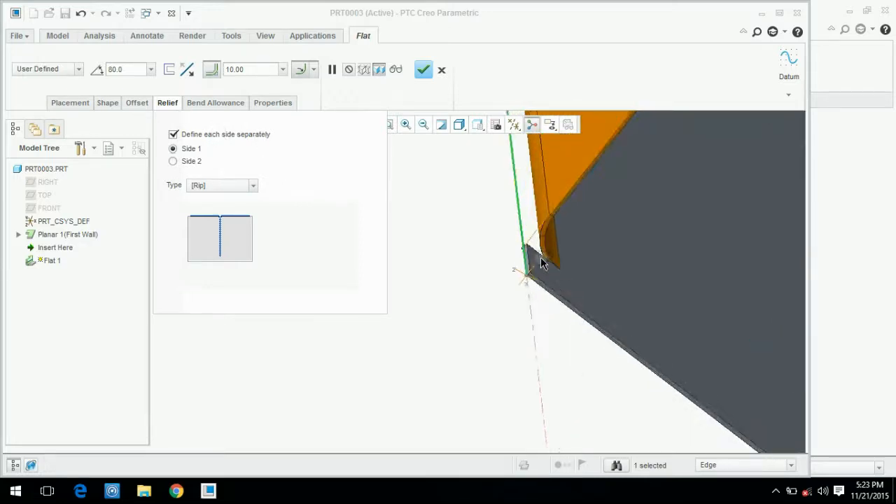
scroll(541, 257, "down", 3)
left_click(213, 185)
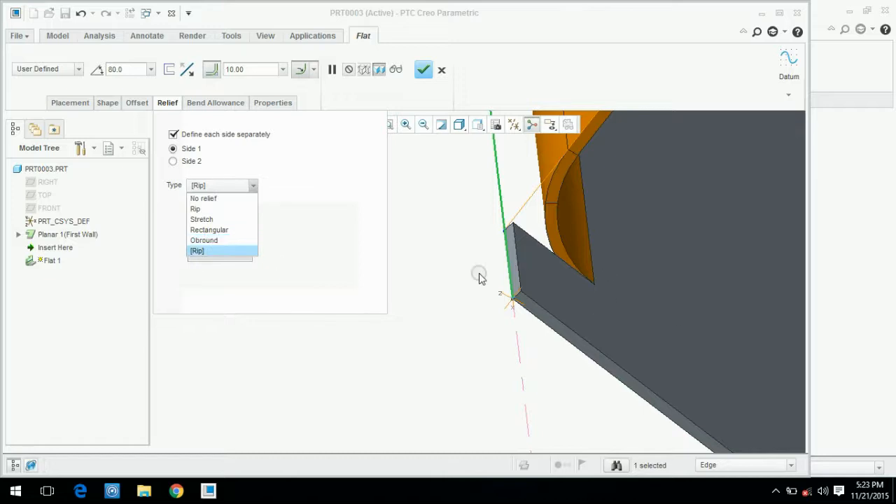
left_click(210, 230)
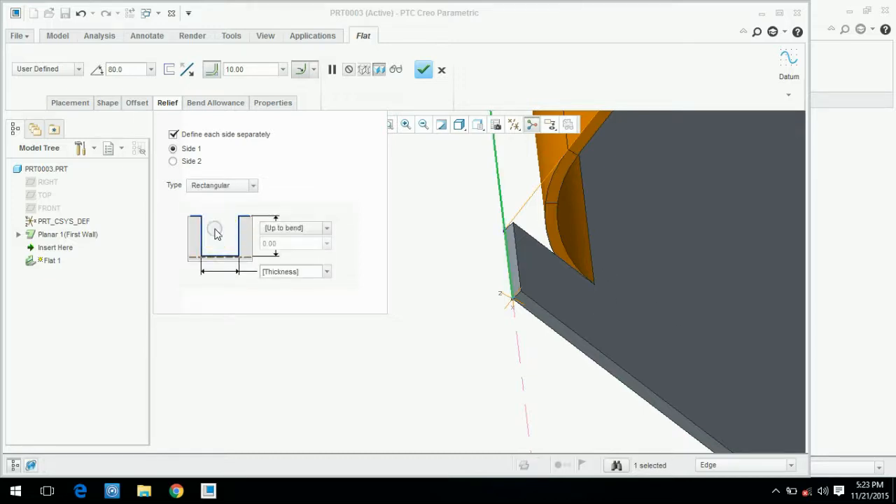
- Try the Obround relief type on side 1 and examine the cut at the bend corner
left_click(214, 187)
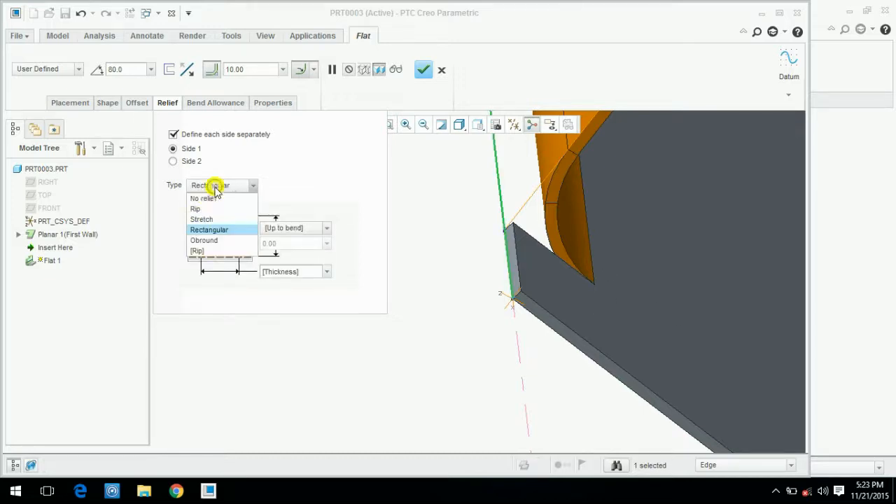
left_click(213, 240)
scroll(405, 276, "up", 7)
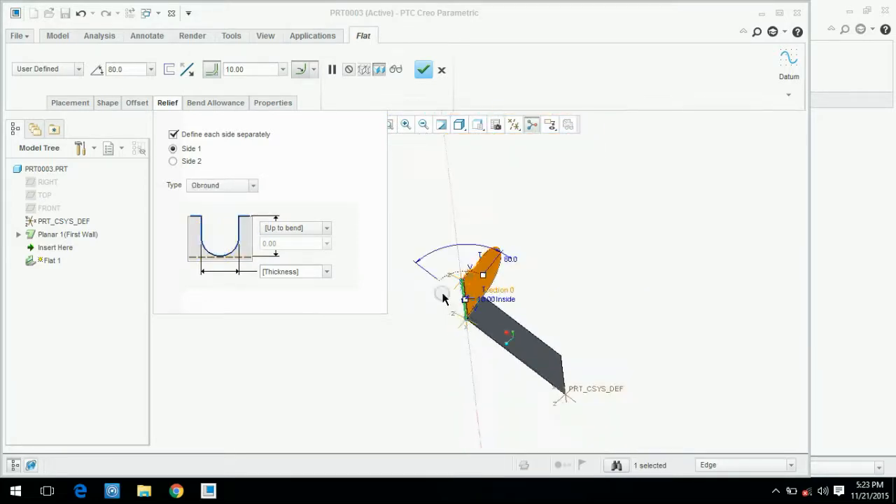
scroll(444, 296, "down", 4)
middle_click_drag(648, 249, 632, 210)
scroll(652, 189, "down", 5)
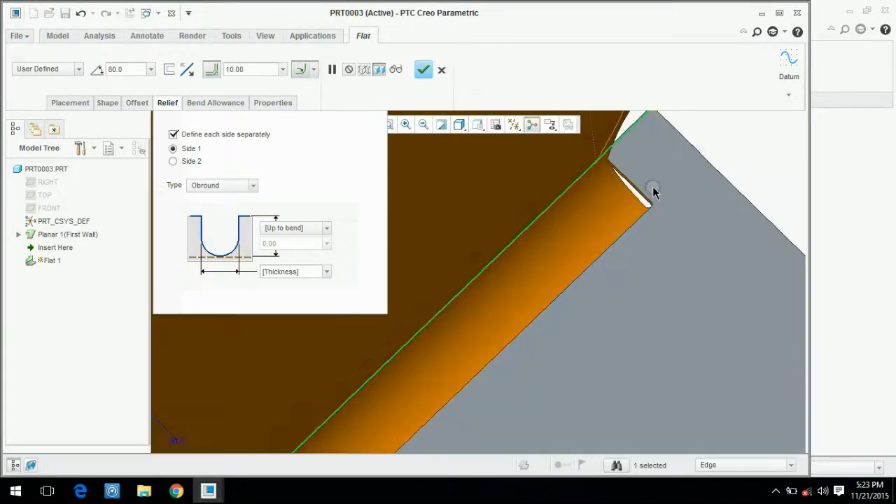
- Set the relief type of side 1 to No relief
left_click(214, 185)
left_click(208, 198)
scroll(508, 283, "up", 3)
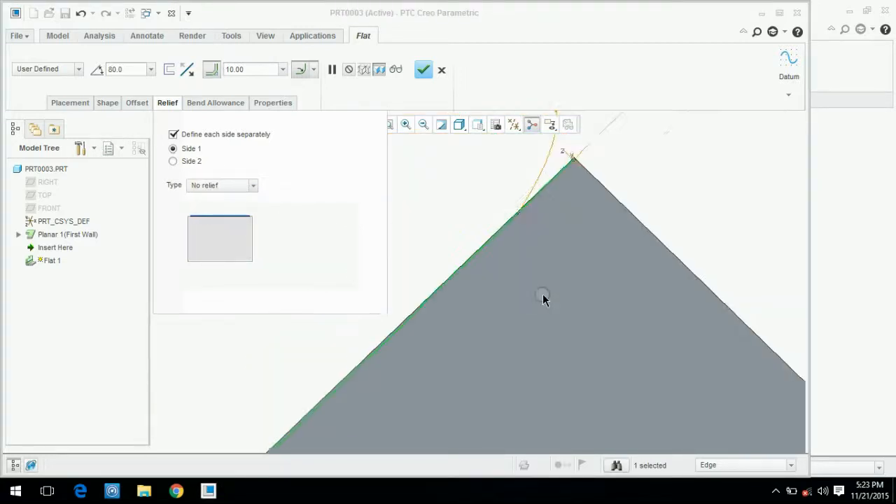
- Try the Rip relief type on side 1 and examine the bend corner
left_click(222, 184)
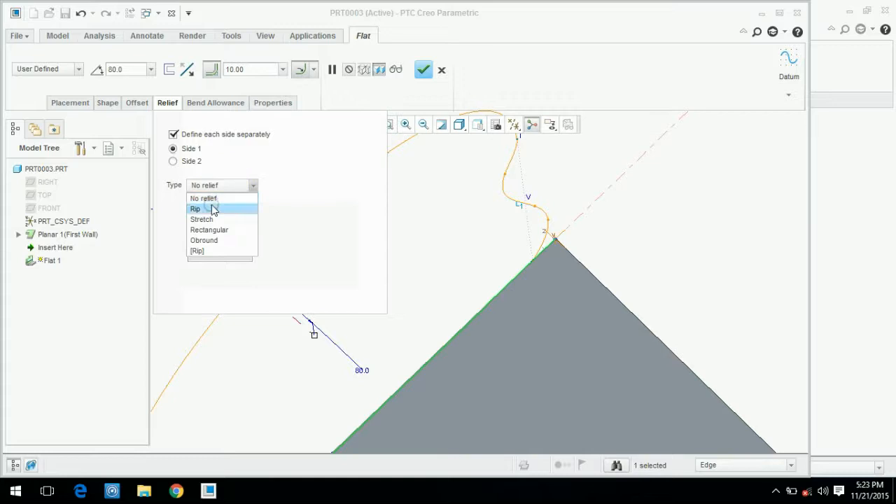
left_click(220, 206)
middle_click_drag(561, 257, 556, 288)
scroll(557, 289, "up", 3)
middle_click_drag(617, 219, 658, 238)
scroll(601, 274, "up", 4)
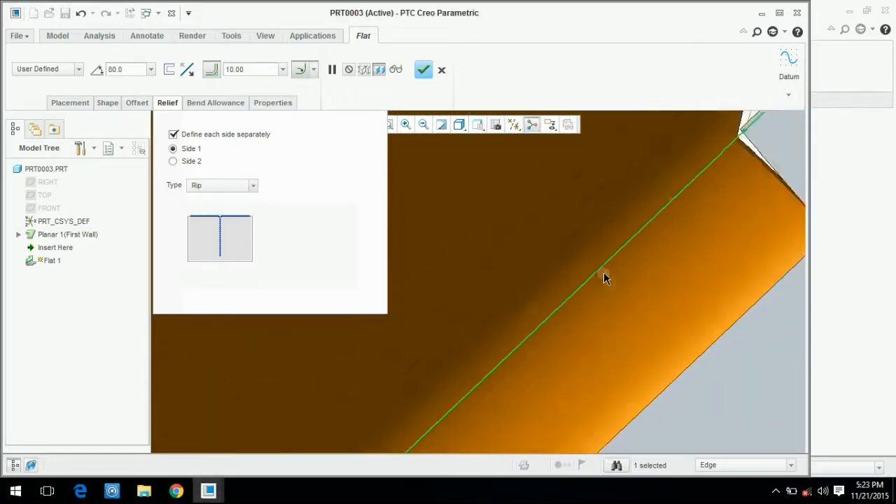
- Try the Stretch, Rectangular and Obround relief types in turn on side 1 of the flat wall
left_click(204, 185)
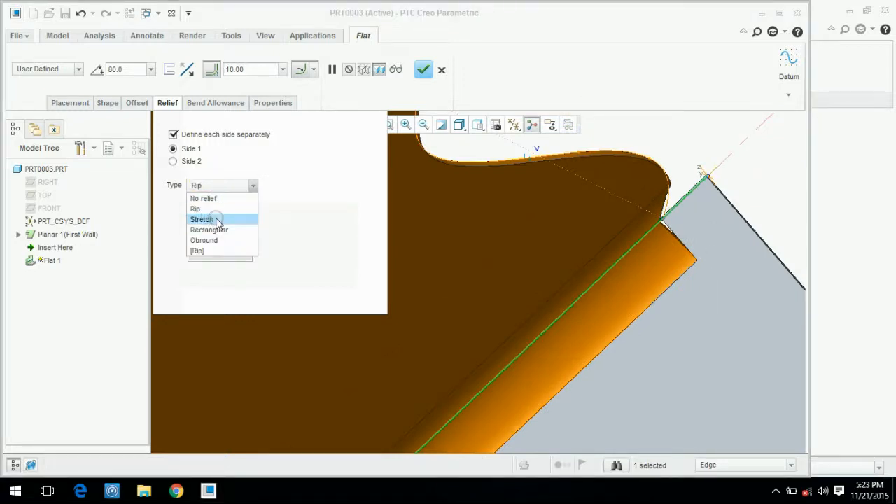
left_click(202, 219)
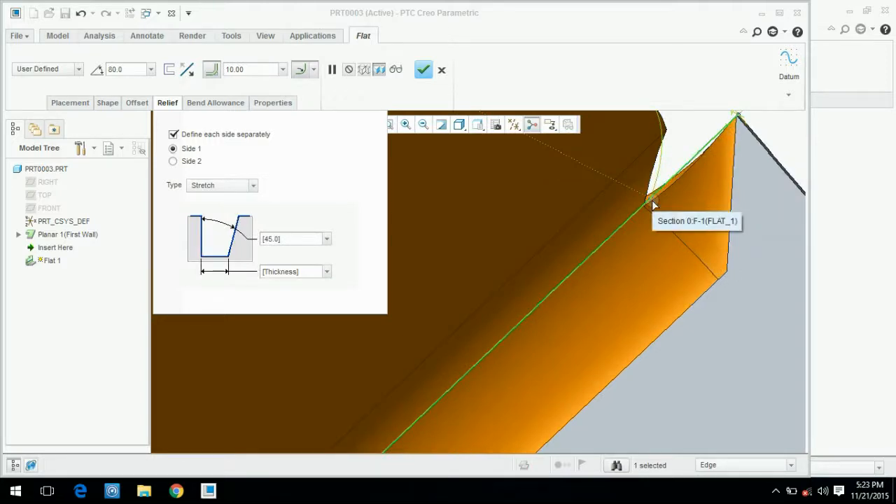
left_click(210, 186)
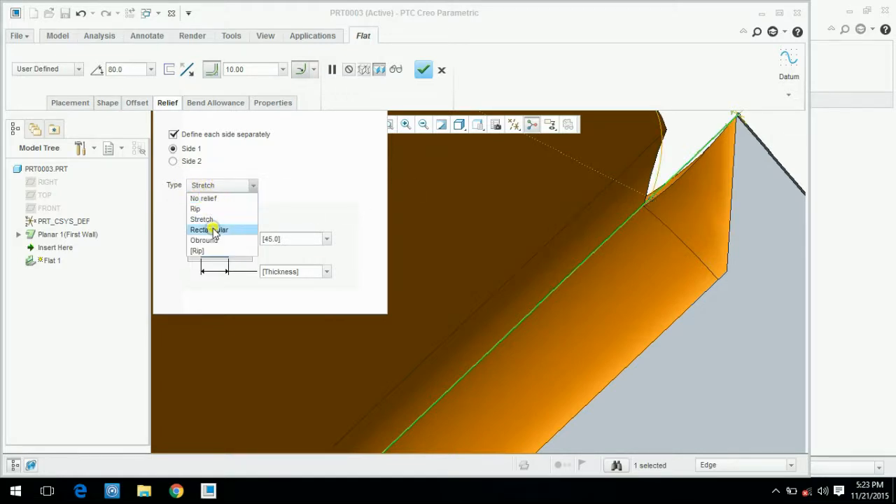
left_click(214, 231)
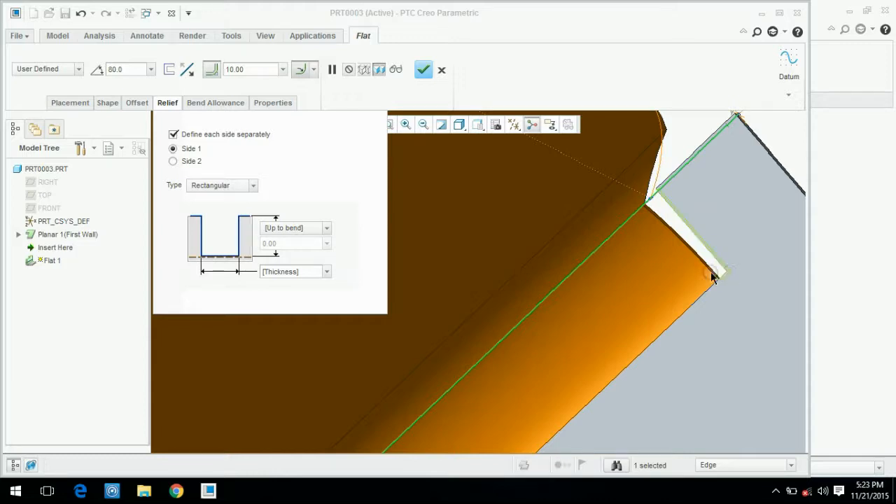
left_click(258, 186)
left_click(212, 238)
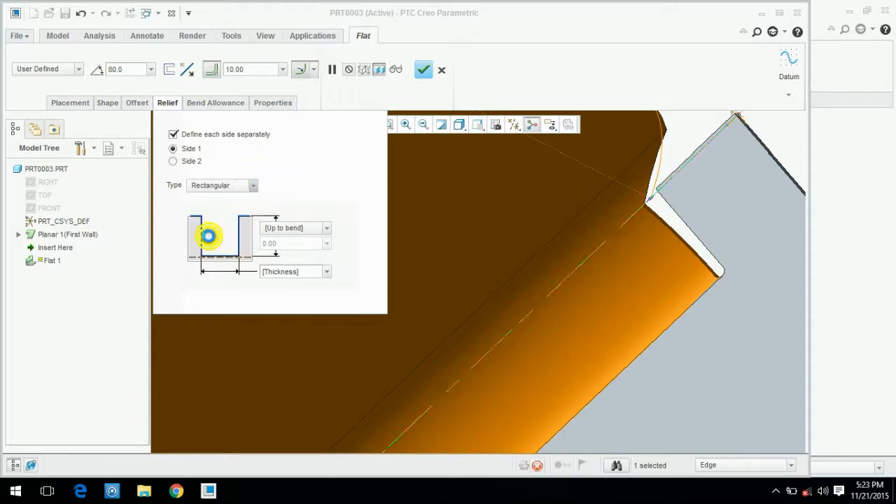
- Set side 1 to the default [Rip] relief type and examine both ends of the bend
left_click(217, 185)
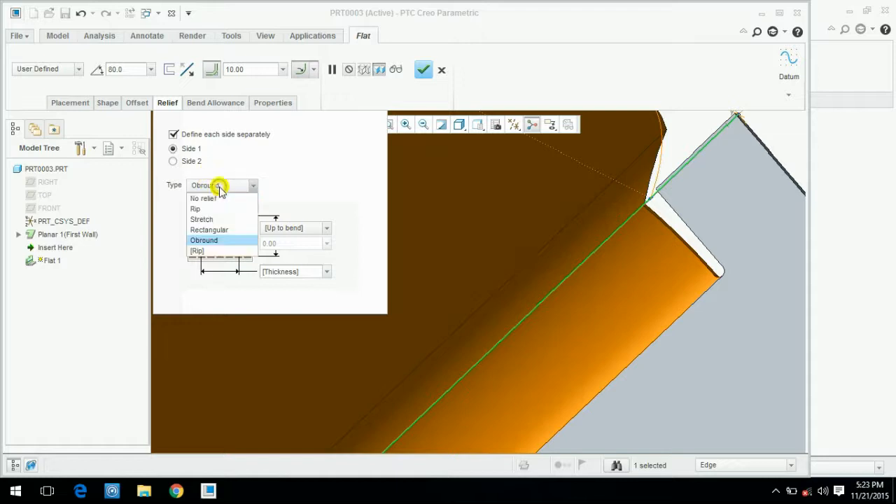
left_click(211, 252)
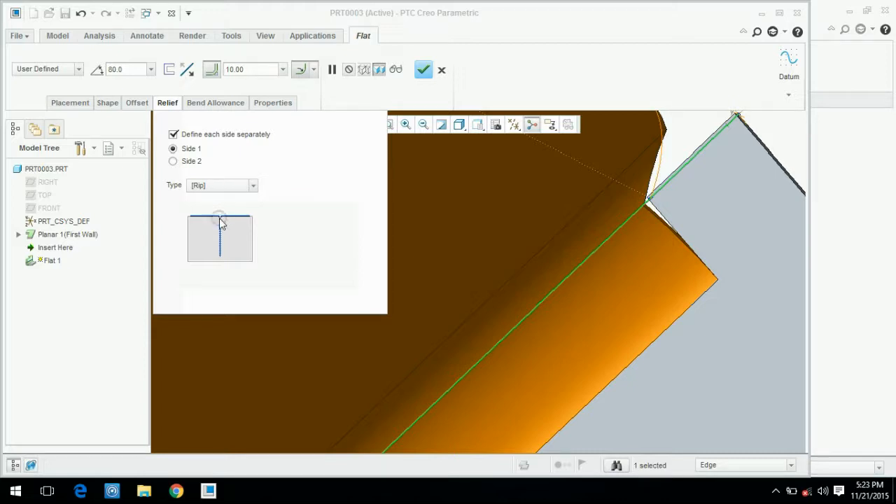
scroll(698, 234, "up", 5)
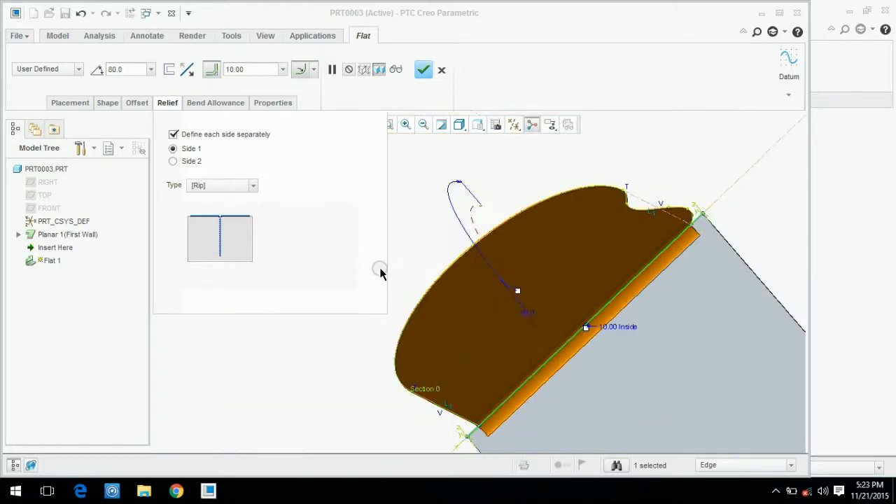
scroll(506, 251, "up", 2)
middle_click_drag(496, 244, 688, 264)
scroll(753, 250, "down", 5)
scroll(443, 231, "up", 2)
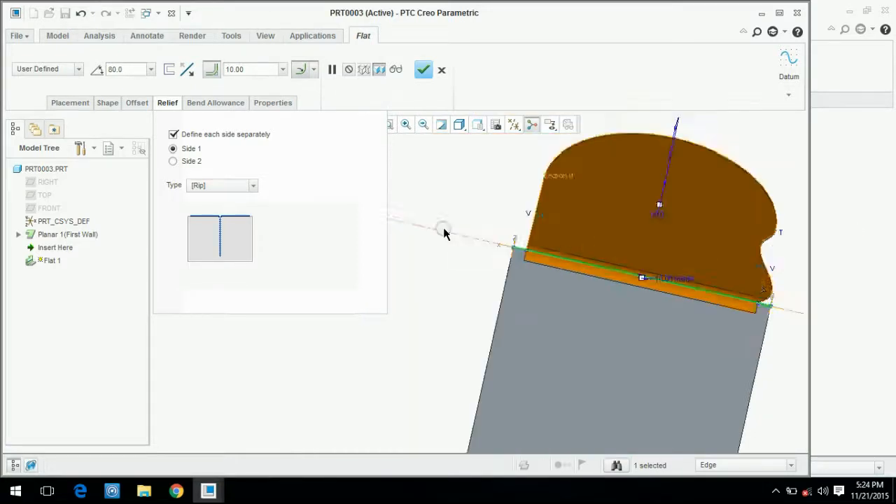
scroll(455, 230, "down", 3)
- Stop defining the relief separately for each side, apply the Obround type to both, and examine the cuts at both bend ends
left_click(171, 134)
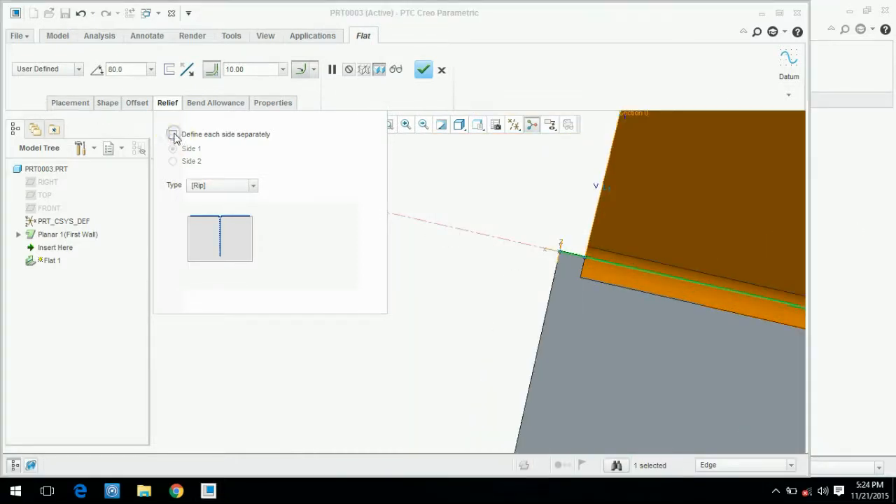
left_click(228, 188)
left_click(204, 239)
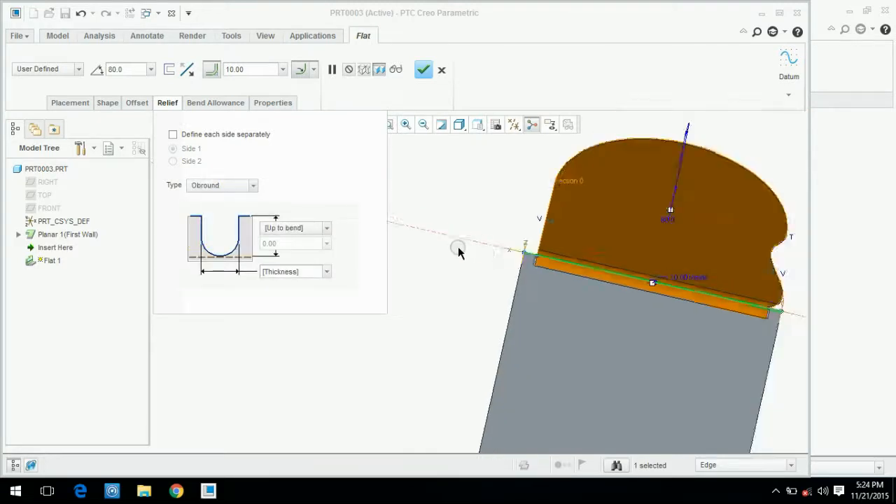
scroll(458, 249, "up", 2)
scroll(710, 310, "down", 3)
scroll(528, 254, "down", 1)
scroll(608, 265, "up", 5)
scroll(576, 261, "down", 2)
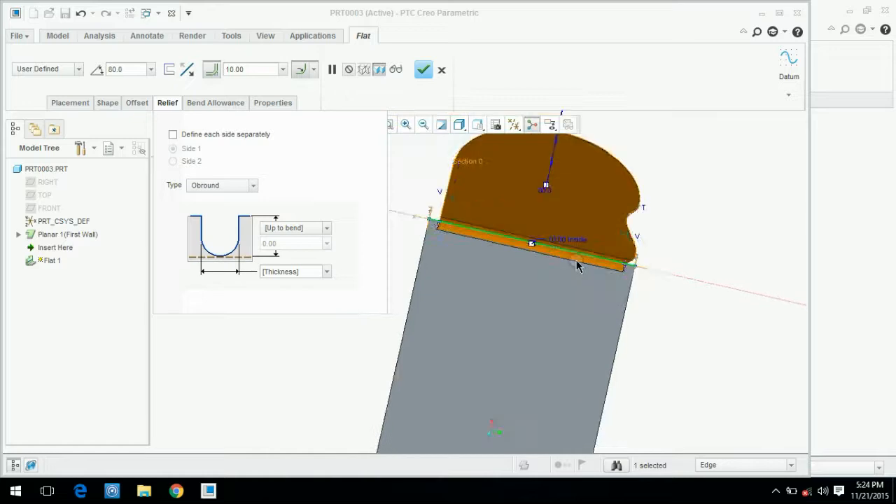
scroll(575, 260, "down", 2)
scroll(622, 278, "up", 2)
scroll(493, 216, "down", 3)
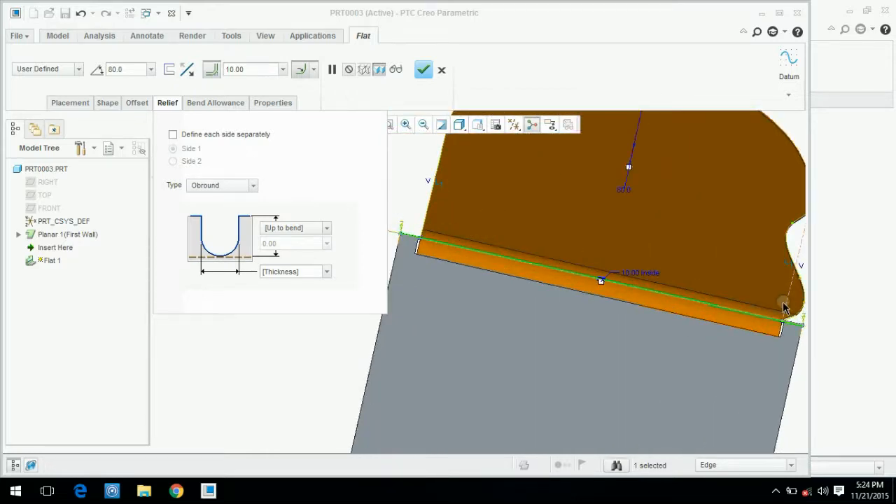
- Define the relief separately for each side again and set side 2 to Stretch
left_click(183, 134)
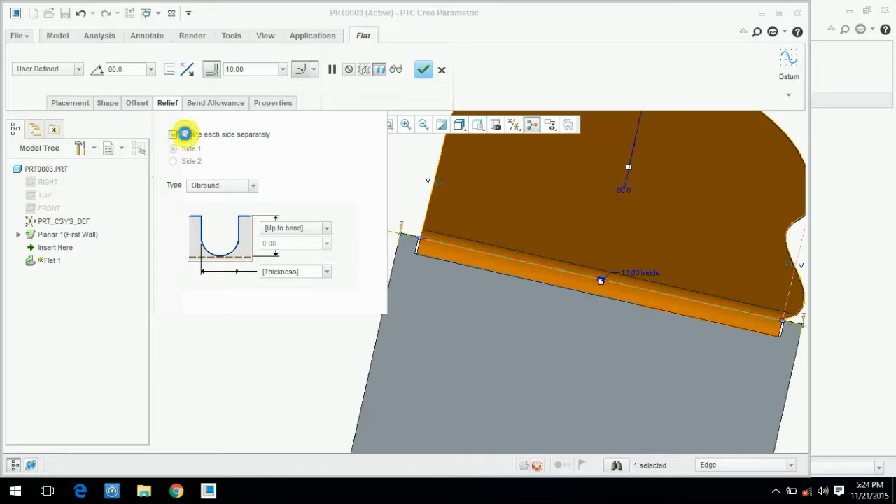
left_click(226, 184)
left_click(172, 161)
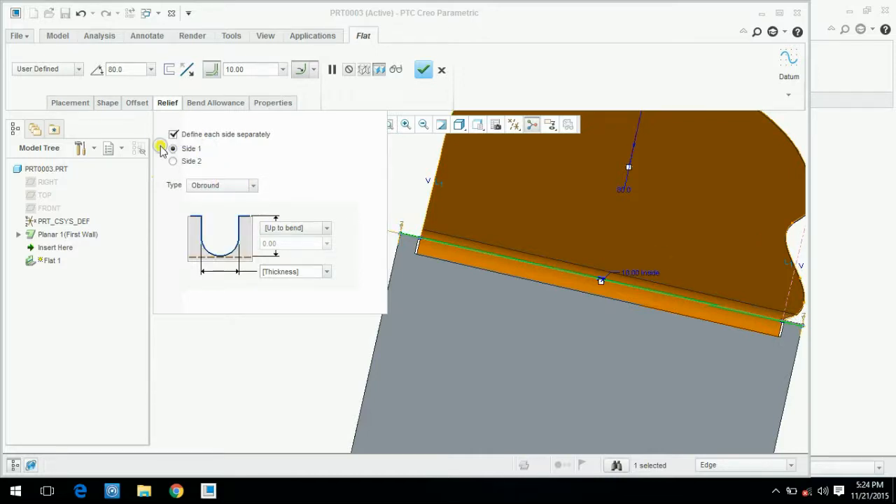
left_click(221, 188)
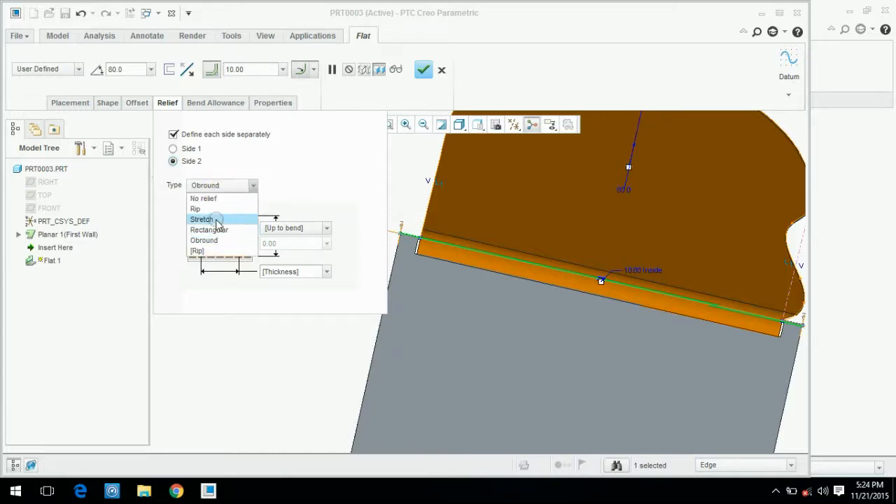
left_click(201, 219)
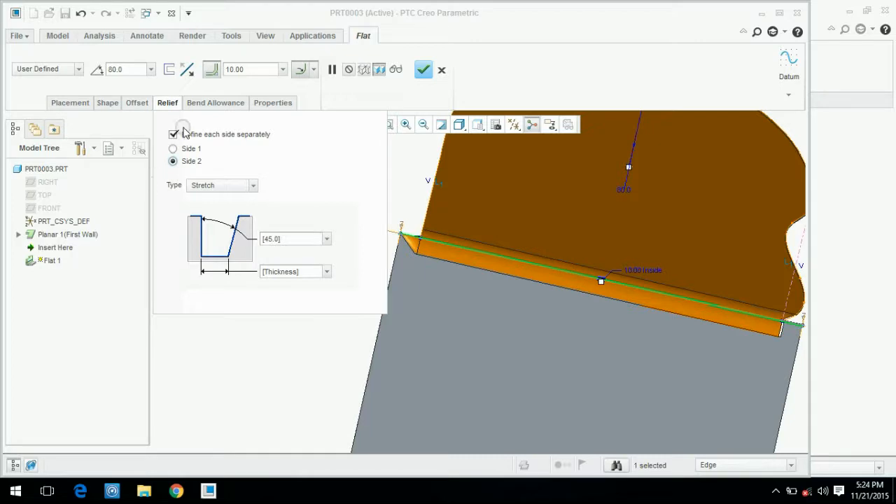
- Review the bend allowance, shape and offset settings of the flat wall and view the bend from the side
left_click(215, 105)
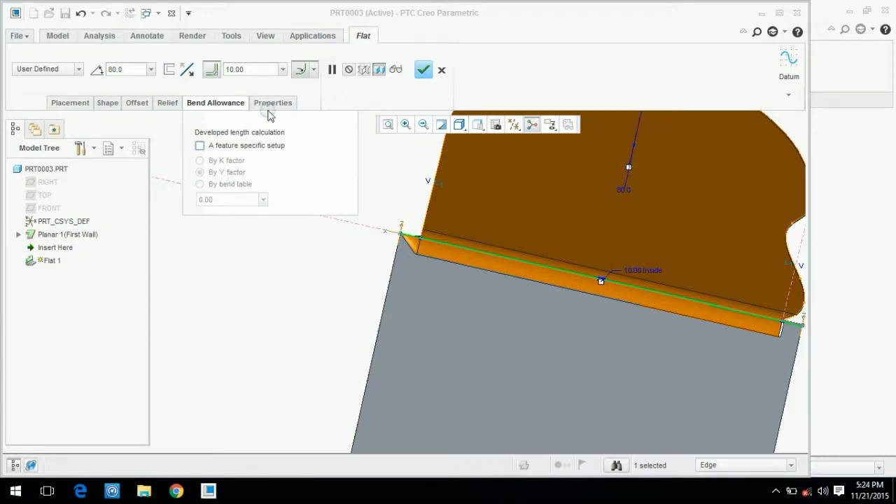
left_click(135, 103)
left_click(107, 103)
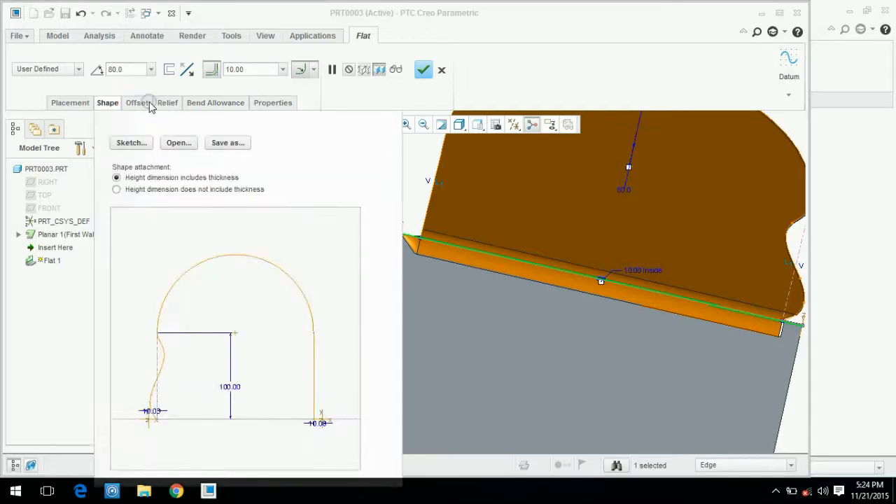
left_click(137, 103)
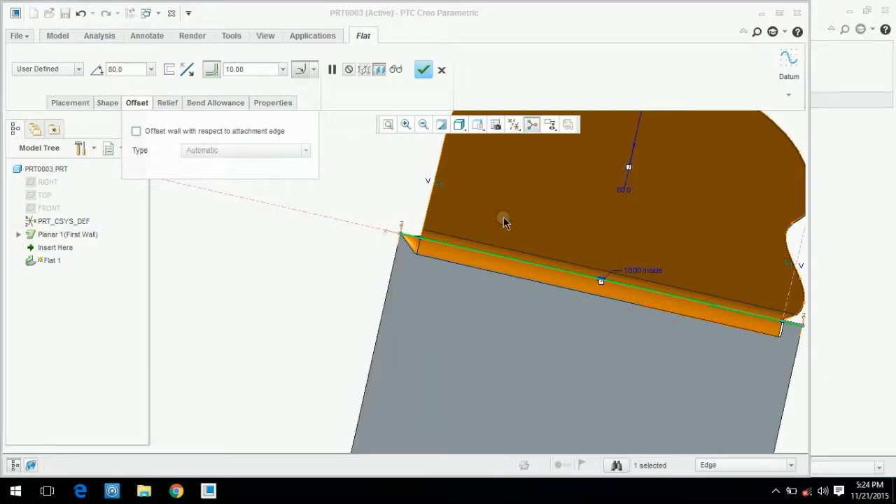
scroll(503, 218, "up", 5)
middle_click_drag(492, 216, 527, 229)
scroll(424, 331, "down", 4)
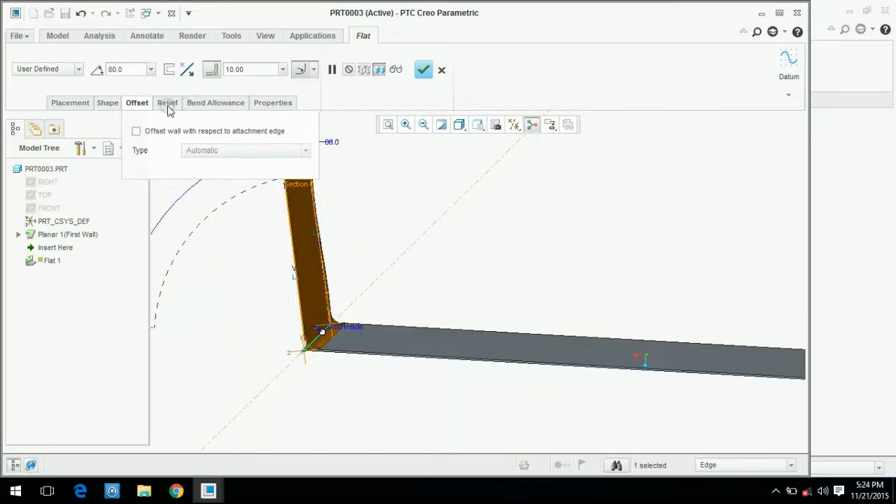
- Check the side 1 relief, shape and offset settings and inspect the bend along the attachment edge
left_click(168, 105)
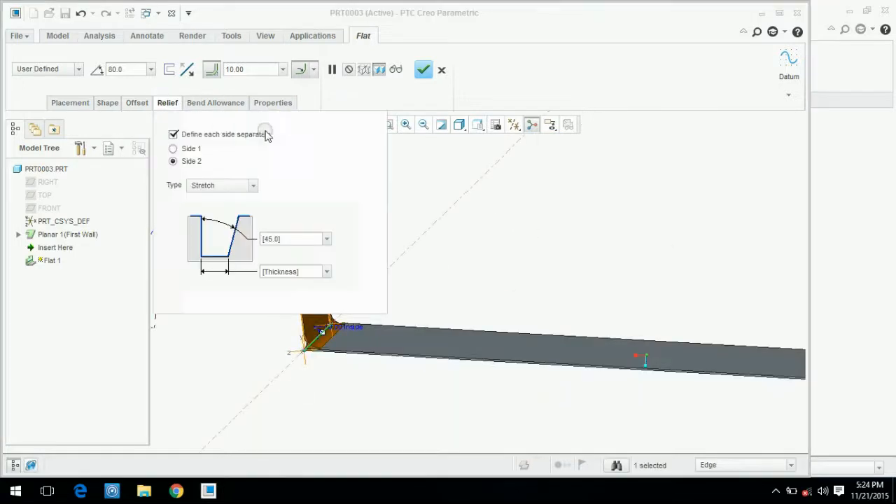
left_click(185, 151)
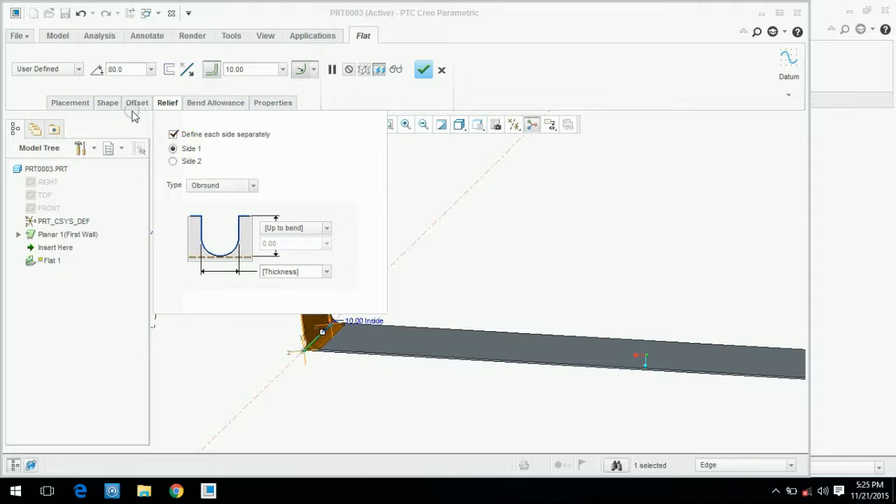
left_click(105, 103)
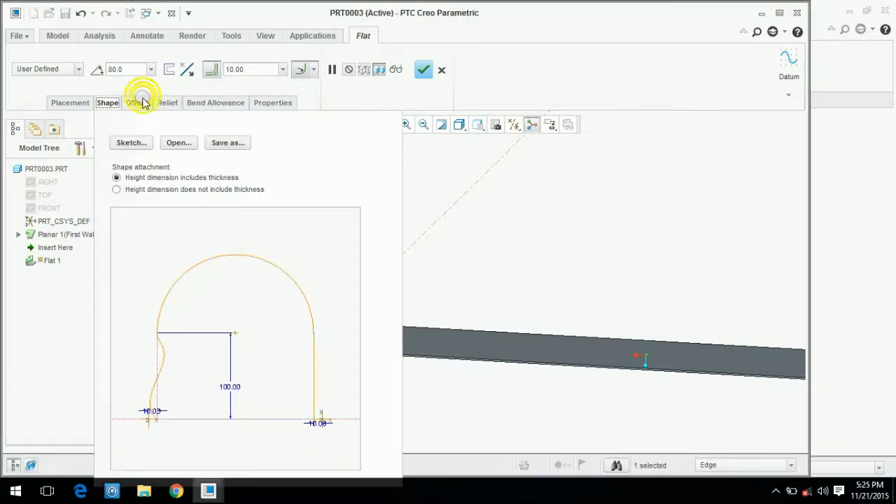
left_click(142, 102)
middle_click_drag(610, 248, 492, 263)
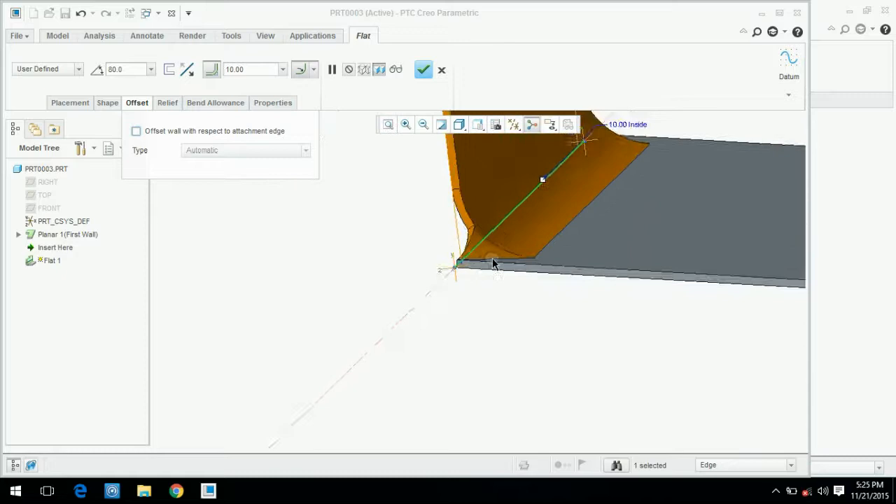
scroll(448, 258, "up", 7)
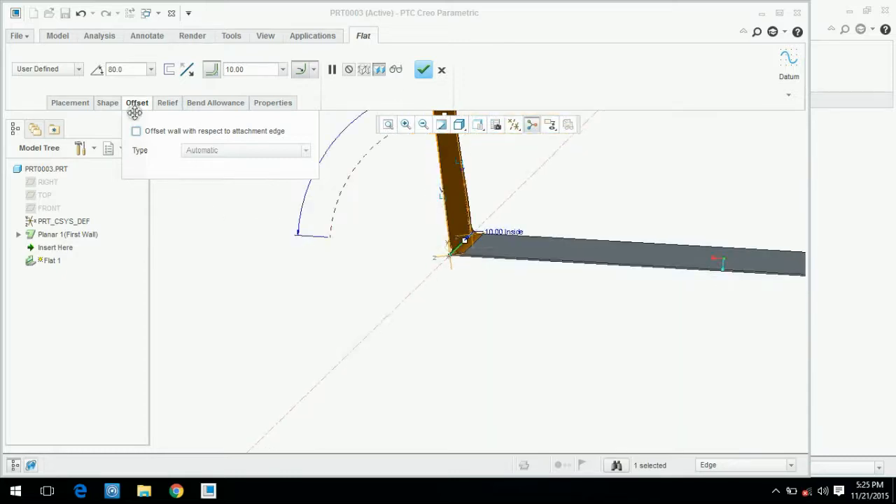
middle_click_drag(425, 223, 593, 292)
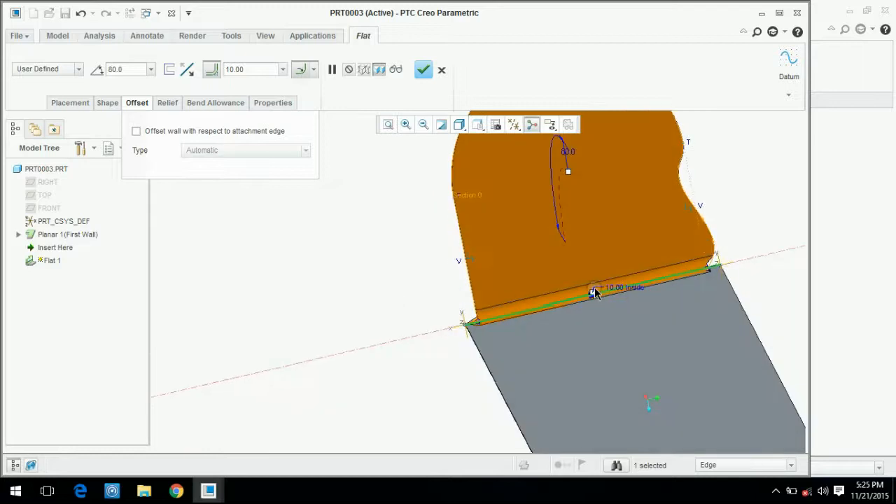
double_click(633, 287)
left_click(814, 249)
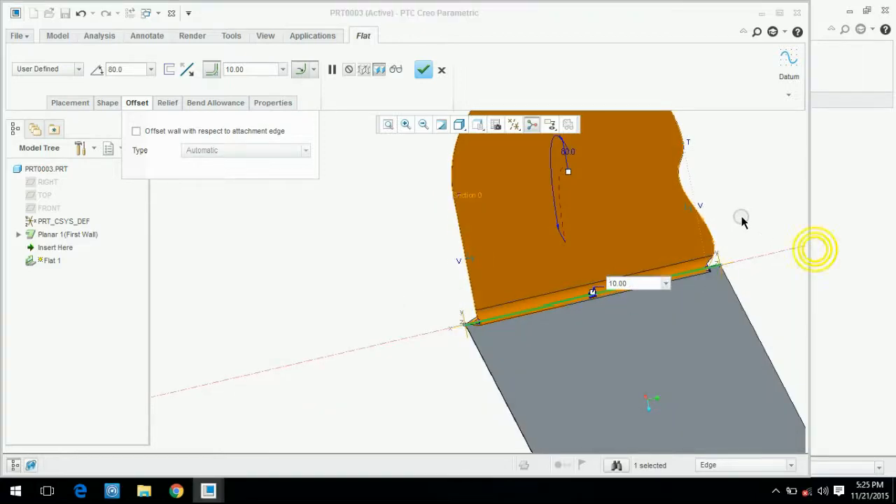
- Set the offsets at both ends of the wall's profile to 0 so the wall spans the full attachment edge
left_click(70, 103)
left_click(107, 103)
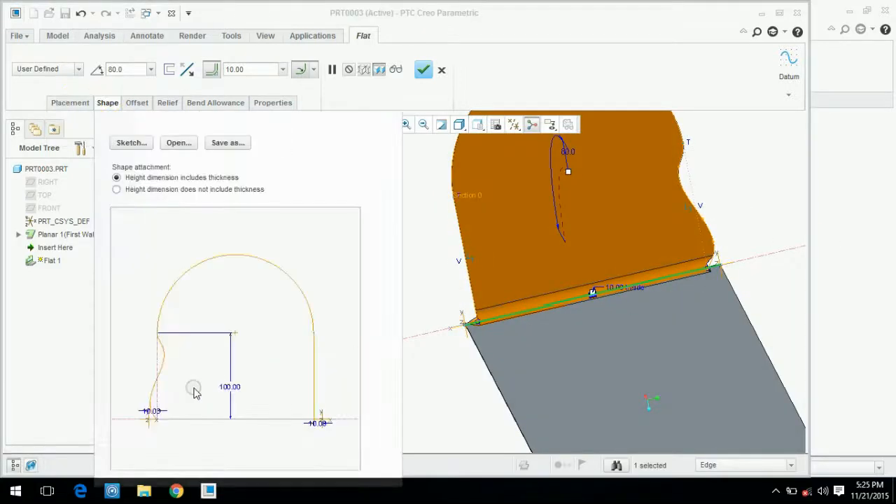
double_click(318, 423)
type("0")
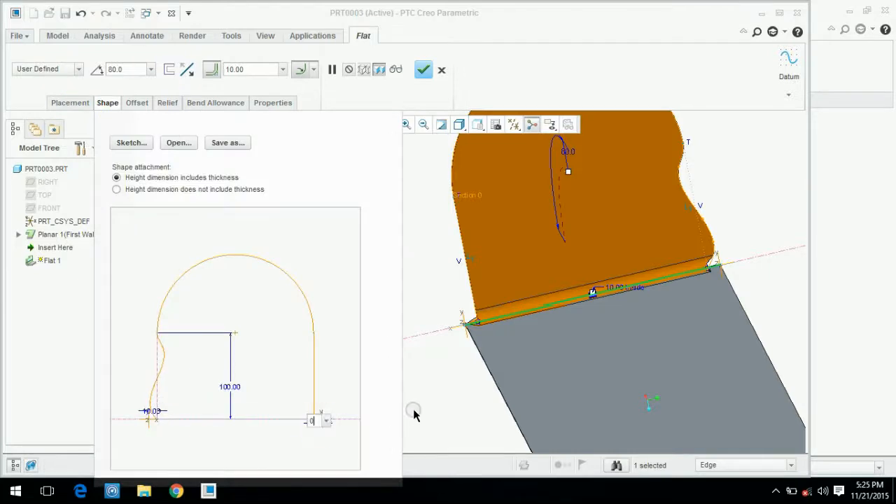
key("Return")
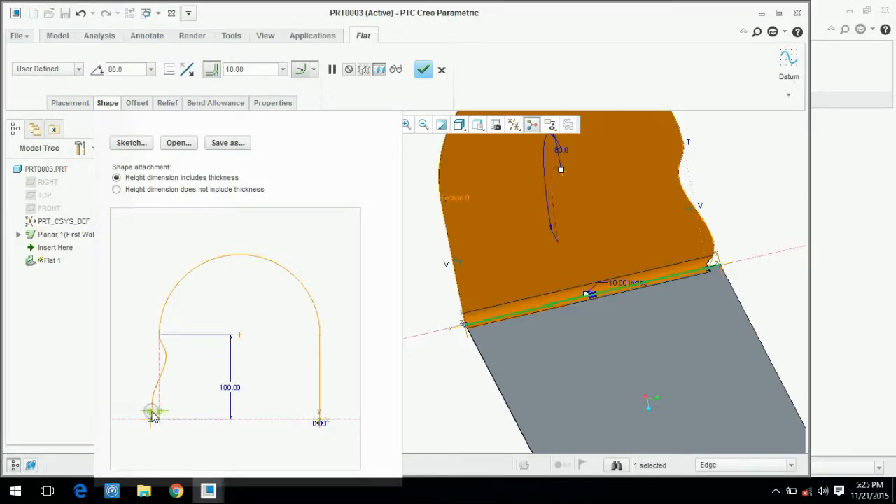
left_click(153, 415)
type("0")
key("Return")
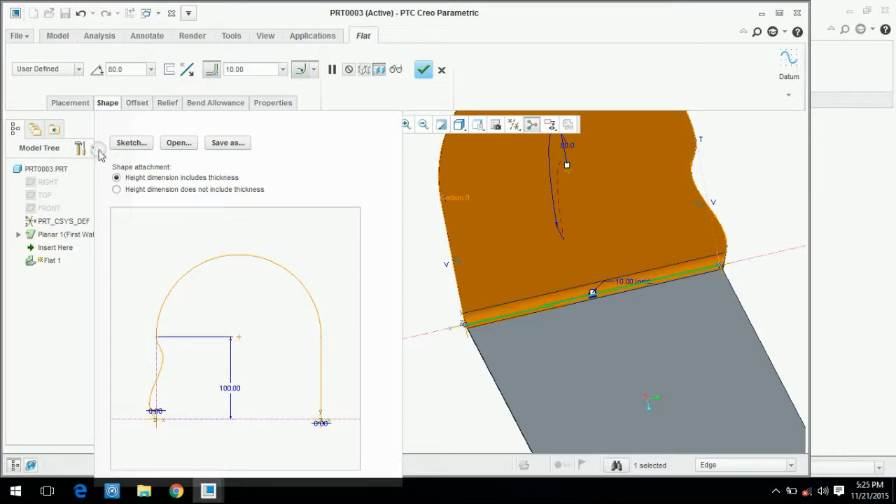
- Change the flat wall's shape from user defined to Rectangle
left_click(66, 68)
left_click(45, 84)
middle_click_drag(406, 307, 561, 311)
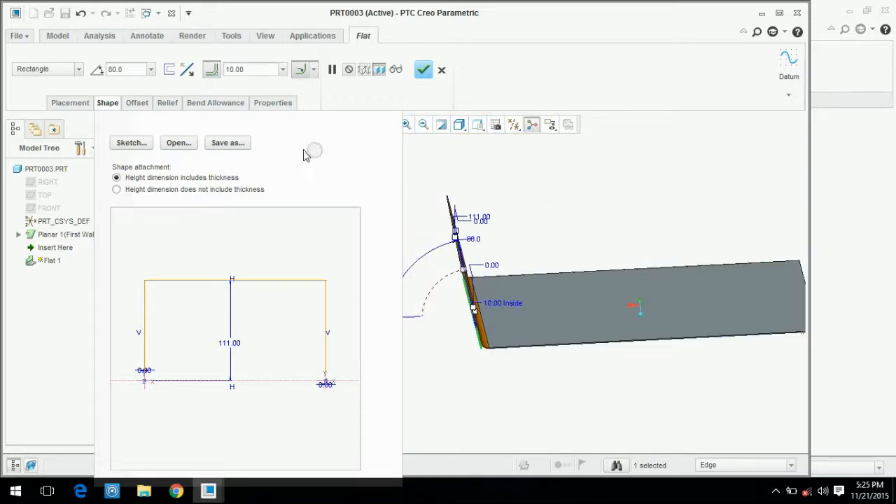
- Clear the flat wall's attachment edge and select an edge at the same end of the planar wall as its placement
left_click(109, 103)
left_click(138, 103)
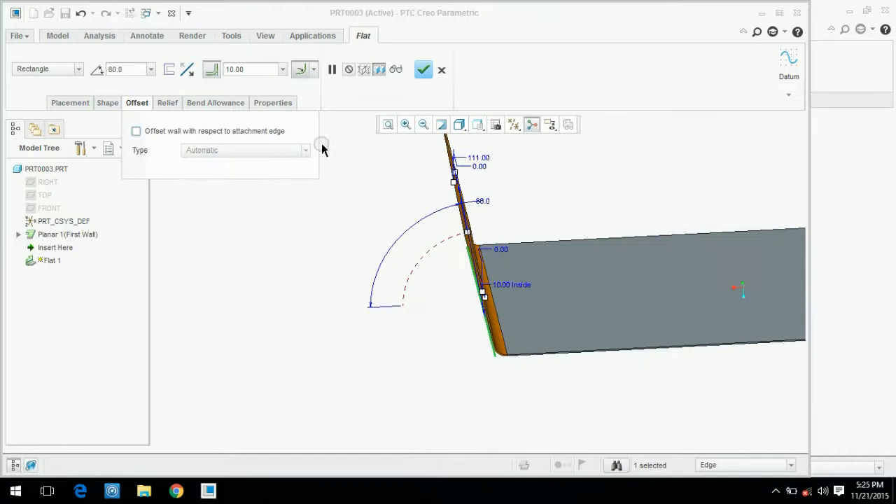
left_click(49, 103)
right_click(129, 135)
left_click(156, 140)
middle_click_drag(323, 266, 474, 203)
scroll(419, 280, "down", 5)
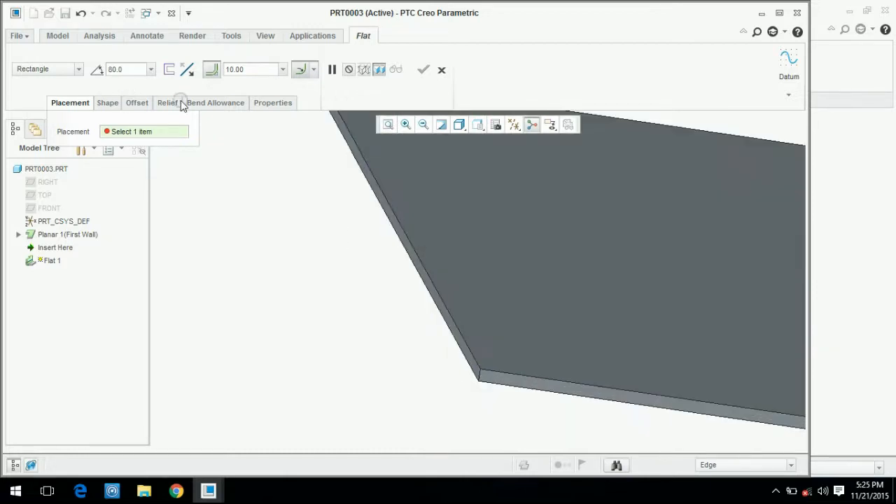
left_click(410, 257)
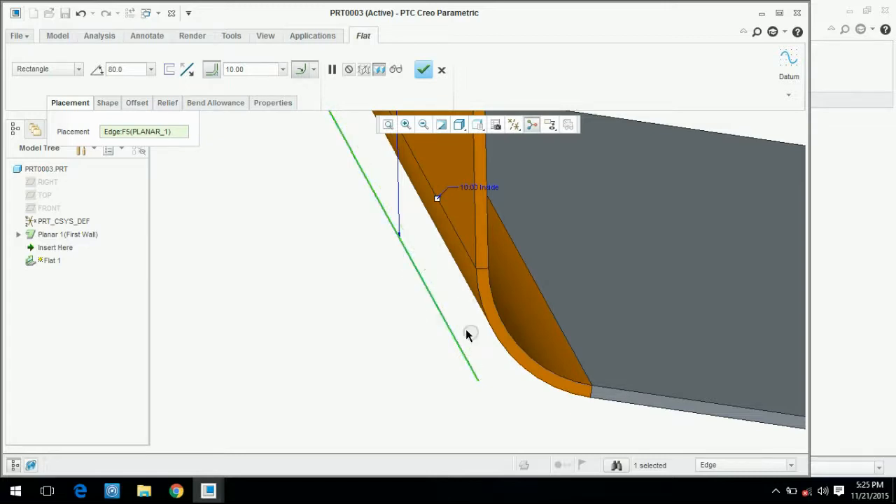
- Enable the wall's offset with respect to the attachment edge and set the offset type to Add to part edge
middle_click_drag(504, 334, 475, 322)
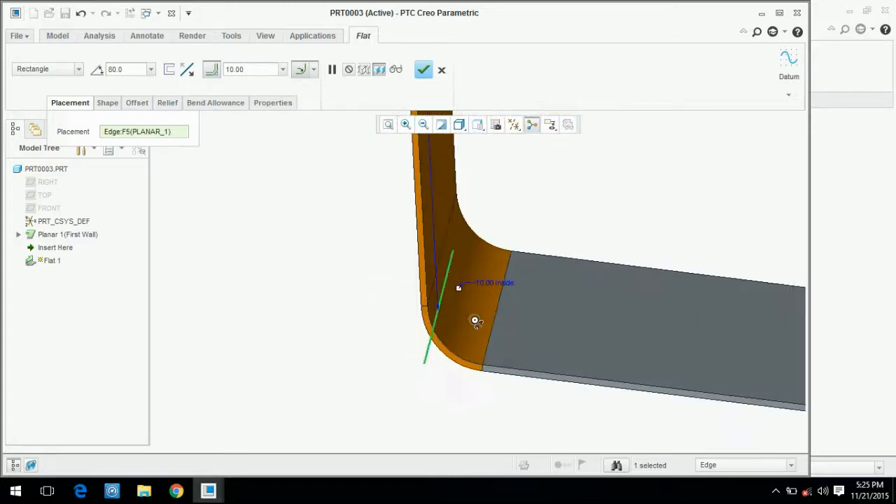
left_click(107, 103)
left_click(138, 102)
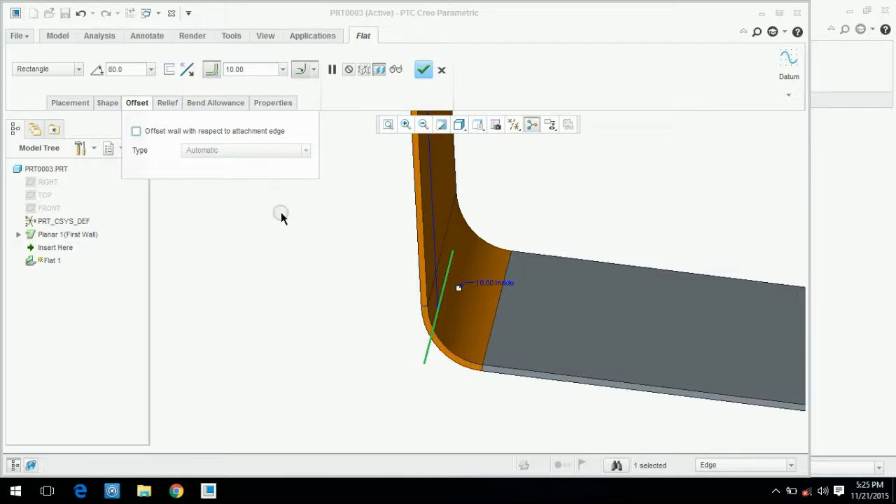
left_click(210, 132)
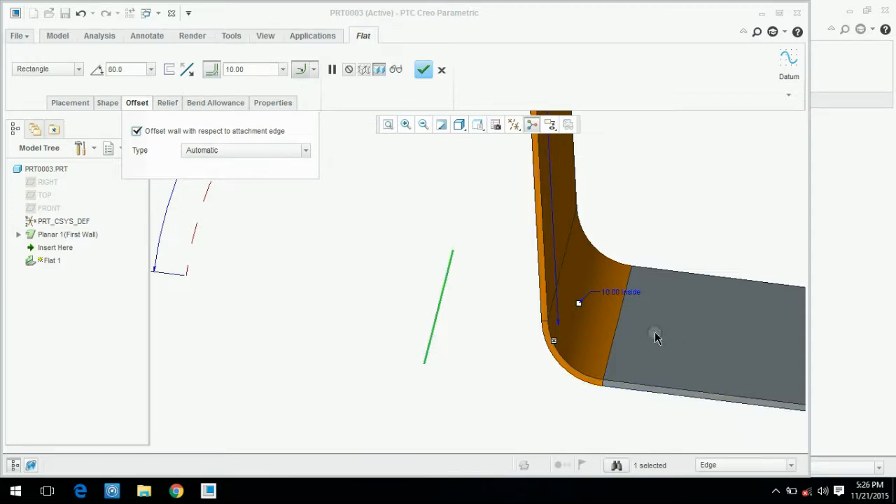
left_click(193, 149)
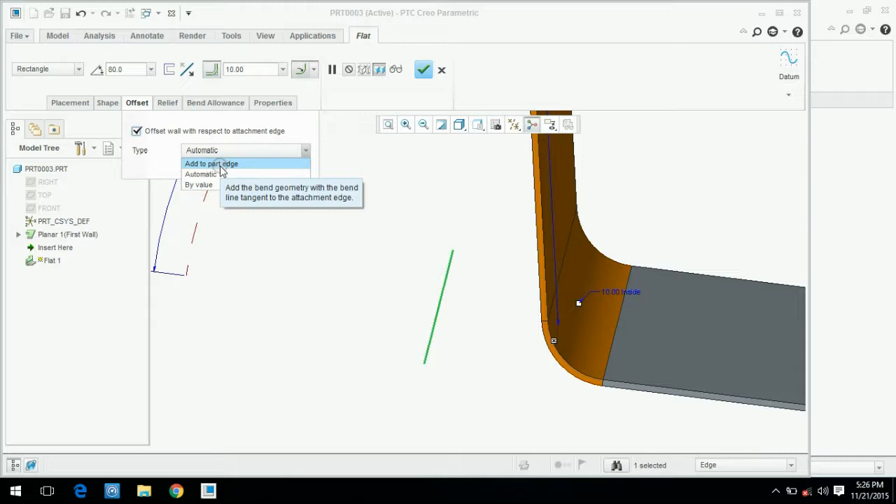
left_click(220, 165)
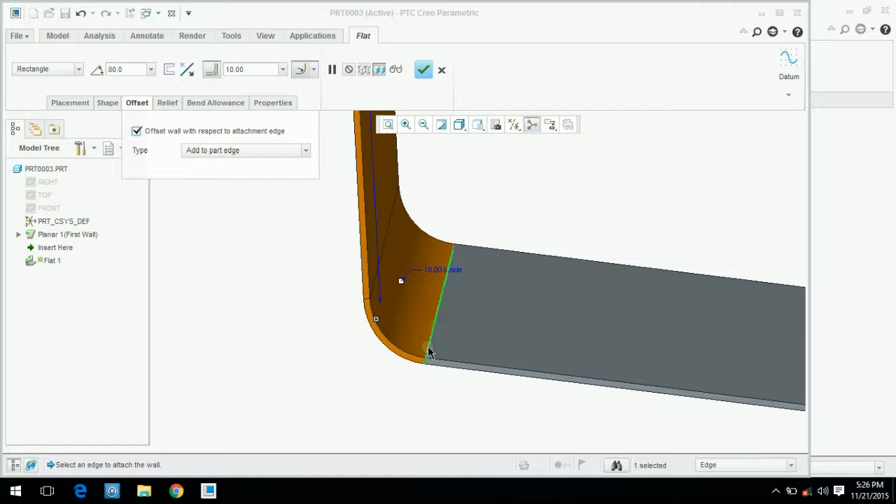
- Switch the offset type to By value and move the wall outward to an offset of about 36.10
left_click(211, 150)
left_click(204, 185)
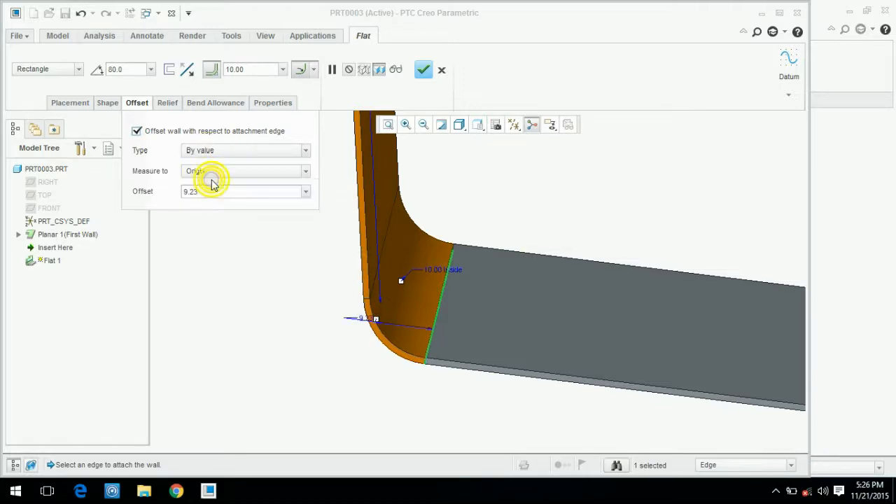
left_click_drag(375, 327, 240, 308)
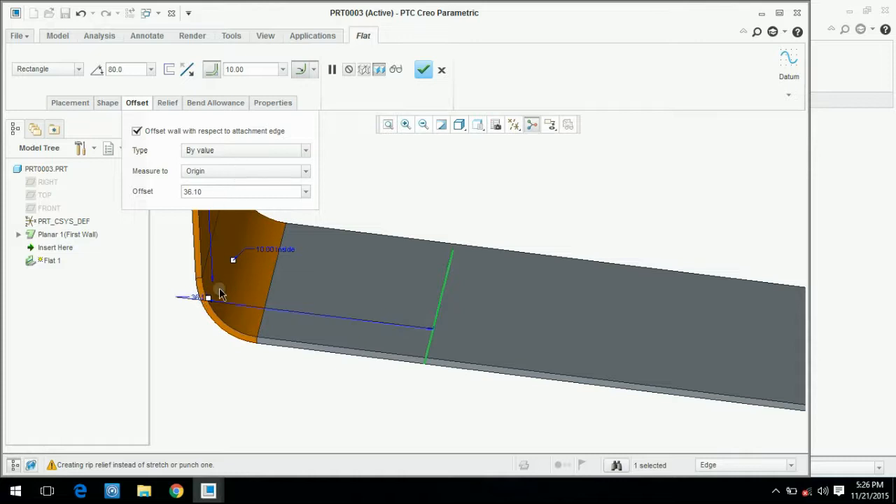
- Try measuring the wall offset to the Bend surface, and restore the measurement to Origin
left_click(217, 175)
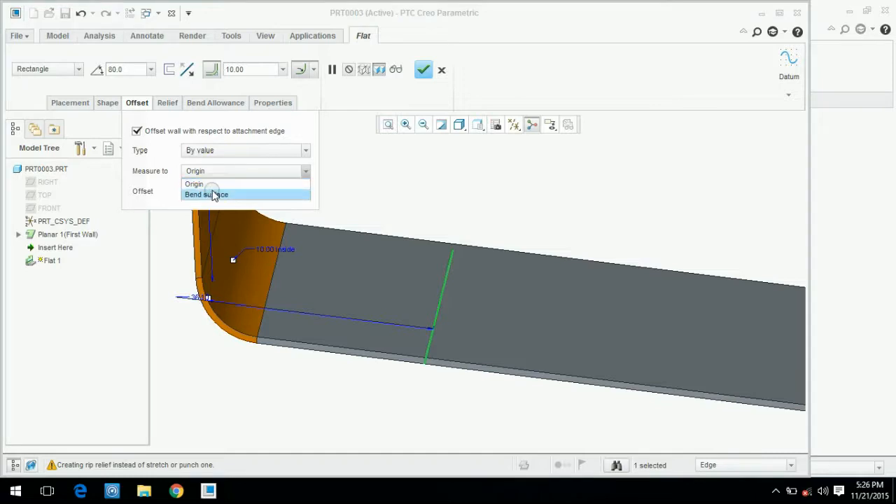
left_click(210, 194)
left_click(212, 175)
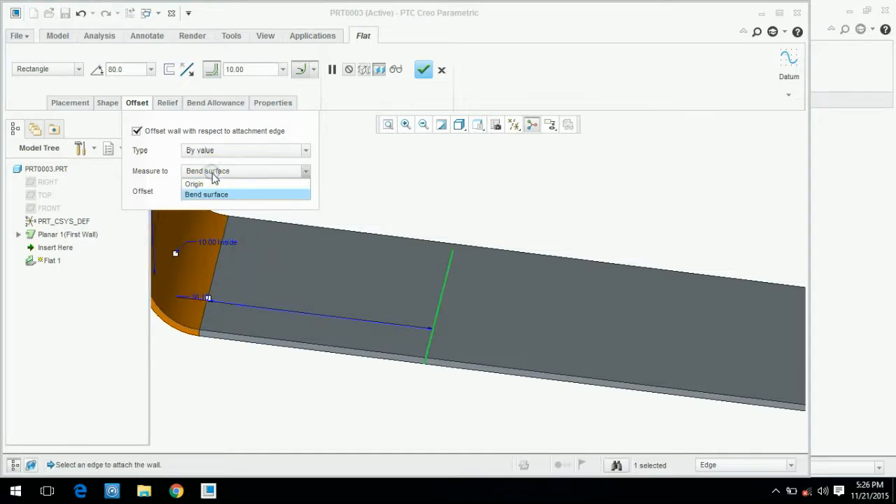
left_click(208, 182)
scroll(230, 294, "down", 6)
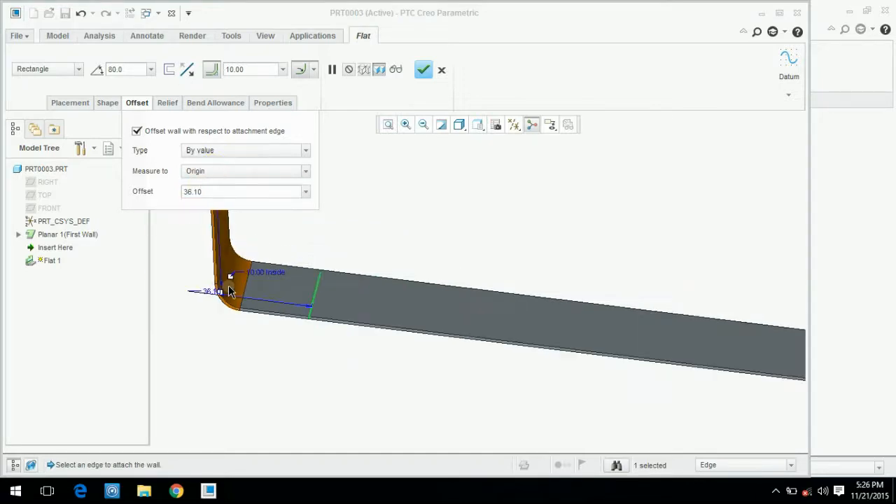
- Close the offset settings and toggle the bend on the attachment edge off and back on
left_click(212, 151)
left_click(212, 151)
left_click(136, 102)
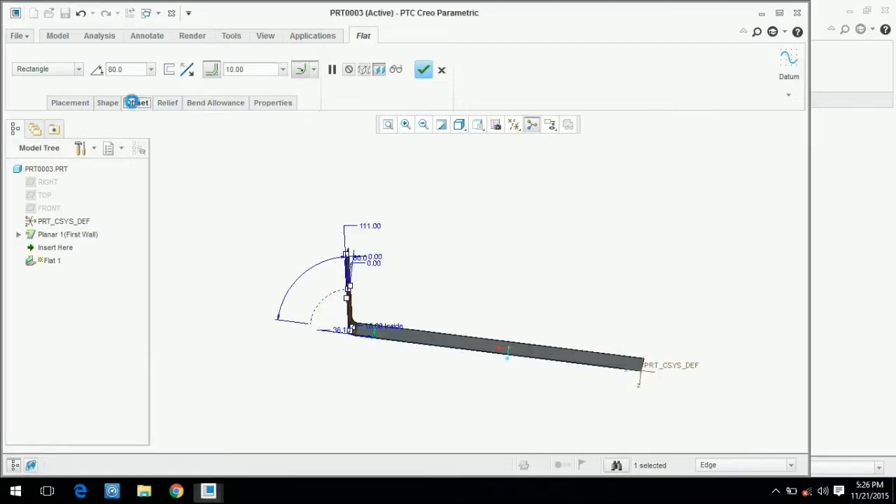
left_click(213, 69)
left_click(217, 70)
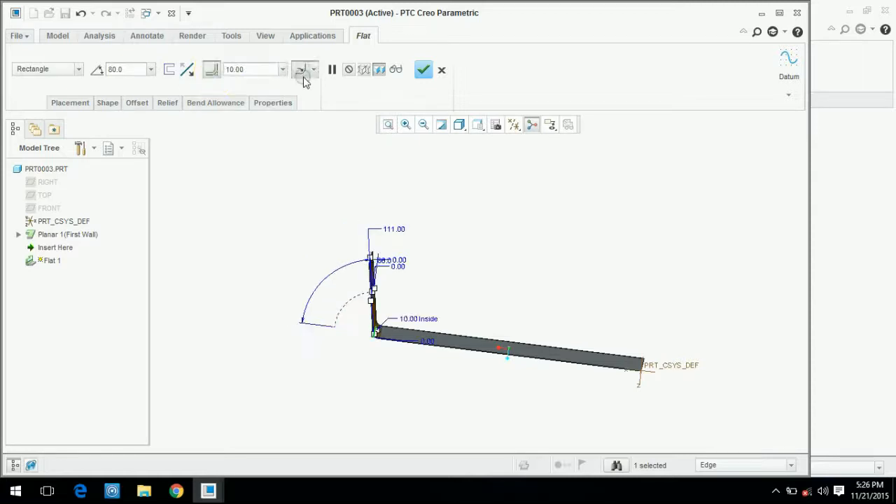
- Examine the bend radius value, the options for where it is dimensioned, and the bend geometry along the attachment edge
left_click(315, 70)
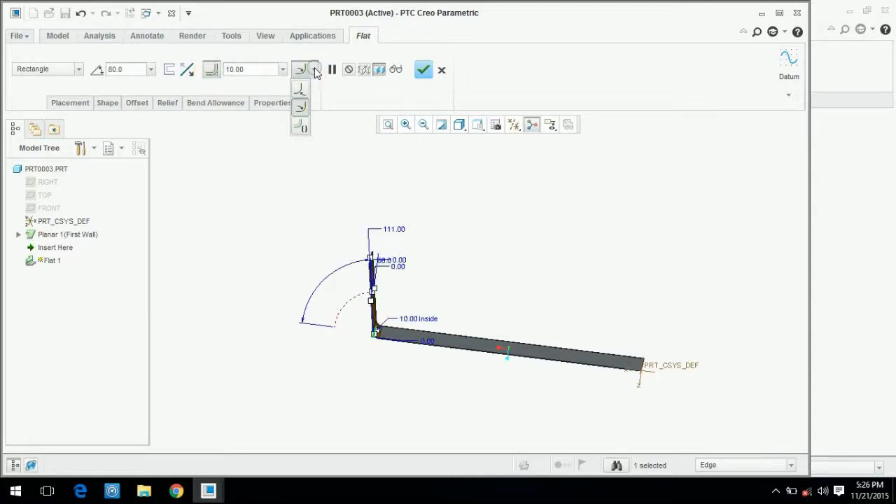
left_click(260, 72)
left_click(243, 68)
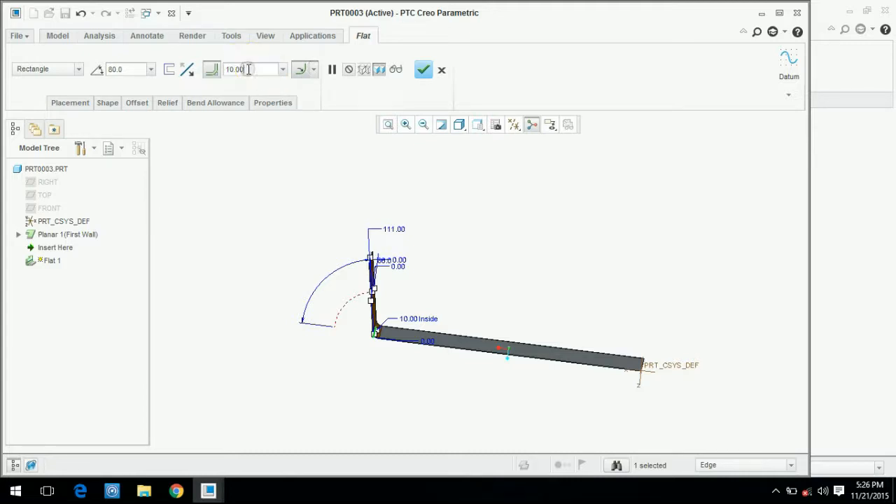
scroll(380, 350, "down", 6)
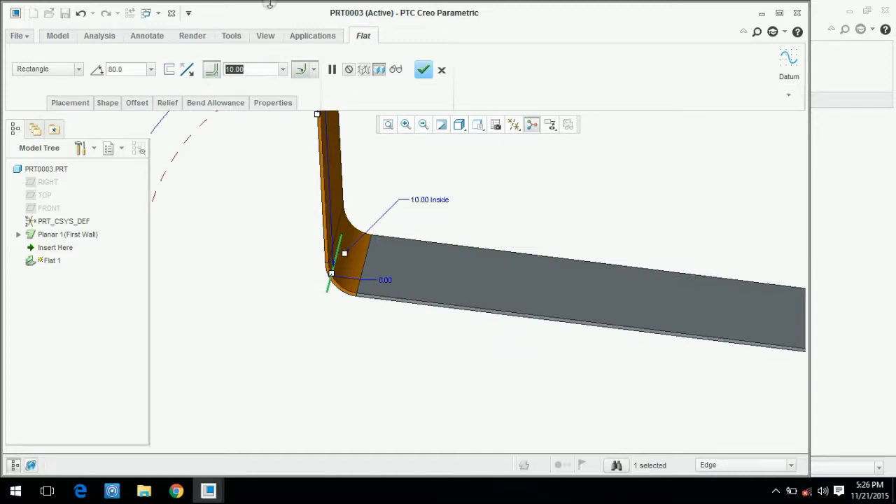
left_click(314, 71)
left_click(313, 71)
scroll(342, 278, "down", 4)
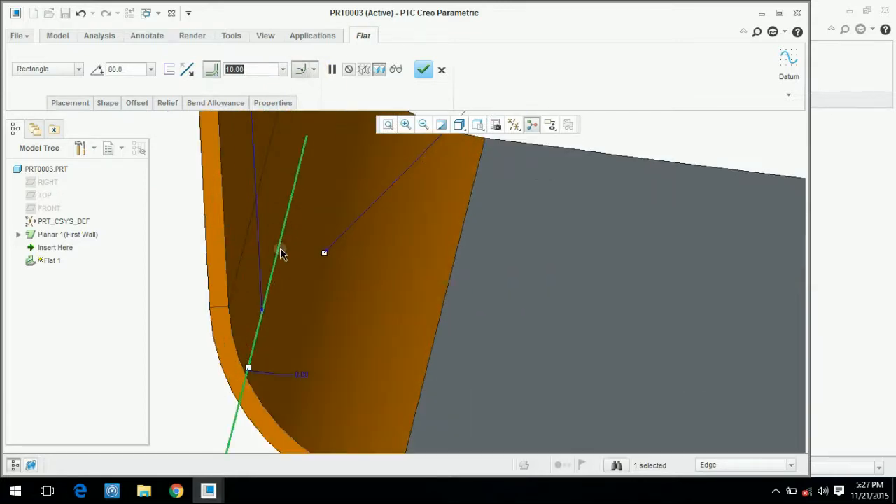
scroll(369, 327, "up", 3)
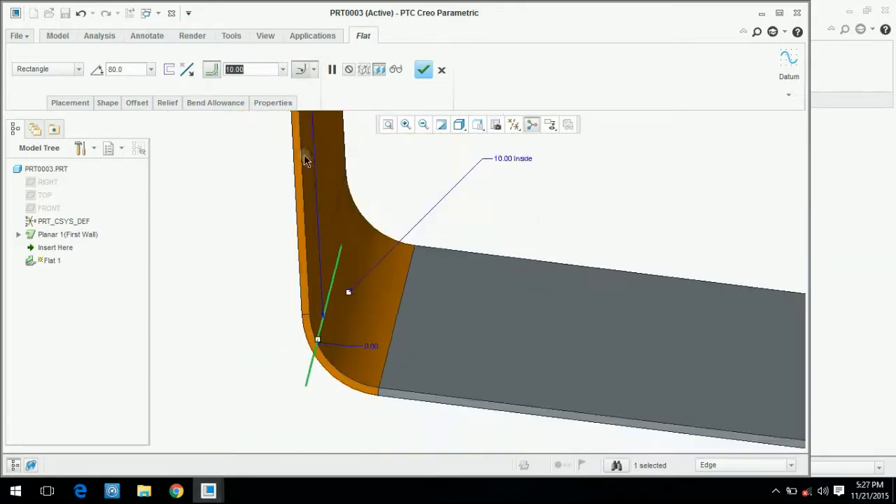
- Dimension the 10.00 bend radius from the outside surface of the bend
left_click(313, 70)
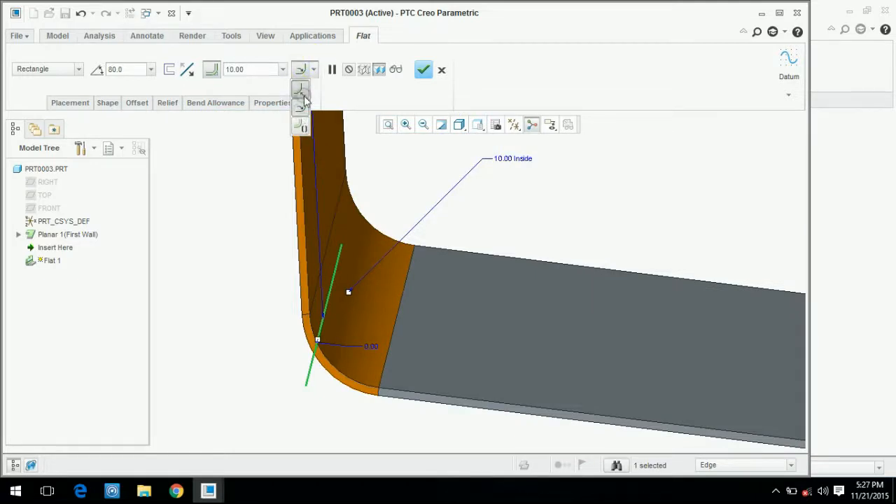
left_click(301, 96)
scroll(354, 273, "down", 5)
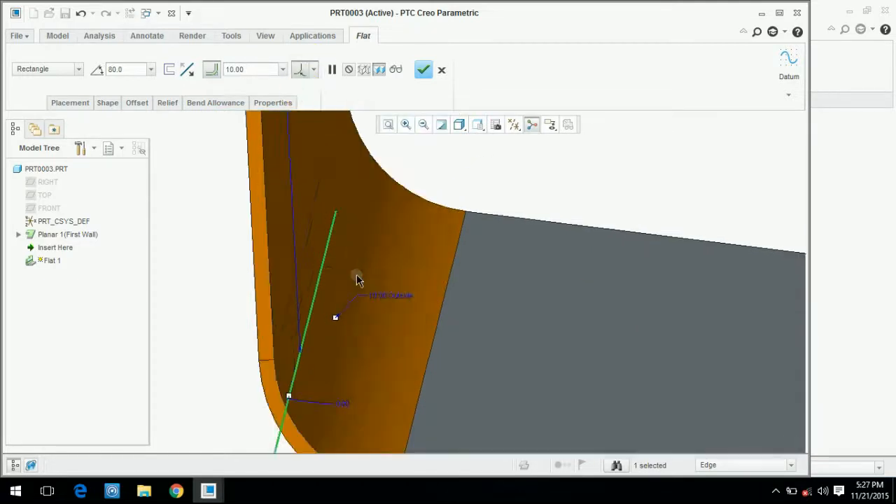
scroll(427, 262, "up", 5)
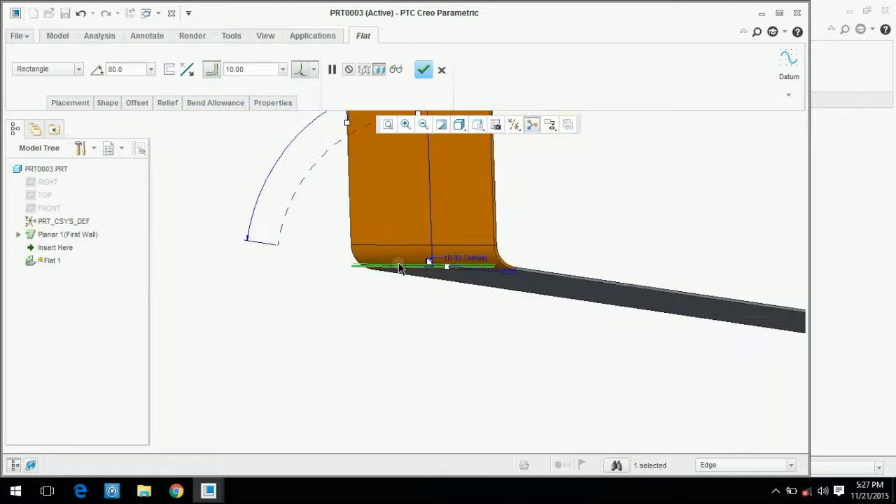
- Set the bend radius to be dimensioned by parameter and complete the flat wall
middle_click_drag(400, 264, 283, 107)
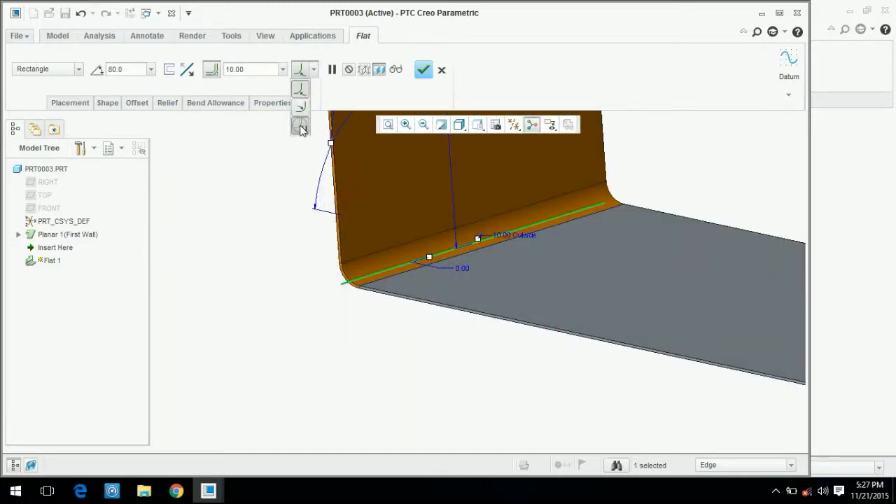
left_click(301, 129)
scroll(306, 270, "down", 4)
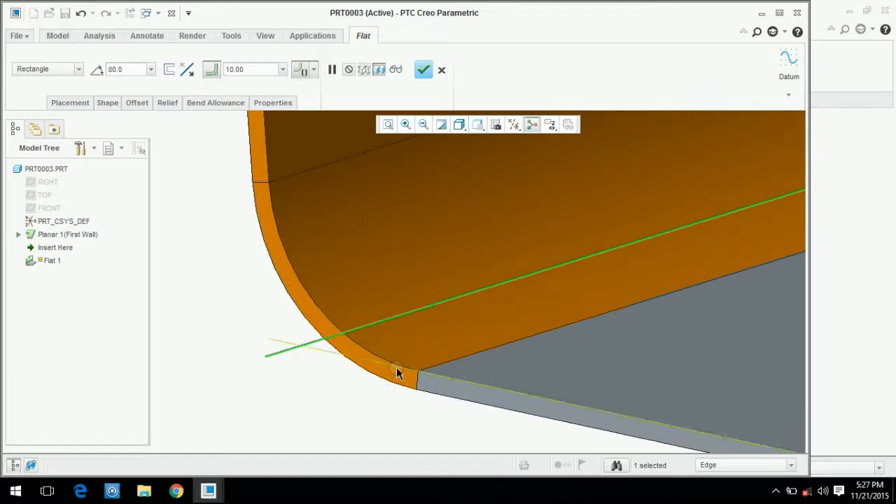
left_click(424, 70)
left_click(212, 279)
scroll(208, 291, "up", 5)
middle_click_drag(218, 312, 314, 196)
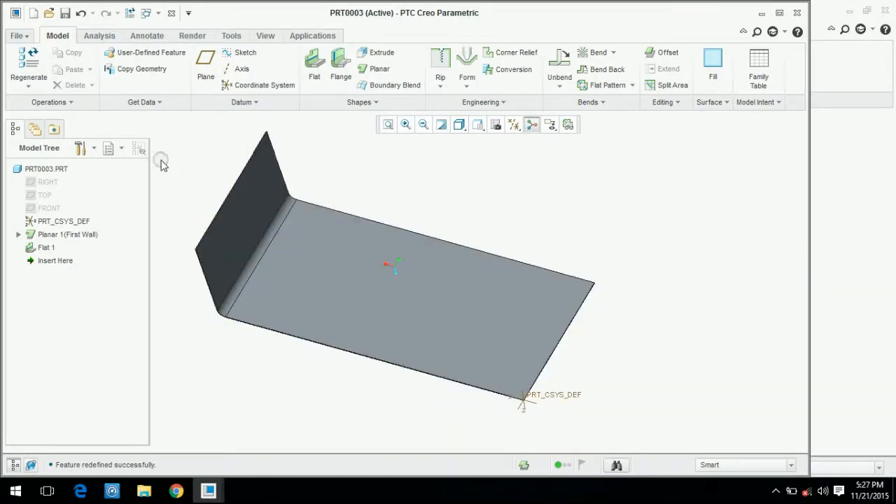
- Start a flange wall and attach it to the planar wall's free end edge opposite the flat wall
middle_click_drag(248, 196, 290, 266)
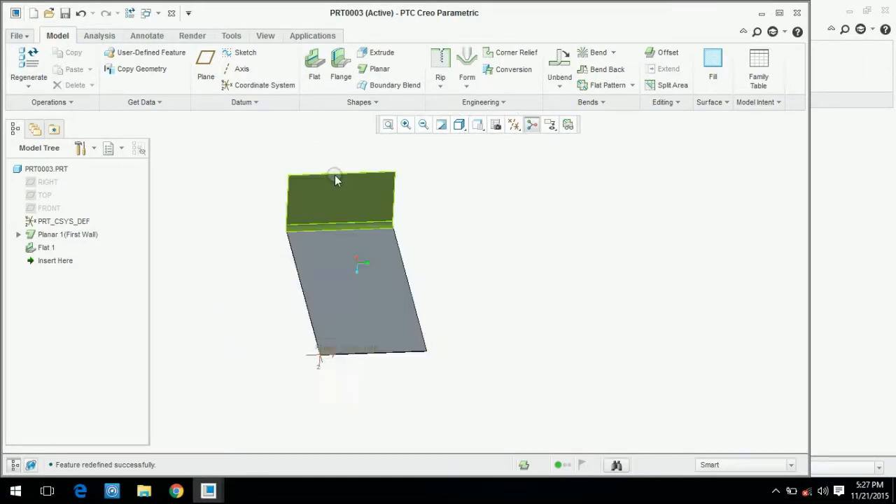
scroll(308, 191, "down", 2)
left_click(271, 206)
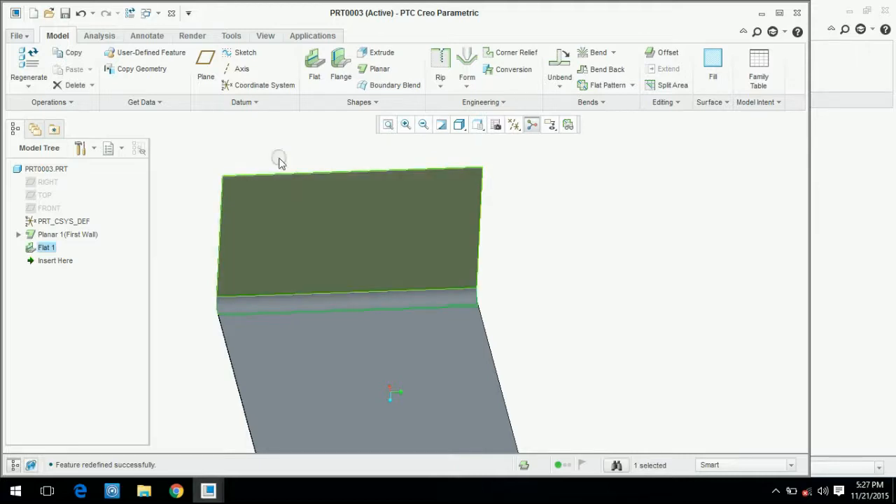
left_click(583, 190)
left_click(341, 74)
middle_click_drag(567, 186, 538, 232)
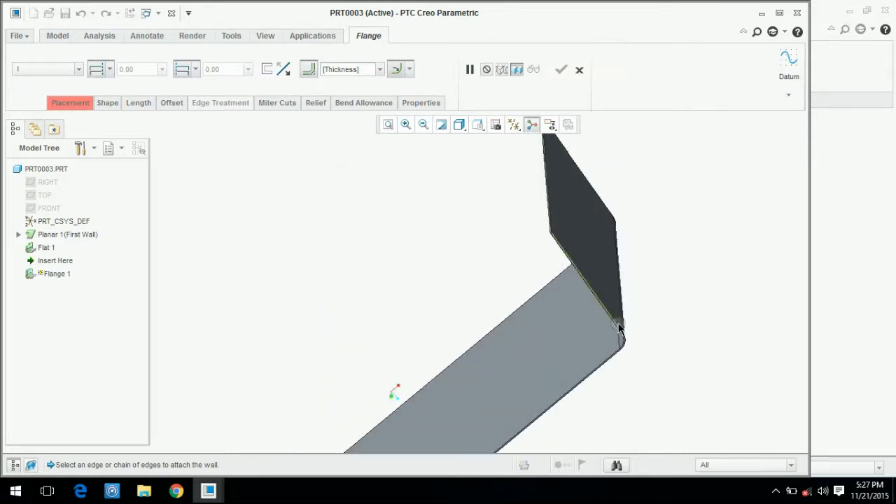
scroll(446, 210, "down", 5)
scroll(374, 326, "up", 6)
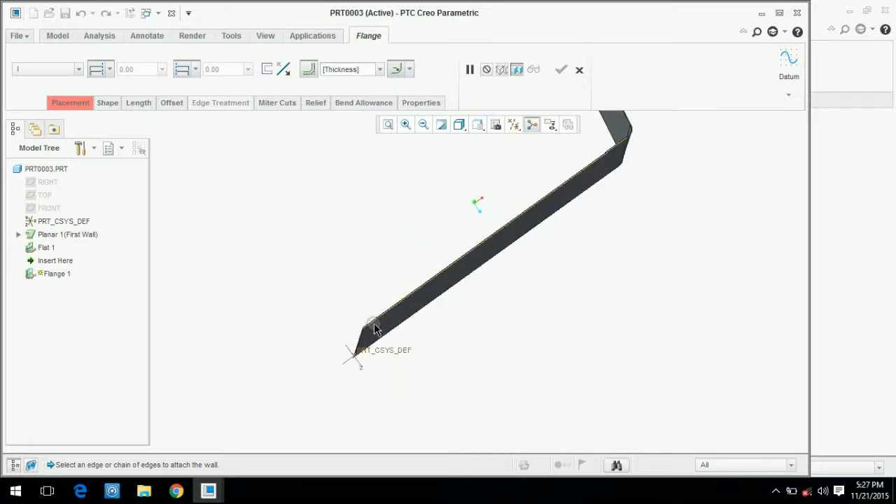
left_click(338, 324)
scroll(315, 310, "down", 4)
middle_click_drag(315, 310, 298, 240)
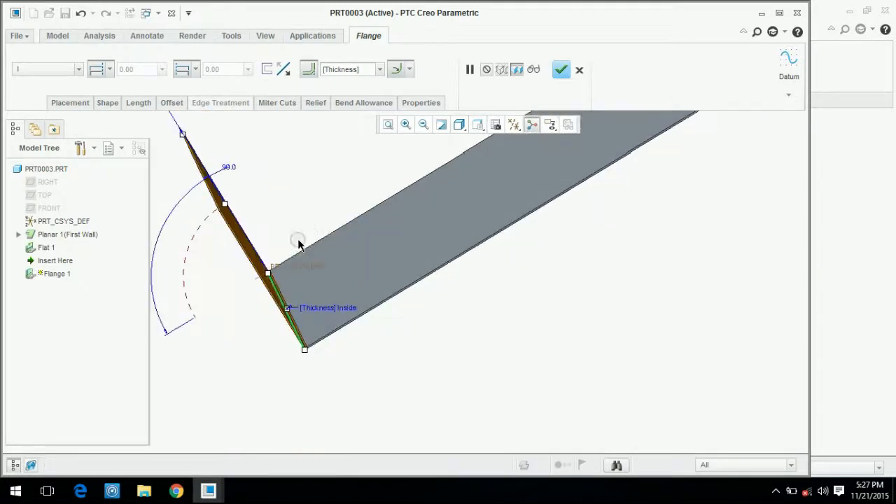
- Edit the flange's profile sketch in 2D orientation and delete its default straight line
left_click(106, 103)
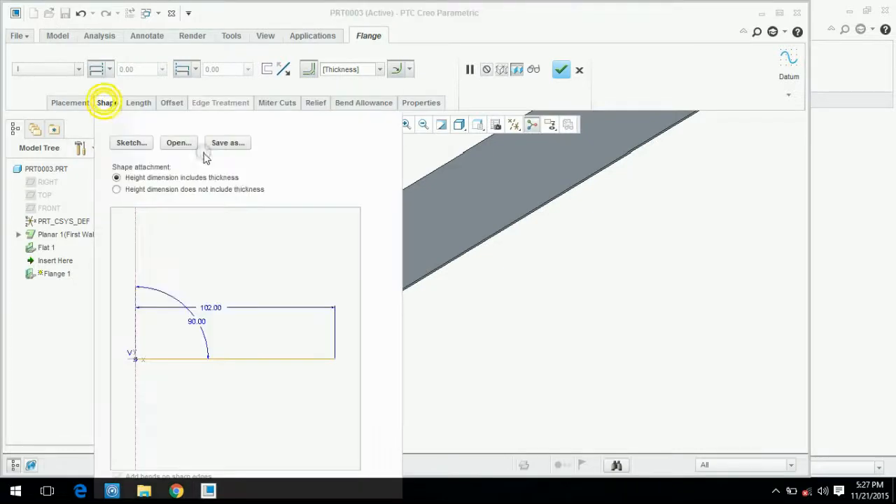
left_click(132, 144)
left_click(803, 317)
left_click(523, 125)
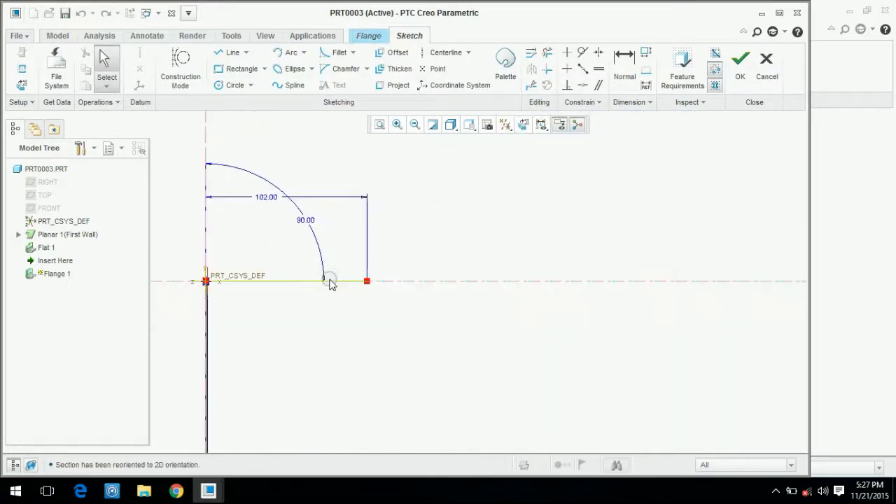
left_click(331, 282)
key("Delete")
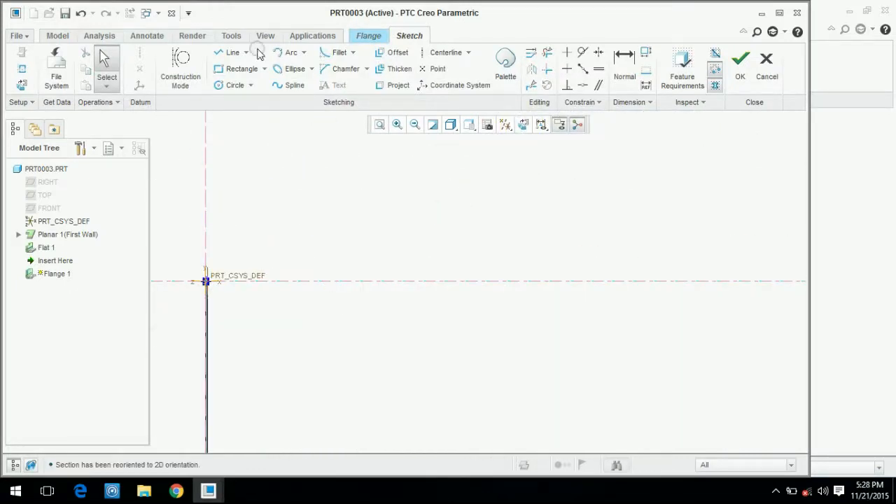
- Sketch a wavy six-point spline starting at the coordinate origin and spanning about 249 horizontally
left_click(290, 84)
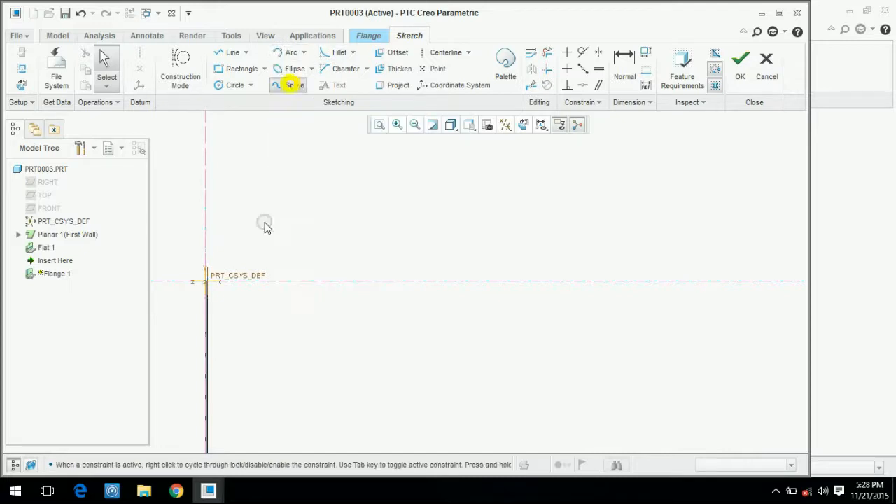
left_click(206, 281)
left_click(274, 233)
left_click(334, 282)
left_click(439, 238)
left_click(518, 312)
left_click(564, 306)
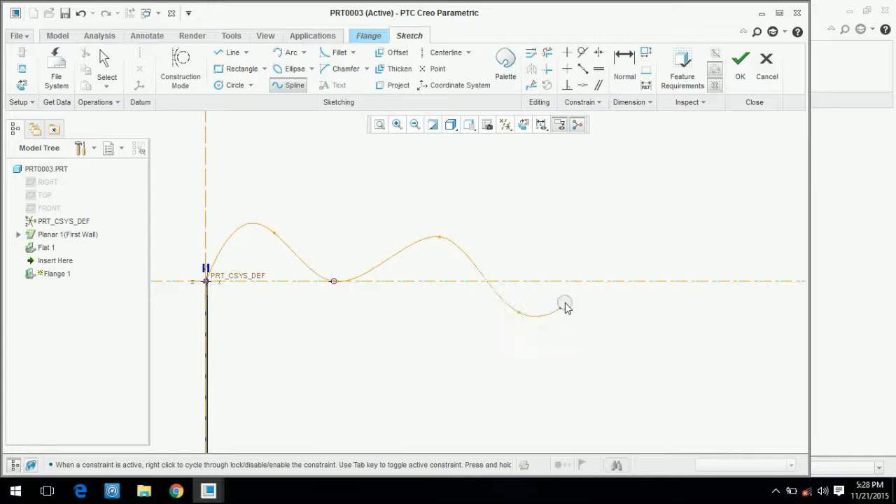
left_click(597, 253)
middle_click(624, 251)
middle_click(667, 232)
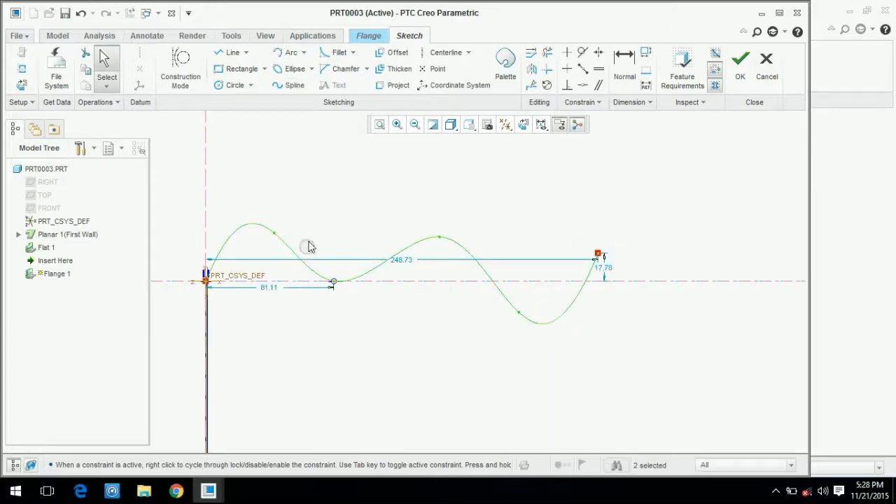
- Try to make the spline tangent to the planar wall's edge at the origin
scroll(362, 170, "down", 2)
left_click(584, 54)
scroll(214, 260, "up", 5)
scroll(210, 252, "down", 5)
left_click(203, 379)
left_click(209, 365)
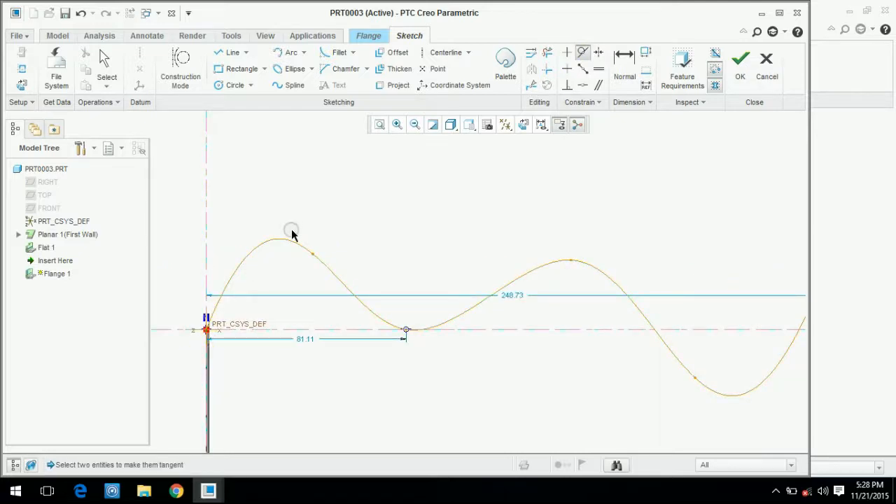
left_click(235, 275)
middle_click(235, 306)
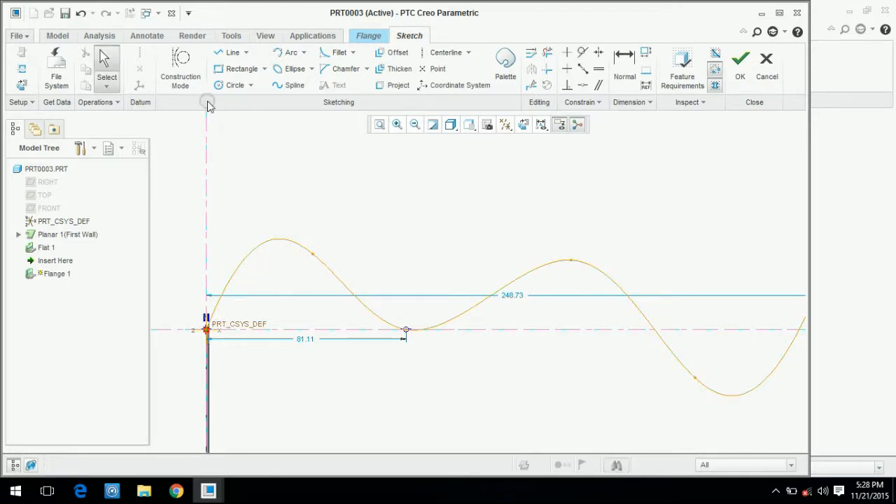
- Sketch a vertical construction line about 10.8 long downward from the origin along the wall
left_click(237, 52)
left_click(181, 70)
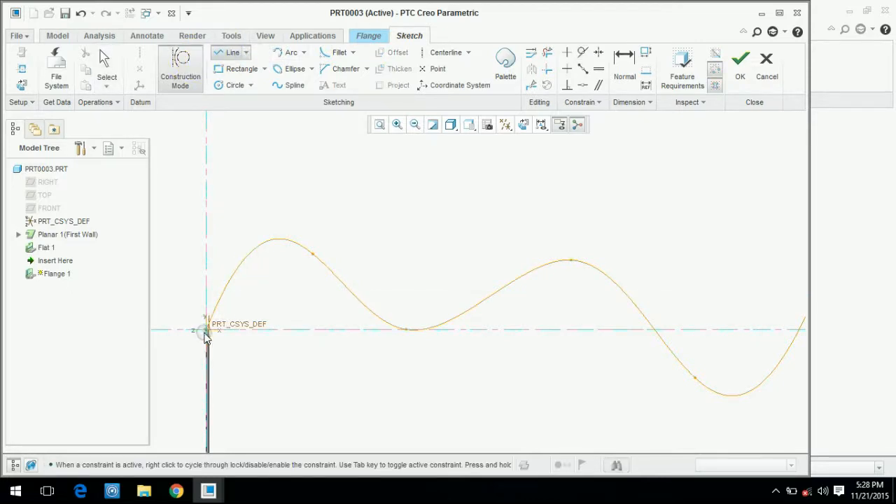
left_click(208, 354)
middle_click(208, 356)
middle_click(246, 274)
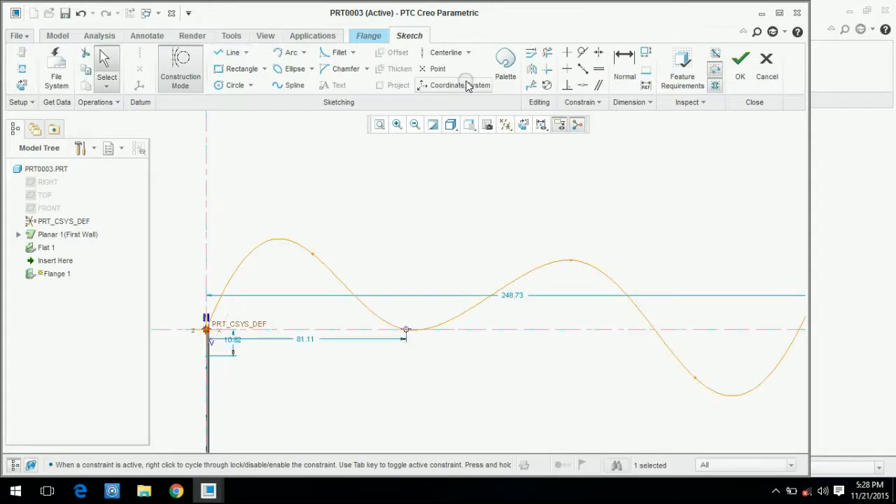
- Try to make the spline tangent to the vertical construction line
left_click(584, 54)
left_click(232, 279)
left_click(217, 356)
left_click(207, 344)
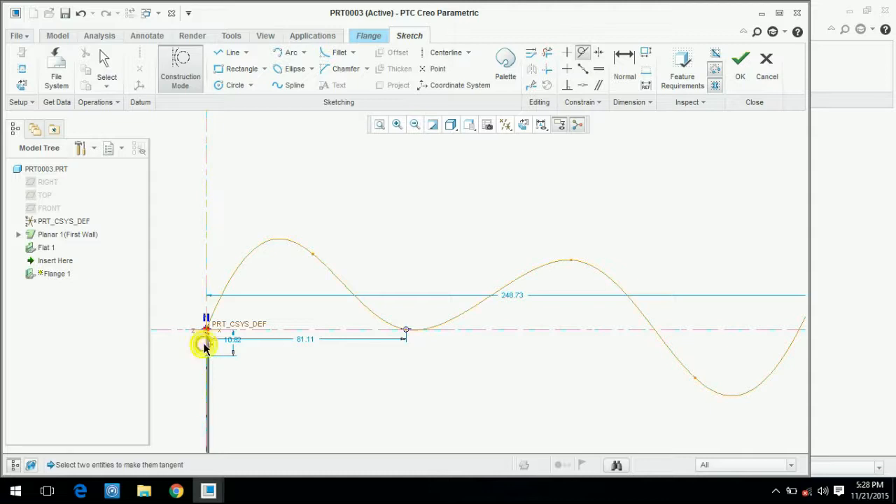
scroll(210, 329, "up", 6)
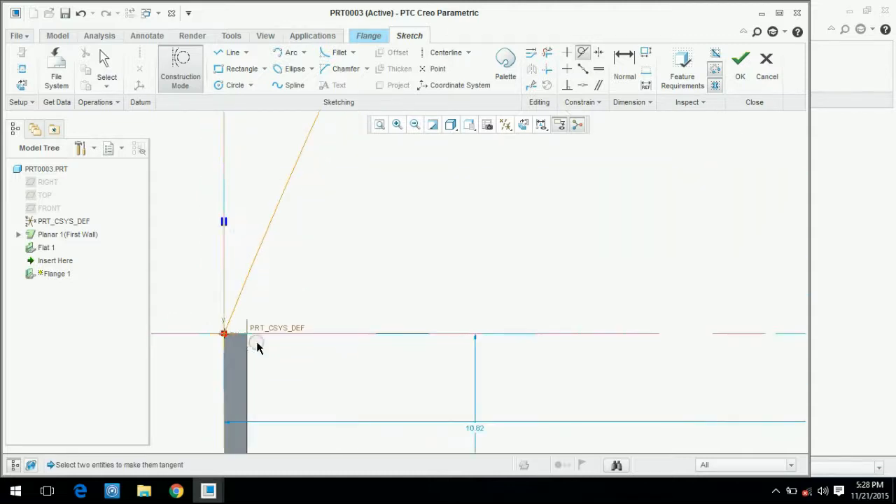
scroll(223, 335, "up", 1)
middle_click(293, 260)
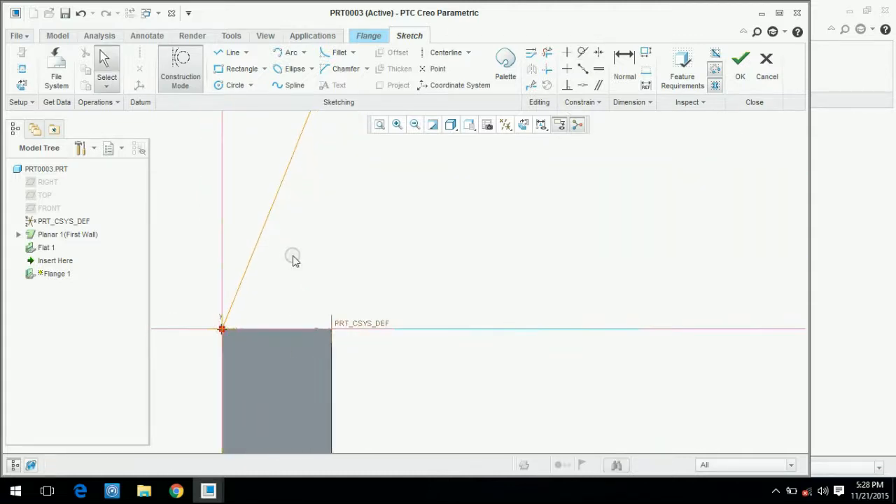
- Try to reshape the spline near the origin and delete it from the sketch
left_click_drag(250, 258, 236, 253)
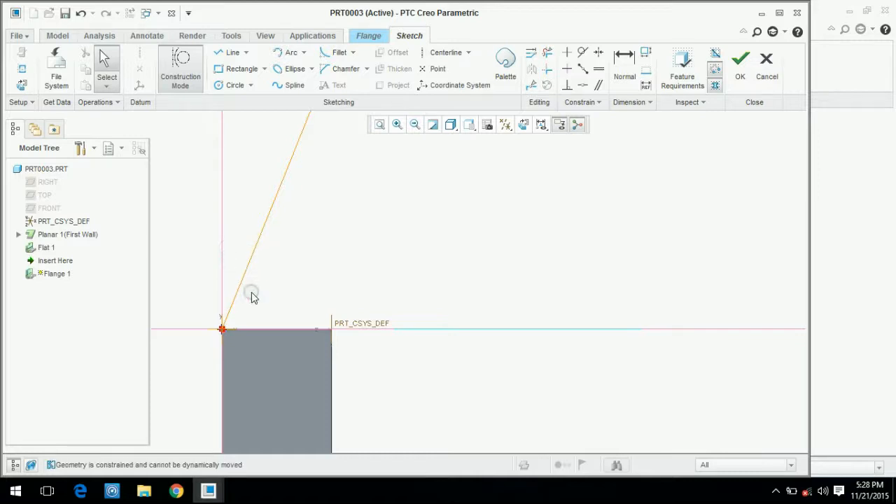
scroll(251, 296, "down", 4)
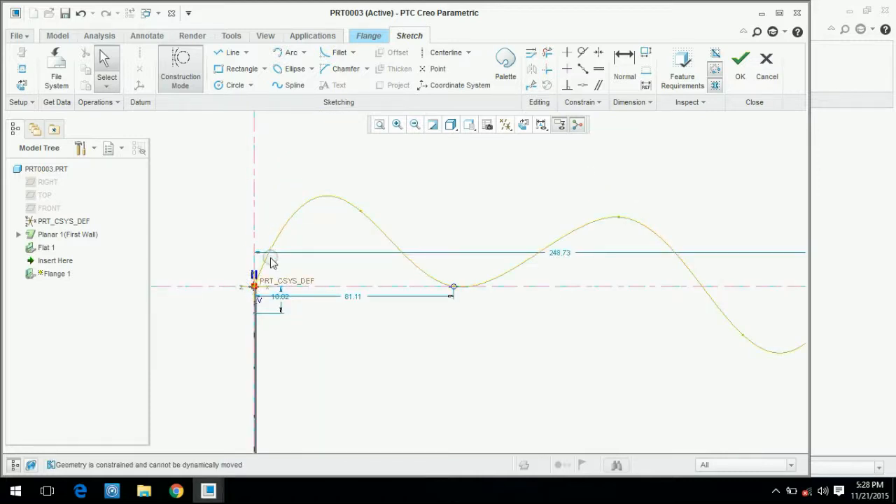
left_click(292, 212)
key("Delete")
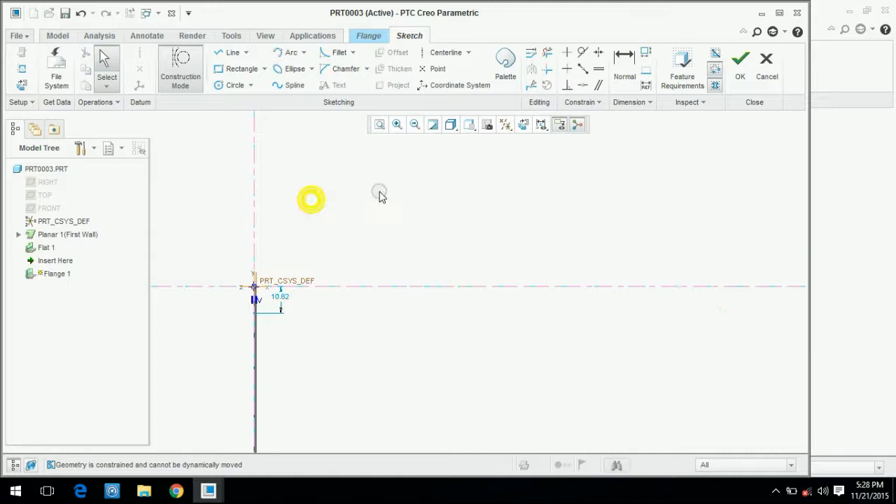
- Turn off construction mode and sketch a horizontal solid line about 15 long from the origin, away from the wall
left_click(234, 54)
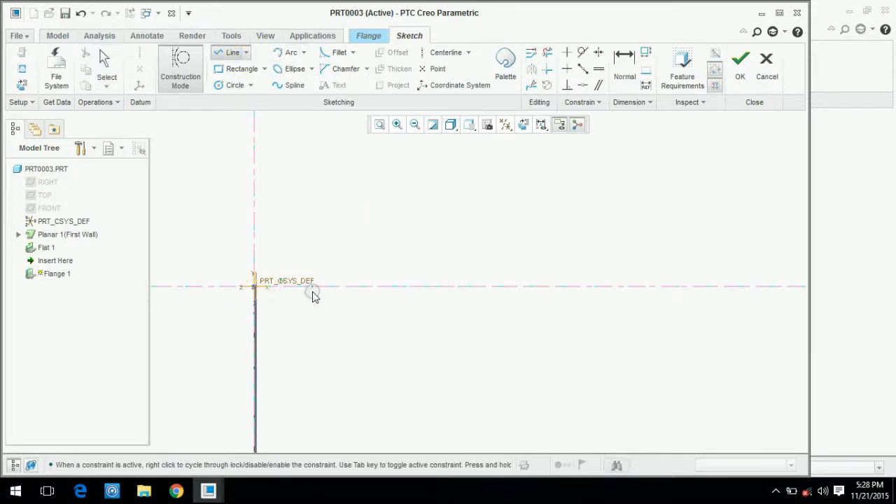
left_click(180, 69)
left_click(231, 53)
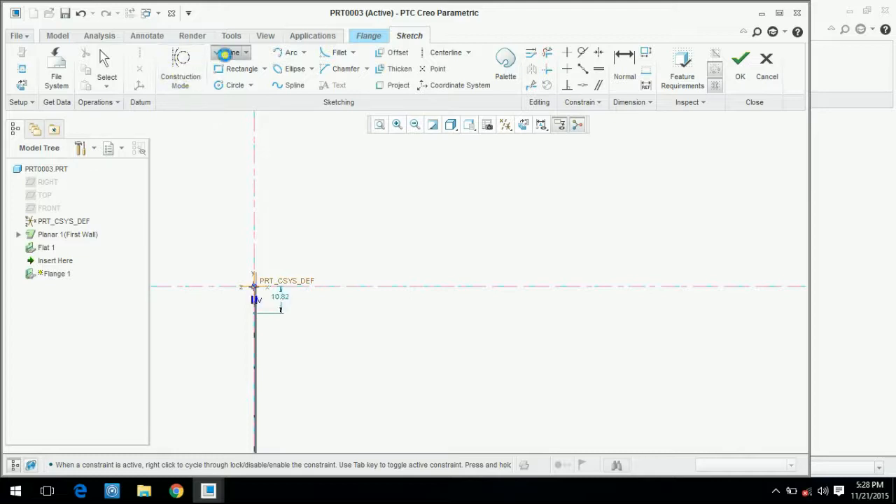
left_click(256, 287)
left_click(289, 286)
middle_click(315, 232)
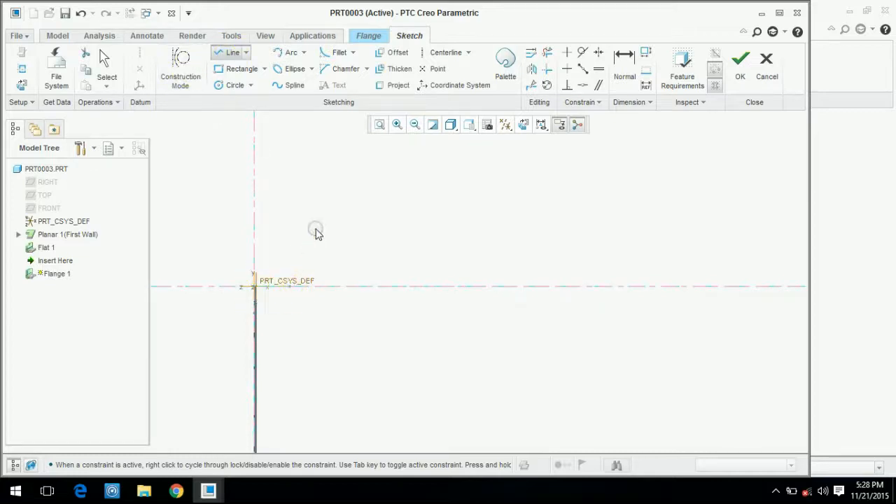
middle_click(315, 232)
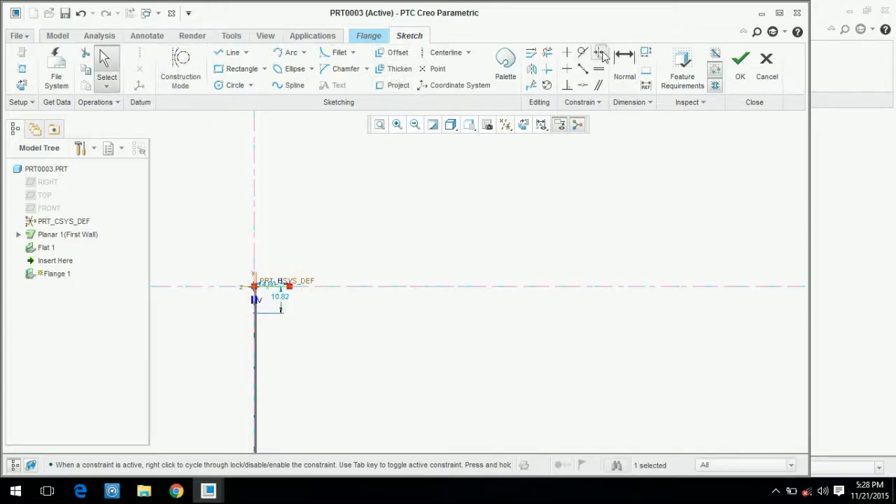
left_click(288, 85)
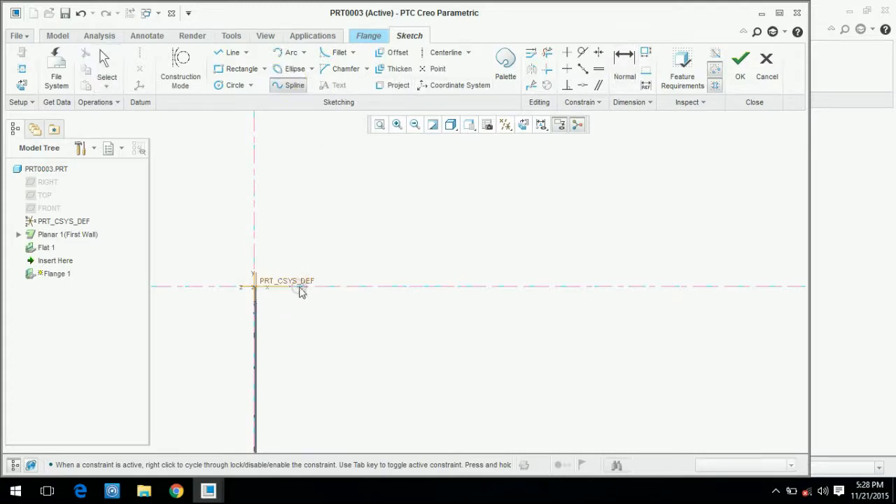
left_click(288, 288)
left_click(339, 355)
middle_click(338, 356)
middle_click(348, 339)
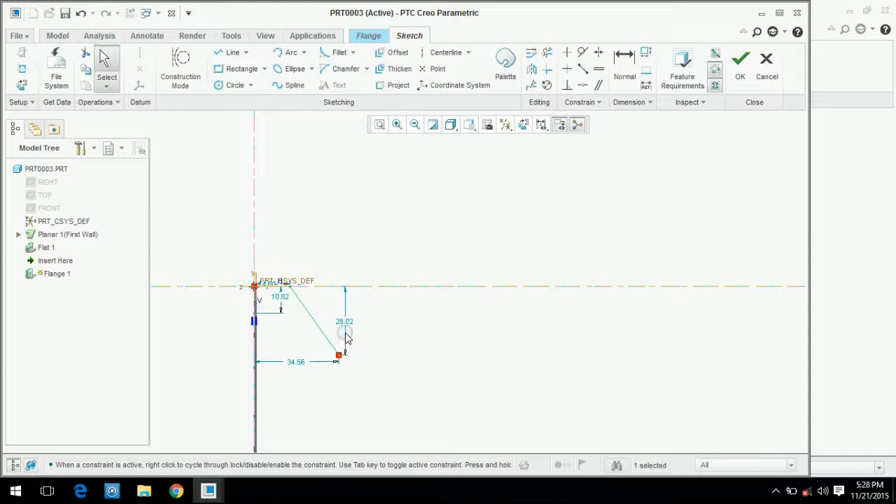
key("Delete")
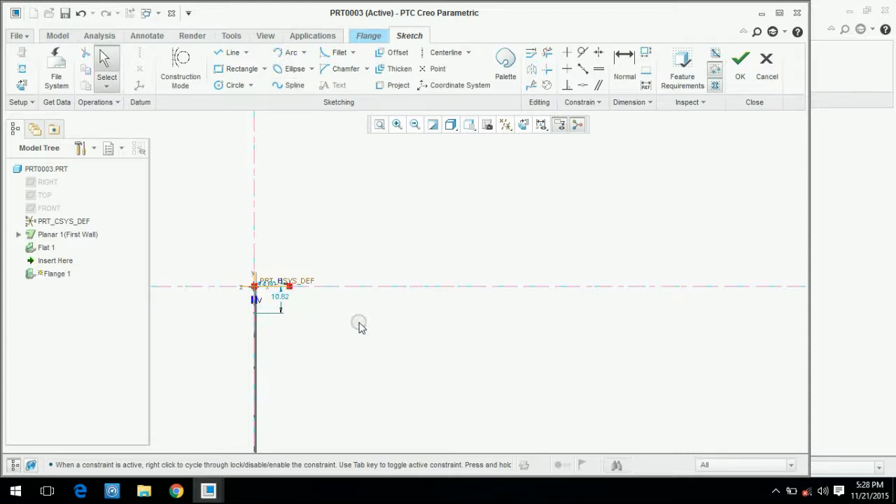
- Sketch a wavy six-point spline from the short line's free end, ending about 158 horizontally from the origin and 12 below it
left_click(282, 85)
left_click(289, 286)
left_click(328, 330)
left_click(355, 249)
left_click(464, 351)
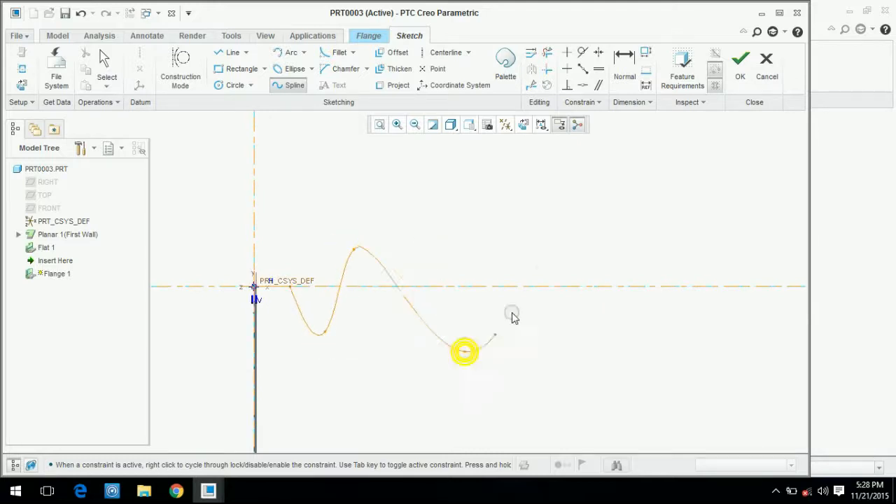
left_click(571, 271)
left_click(641, 316)
middle_click(668, 263)
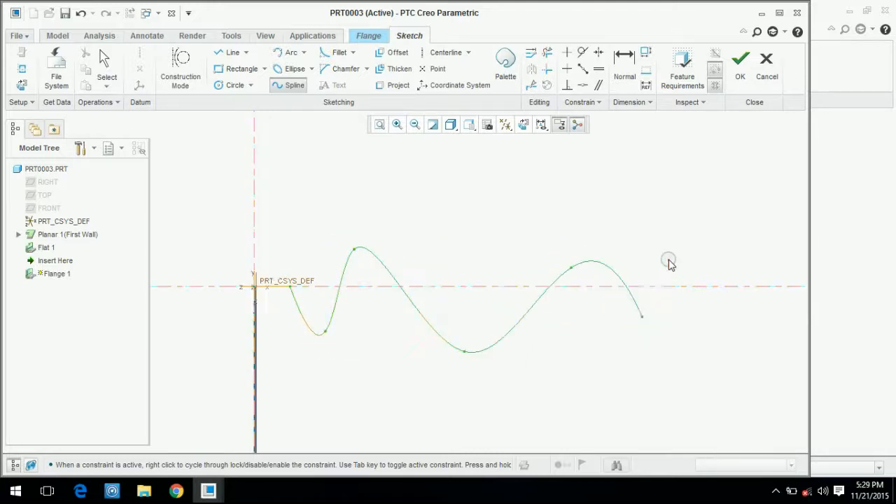
middle_click(337, 327)
- Make the spline tangent to the short horizontal line
left_click(582, 54)
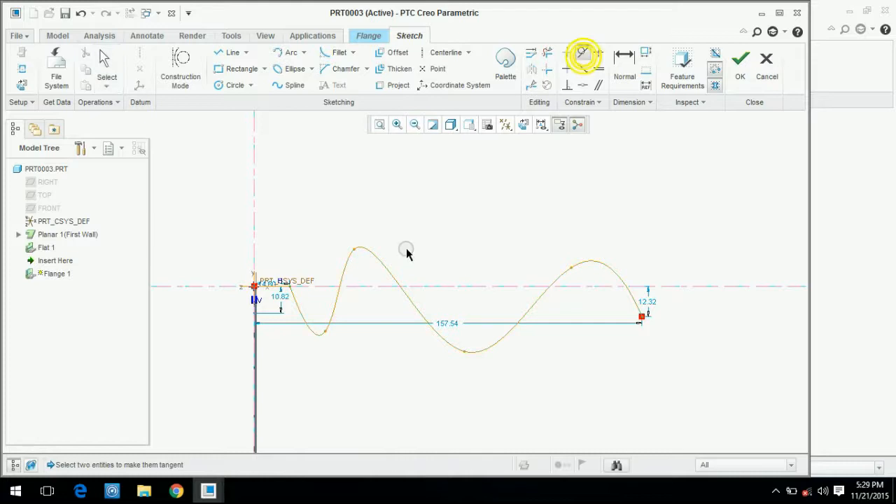
left_click(284, 287)
middle_click(324, 216)
scroll(364, 273, "down", 1)
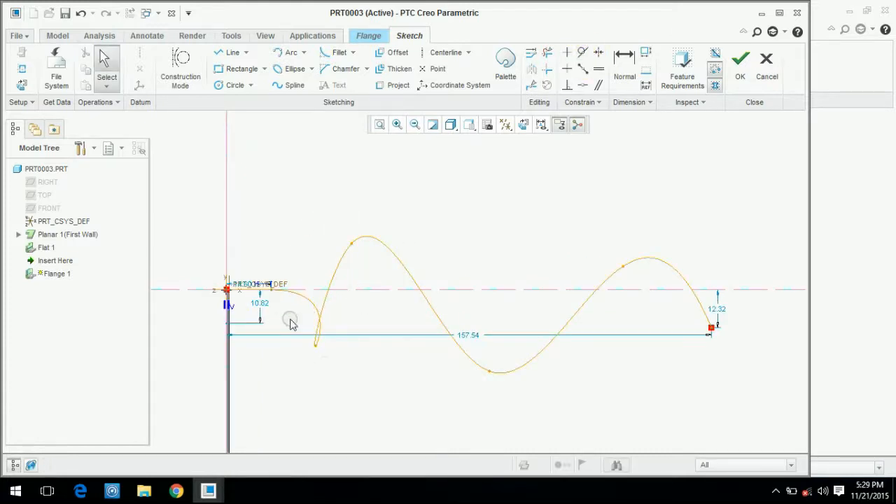
- Smooth the spline by repositioning its second, third and fourth points, and finish the profile sketch
left_click_drag(350, 245, 493, 248)
left_click_drag(315, 353, 393, 247)
left_click_drag(490, 374, 538, 304)
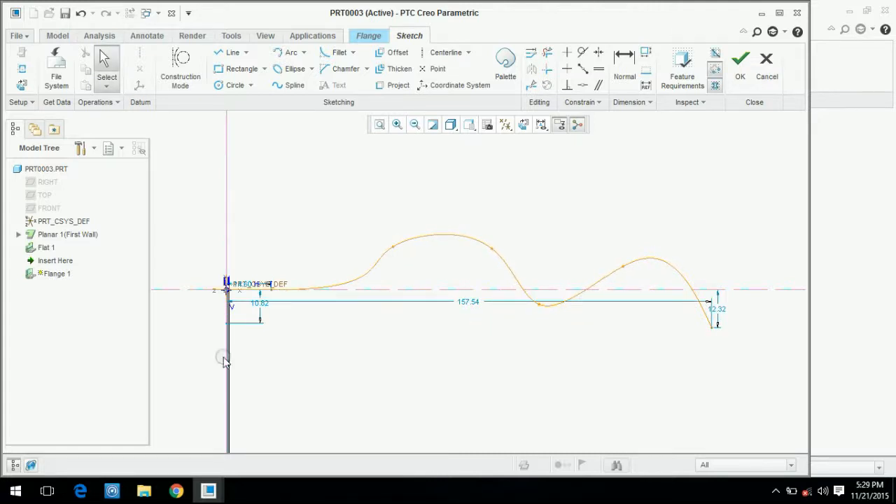
left_click(741, 65)
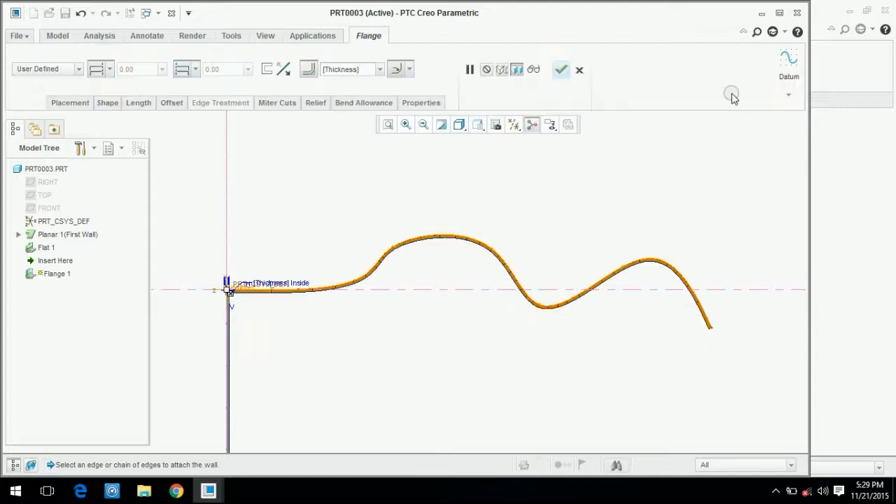
- Set the wavy flange's inside bend radius to 10
middle_click_drag(418, 181, 440, 83)
scroll(312, 398, "down", 4)
scroll(414, 247, "down", 2)
scroll(384, 169, "down", 4)
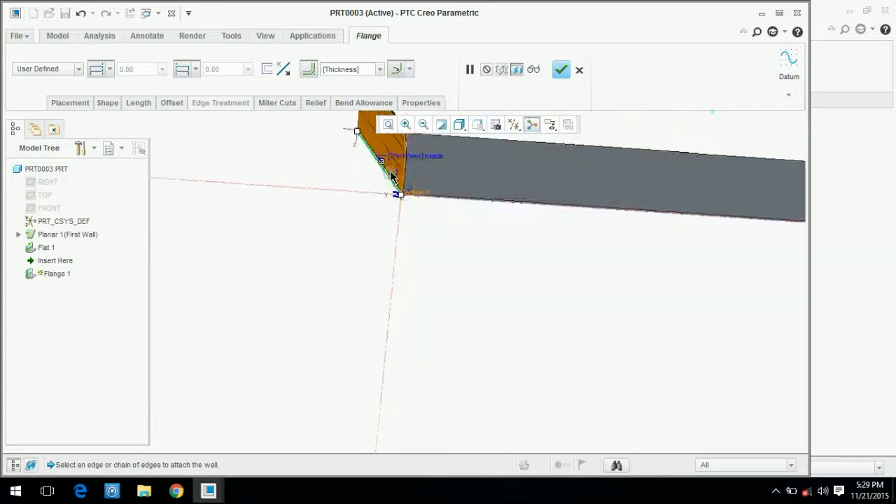
scroll(420, 205, "down", 2)
scroll(445, 228, "down", 2)
scroll(439, 275, "up", 5)
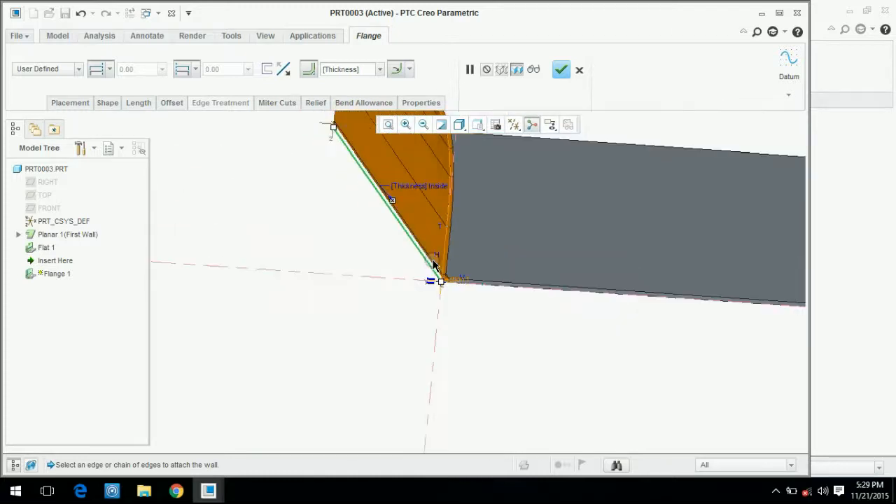
left_click(374, 69)
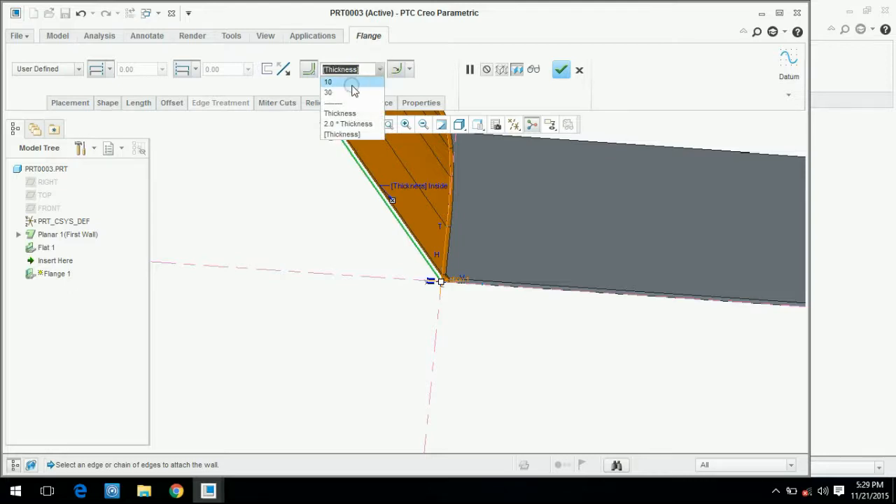
left_click(352, 85)
- Adjust the flange's inside bend radius graphically to 9.10 and complete the flange wall
middle_click_drag(430, 268, 423, 225)
mouse_move(429, 222)
left_mouse_down()
mouse_move(464, 214)
mouse_move(418, 227)
left_mouse_up()
mouse_move(418, 227)
middle_mouse_down()
mouse_move(482, 210)
mouse_move(408, 236)
middle_mouse_up()
left_click_drag(407, 233, 412, 222)
left_click(557, 70)
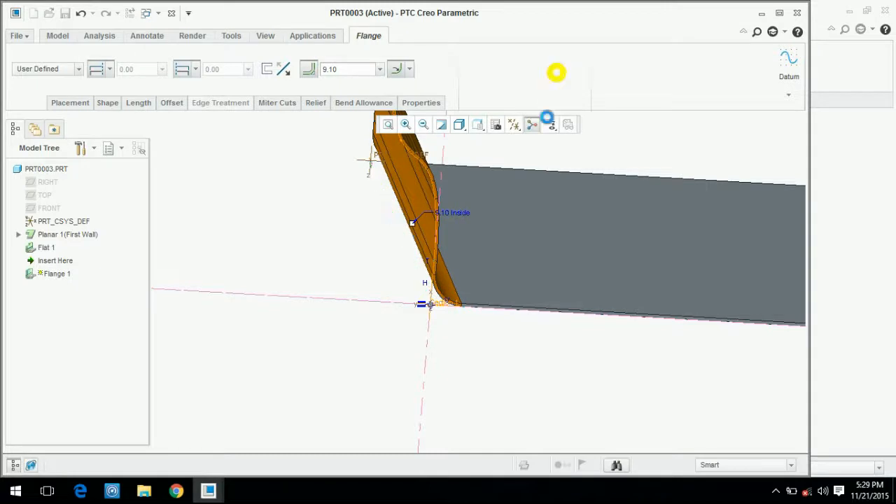
- Start a second flange wall and attach it to the planar wall's long edge between the two existing walls
middle_click_drag(466, 384, 216, 348)
left_click(340, 64)
left_click(575, 366)
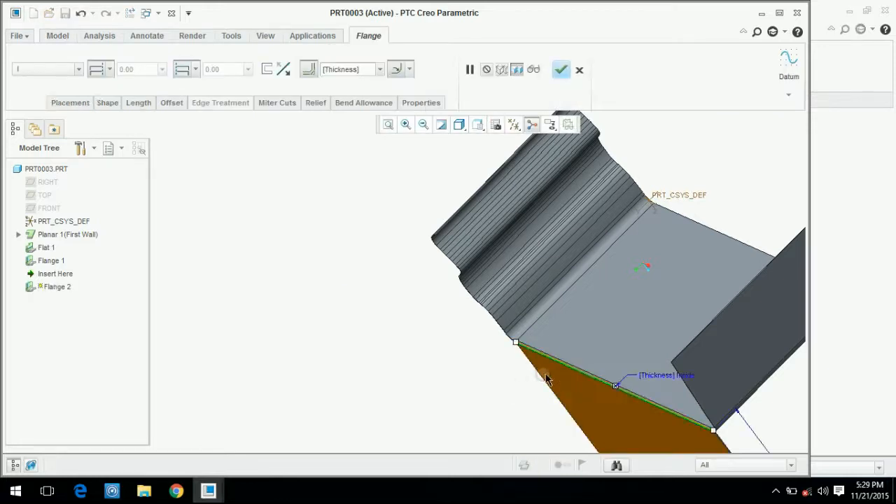
middle_click_drag(561, 385, 547, 352)
scroll(606, 371, "up", 5)
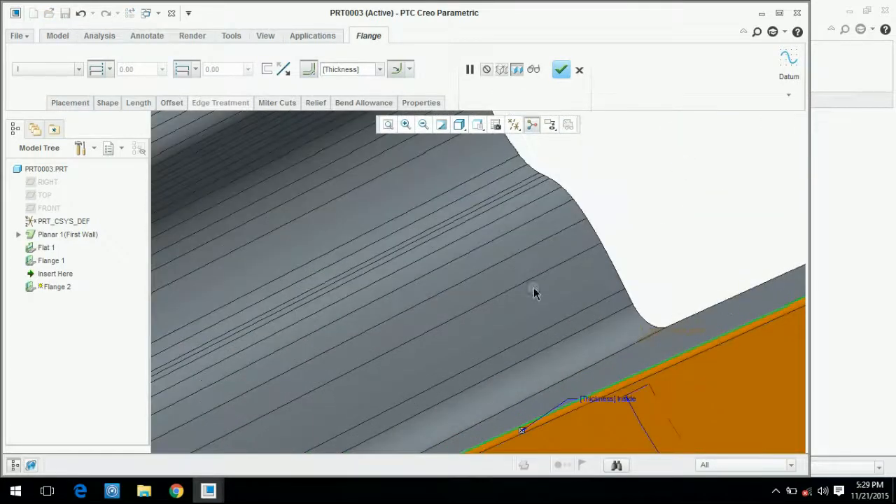
- Remove the second flange's placement edge and attach the flange to the parallel edge on the wall's opposite face
left_click(60, 96)
right_click(140, 133)
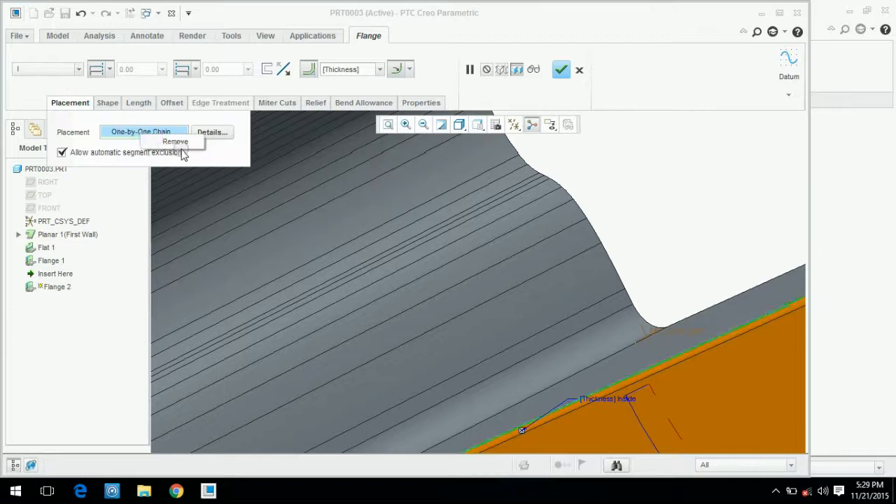
left_click(173, 139)
left_click(638, 377)
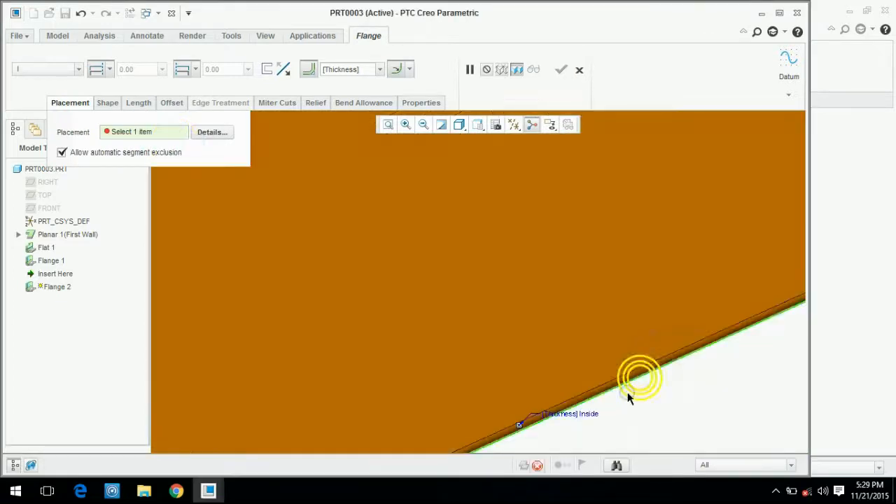
scroll(567, 347, "down", 3)
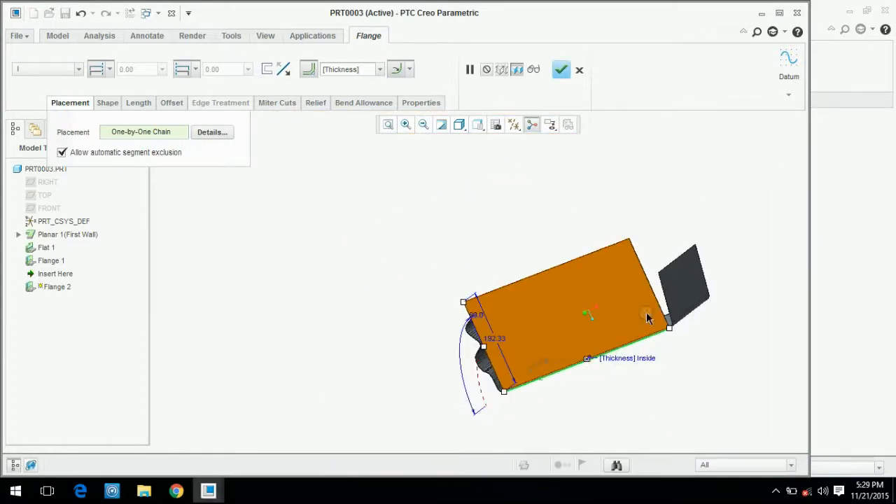
- Complete the second flange wall and reopen its definition for editing
scroll(629, 336, "up", 4)
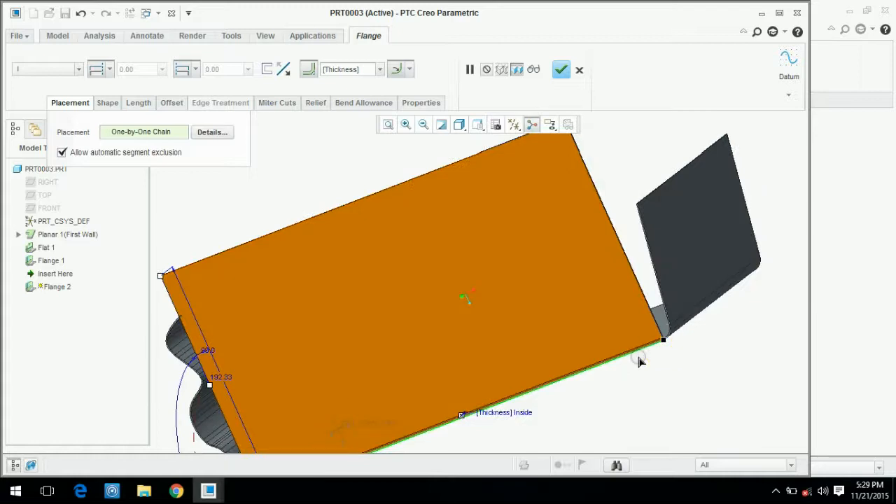
middle_click(666, 350)
left_click(621, 331)
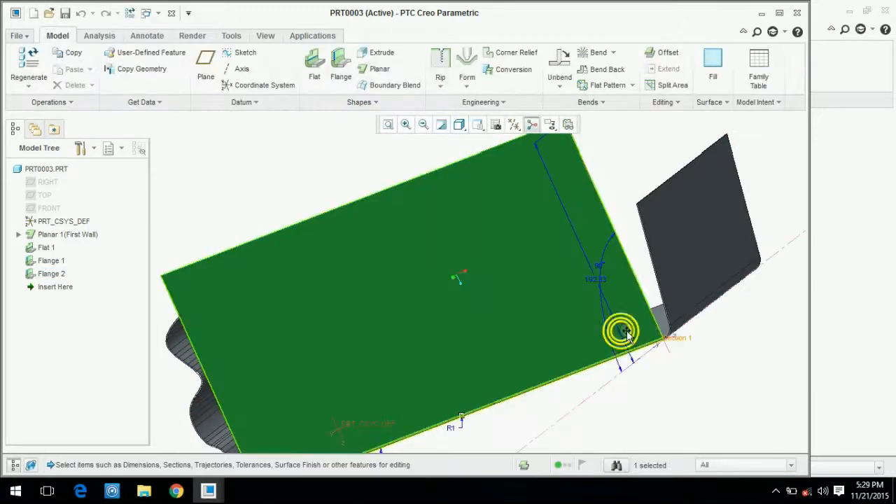
left_click(49, 274)
right_click(49, 274)
left_click(76, 34)
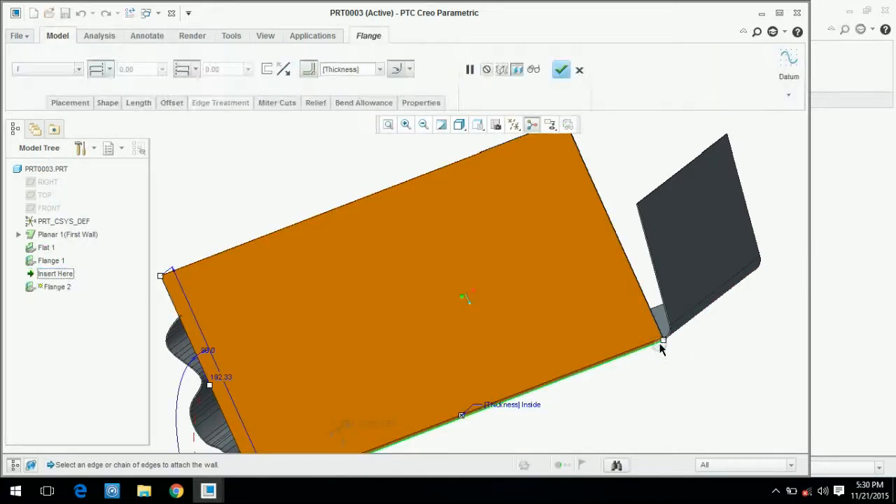
- Try the Arc and S profiles on the second flange wall and check their shape sketches
scroll(603, 376, "down", 3)
mouse_move(552, 363)
middle_mouse_down()
mouse_move(595, 334)
mouse_move(580, 340)
middle_mouse_up()
scroll(381, 384, "up", 5)
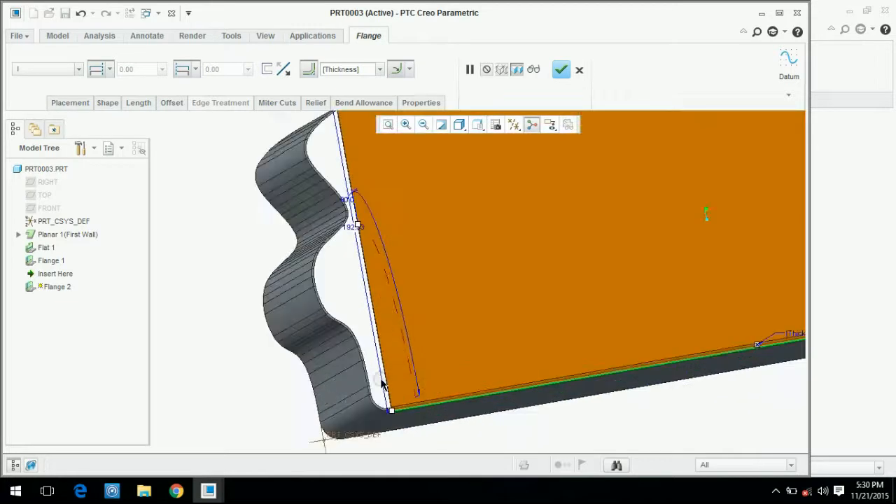
mouse_move(433, 233)
middle_mouse_down()
mouse_move(441, 225)
mouse_move(427, 259)
mouse_move(445, 269)
mouse_move(443, 286)
mouse_move(443, 266)
mouse_move(383, 291)
mouse_move(356, 350)
mouse_move(179, 145)
middle_mouse_up()
left_click(73, 103)
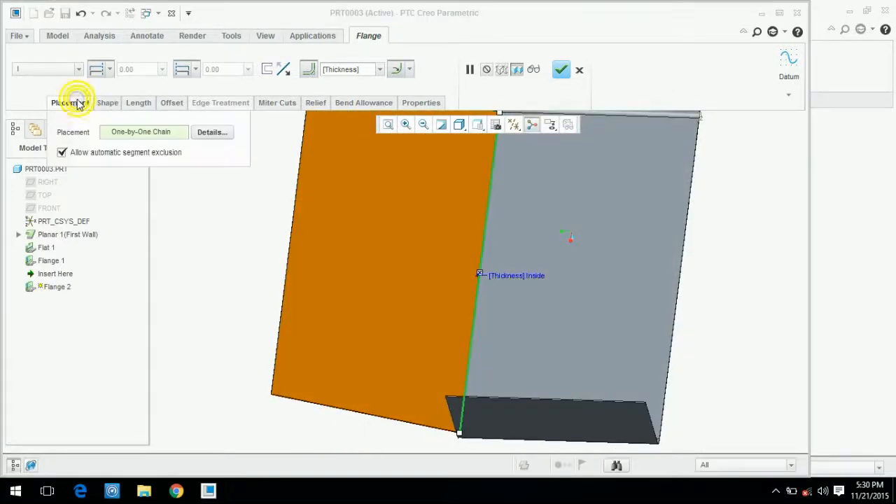
left_click(105, 102)
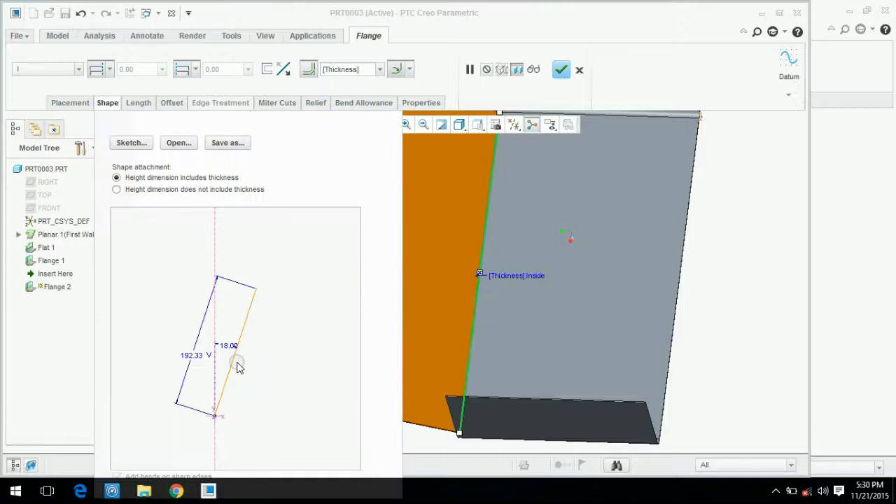
left_click(78, 70)
left_click(44, 89)
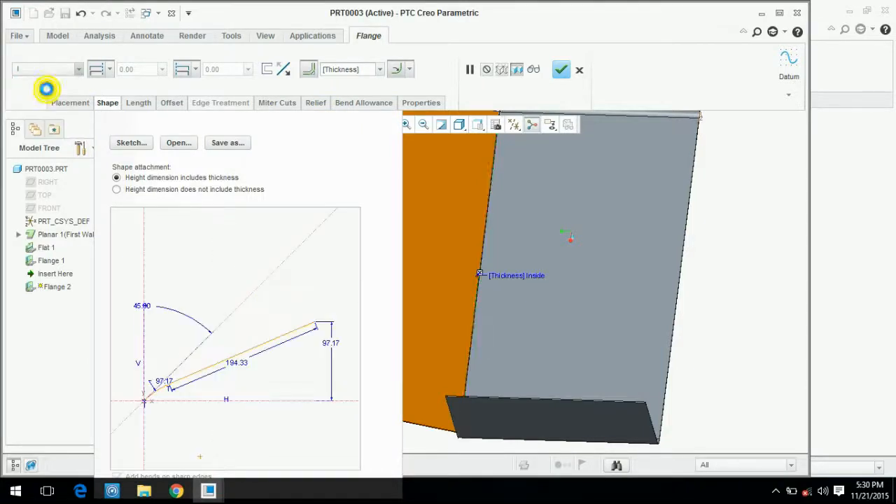
left_click(46, 69)
left_click(39, 98)
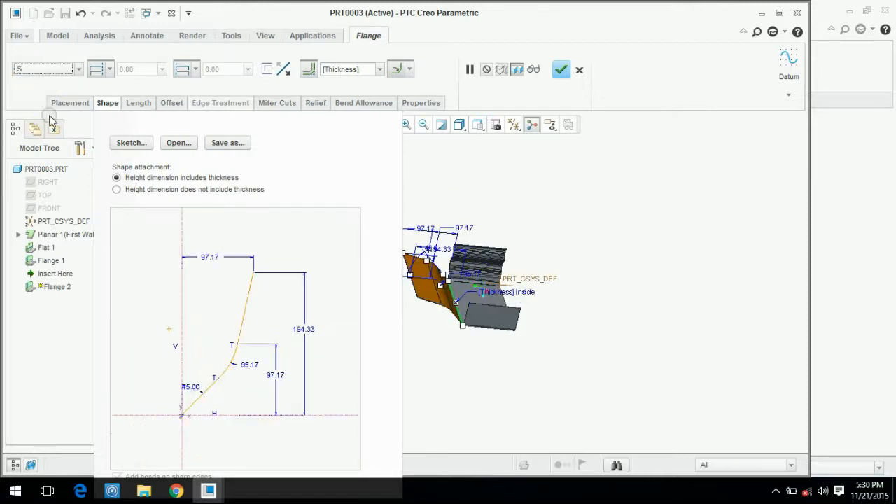
- Try the Open and Flushed profiles on the second flange and inspect the resulting edge up close
left_click(44, 69)
left_click(31, 109)
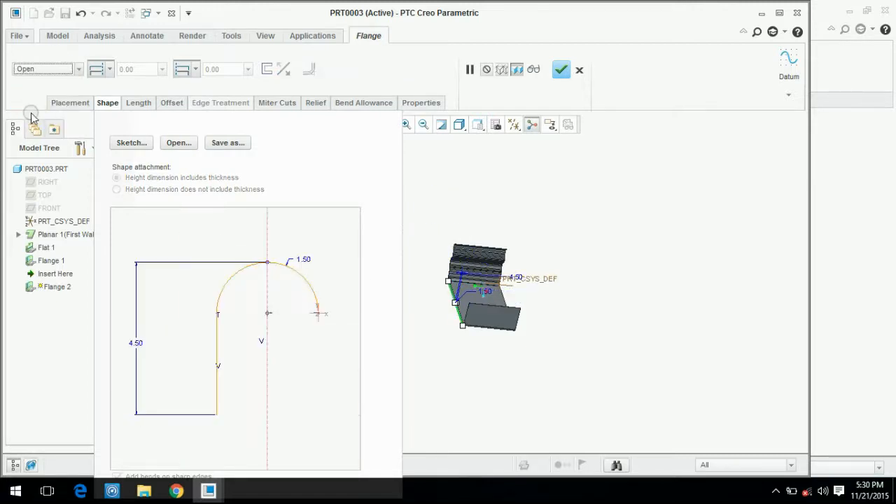
scroll(506, 369, "down", 10)
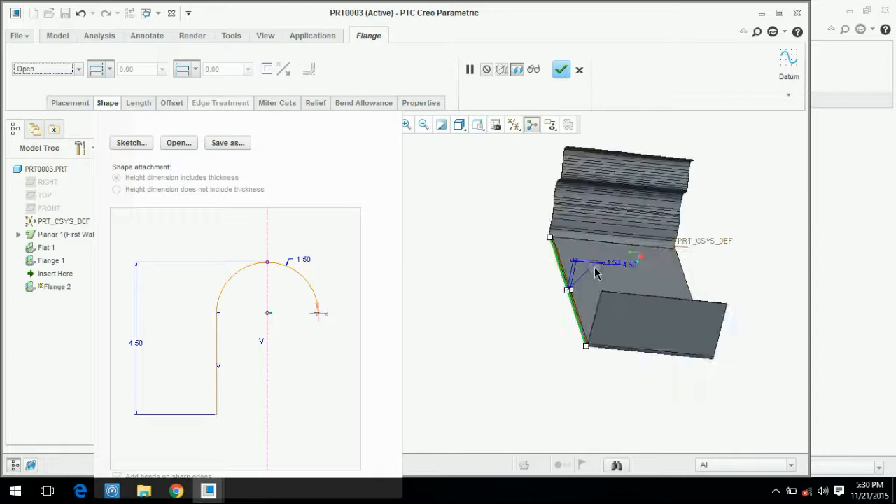
mouse_move(539, 283)
middle_mouse_down()
mouse_move(544, 230)
mouse_move(531, 260)
mouse_move(486, 304)
mouse_move(537, 280)
mouse_move(532, 289)
middle_mouse_up()
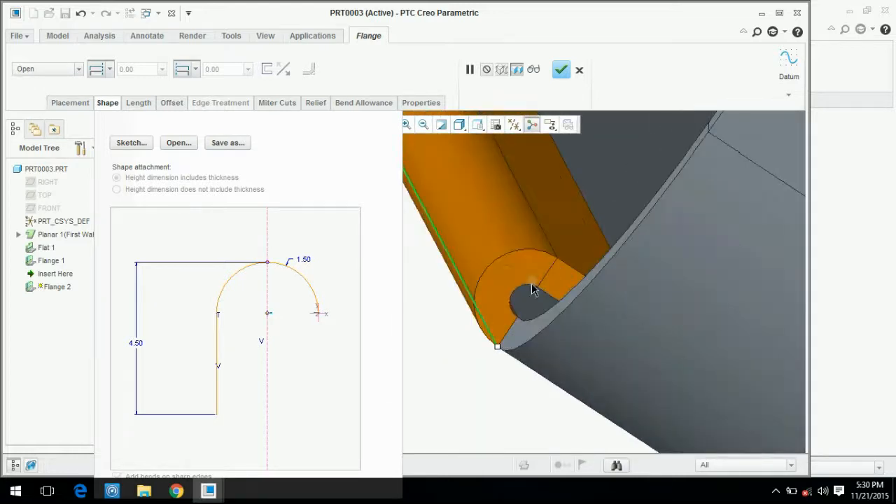
left_click(77, 70)
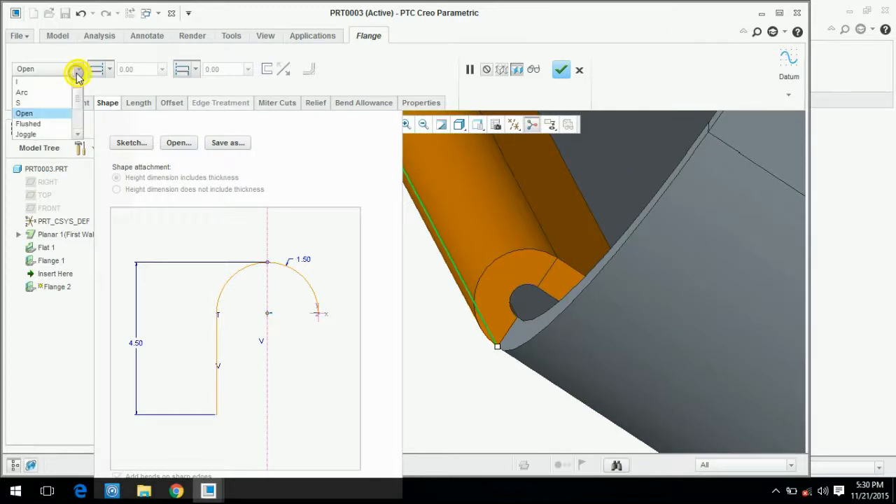
left_click(28, 123)
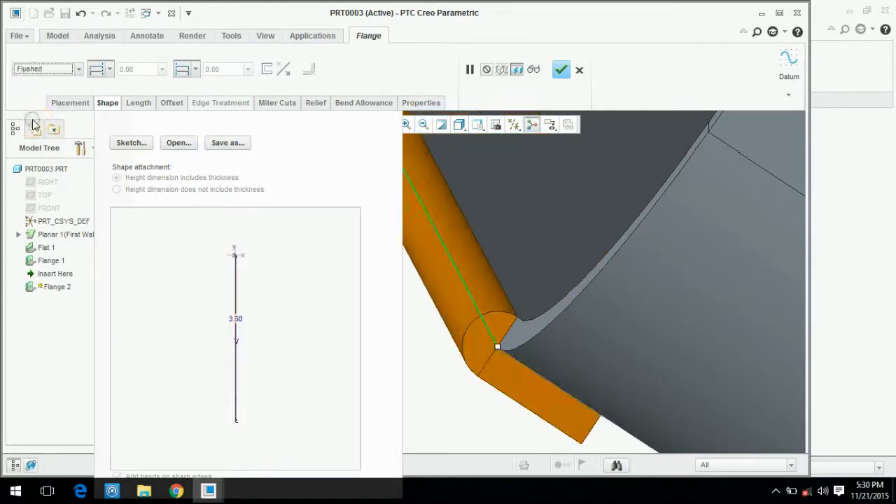
- Set the second flange's profile to Joggle and browse the remaining profile types
left_click(80, 70)
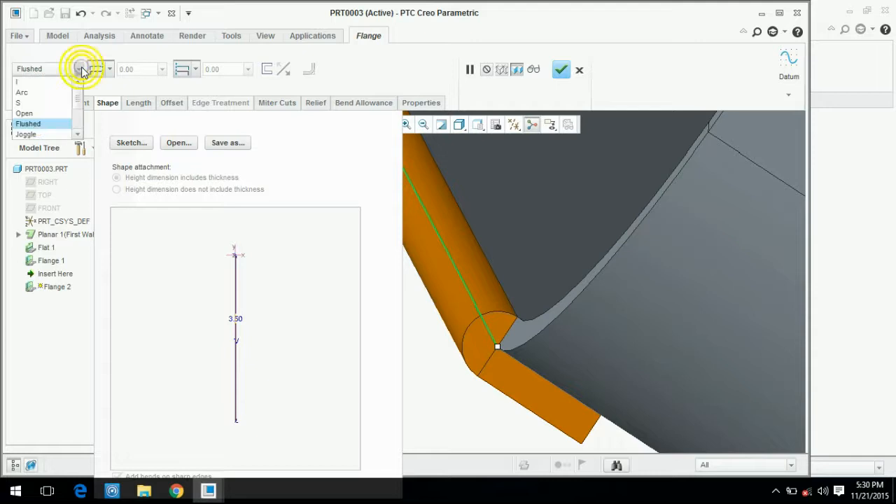
left_click(68, 135)
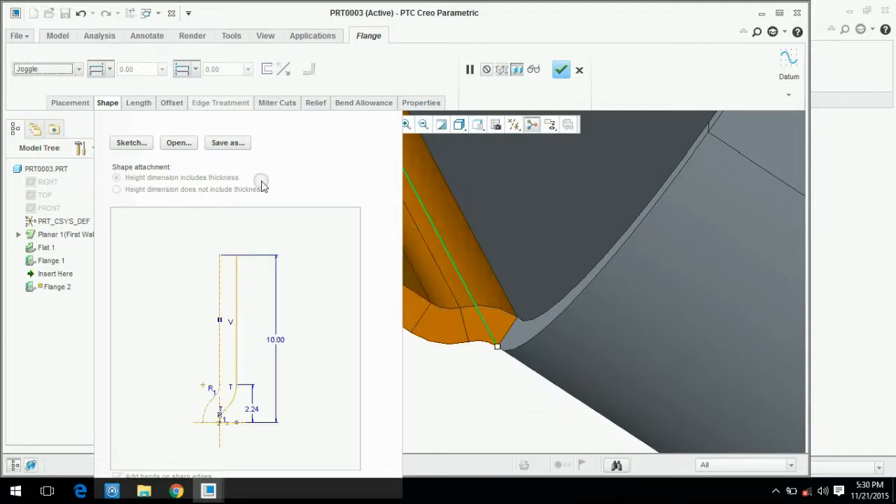
left_click(80, 70)
left_click_drag(76, 99, 75, 127)
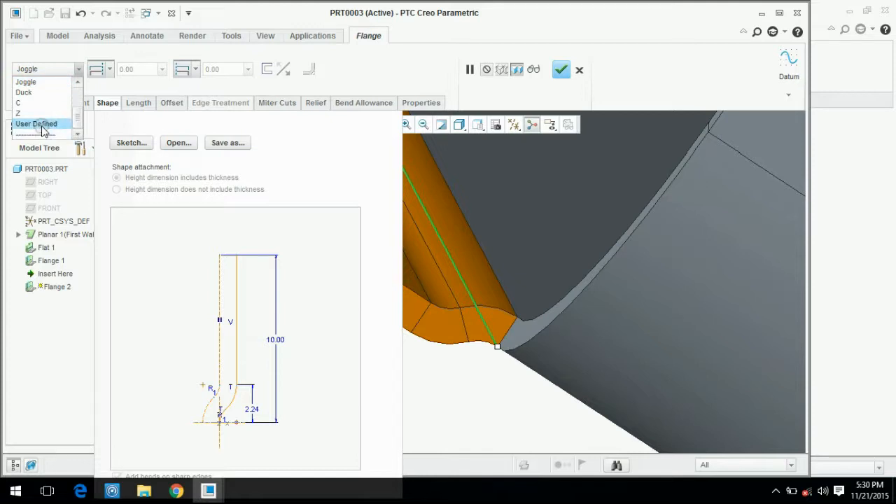
- Set the flange's first end to Blind and stretch the joggle's curved transition graphically to 6.10
left_click(112, 73)
left_click(110, 70)
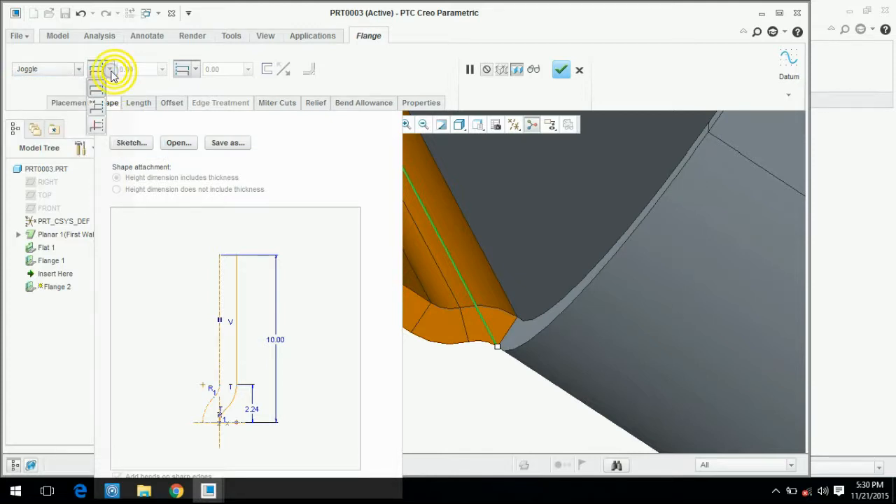
left_click(96, 107)
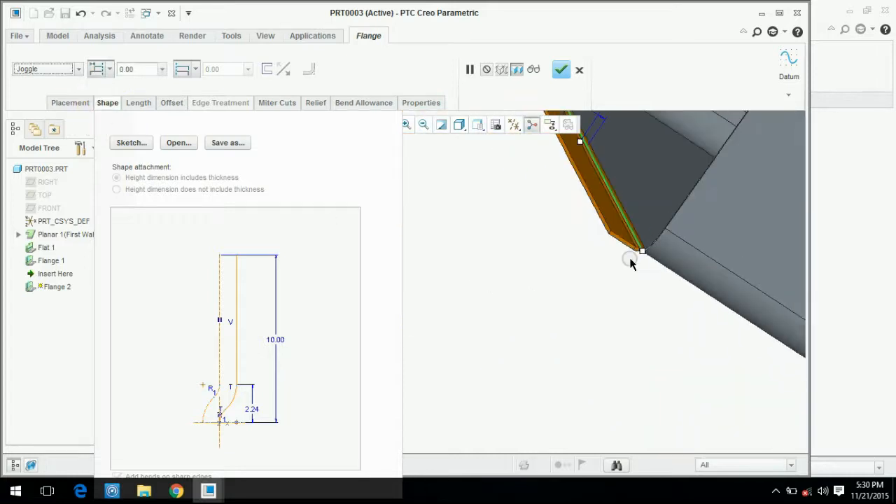
mouse_move(590, 277)
middle_mouse_down()
mouse_move(530, 189)
mouse_move(526, 204)
mouse_move(585, 231)
mouse_move(590, 260)
mouse_move(549, 286)
middle_mouse_up()
left_click_drag(549, 290, 502, 272)
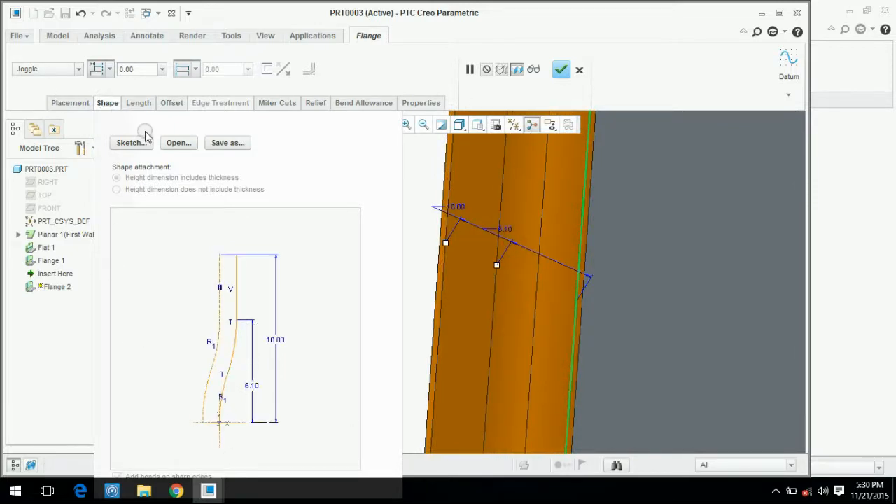
left_click(109, 70)
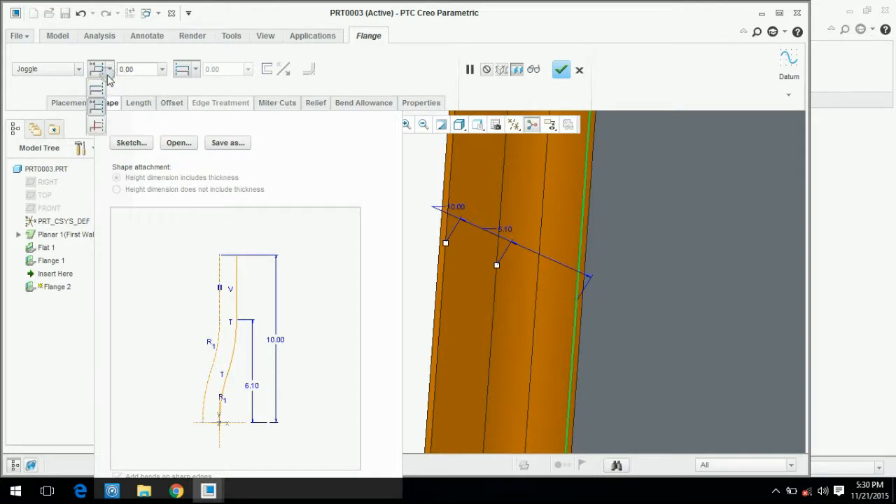
left_click(97, 106)
- Offset the joggle flange with respect to its attachment edge, using the Automatic offset type
left_click(138, 102)
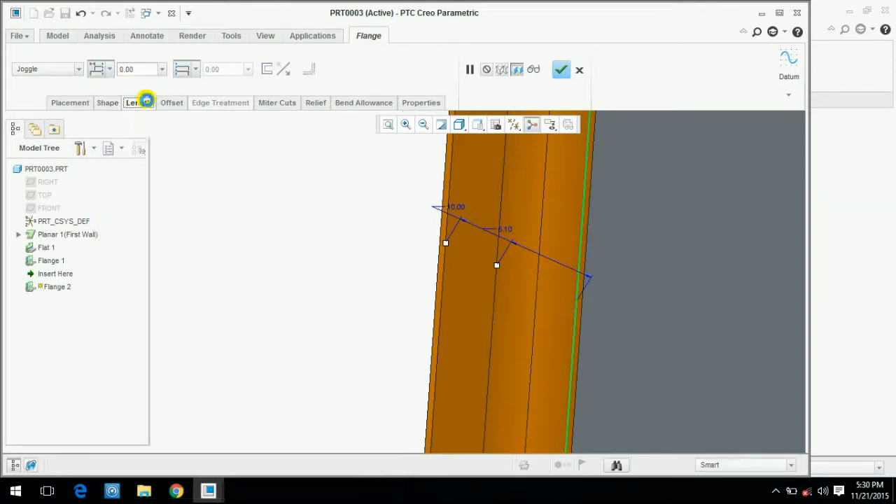
left_click(171, 103)
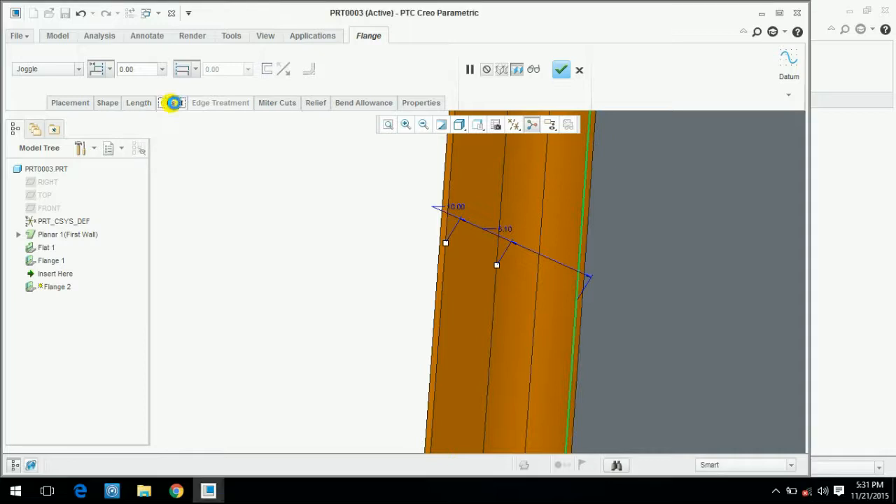
left_click(223, 135)
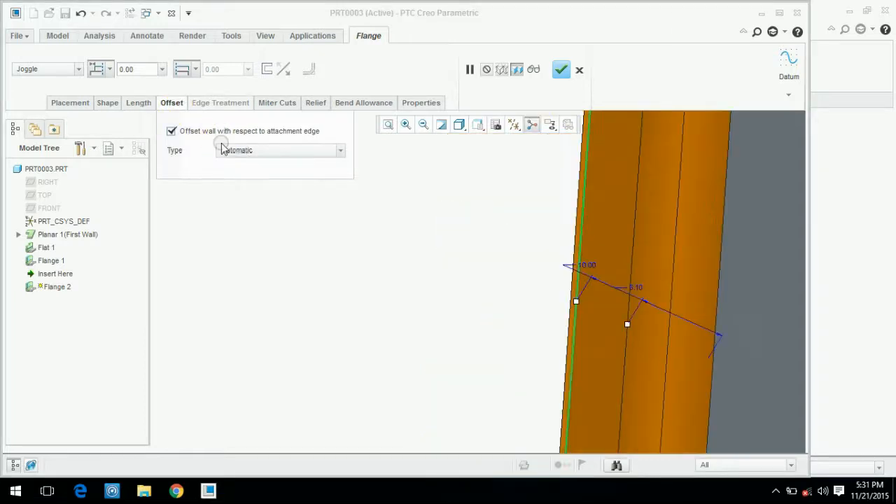
scroll(372, 251, "up", 5)
scroll(372, 258, "up", 5)
middle_click_drag(377, 308, 431, 379)
scroll(413, 351, "down", 6)
scroll(374, 305, "up", 3)
left_click(299, 152)
left_click(250, 162)
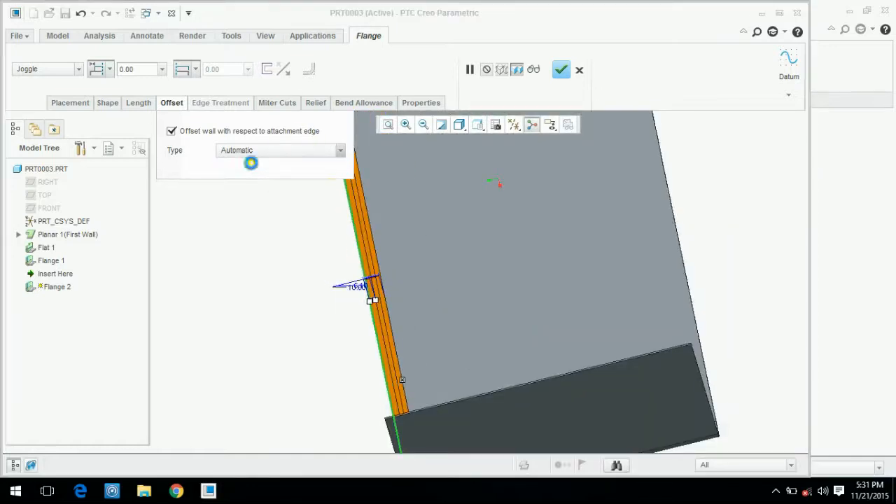
- Try the By value offset type for the joggle flange and turn the wall offset off
left_click(282, 155)
left_click(242, 183)
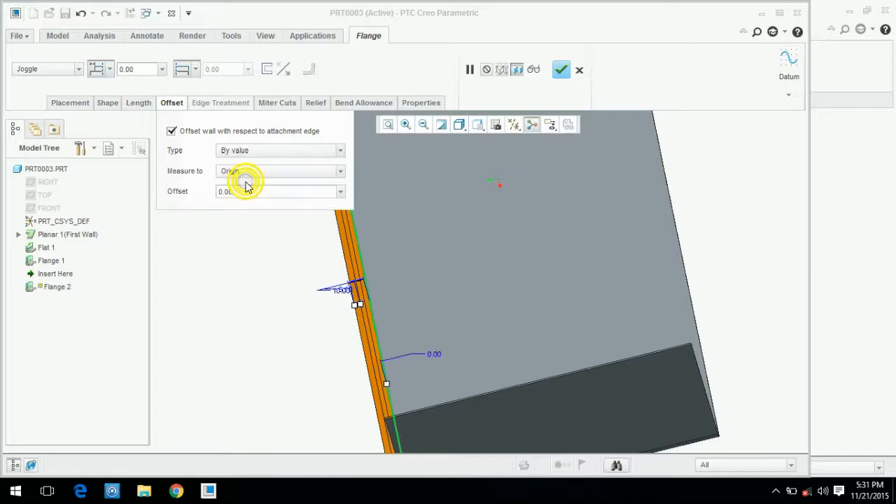
left_click(172, 131)
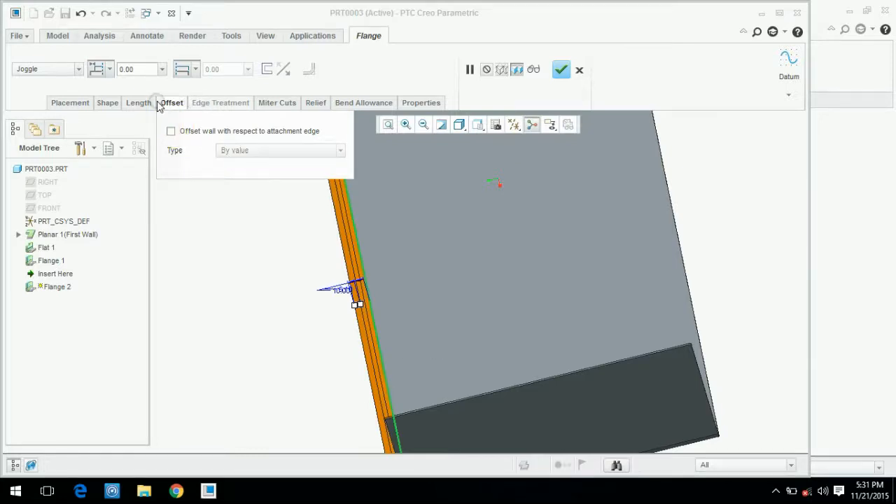
- Set the Blind length value at the joggle flange's first end to 10
left_click(153, 103)
left_click(164, 132)
left_click(240, 132)
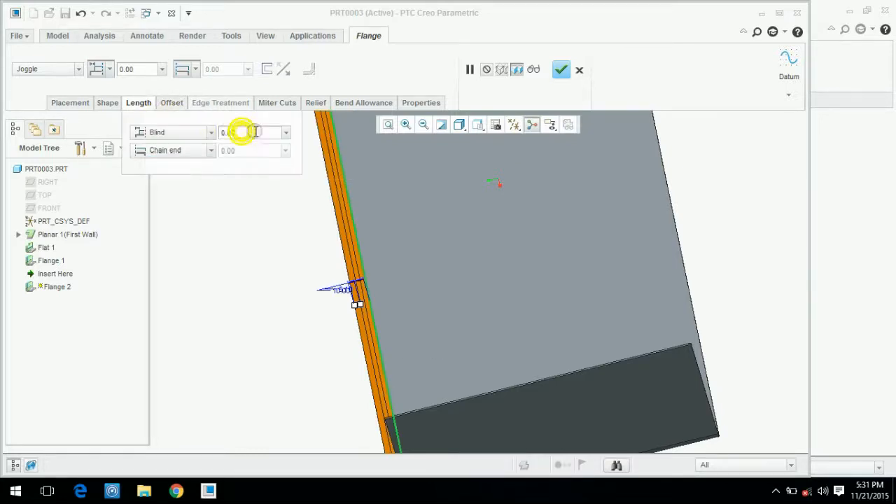
type("10")
key("Return")
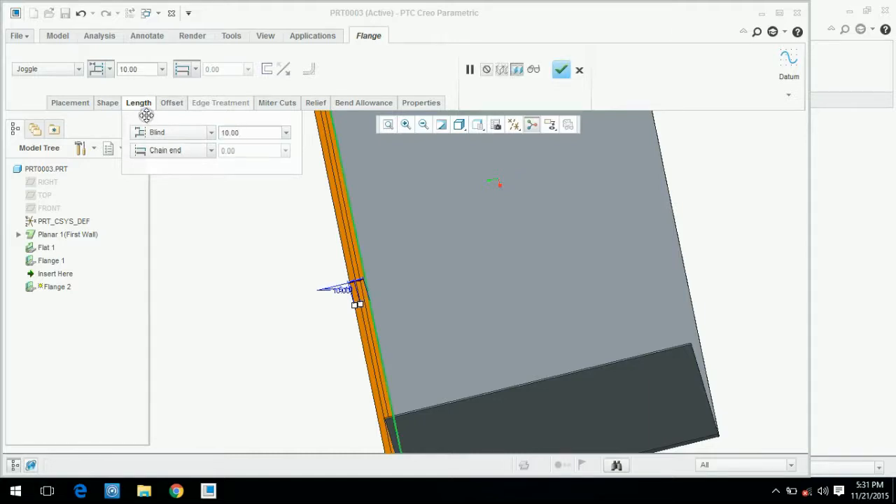
- Change the joggle flange's second end from Chain end to Blind with a value of 10
left_click(192, 145)
left_click(256, 152)
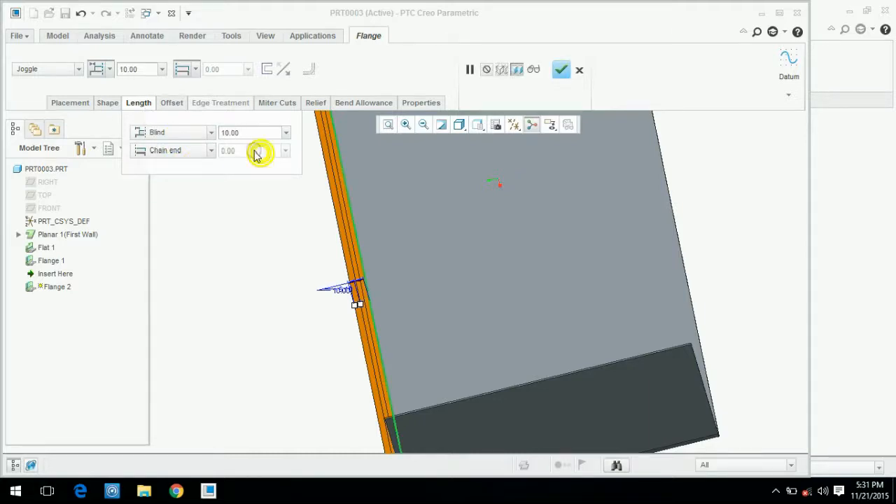
left_click(186, 148)
left_click(156, 177)
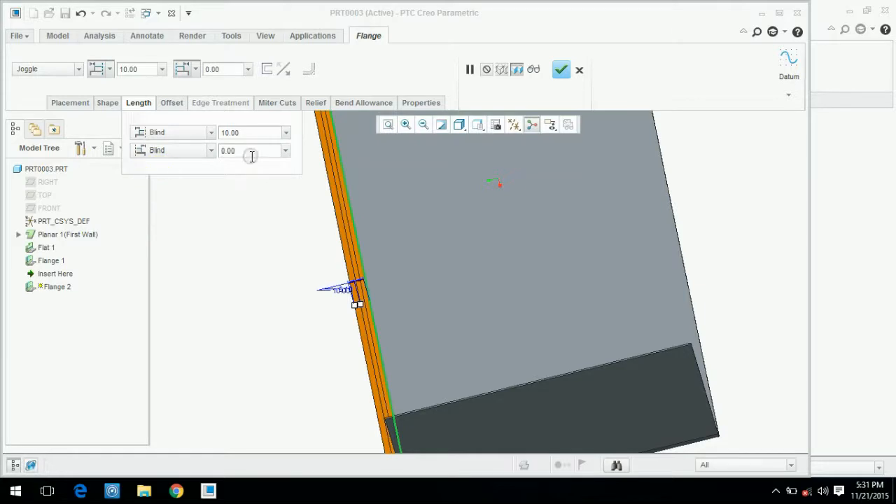
type("10")
key("Return")
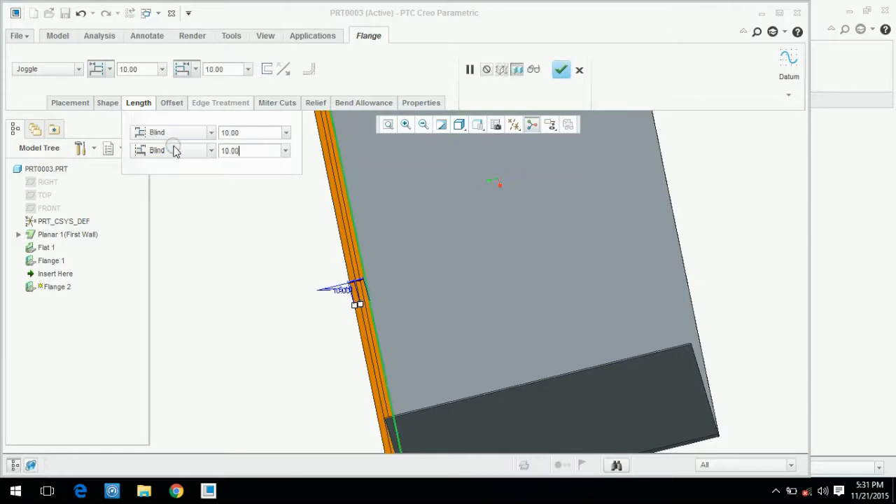
- Adjust the joggle flange's first end graphically to 27.20, near the wavy flange
key("ctrl+d")
middle_click_drag(415, 279, 354, 290)
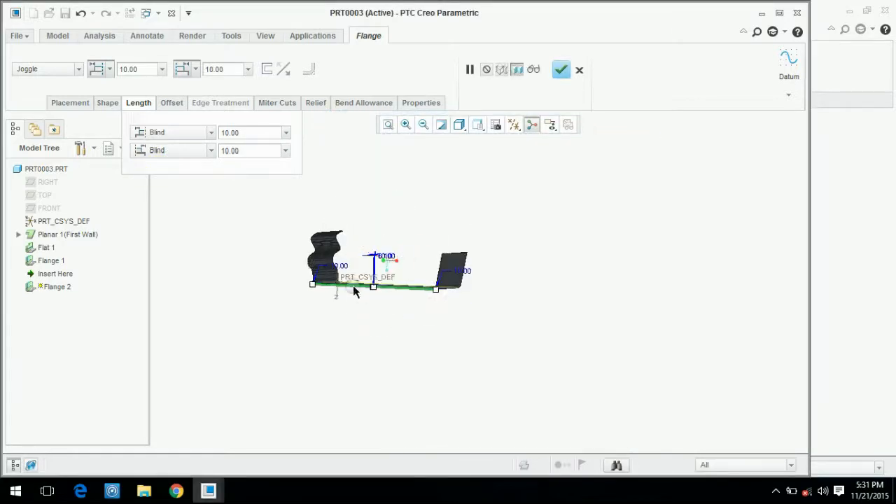
scroll(340, 288, "down", 7)
left_click_drag(238, 254, 292, 326)
scroll(539, 373, "up", 5)
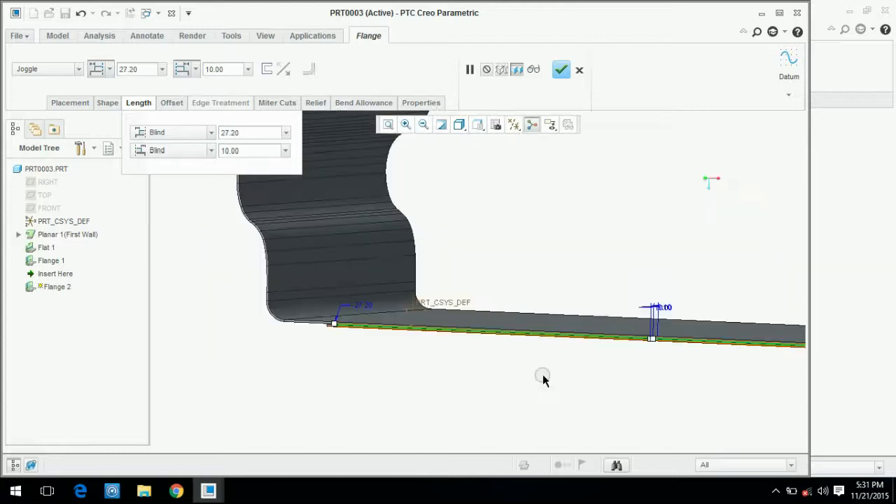
- Adjust the joggle flange's second end graphically to 7.40, near the flat wall's bend
scroll(731, 385, "down", 5)
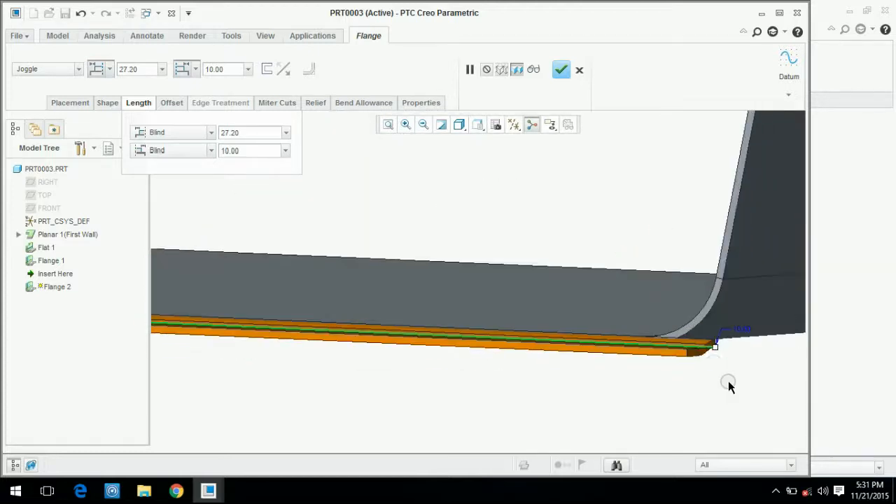
left_click_drag(714, 348, 658, 346)
middle_click_drag(658, 346, 595, 354)
scroll(603, 351, "up", 8)
scroll(651, 420, "down", 1)
scroll(630, 394, "down", 5)
left_click_drag(608, 378, 540, 364)
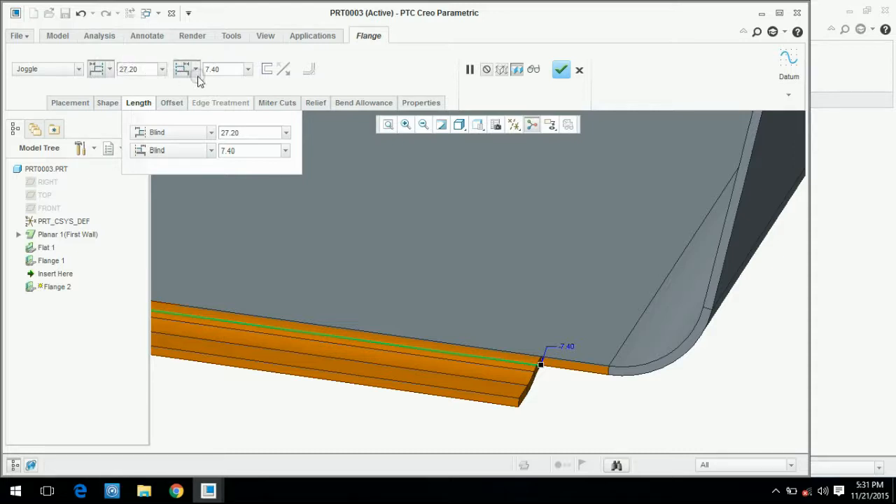
- Set the joggle flange's lengths at both ends to 25, shortened inward from the edge ends, and complete the flange
double_click(136, 69)
type("25")
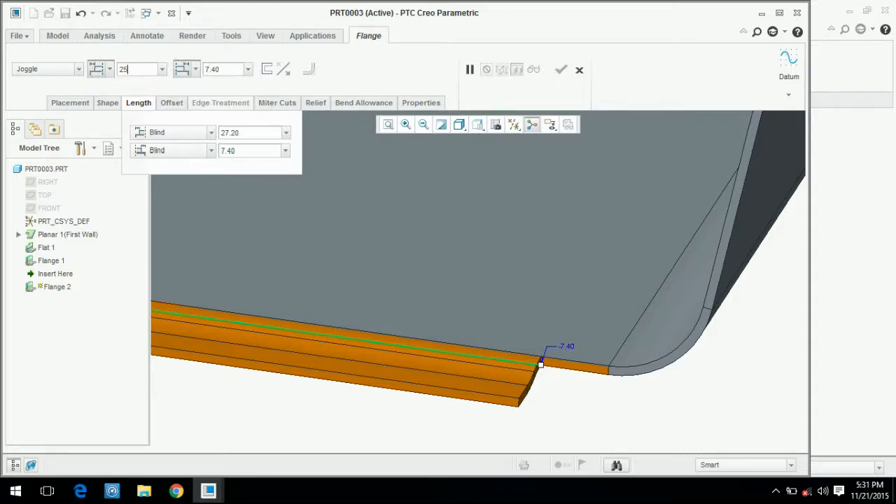
key("Return")
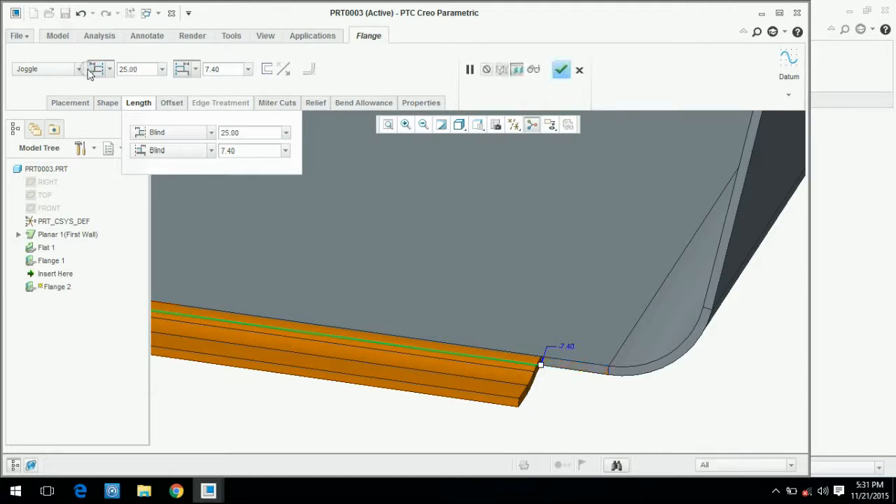
double_click(222, 70)
type("25")
key("Return")
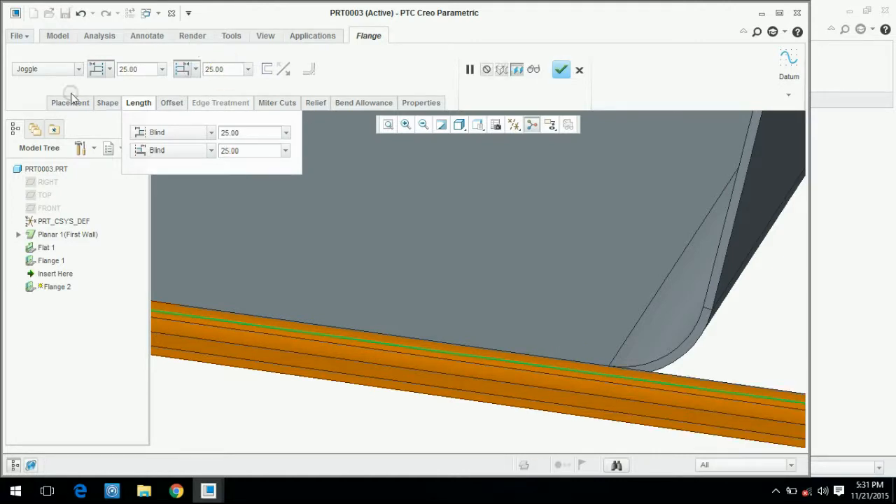
left_click(214, 69)
scroll(420, 204, "up", 8)
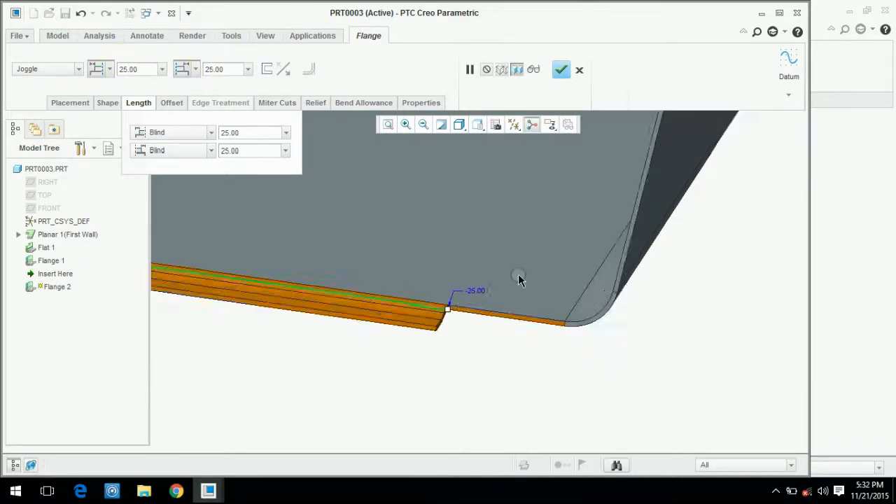
middle_click_drag(409, 241, 370, 274)
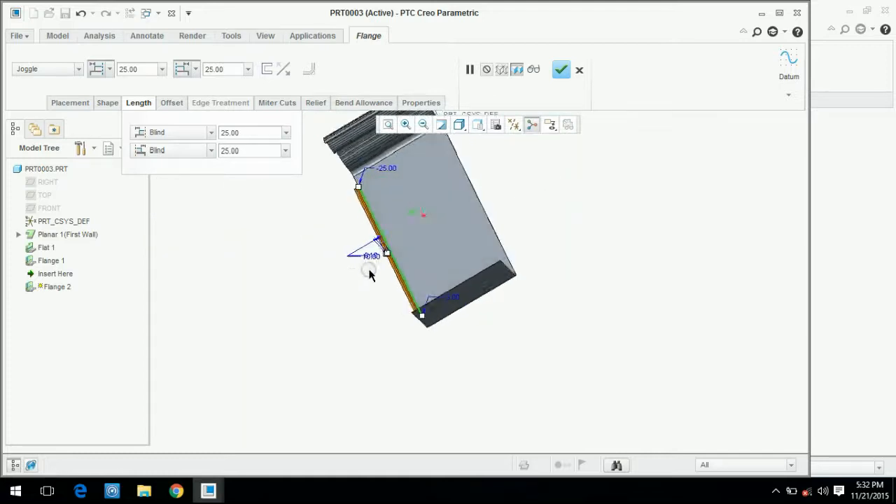
scroll(416, 235, "down", 6)
scroll(421, 245, "up", 1)
middle_click_drag(422, 245, 452, 259)
middle_click(452, 260)
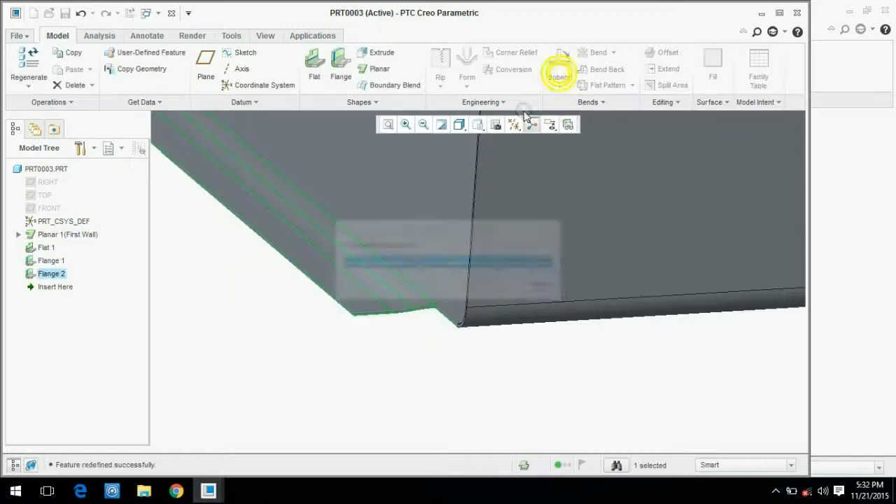
- Switch to the PRT0002 part and delete its two flanges, Flange 2 and Flange 1
scroll(387, 399, "up", 3)
middle_click_drag(387, 399, 474, 211)
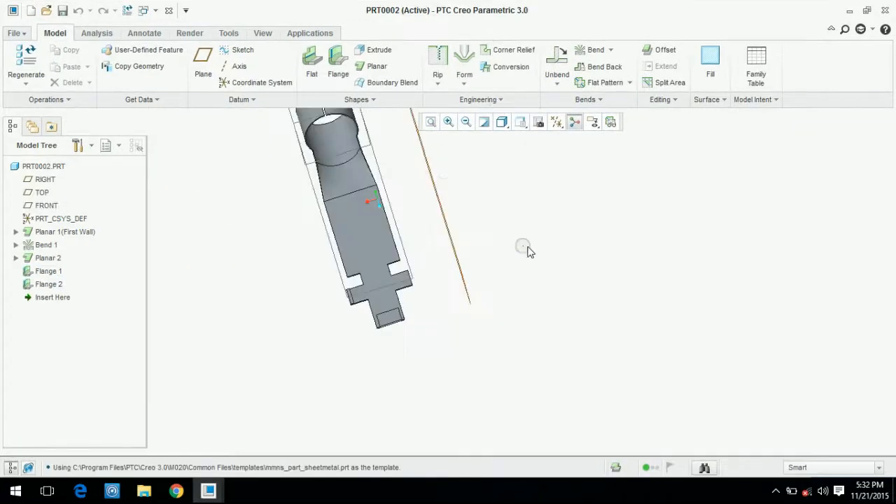
scroll(525, 249, "up", 2)
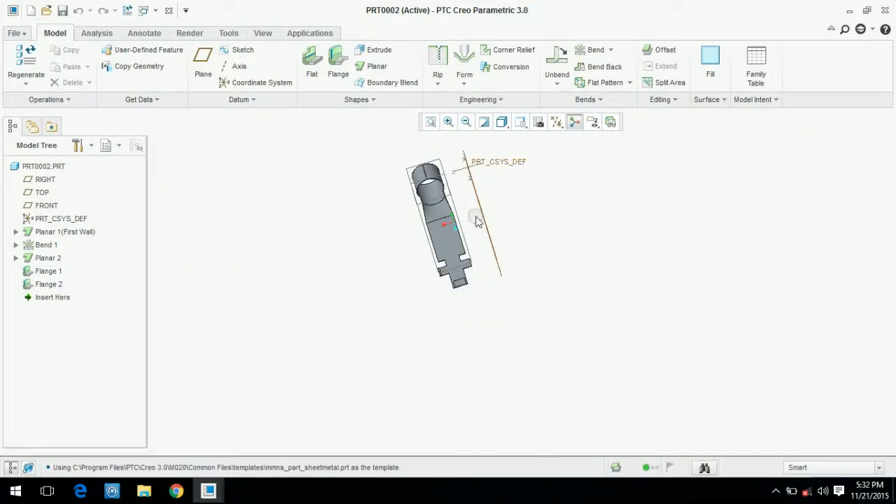
scroll(420, 178, "down", 3)
middle_click_drag(342, 160, 426, 194)
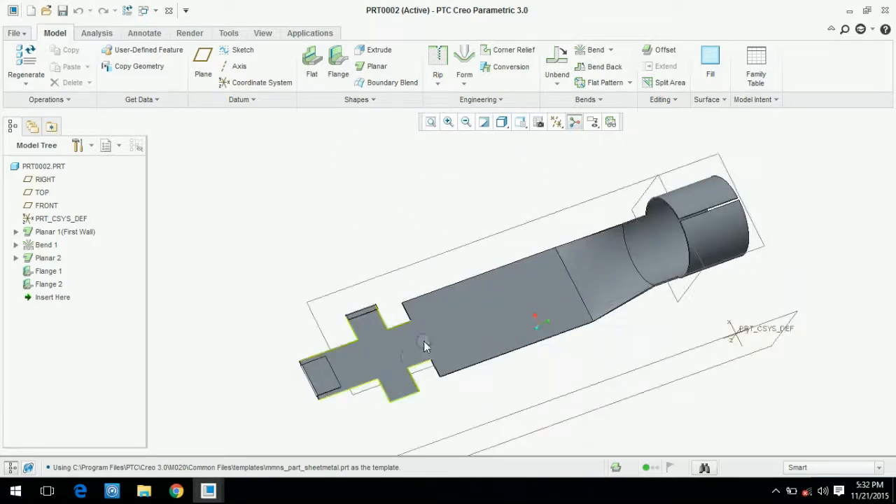
scroll(392, 326, "down", 4)
scroll(317, 294, "down", 4)
scroll(315, 362, "up", 5)
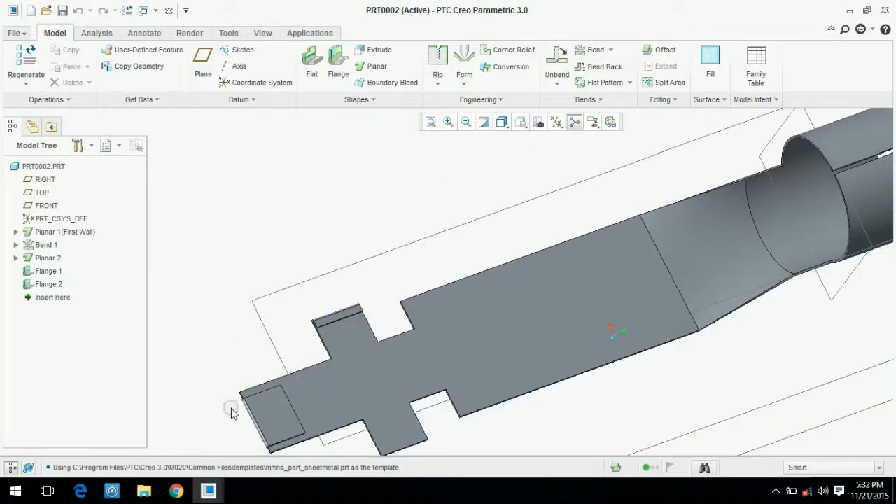
scroll(252, 406, "down", 2)
left_click(49, 284)
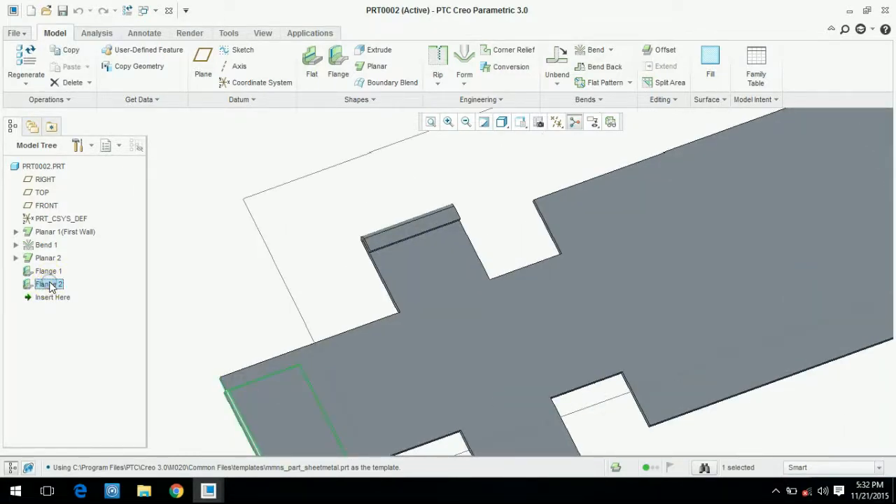
key("Delete")
left_click(402, 259)
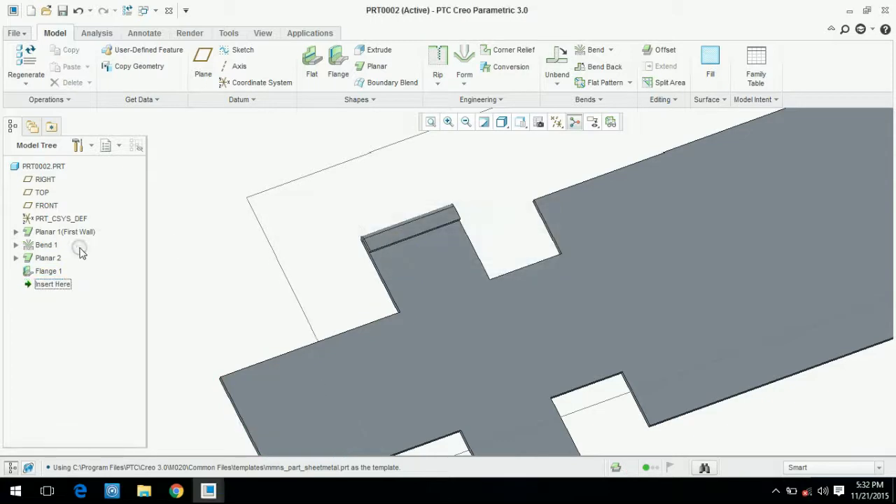
- Open Section 1 of Planar 2 for editing and orient the view parallel to the sketch plane
left_click(16, 258)
right_click(48, 259)
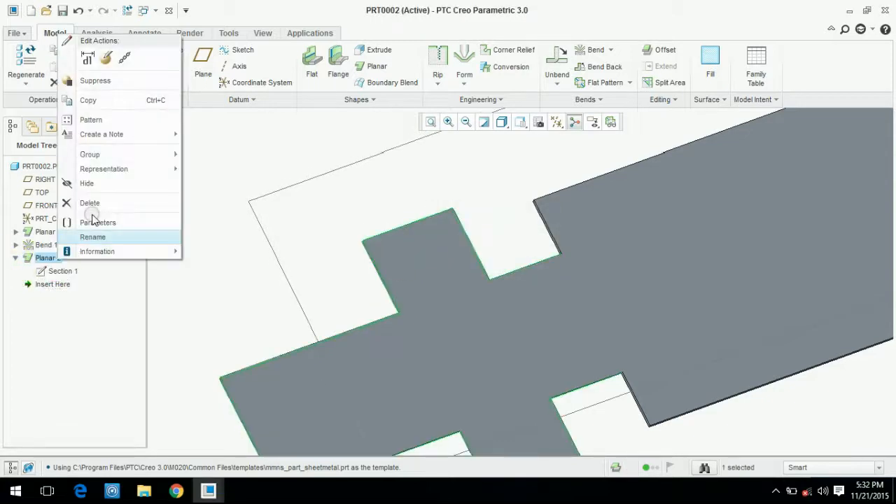
left_click(88, 59)
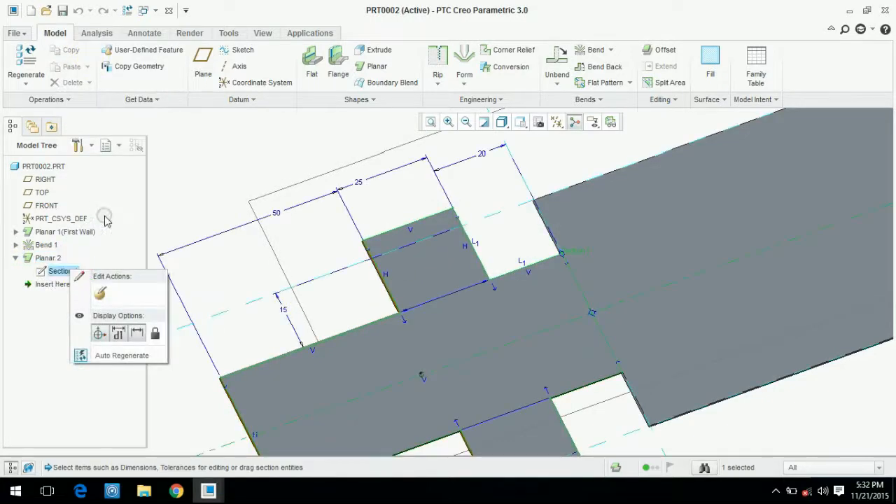
left_click(103, 291)
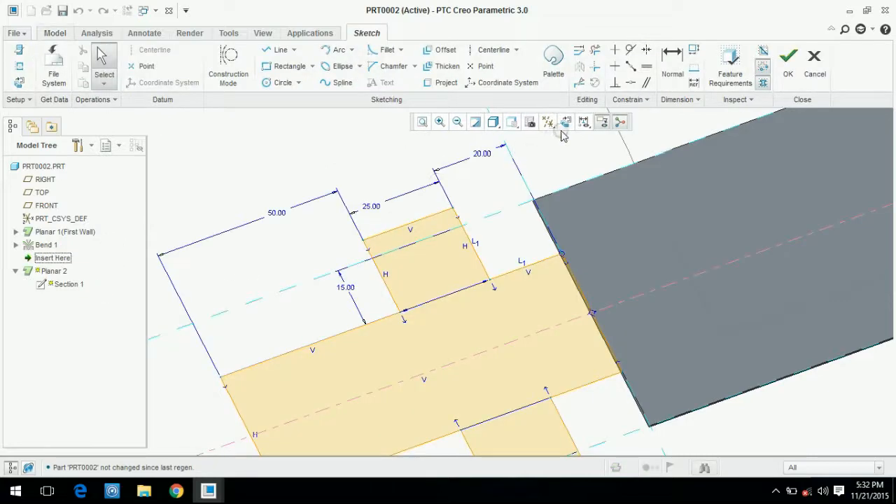
left_click(565, 123)
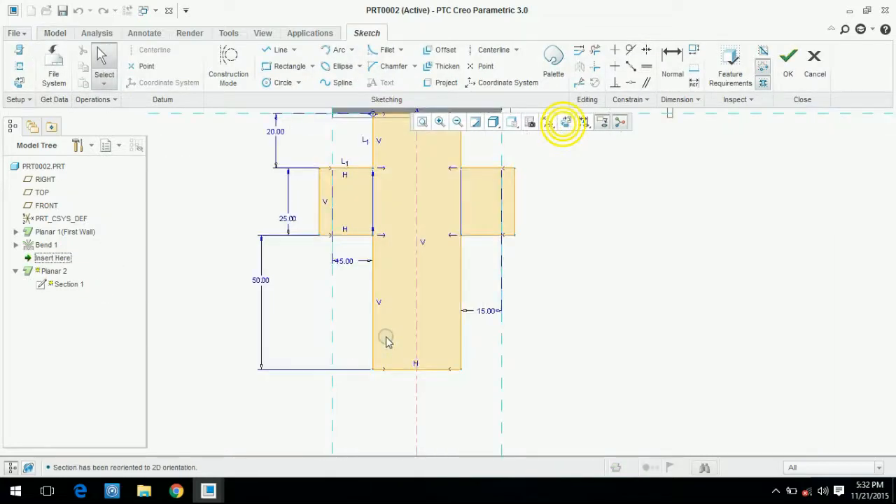
- Sketch a slanted line from the left inner corner of the lower tab inward to its bottom edge
left_click(369, 280)
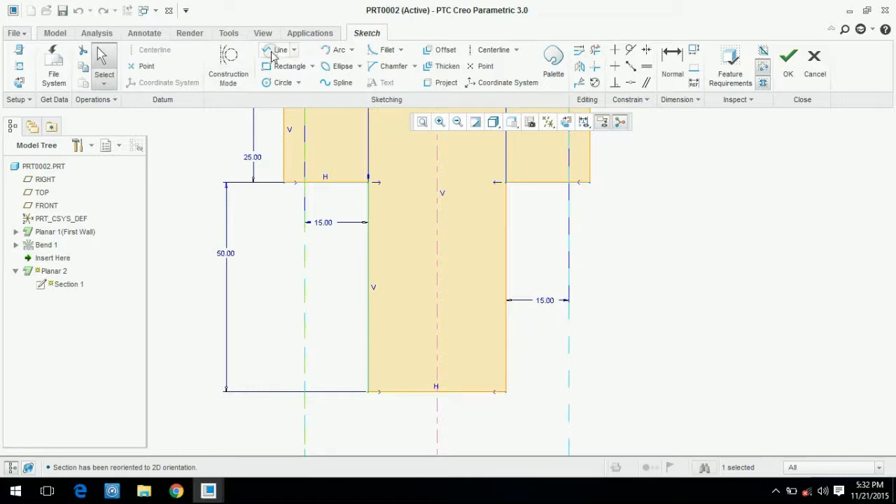
left_click(274, 52)
left_click(369, 183)
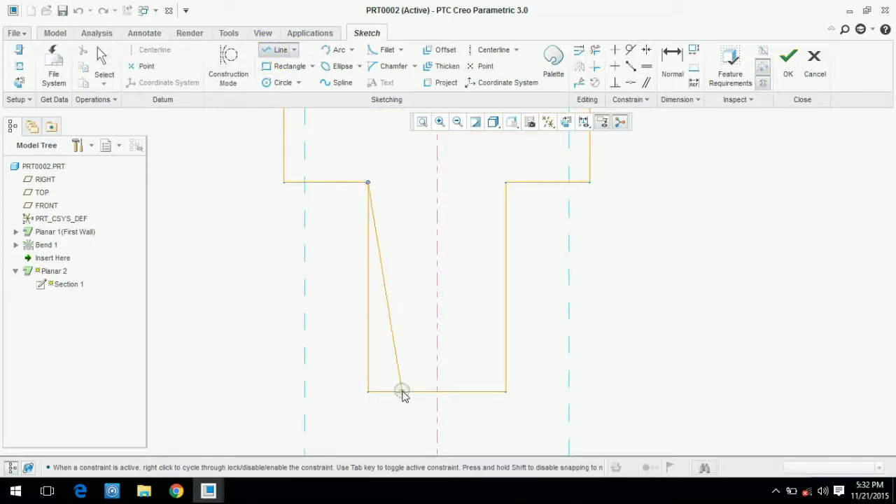
left_click(399, 392)
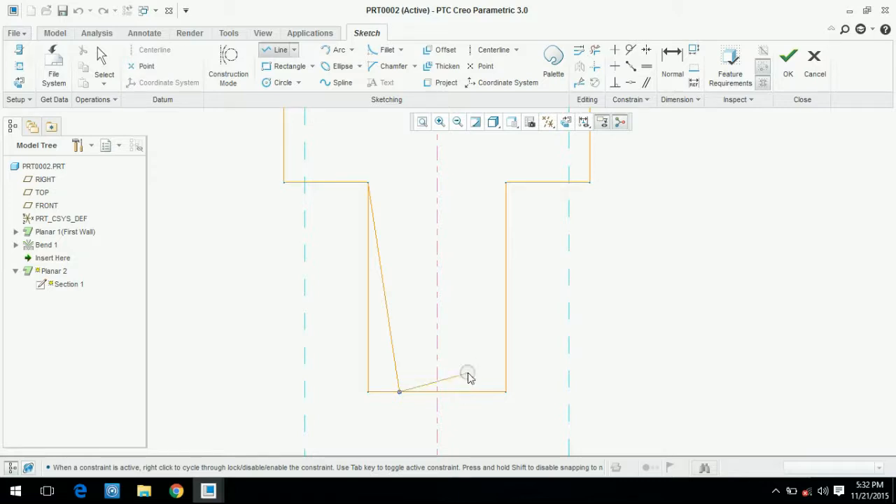
middle_click(468, 378)
left_click(468, 392)
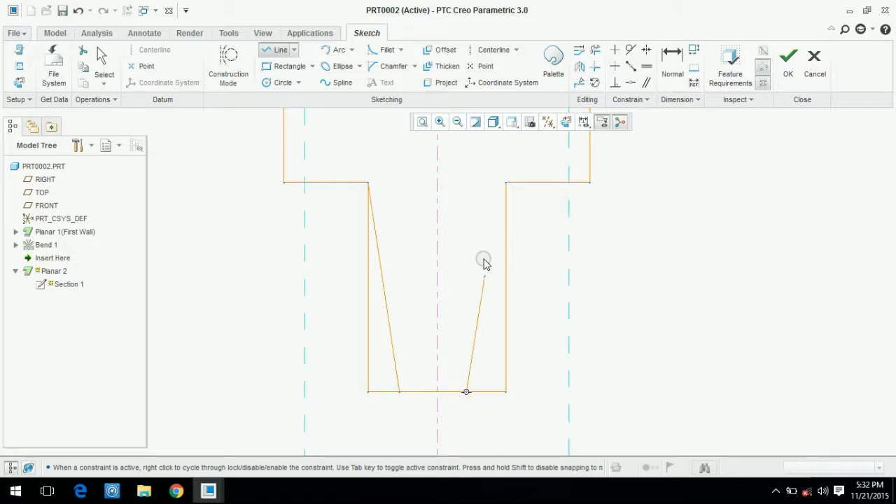
middle_click(506, 186)
middle_click(486, 197)
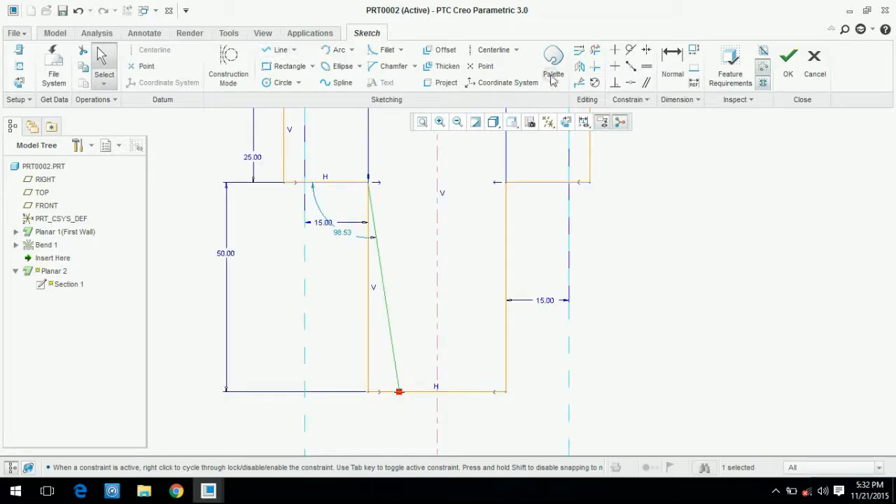
- Mirror the slanted line about the vertical centerline and trim the outer tab edges to leave a tapered tip
left_click(576, 70)
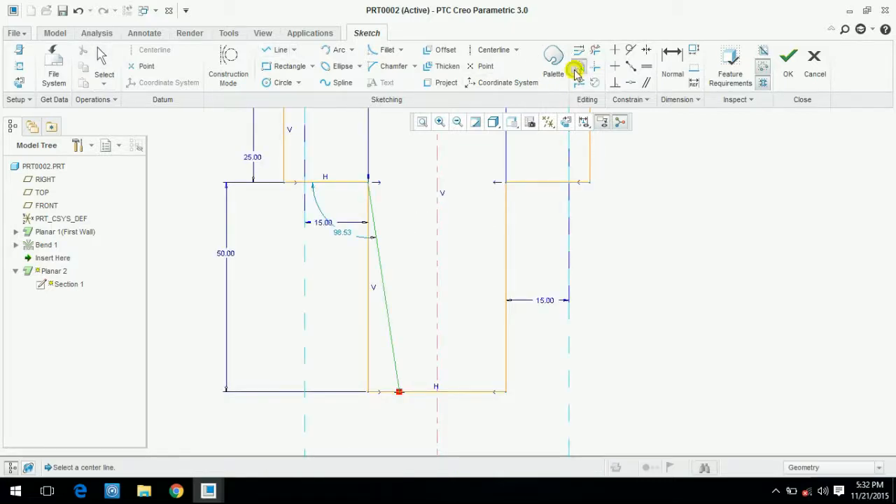
left_click(437, 238)
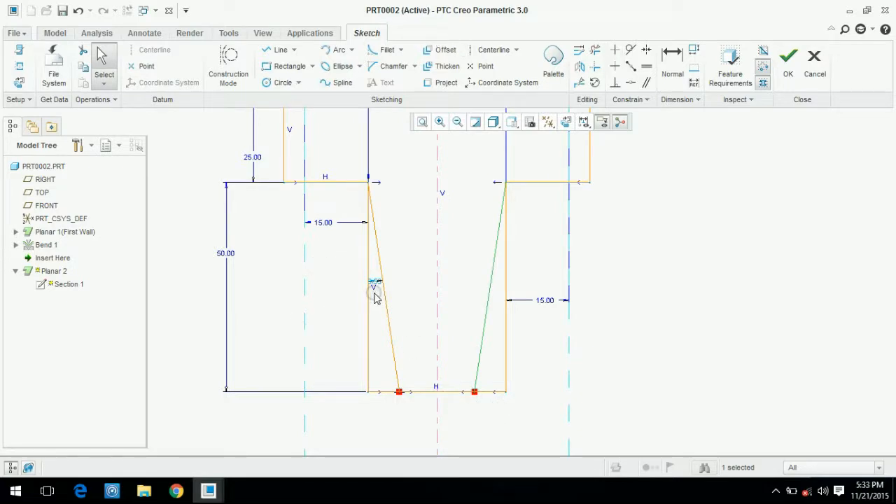
left_click(595, 50)
mouse_move(356, 297)
left_mouse_down()
mouse_move(386, 343)
mouse_move(396, 424)
left_mouse_up()
mouse_move(528, 337)
left_mouse_down()
mouse_move(510, 356)
mouse_move(494, 421)
left_mouse_up()
middle_click(612, 334)
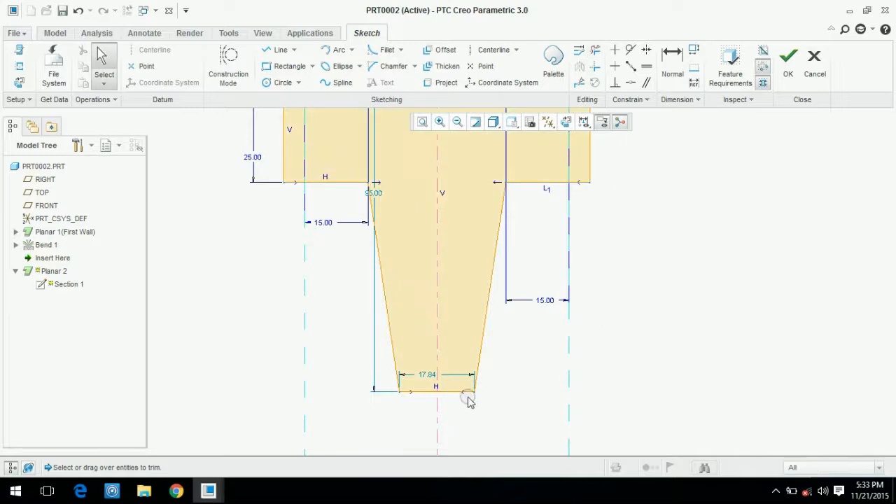
- Set the bottom width of the tapered tip to 20
left_click(423, 376)
type("20")
key("Return")
- Set the tapered tip's bottom width to 10 and the overall section length to 100, and finish the sketch
double_click(428, 376)
type("10")
key("Return")
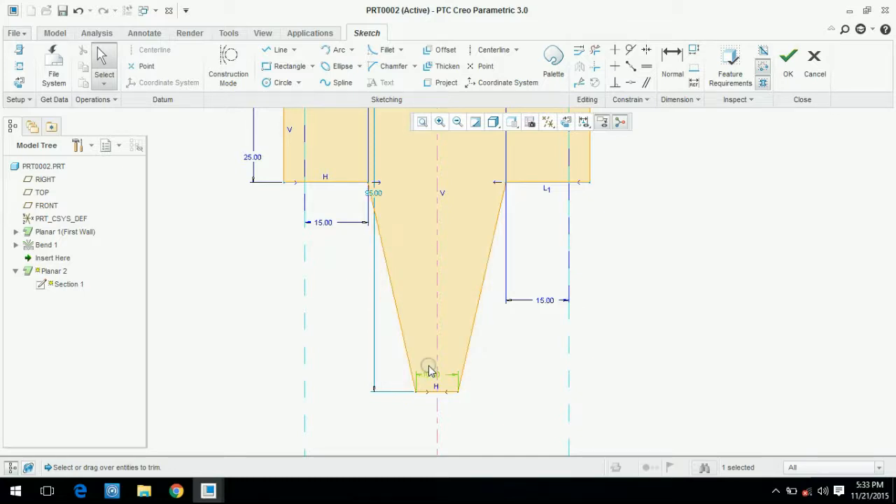
double_click(374, 196)
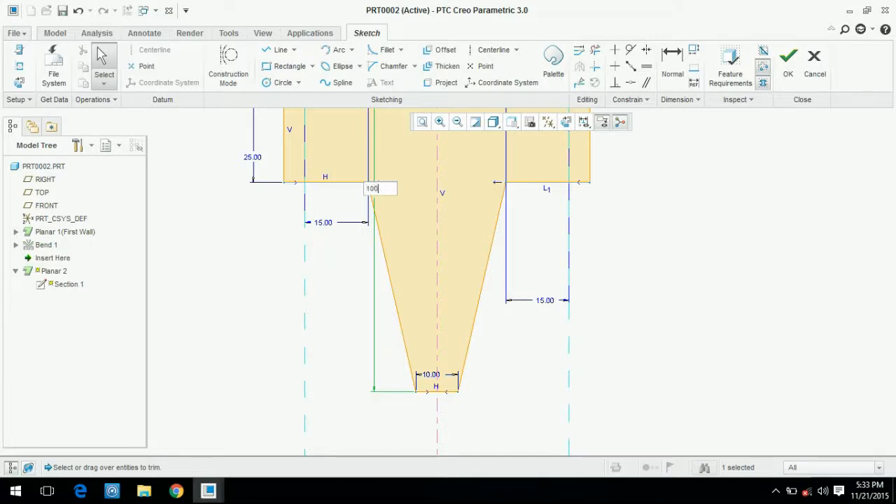
key("Return")
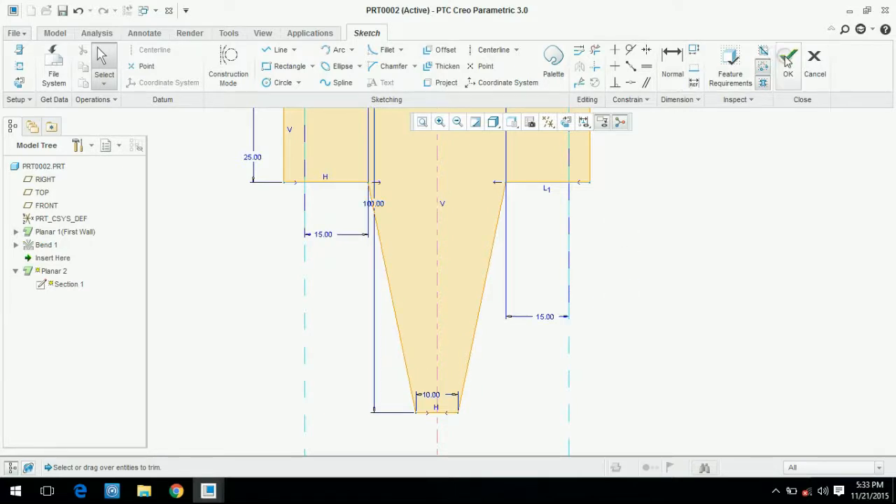
left_click(786, 62)
- Start a Flange with the Flushed shape and attach it to the narrow end edge of the tapered tip
mouse_move(635, 266)
middle_mouse_down()
mouse_move(635, 273)
mouse_move(544, 274)
mouse_move(602, 301)
mouse_move(554, 288)
middle_mouse_up()
left_click(331, 64)
left_click(30, 67)
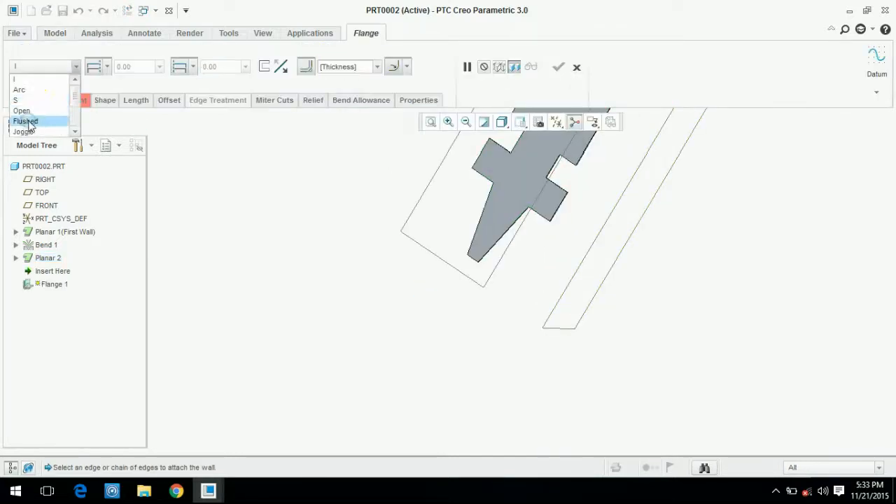
left_click(26, 122)
scroll(473, 258, "up", 5)
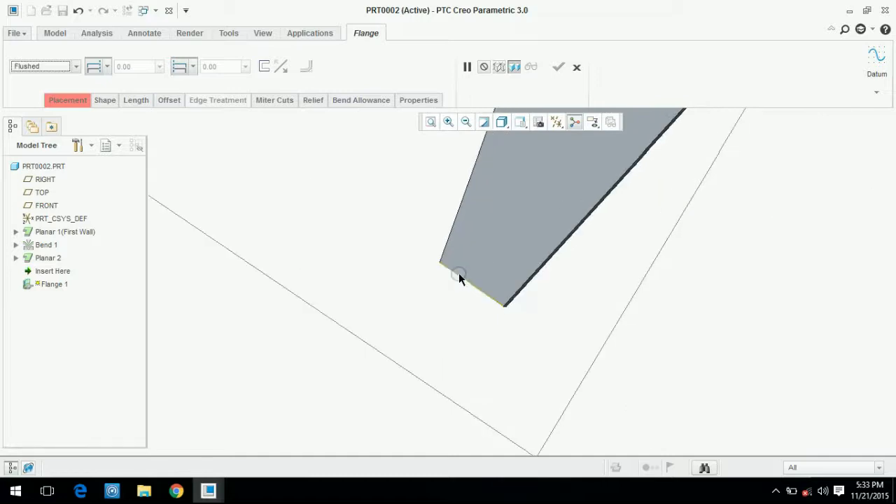
left_click(458, 273)
- Extend the flushed flange graphically to a length of 9.30 along the tapered wall and complete it
middle_click_drag(458, 273, 468, 182)
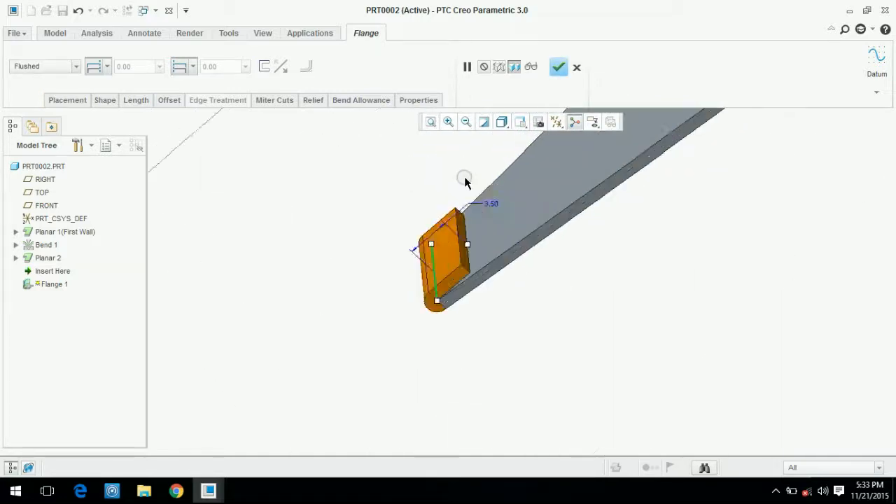
scroll(464, 178, "up", 5)
left_click_drag(460, 346, 625, 208)
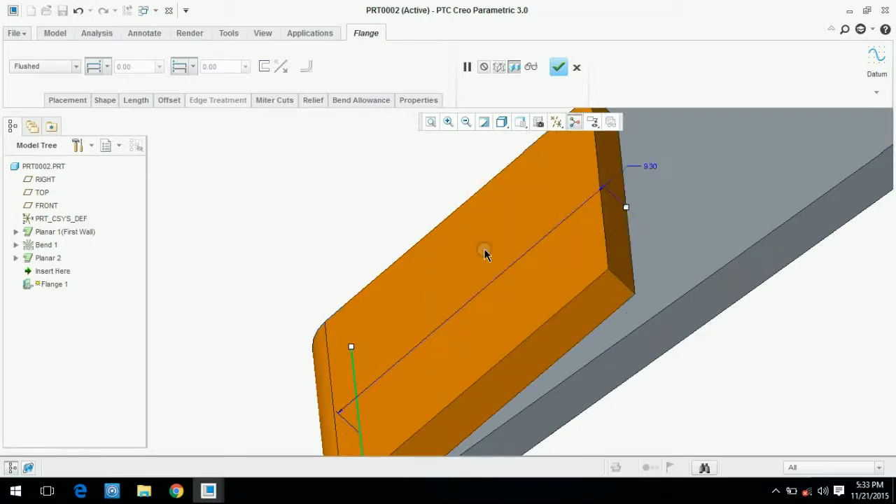
scroll(437, 235, "down", 3)
left_click(560, 67)
- Examine the tapered PRT0002 part with its flushed flange and switch back to the PRT0003 part
middle_click_drag(218, 254, 310, 348)
scroll(445, 359, "up", 5)
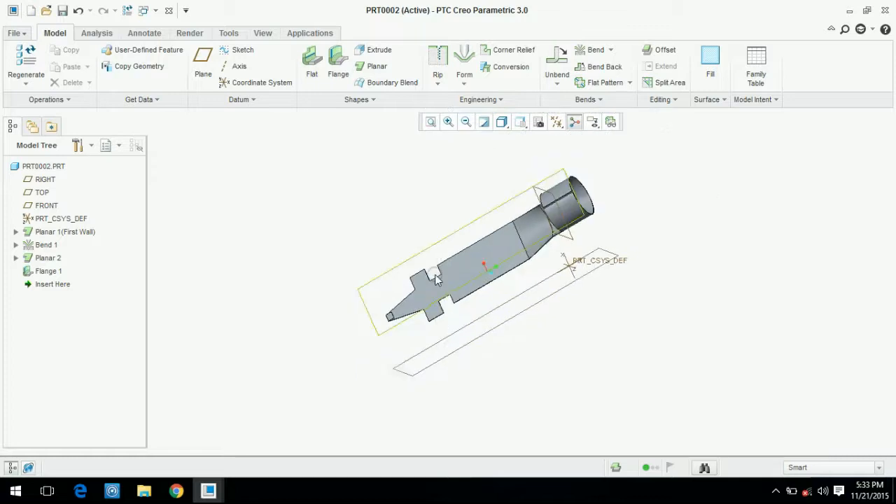
scroll(452, 267, "down", 3)
middle_click_drag(525, 262, 514, 266)
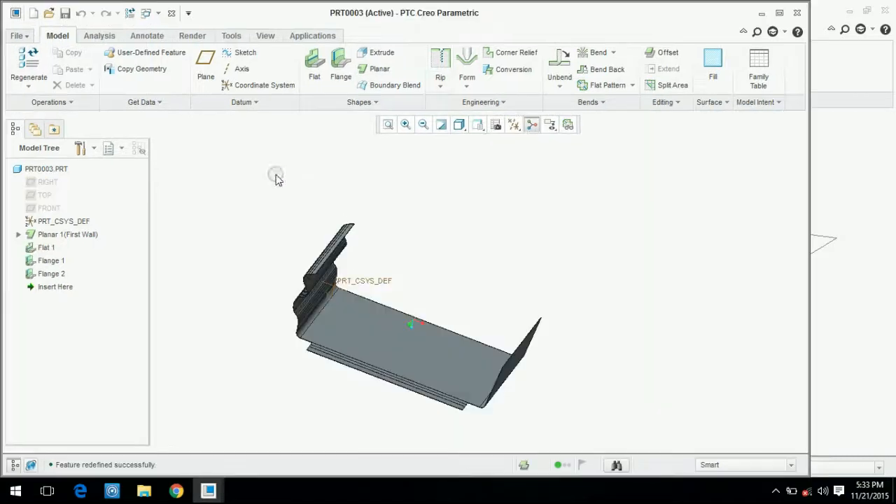
mouse_move(478, 184)
middle_mouse_down()
mouse_move(405, 201)
mouse_move(467, 182)
middle_mouse_up()
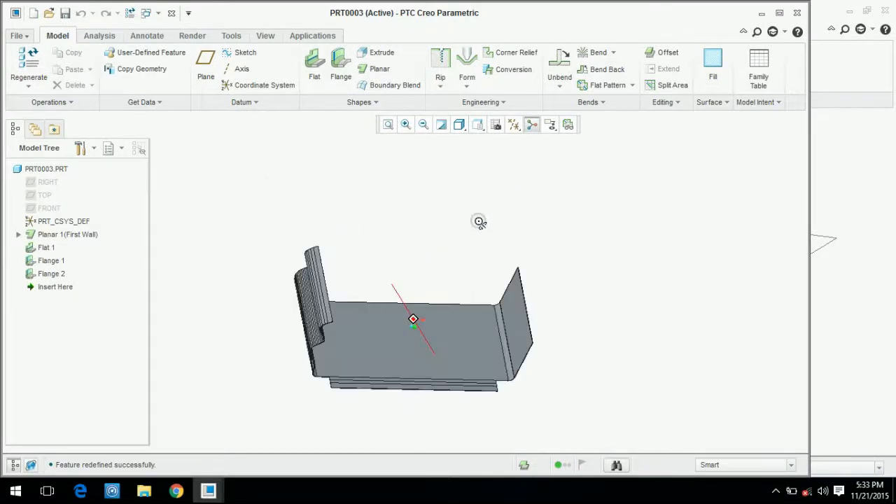
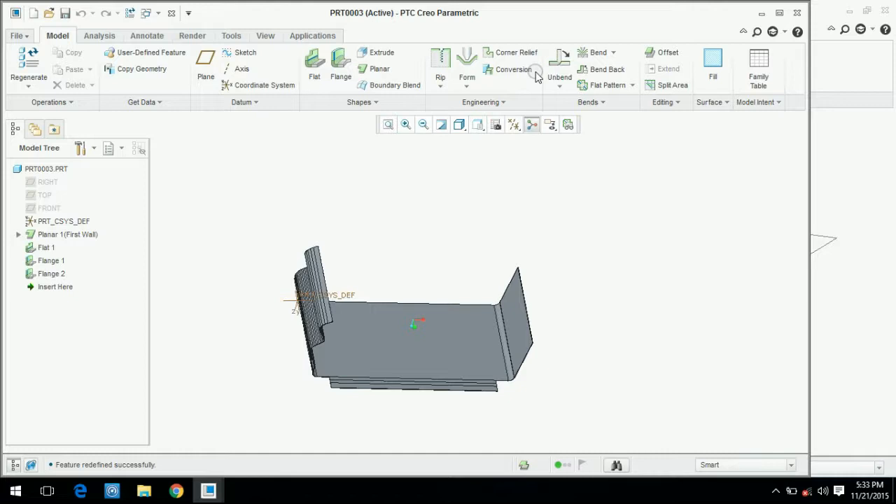
- Maximize the PRT0003 part window and start a Punch Form with the OPEN_FLAT_LOUVER_FORM_MM model
left_click(467, 85)
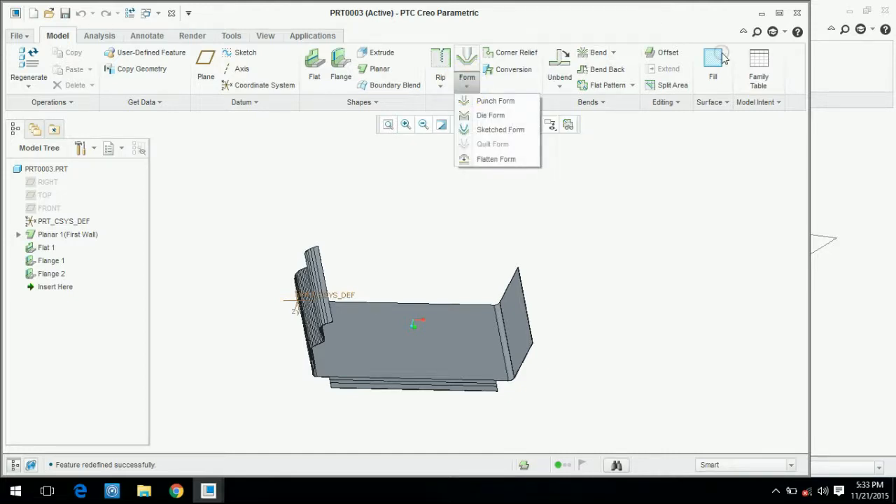
left_click(775, 15)
left_click(778, 13)
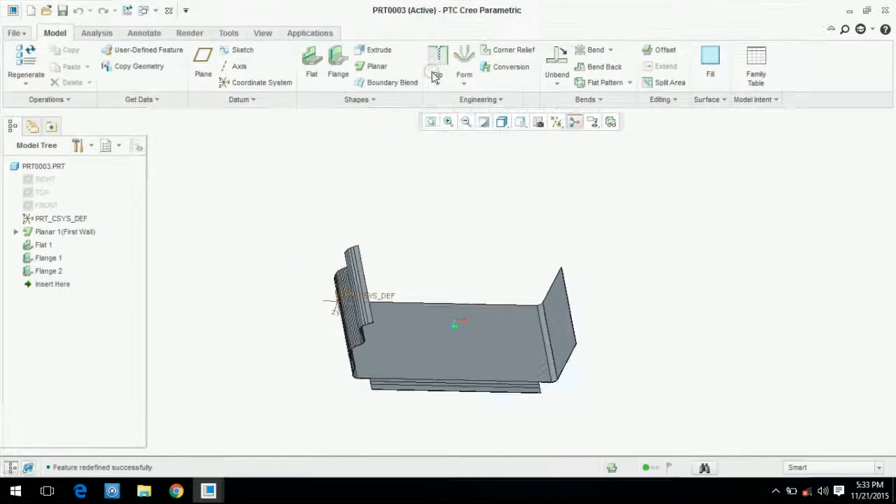
left_click(463, 84)
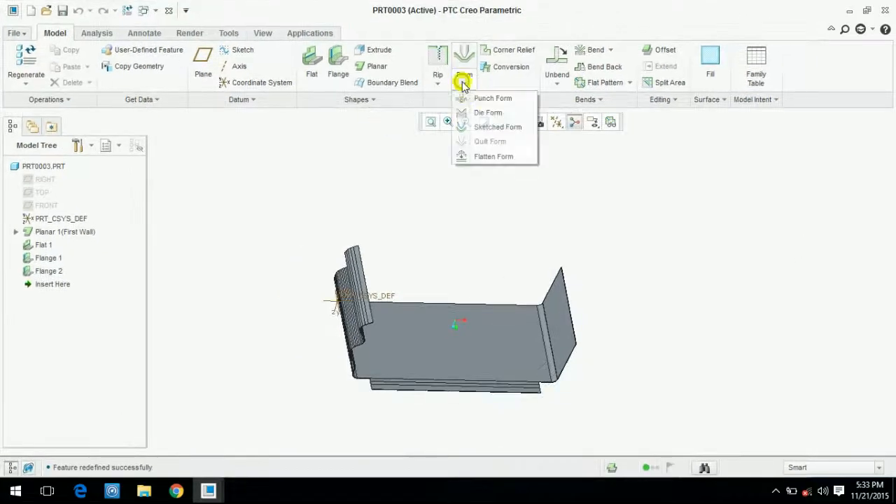
left_click(491, 100)
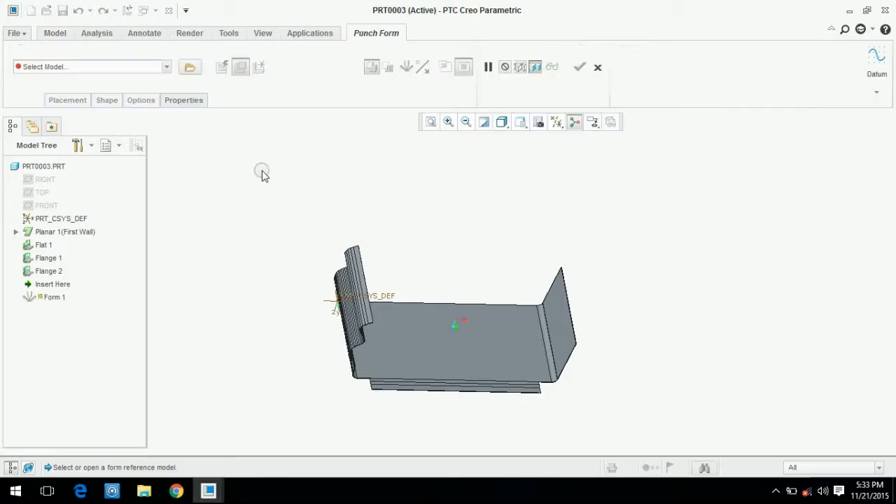
left_click(166, 67)
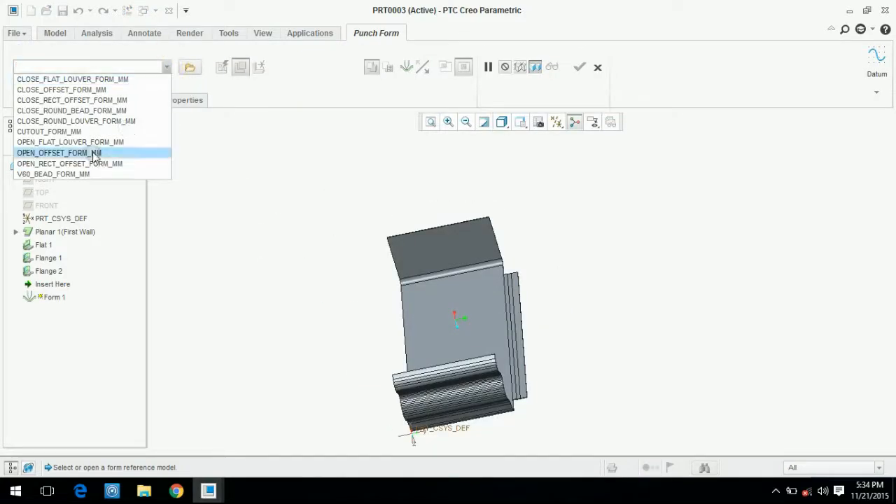
left_click(77, 142)
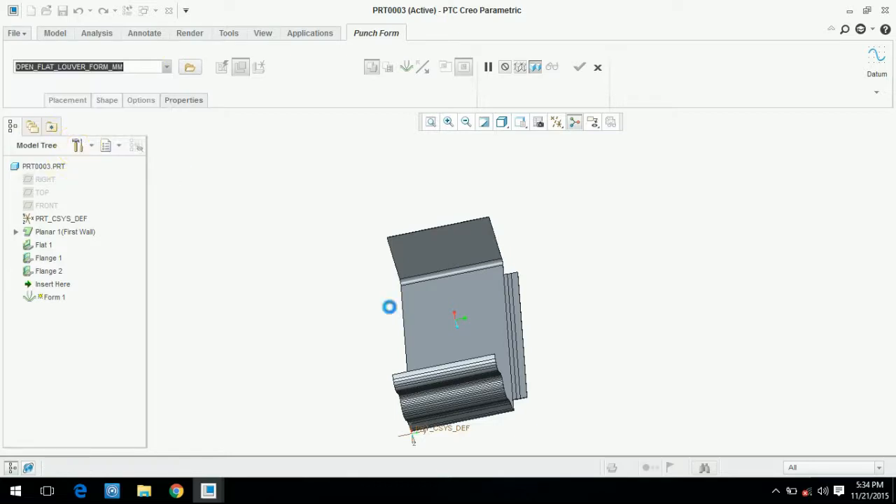
- Place the punch form on the large flat surface of the base wall
middle_click_drag(441, 322, 434, 350)
scroll(452, 328, "up", 5)
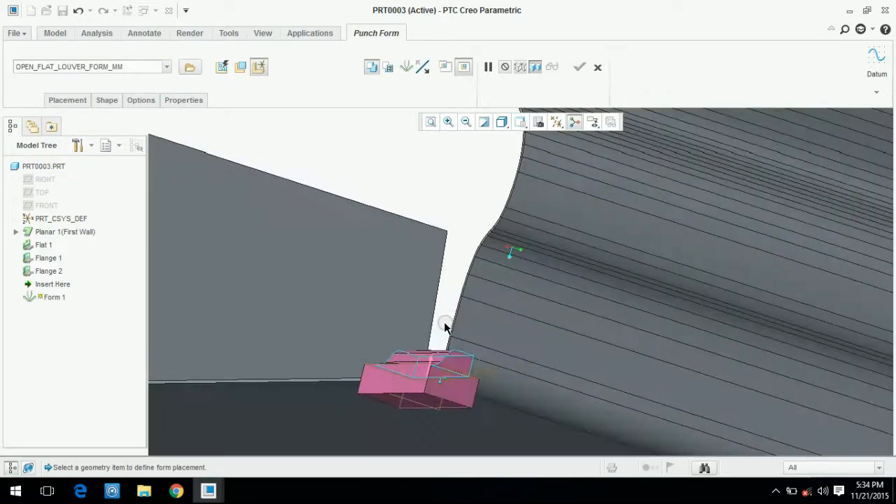
scroll(444, 328, "down", 3)
middle_click_drag(410, 279, 374, 395)
scroll(375, 403, "up", 3)
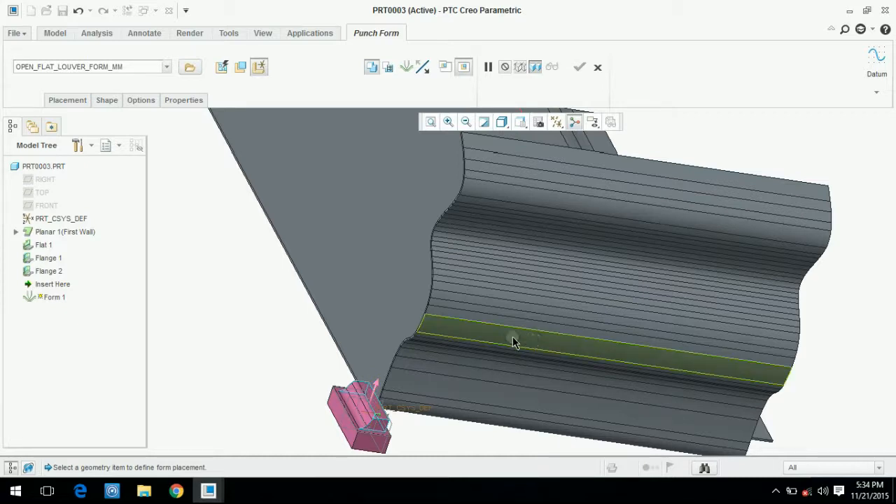
left_click(360, 182)
- Reference the punch form's first placement offset to the base wall's free long edge
scroll(357, 184, "down", 3)
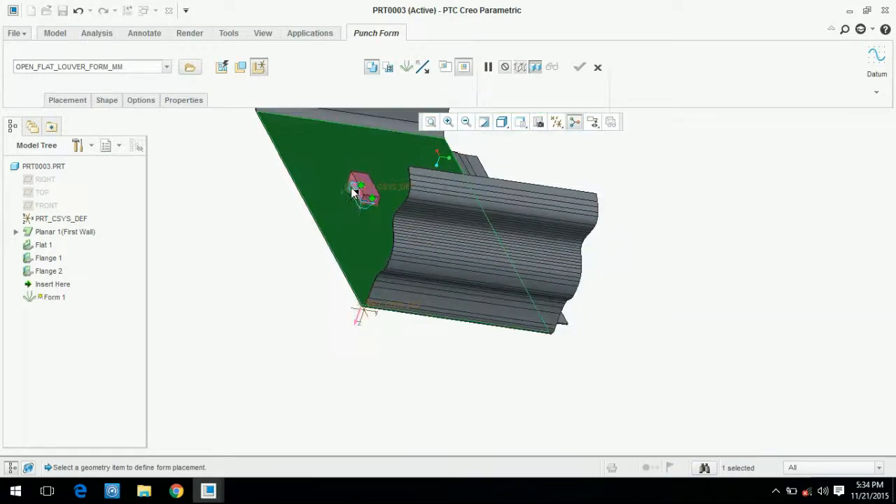
scroll(350, 187, "down", 4)
middle_click_drag(351, 187, 408, 201)
scroll(319, 224, "up", 3)
middle_click_drag(319, 224, 312, 204)
scroll(312, 204, "down", 2)
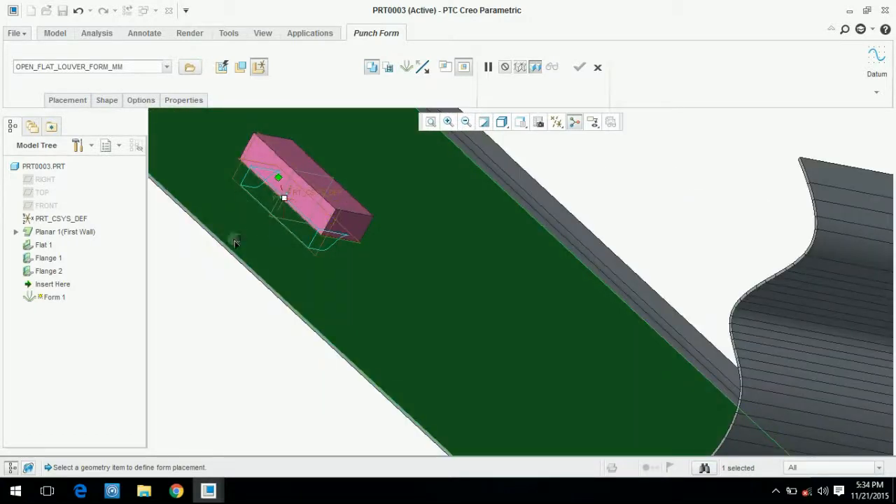
left_click(235, 243)
middle_click_drag(281, 195, 301, 189)
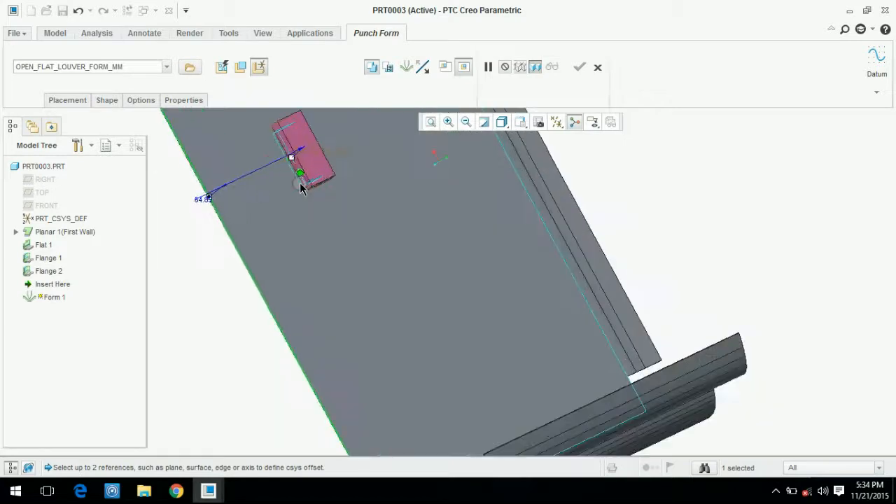
- Reference the second offset to the base wall's edge by the wavy flange, at about 256.42, and complete the punch form
left_click_drag(301, 178, 346, 271)
left_click_drag(561, 271, 600, 434)
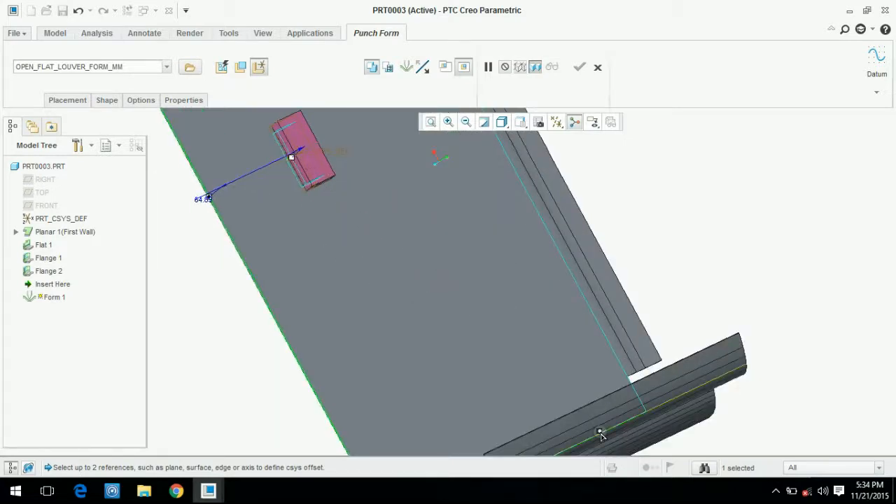
scroll(424, 313, "up", 3)
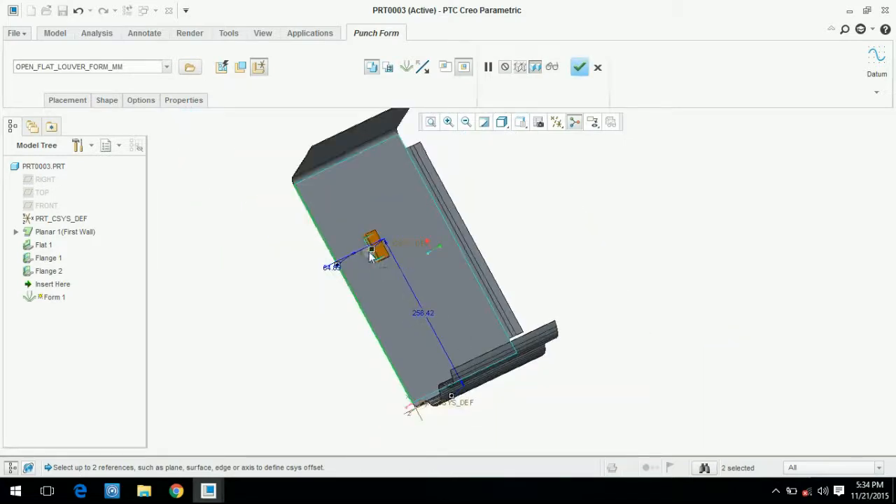
scroll(371, 256, "down", 3)
left_click_drag(376, 250, 441, 246)
mouse_move(441, 246)
middle_mouse_down()
mouse_move(463, 244)
mouse_move(480, 226)
mouse_move(480, 254)
mouse_move(470, 236)
mouse_move(482, 214)
mouse_move(504, 220)
middle_mouse_up()
left_click(578, 67)
- Start a Die Form with the OPEN_FLAT_LOUVER_DIE_FORM_MM model
left_click(464, 84)
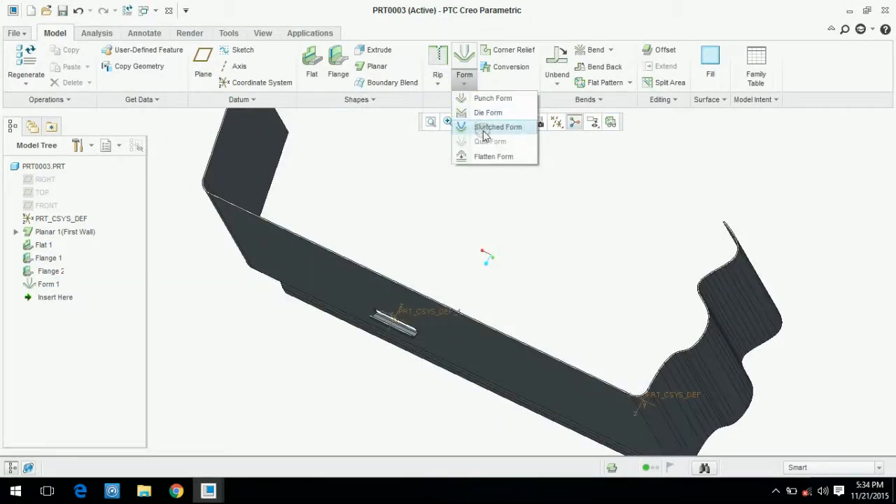
left_click(495, 115)
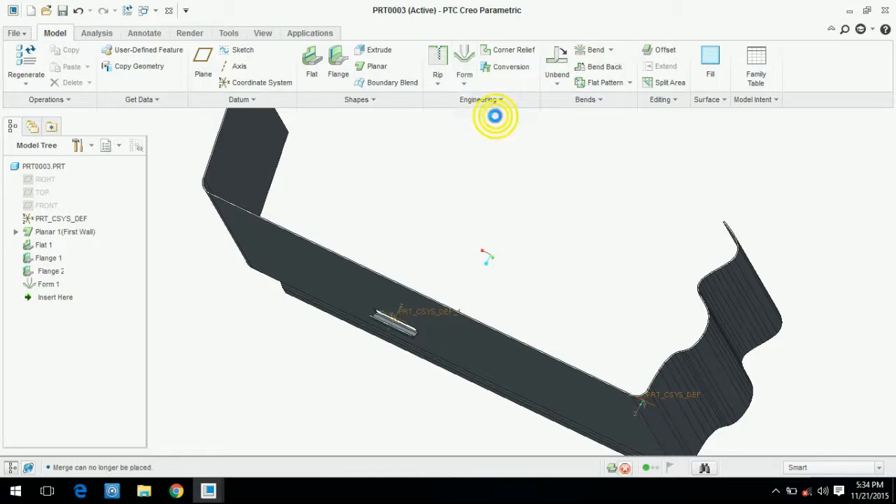
left_click(297, 269)
left_click(140, 66)
left_click(163, 67)
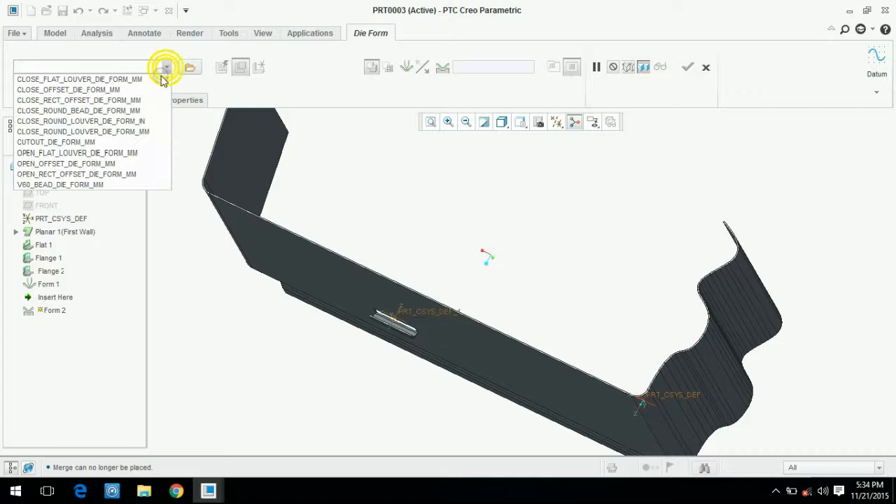
left_click(78, 154)
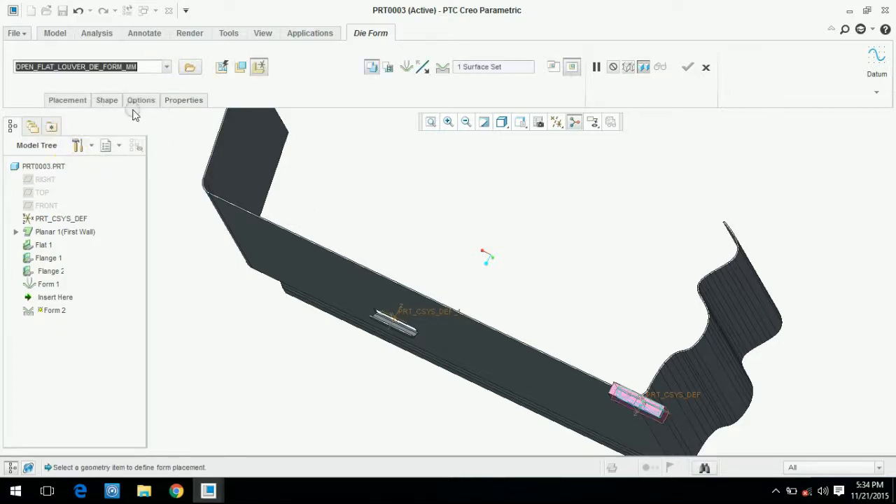
- Place the die form on the base wall, offset about 72.78 from the bend edge and 117.85 from the free long edge, and complete it
left_click(316, 280)
middle_click_drag(316, 279, 262, 309)
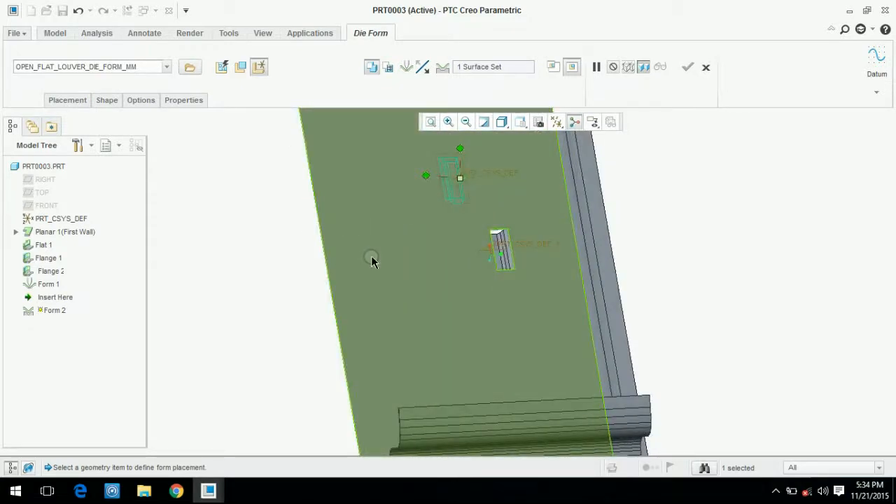
scroll(415, 194, "up", 3)
scroll(422, 196, "down", 6)
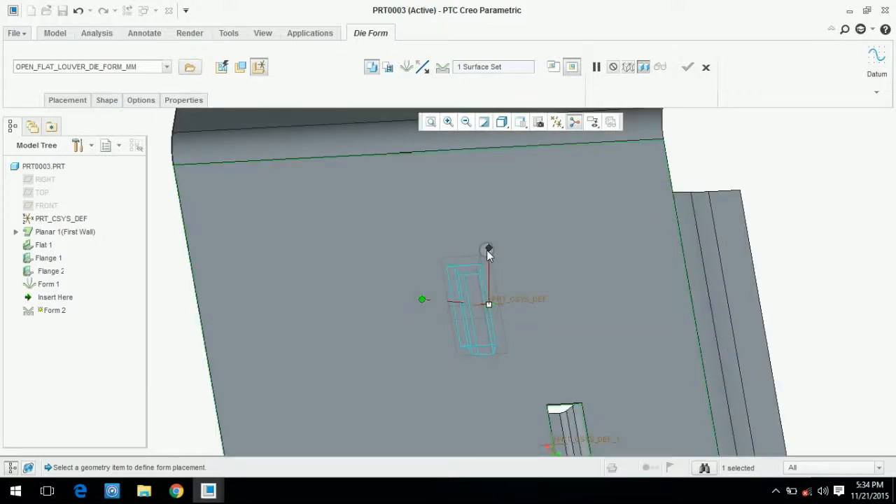
left_click_drag(488, 250, 451, 153)
left_click_drag(422, 305, 201, 320)
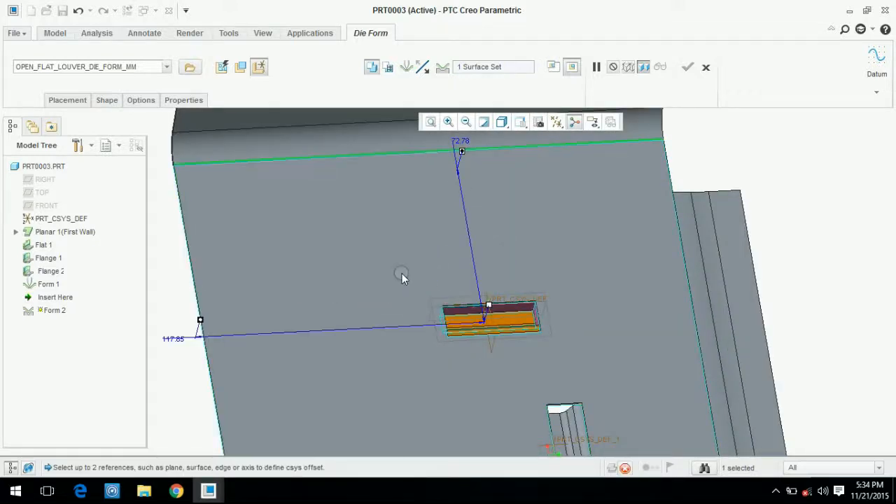
left_click(688, 65)
middle_click_drag(791, 284, 722, 327)
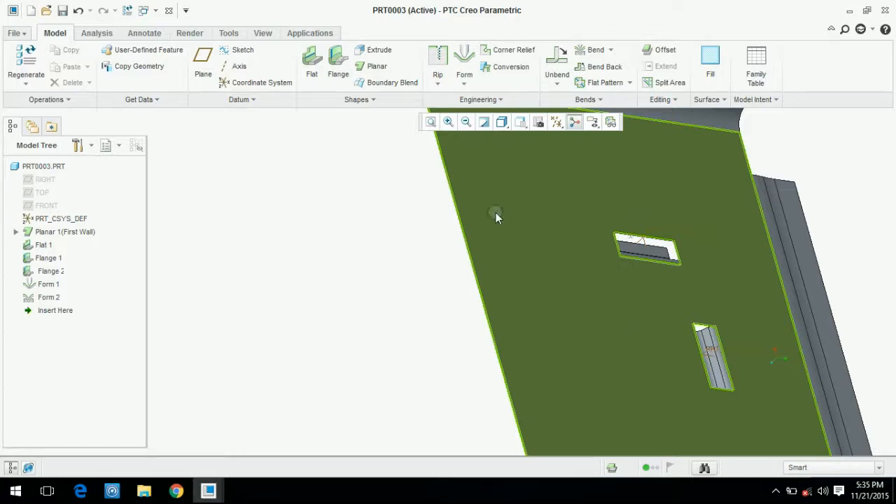
- Start a Sketched Form on the base wall and sketch a circle near the corner by the flat wall's bend
left_click(464, 74)
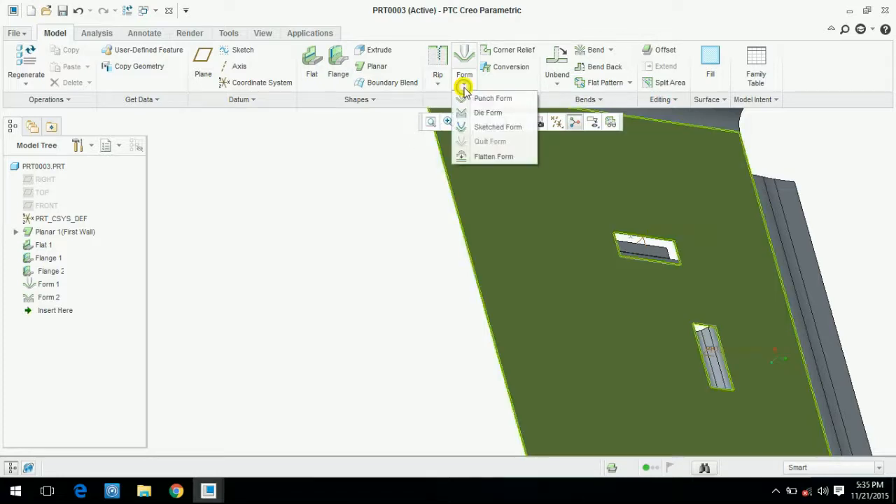
left_click(473, 128)
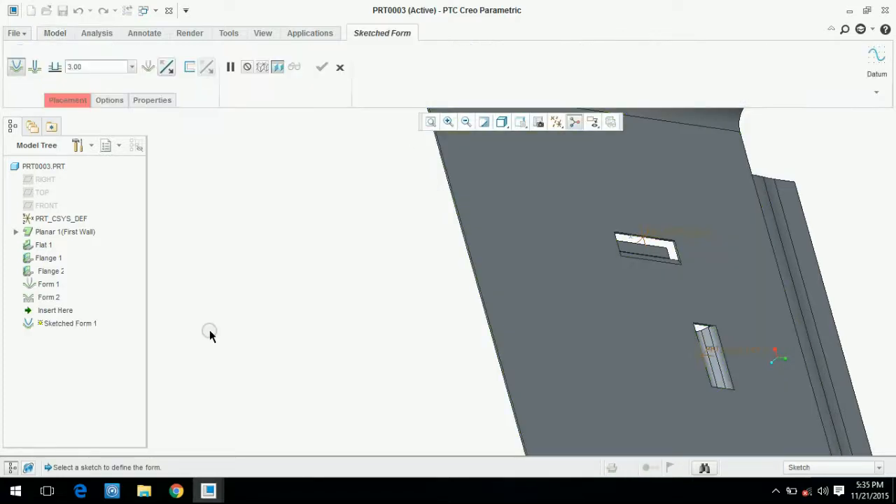
scroll(209, 330, "up", 3)
scroll(328, 288, "down", 2)
left_click(308, 265)
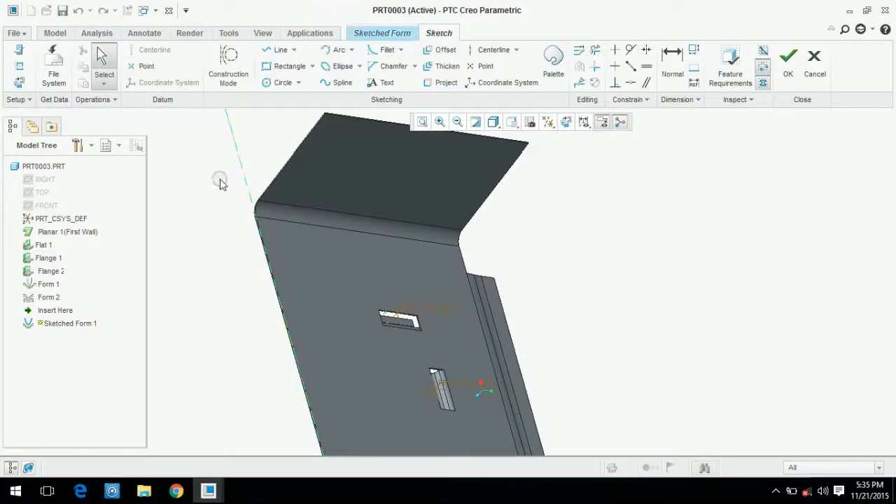
left_click(281, 80)
left_click(317, 282)
left_click(788, 62)
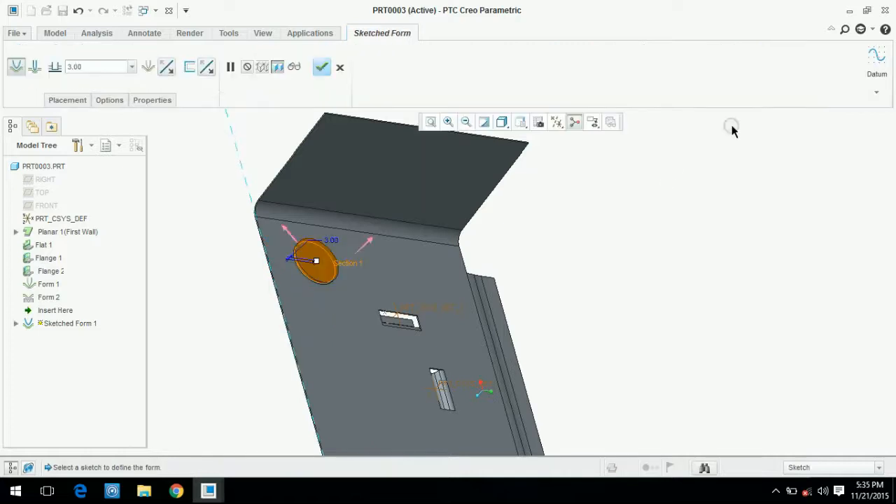
- Set the circular sketched form's depth graphically to 15.30 toward the opposite side of the wall and complete it
scroll(275, 245, "up", 3)
mouse_move(301, 271)
left_mouse_down()
mouse_move(270, 300)
mouse_move(320, 255)
left_mouse_up()
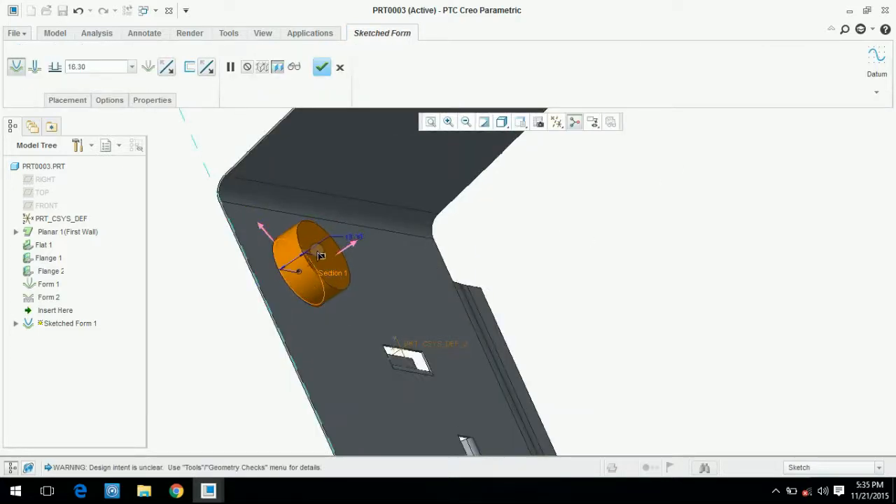
left_click(351, 242)
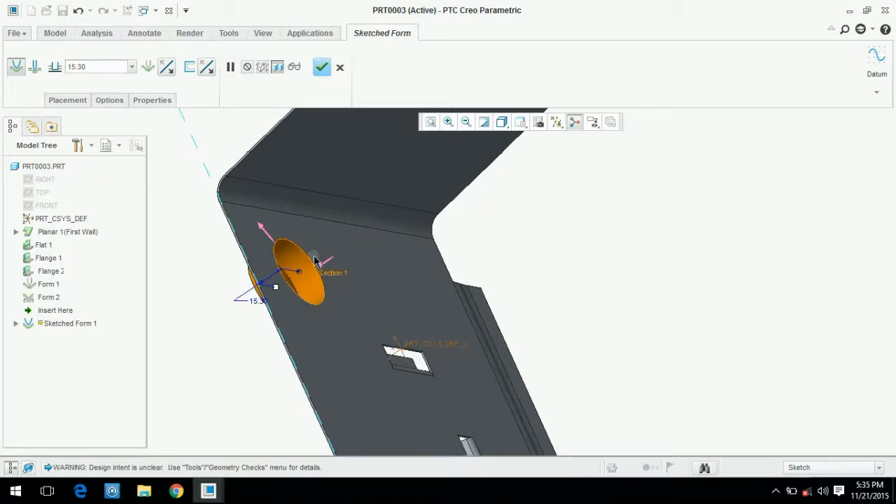
middle_click_drag(287, 277, 261, 275)
left_click(321, 70)
mouse_move(175, 241)
middle_mouse_down()
mouse_move(248, 240)
mouse_move(182, 254)
middle_mouse_up()
- Redefine Sketched Form 1 to exclude its circular end surface and complete the change
right_click(63, 312)
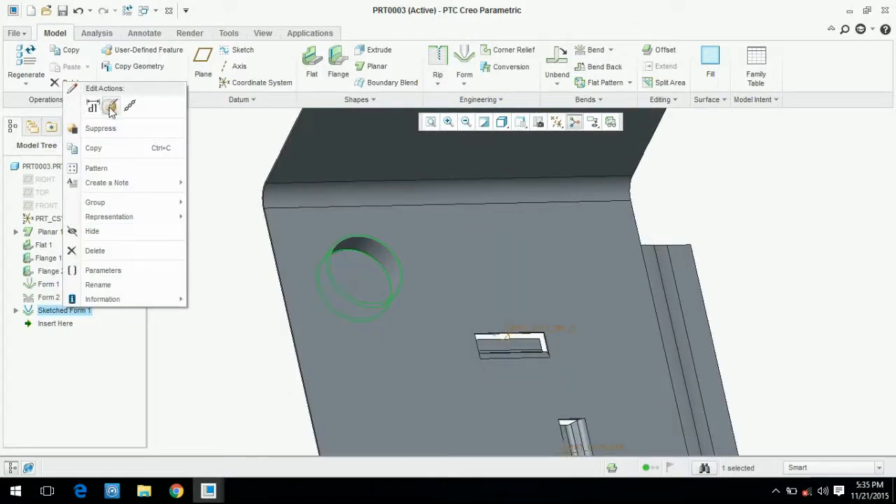
left_click(112, 104)
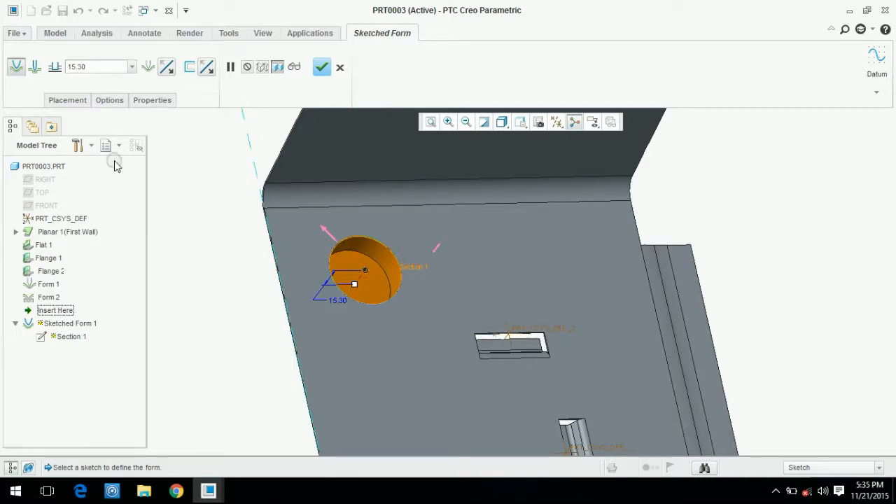
left_click(109, 98)
left_click(156, 143)
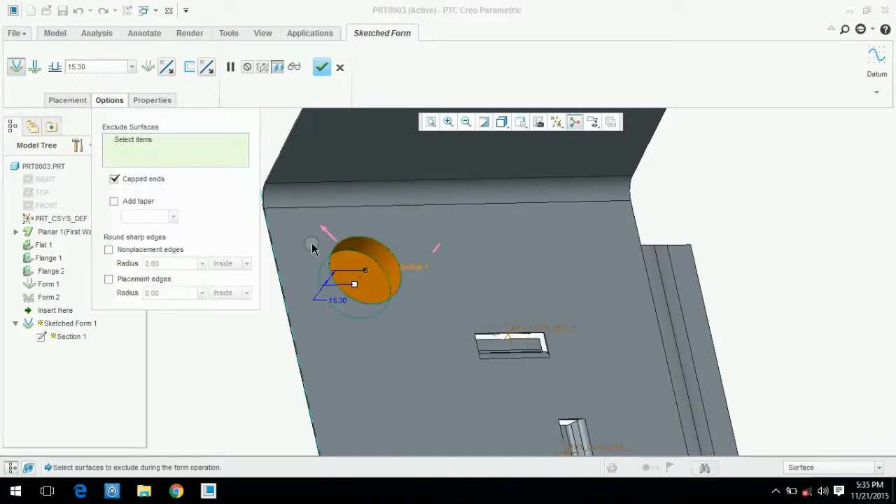
left_click(361, 269)
left_click(321, 67)
- Redefine Form 2 by replacing its excluded die model surfaces with the louver's long back surface, and complete the change
middle_click_drag(810, 244, 868, 274)
left_click(20, 357)
right_click(45, 300)
left_click(94, 69)
middle_click_drag(380, 367, 606, 321)
scroll(576, 346, "down", 4)
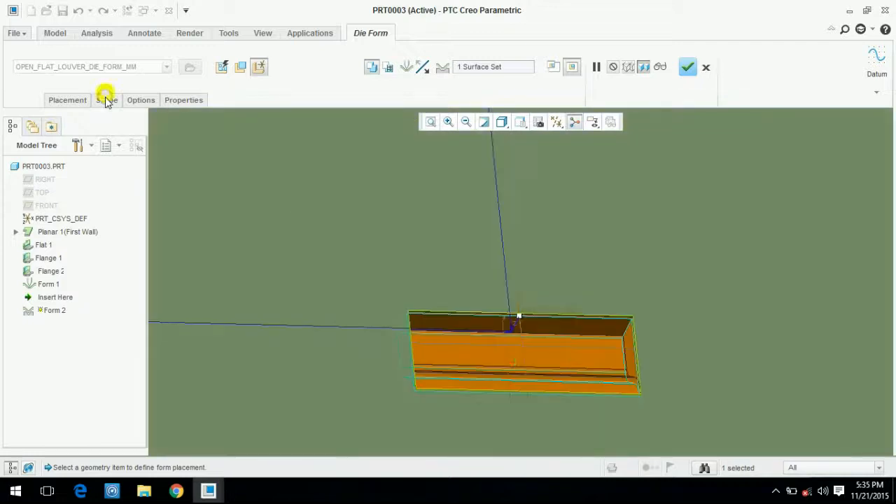
left_click(106, 100)
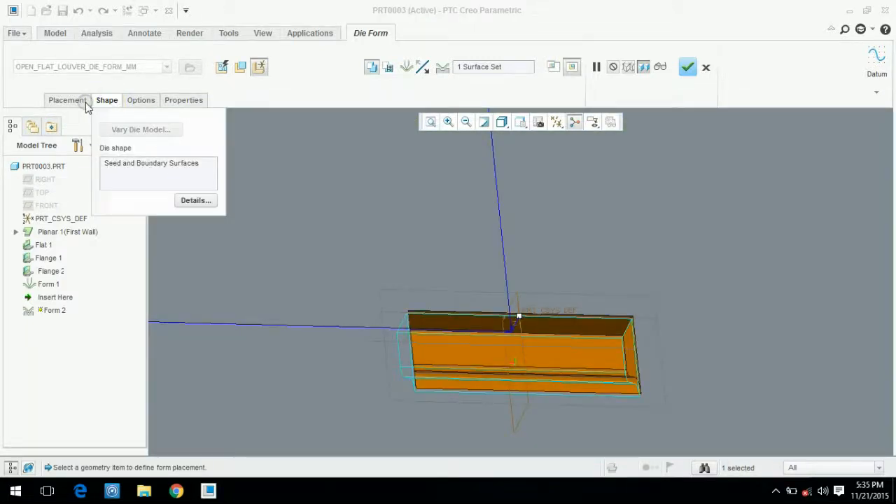
left_click(142, 101)
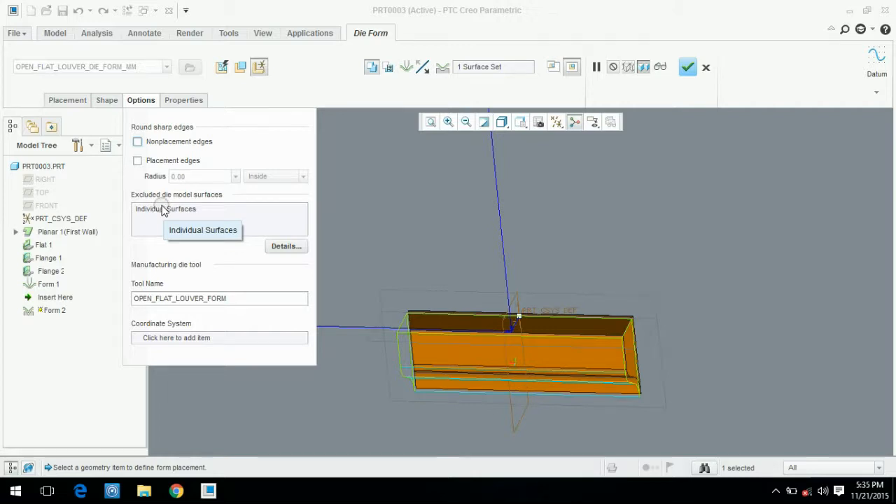
left_click(163, 210)
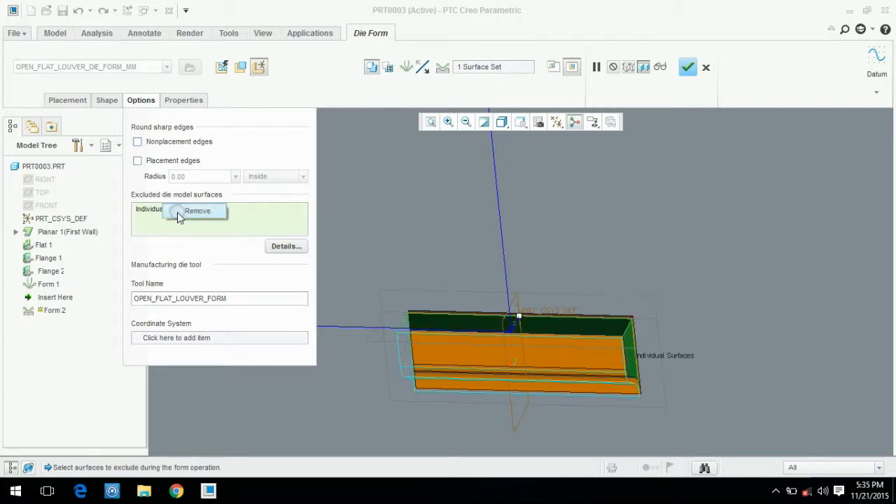
left_click(482, 328)
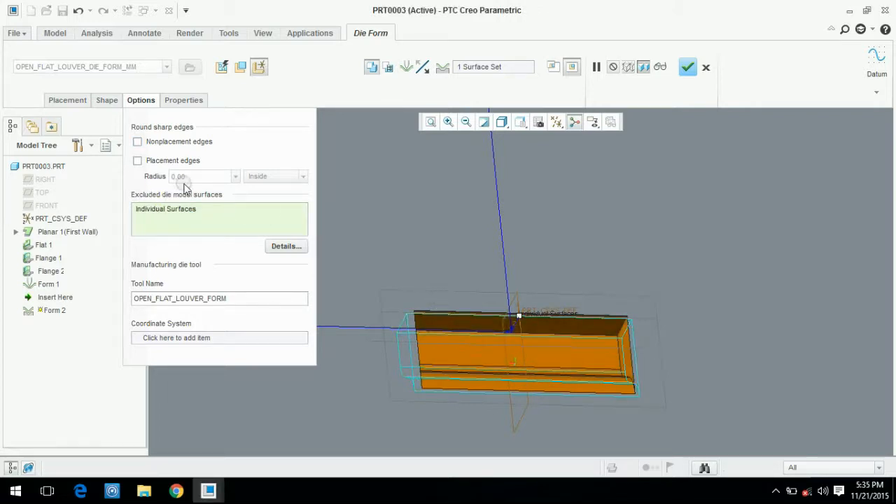
left_click(690, 69)
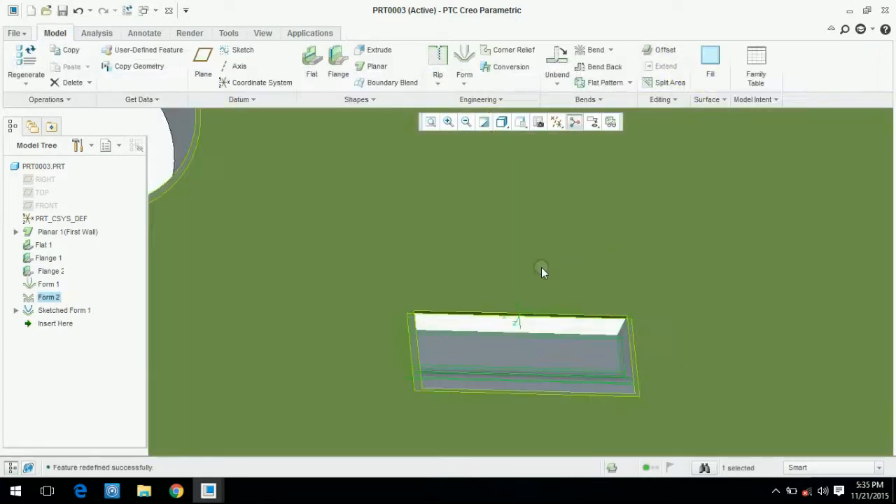
- Reopen Form 2 for redefinition and remove all of its excluded die model surfaces
scroll(452, 308, "up", 5)
middle_click_drag(685, 268, 770, 282)
scroll(520, 305, "down", 3)
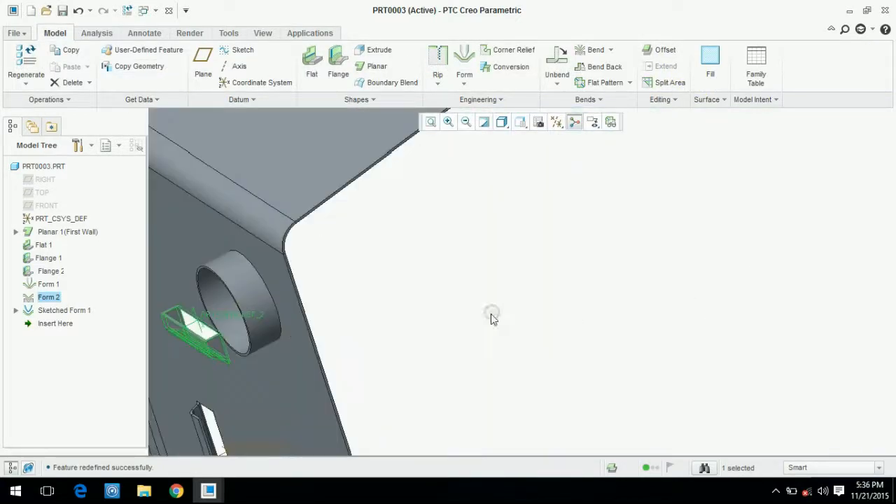
left_click(467, 255)
scroll(450, 274, "down", 2)
scroll(379, 300, "up", 3)
scroll(279, 305, "down", 4)
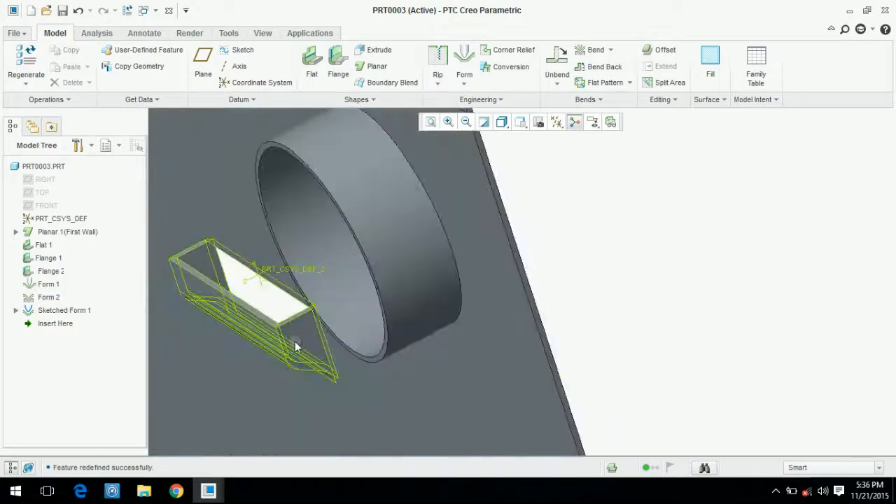
right_click(32, 296)
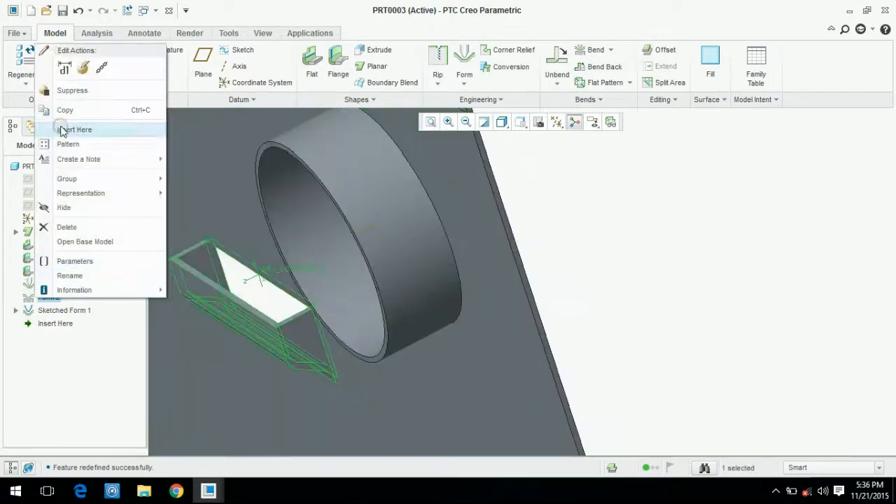
left_click(84, 74)
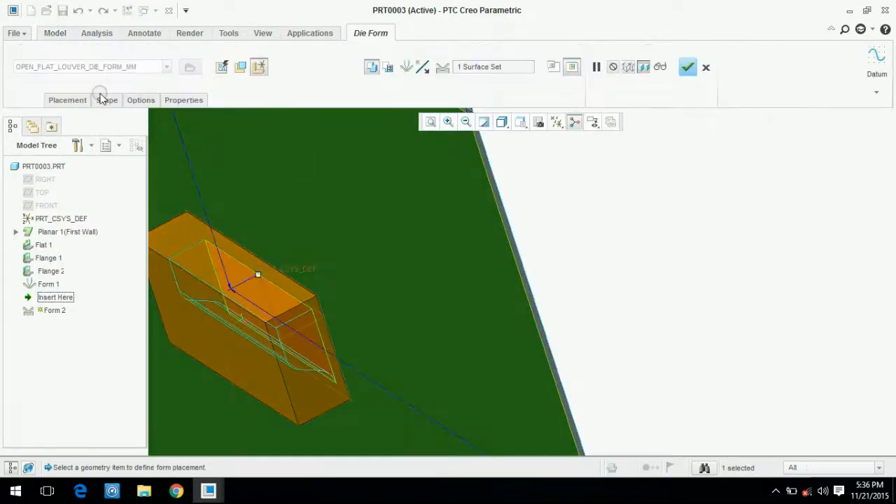
left_click(149, 101)
left_click(180, 210)
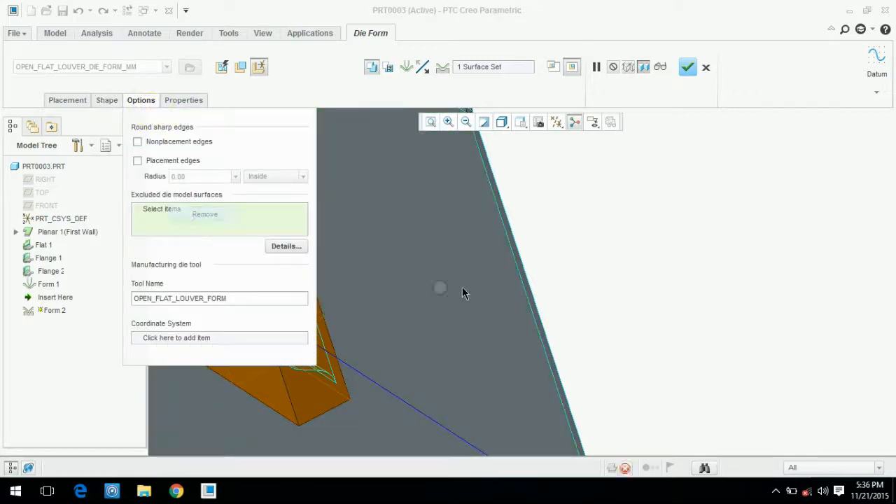
- Exclude the louver's side surfaces, including both short end faces, from the die form and complete the redefinition
scroll(633, 292, "up", 3)
middle_click_drag(633, 287, 580, 248)
scroll(580, 248, "down", 5)
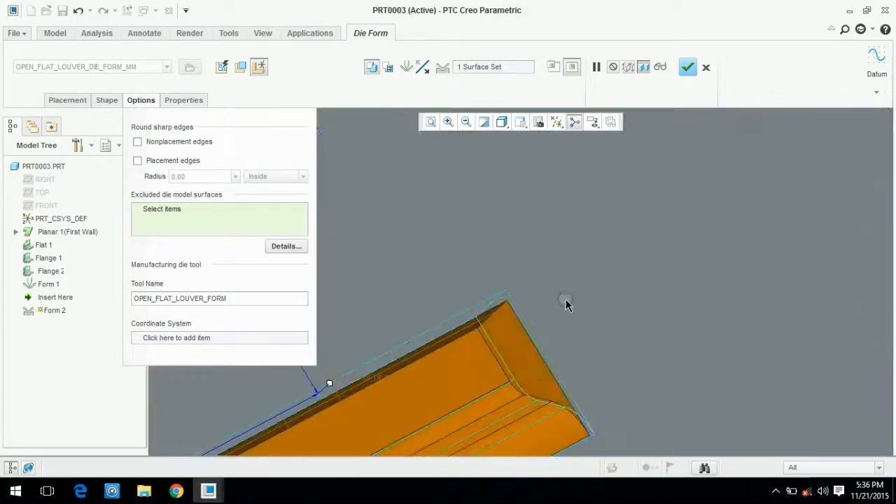
left_click(504, 336)
scroll(486, 350, "up", 5)
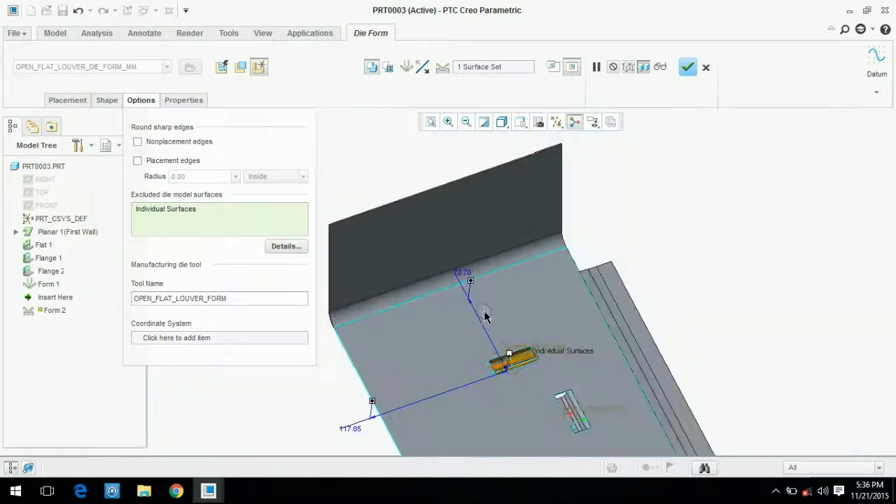
scroll(532, 353, "down", 4)
left_click(536, 343)
middle_click_drag(505, 338, 607, 352)
scroll(823, 215, "down", 3)
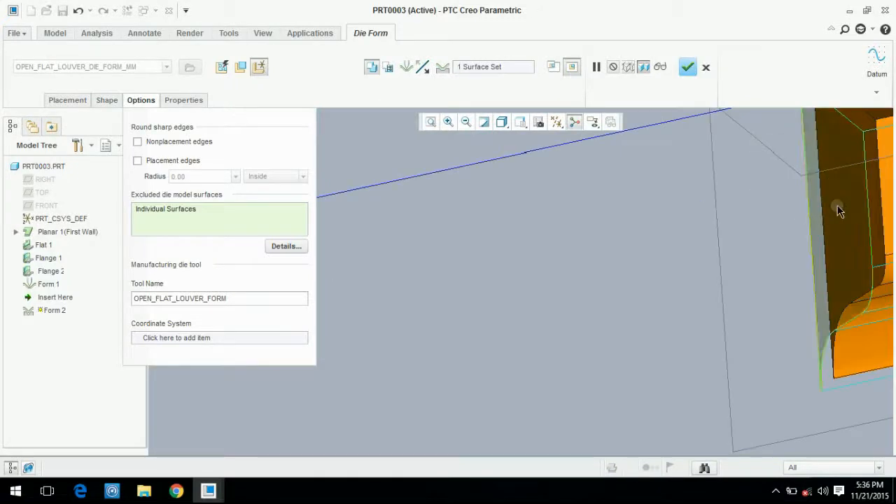
left_click(837, 203)
left_click(683, 69)
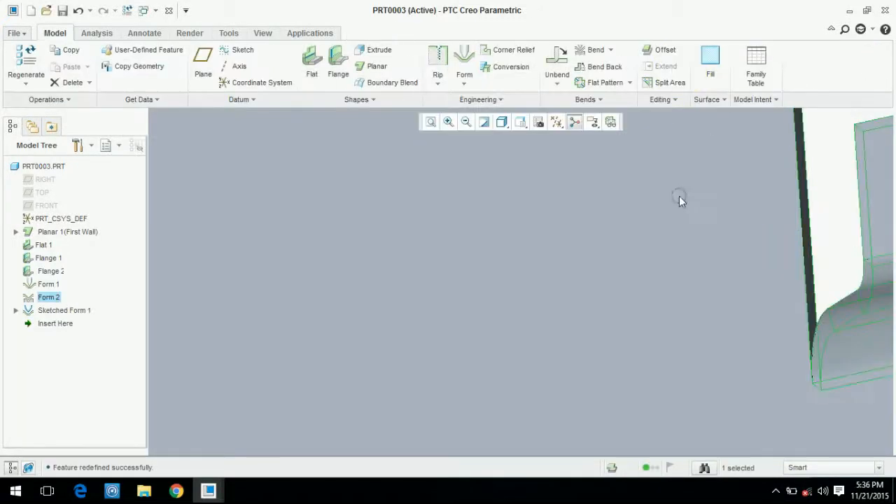
- Flatten all form features on the part with an automatic Flatten Form and complete it
scroll(648, 255, "up", 5)
middle_click_drag(648, 255, 796, 220)
left_click(798, 217)
middle_click_drag(658, 248, 532, 168)
left_click(464, 81)
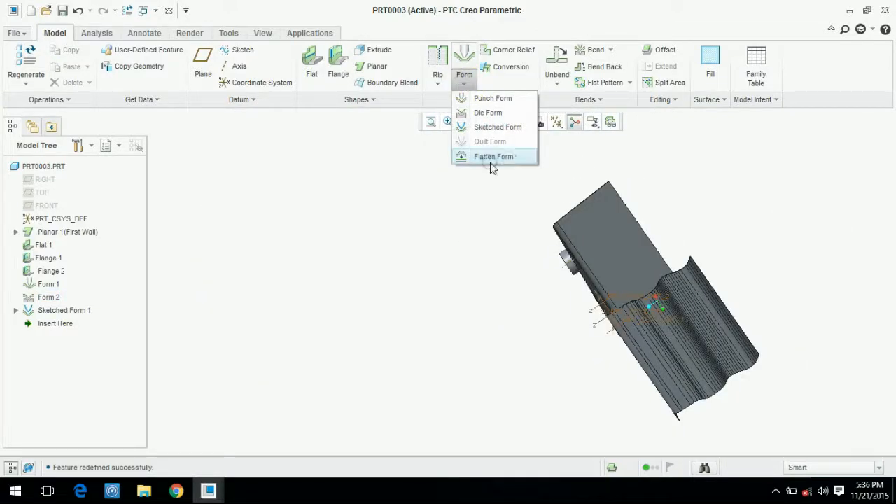
left_click(412, 201)
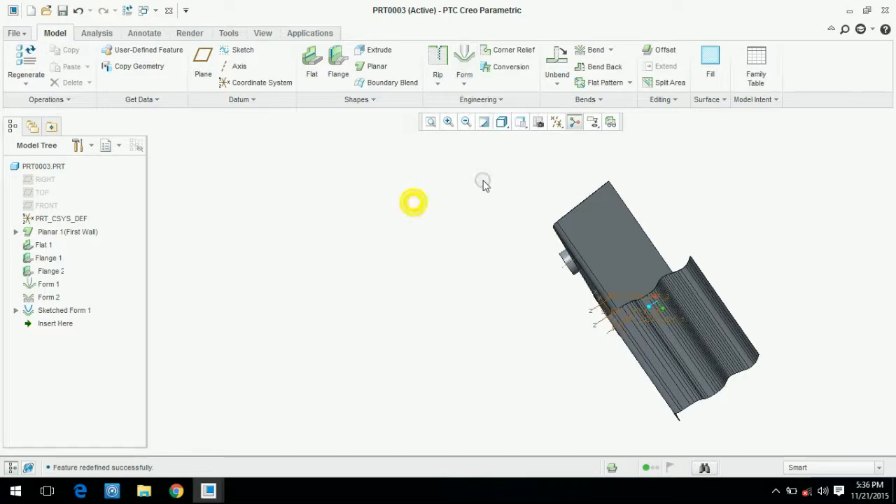
left_click(463, 83)
left_click(488, 157)
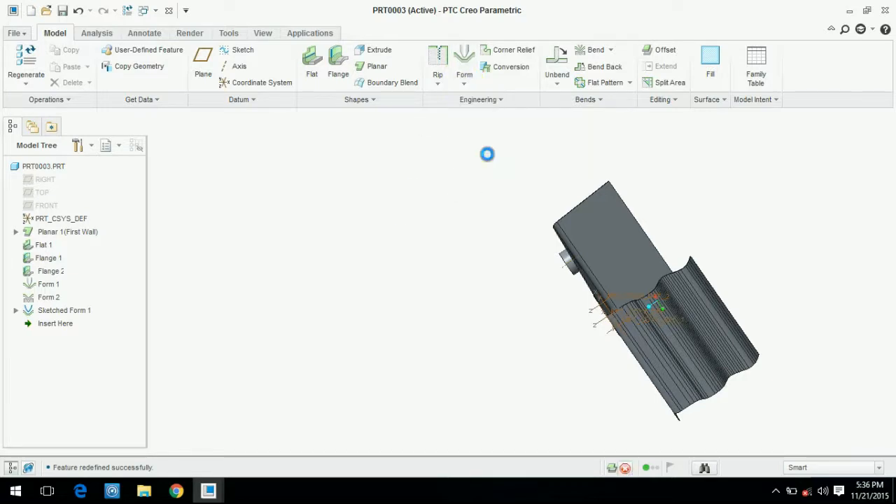
mouse_move(412, 243)
middle_mouse_down()
mouse_move(464, 240)
mouse_move(436, 207)
mouse_move(442, 232)
mouse_move(422, 228)
mouse_move(442, 226)
mouse_move(412, 195)
mouse_move(419, 233)
middle_mouse_up()
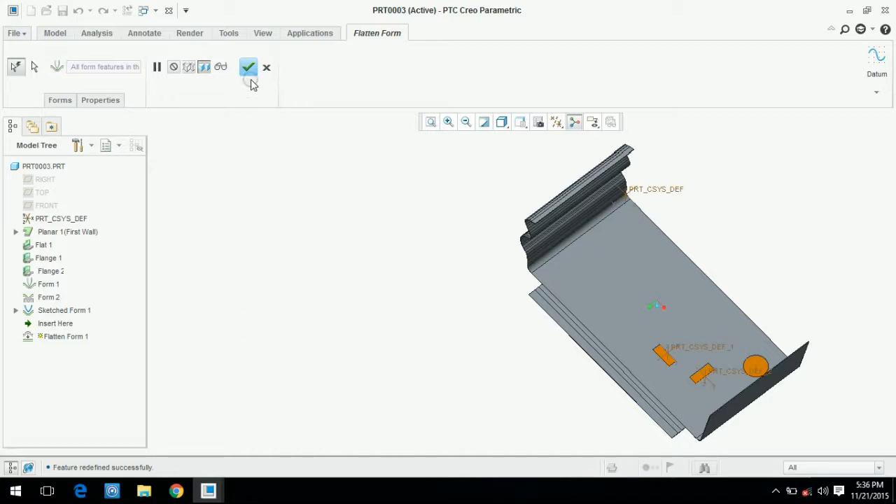
left_click(249, 68)
- Unbend the whole part with the base wall surface held fixed, and inspect the flattened walls and bend lines
scroll(777, 299, "down", 4)
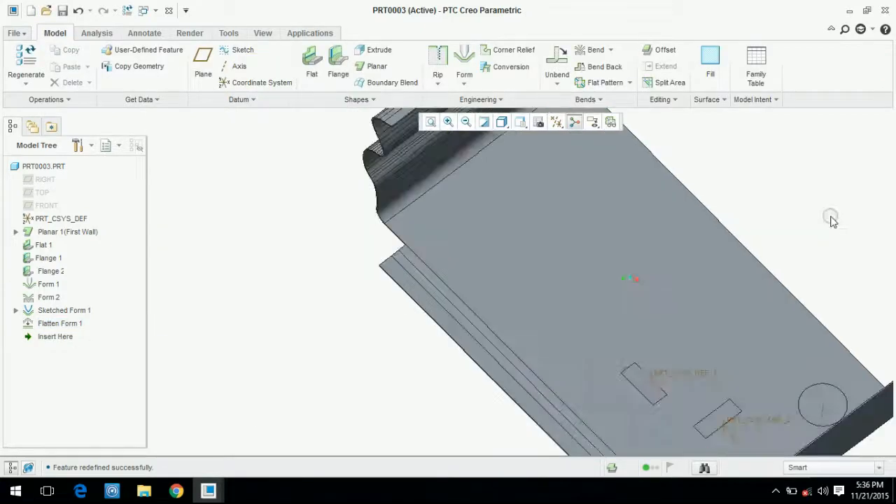
scroll(830, 217, "up", 3)
scroll(832, 314, "down", 4)
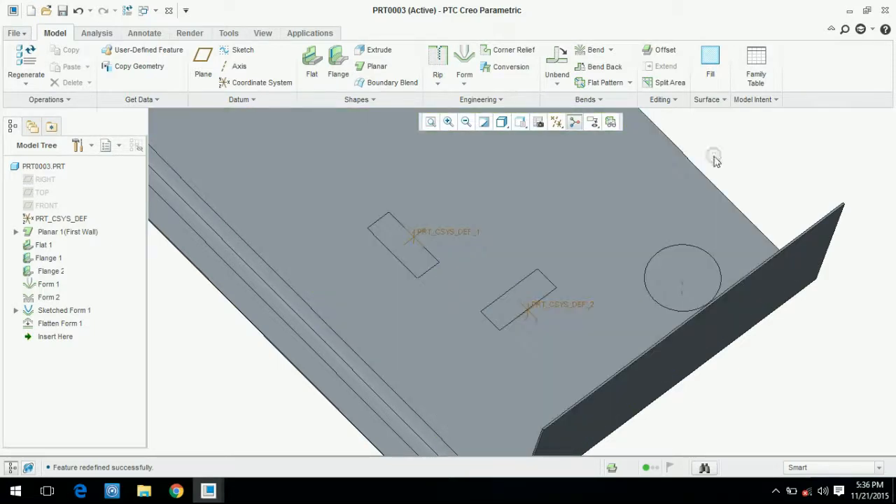
scroll(643, 260, "up", 5)
middle_click_drag(583, 170, 616, 175)
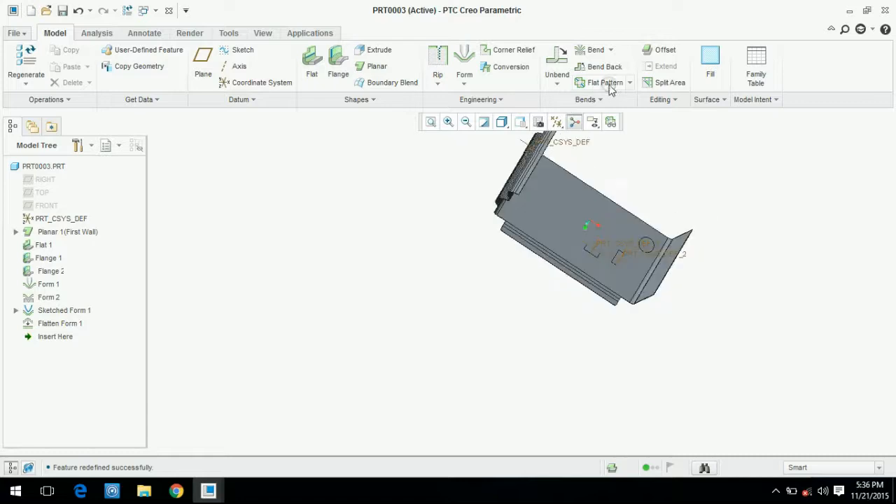
left_click(558, 68)
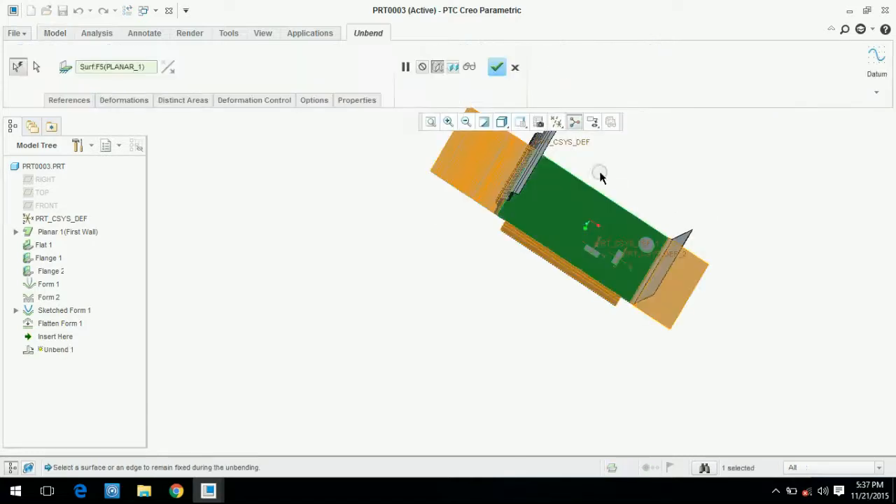
left_click(496, 66)
middle_click_drag(392, 228, 401, 250)
left_click(54, 336)
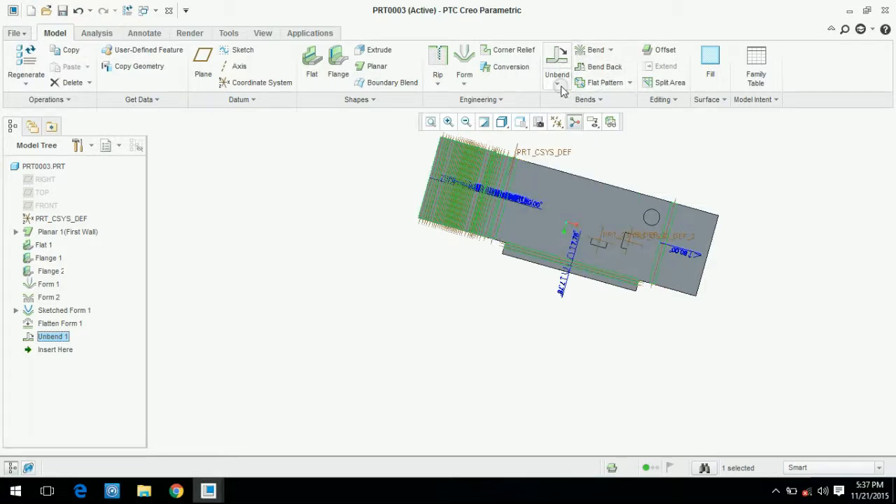
left_click(713, 148)
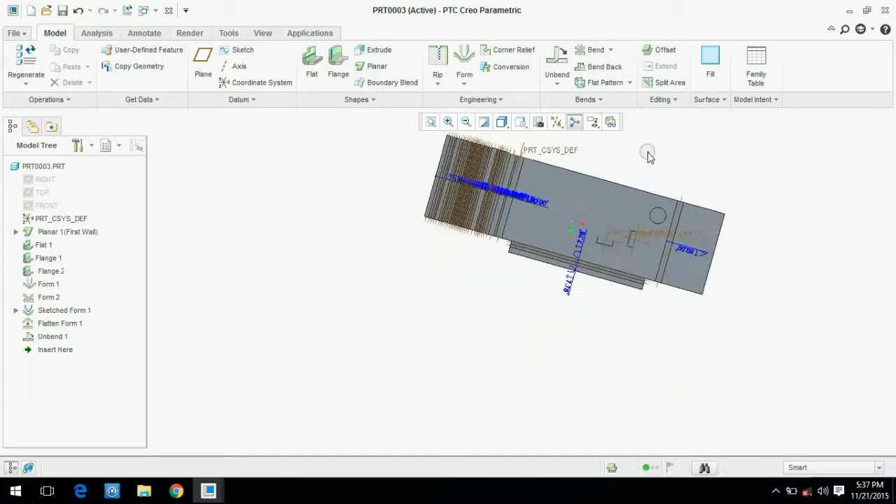
scroll(662, 137, "down", 3)
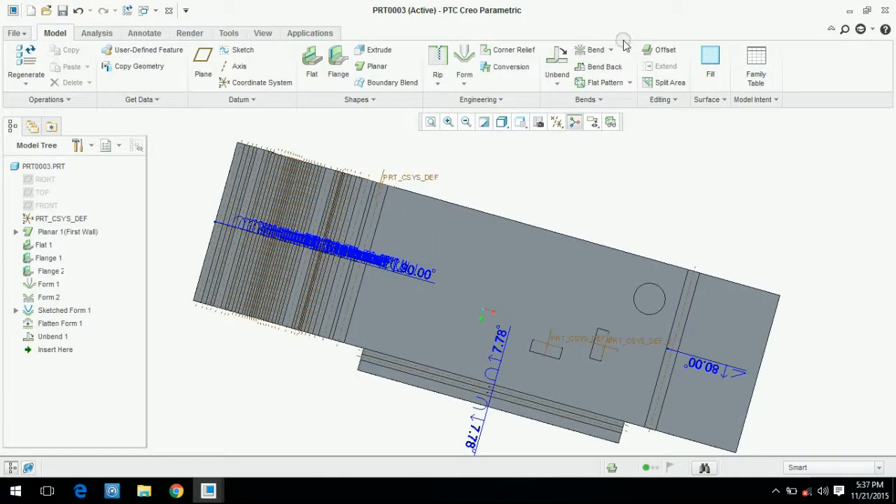
- Delete the Unbend 1 feature and confirm the deletion
left_click(587, 166)
right_click(81, 337)
left_click(83, 278)
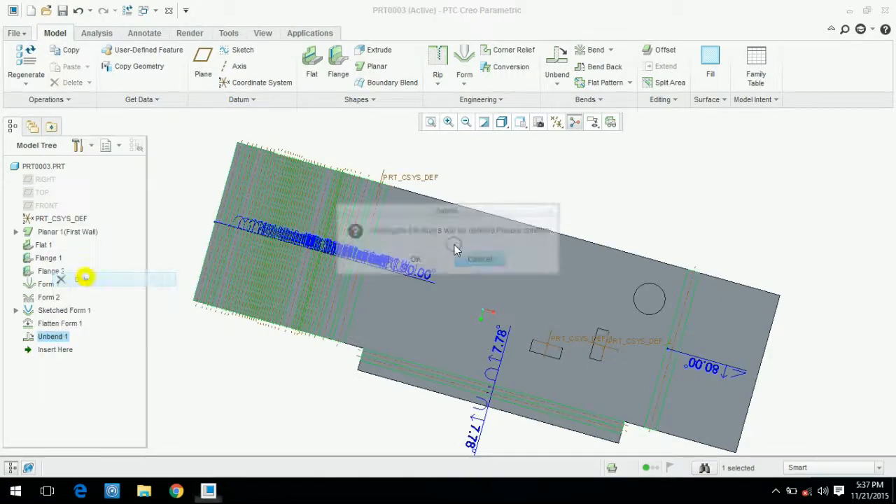
left_click(415, 259)
- Create a Flat Pattern of the part using the base wall surface as the fixed geometry
left_click(600, 82)
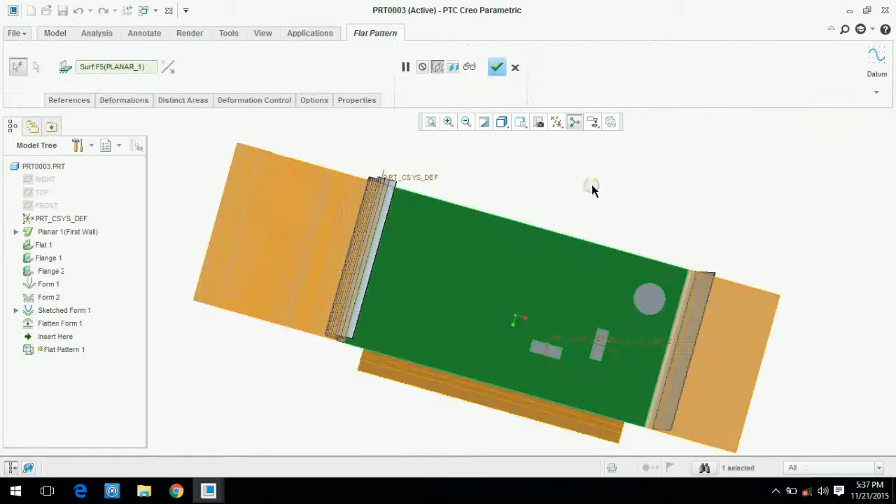
left_click(496, 67)
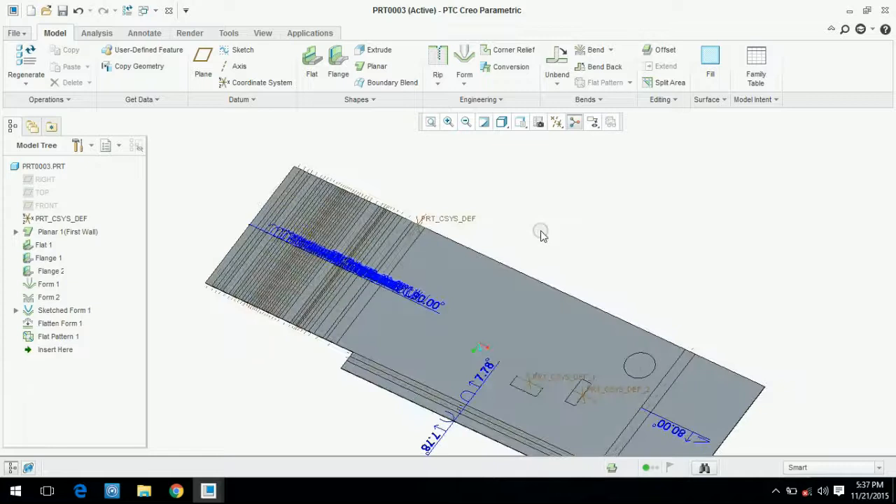
scroll(371, 280, "down", 2)
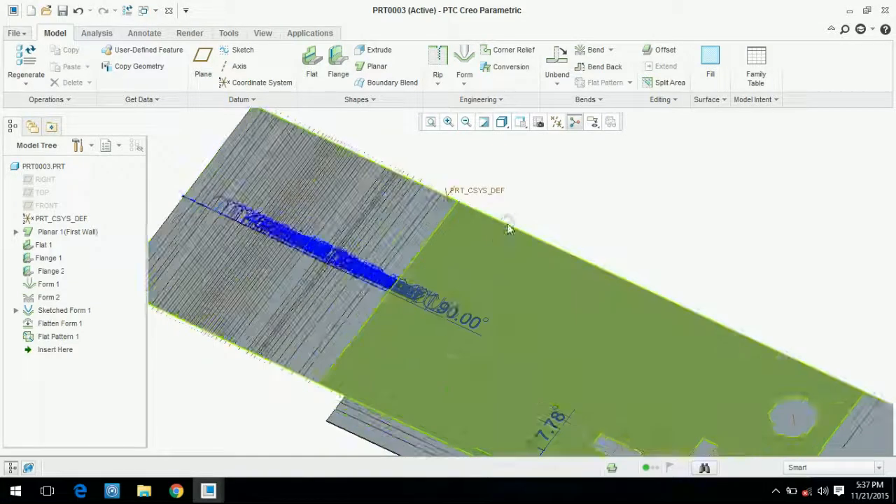
scroll(512, 222, "up", 2)
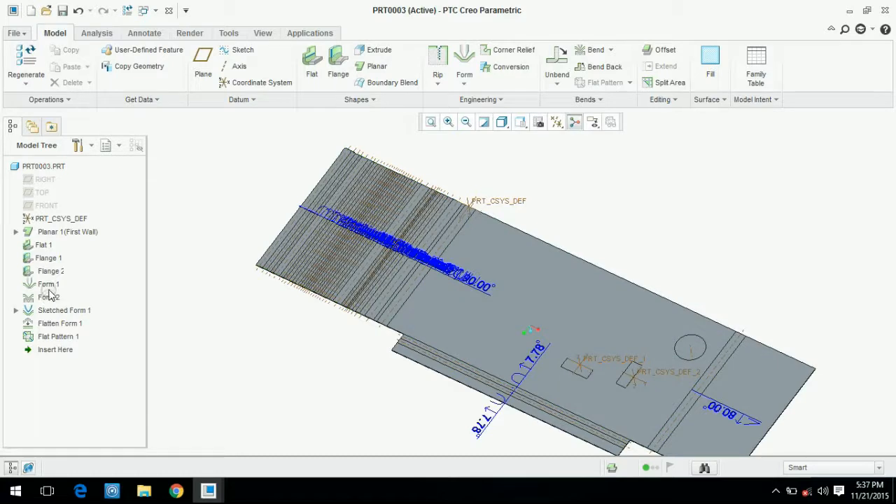
- Suppress Flange 1 together with its dependent features Flange 2, Form 1 and Form 2
left_click(46, 259)
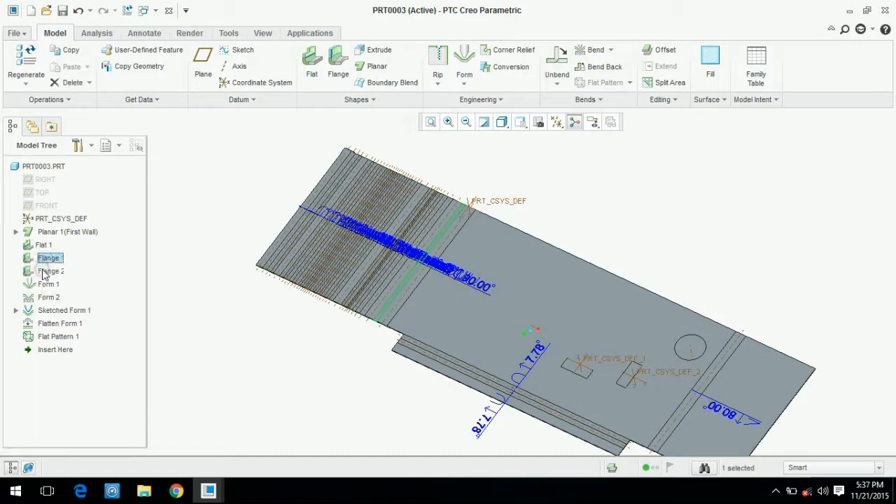
left_click(45, 272)
right_click(42, 259)
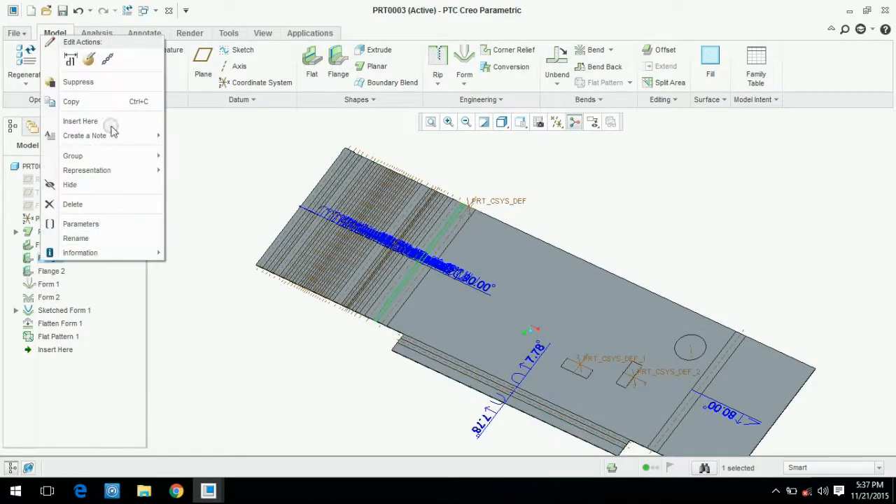
left_click(78, 82)
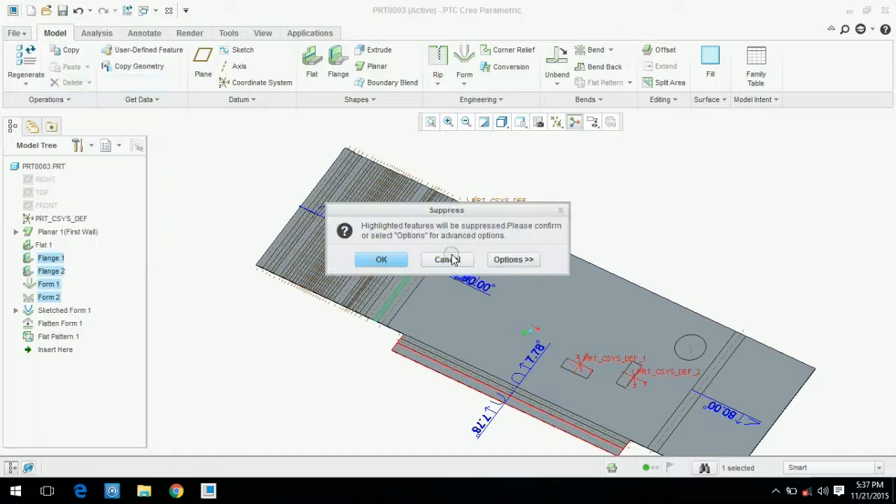
left_click(381, 256)
left_click(240, 173)
scroll(299, 244, "down", 4)
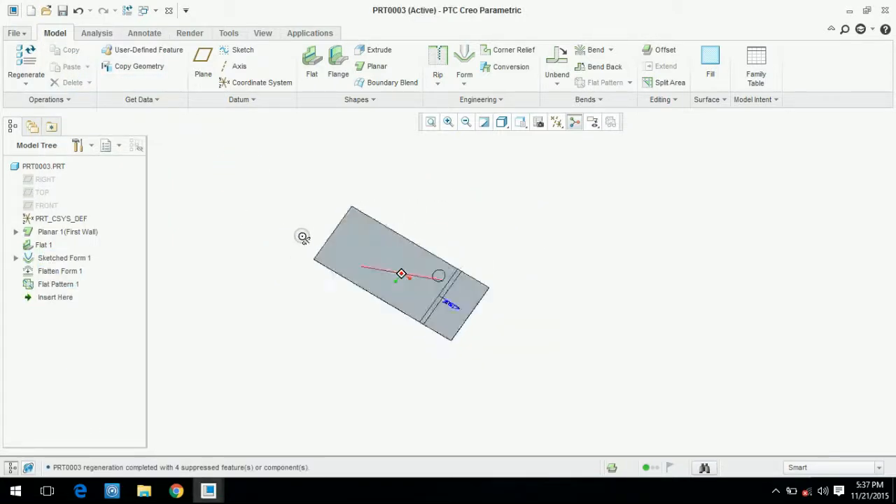
scroll(441, 287, "up", 3)
scroll(444, 294, "up", 2)
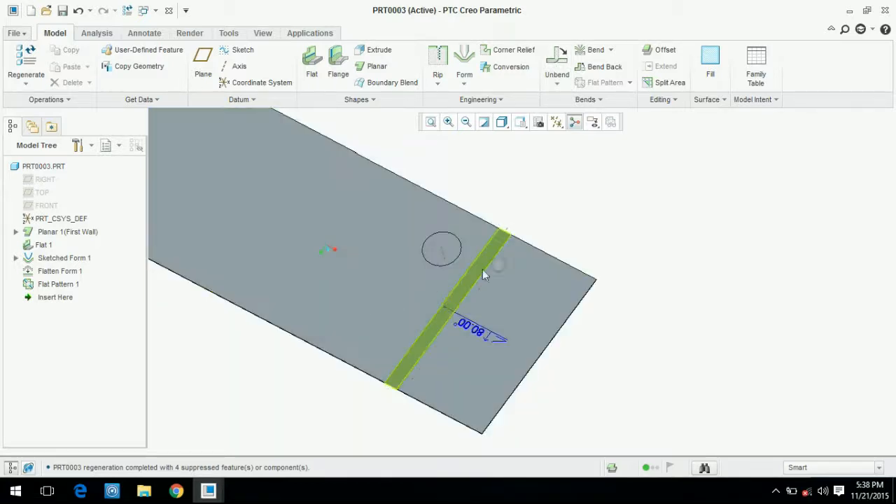
left_click(376, 50)
left_click(372, 264)
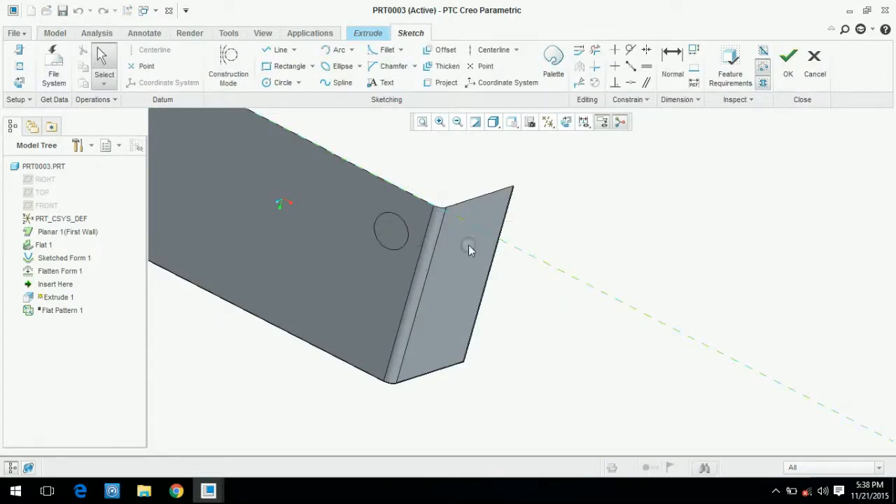
left_click(813, 61)
left_click(489, 264)
left_click(754, 157)
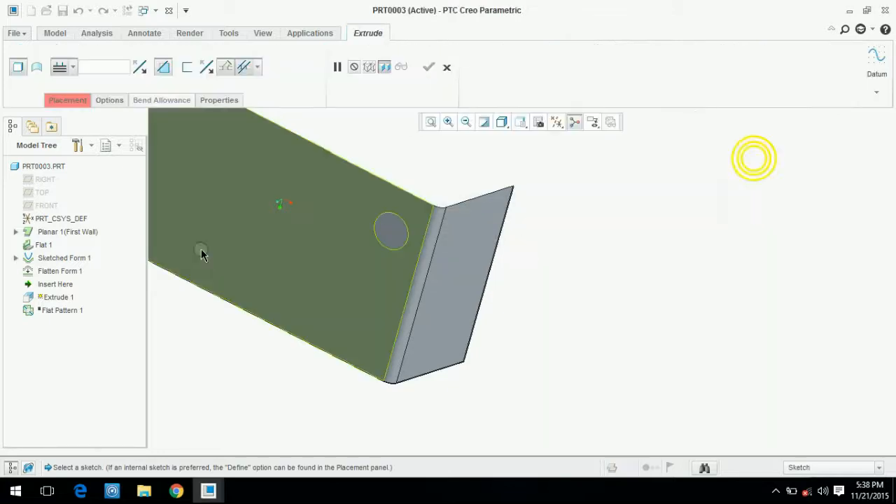
left_click(447, 66)
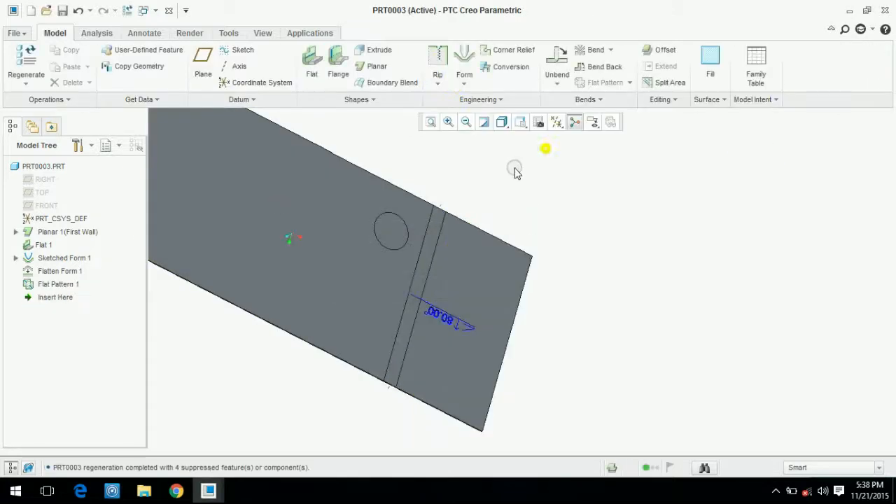
- Delete Flat Pattern 1 and unbend the whole part instead, keeping the base wall surface fixed
right_click(46, 282)
left_click(82, 400)
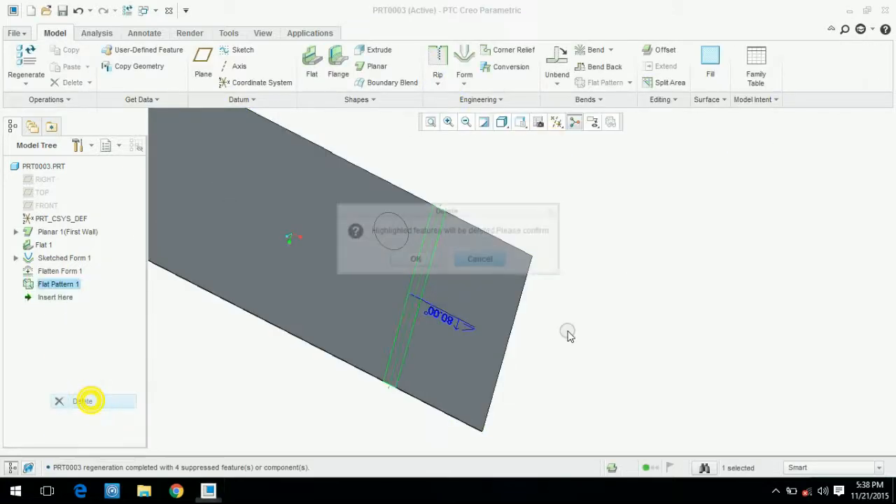
left_click(415, 259)
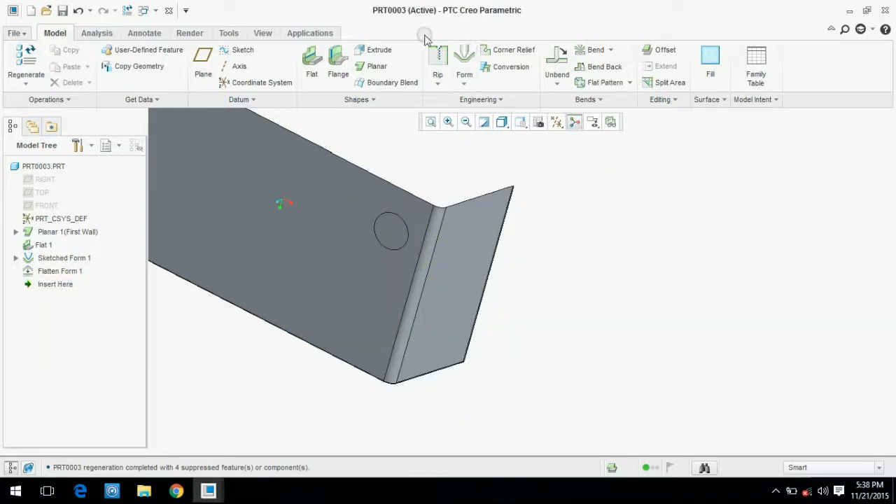
left_click(557, 64)
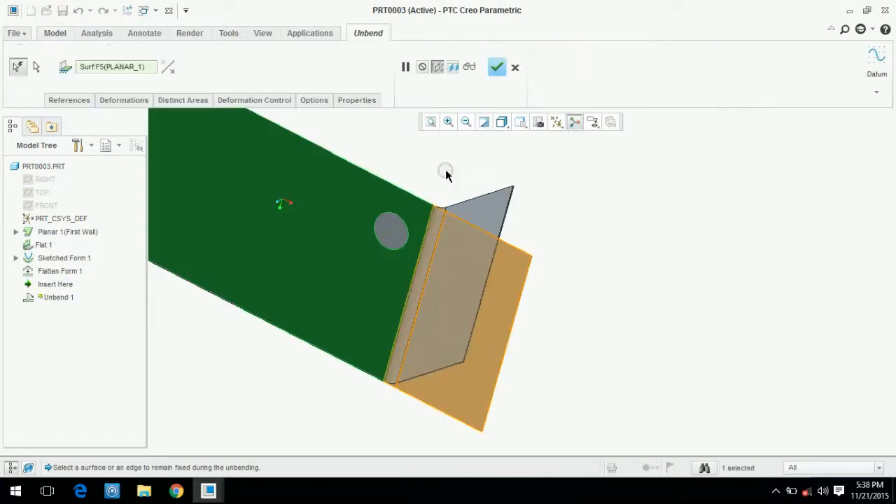
left_click(504, 66)
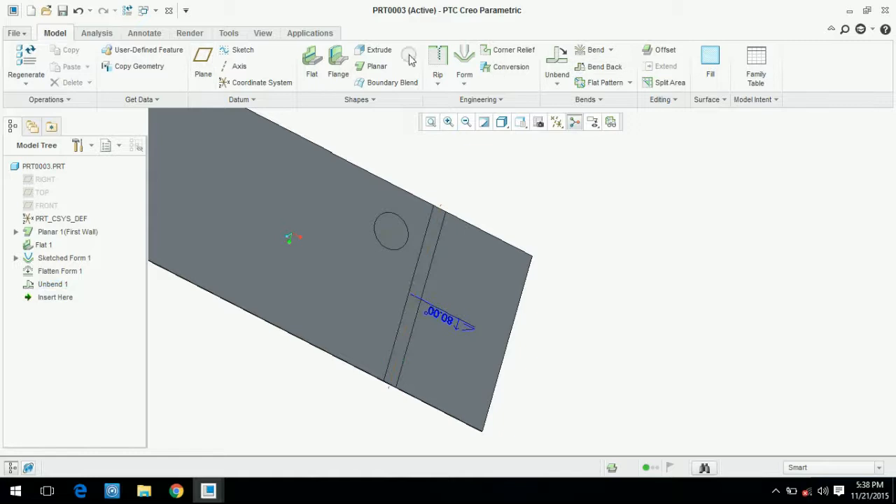
- Extrude a rectangular cut through the unbent sheet, sketched on the base wall surface so that it straddles the bend area
left_click(376, 49)
left_click(382, 289)
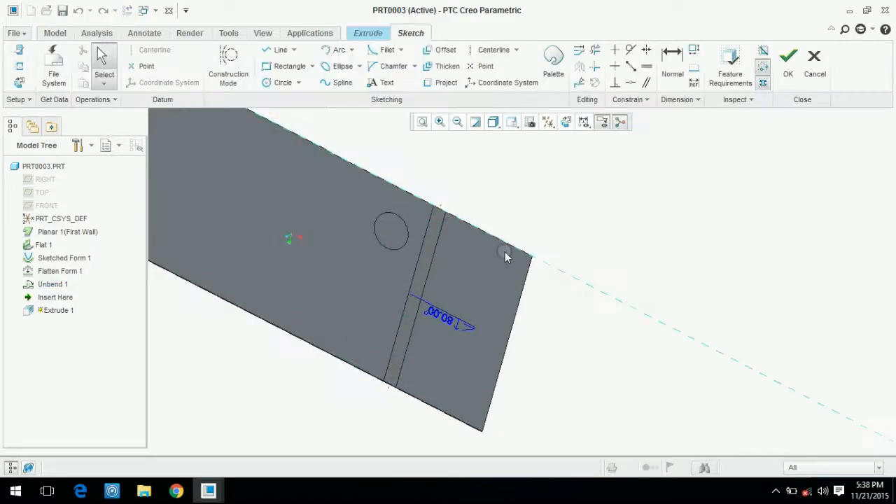
left_click(283, 66)
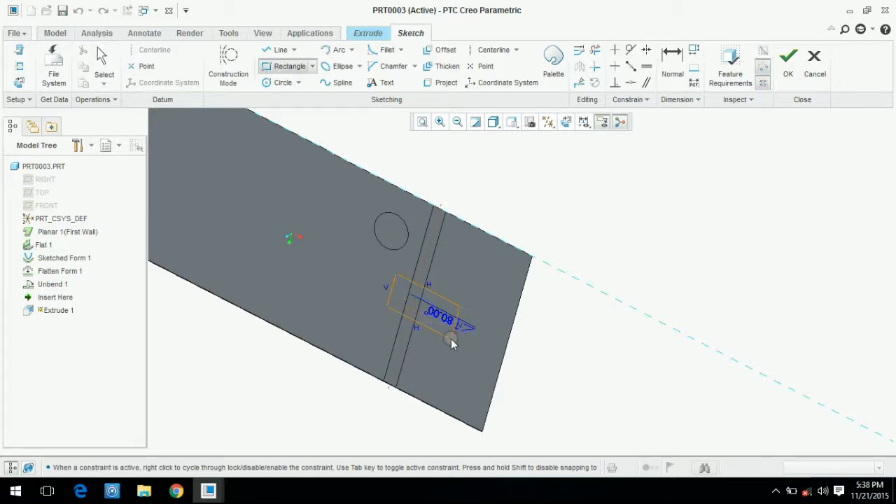
left_click(782, 70)
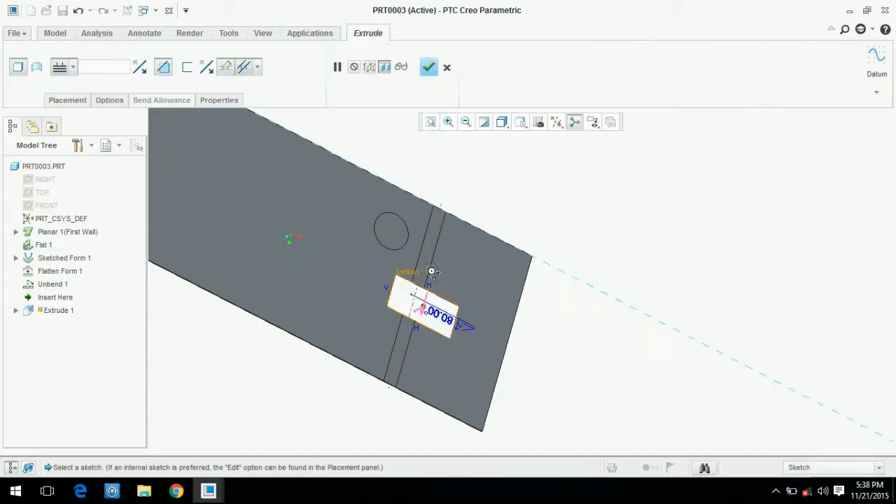
left_click(425, 68)
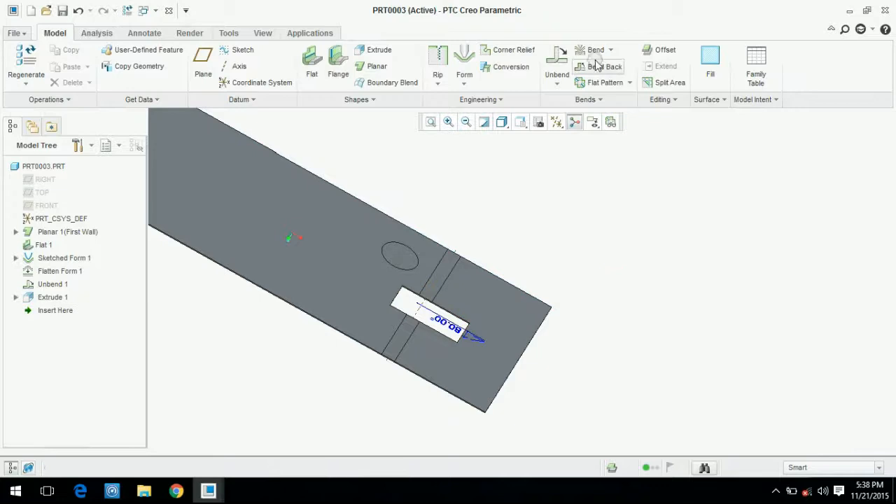
- Bend back the whole part and inspect the rectangular cutout where it wraps around the bend
left_click(603, 66)
left_click(315, 67)
middle_click_drag(636, 303, 620, 375)
scroll(620, 375, "up", 3)
scroll(564, 207, "down", 3)
middle_click_drag(564, 207, 600, 191)
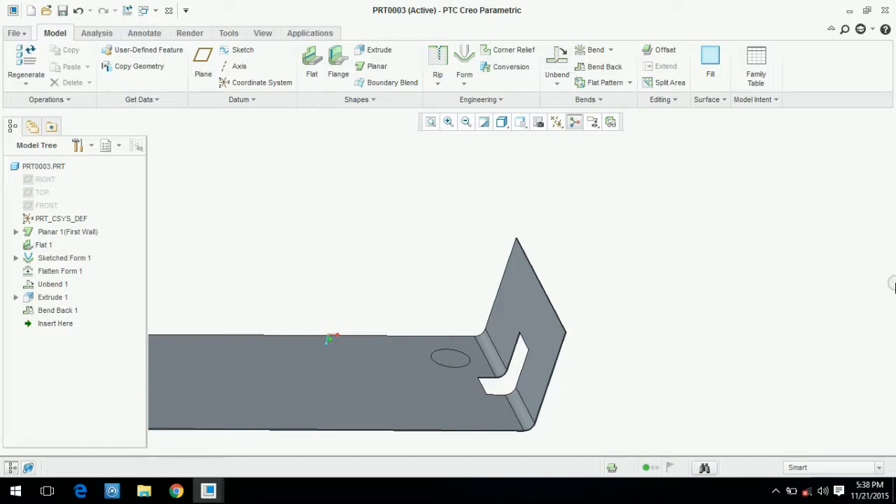
- Create a Flat Pattern of the part with the rectangular cutout and inspect the flattened sheet
left_click(606, 83)
left_click(498, 67)
left_click(540, 204)
scroll(561, 266, "up", 3)
middle_click_drag(552, 263, 546, 326)
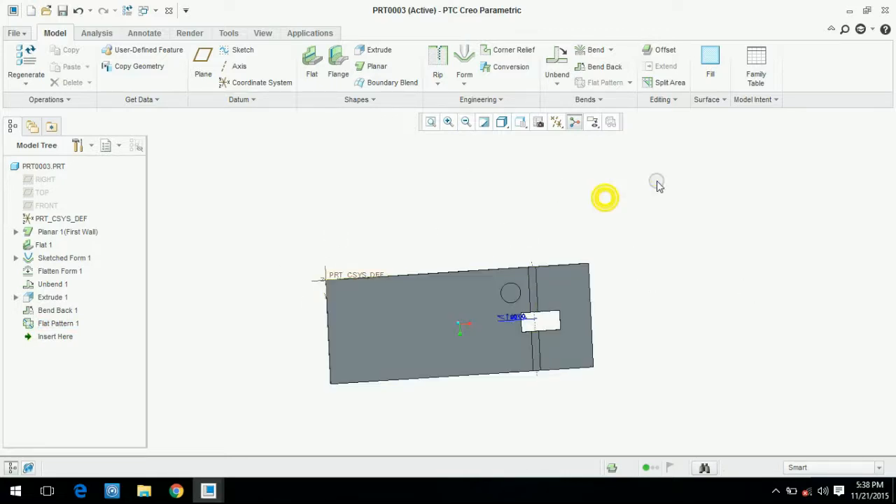
- Delete the Flat Pattern 1 feature and confirm the deletion
right_click(39, 323)
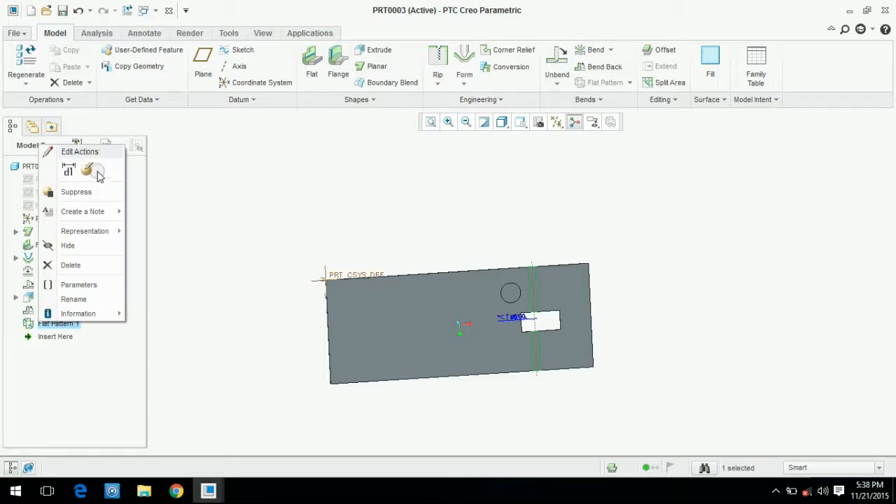
left_click(69, 266)
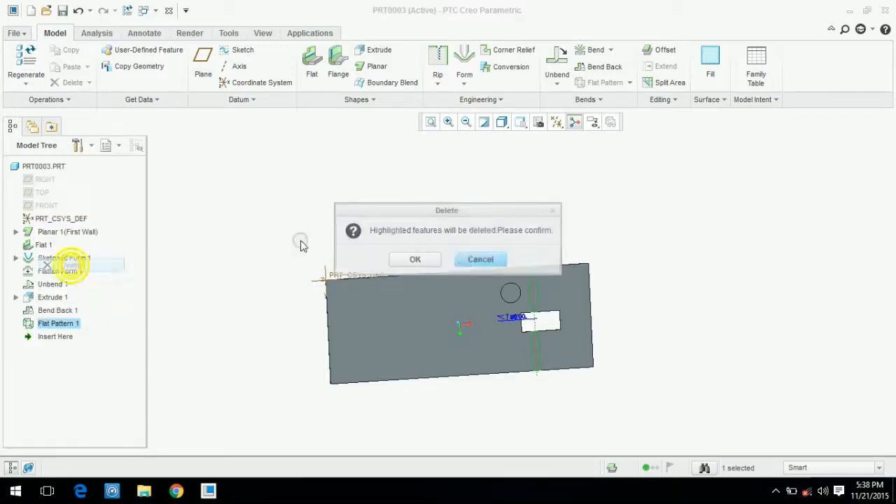
left_click(410, 260)
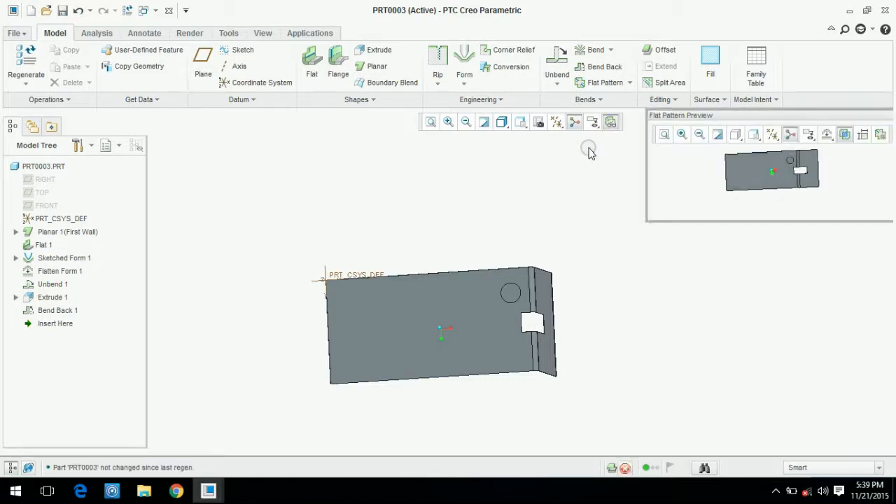
- Unbend the whole part again after the Bend Back 1 feature
left_click(393, 181)
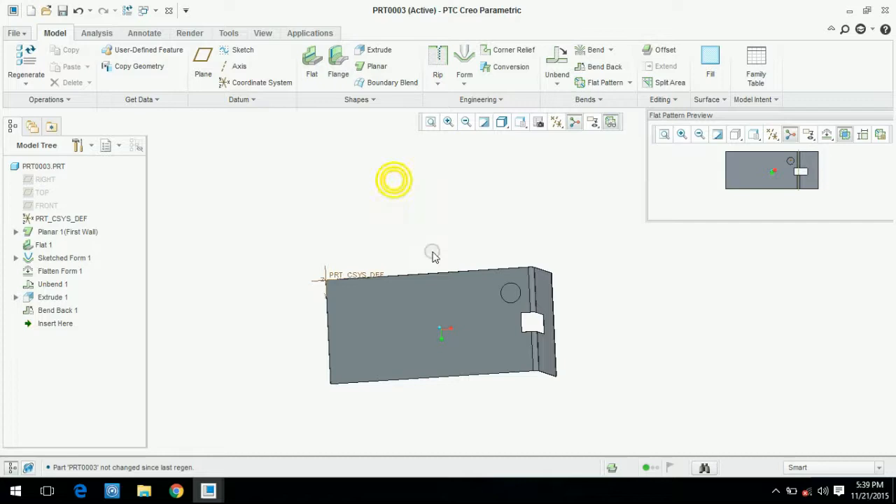
left_click(514, 280)
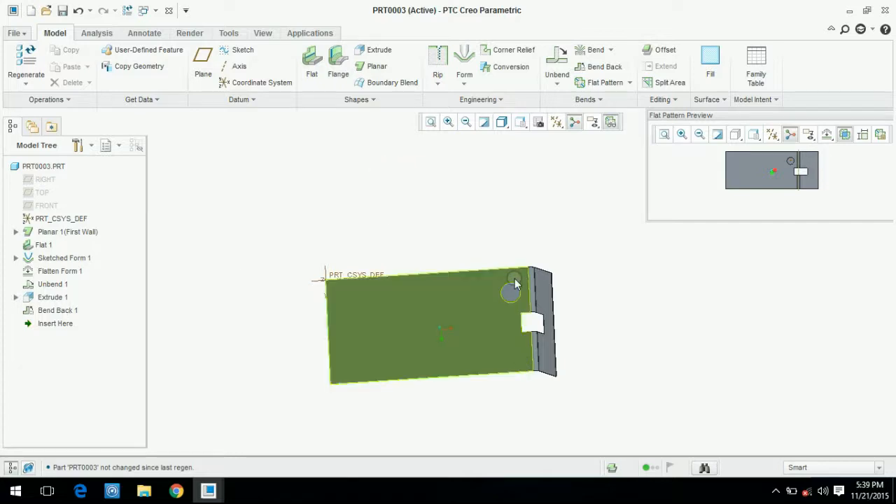
left_click(555, 73)
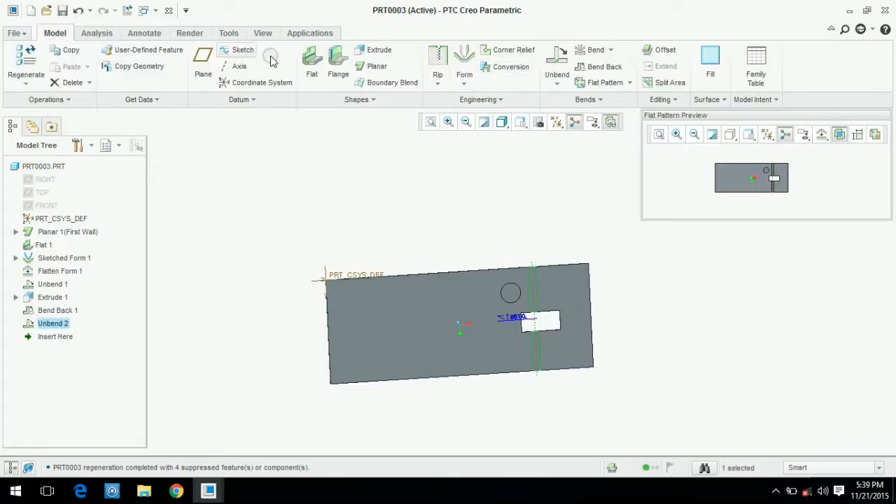
- Extrude a circular cut centred on the bend line, between the rectangular cutout and the nearest long edge of the sheet
left_click(376, 50)
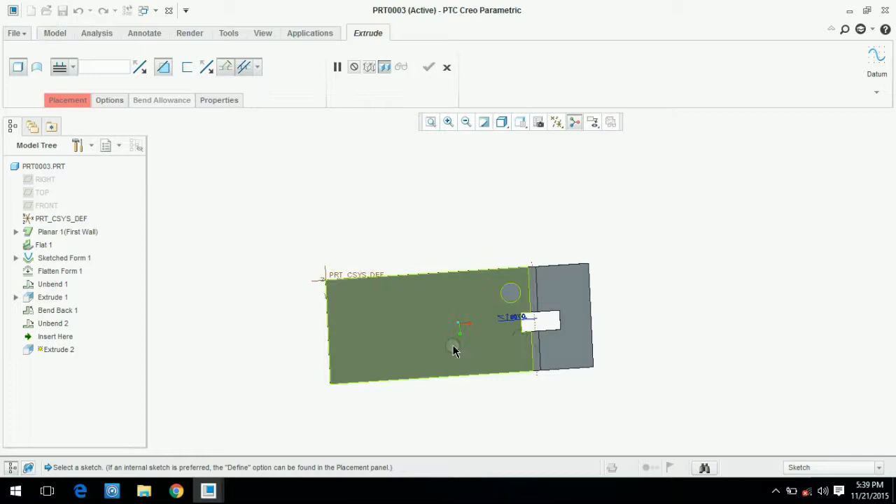
left_click(528, 348)
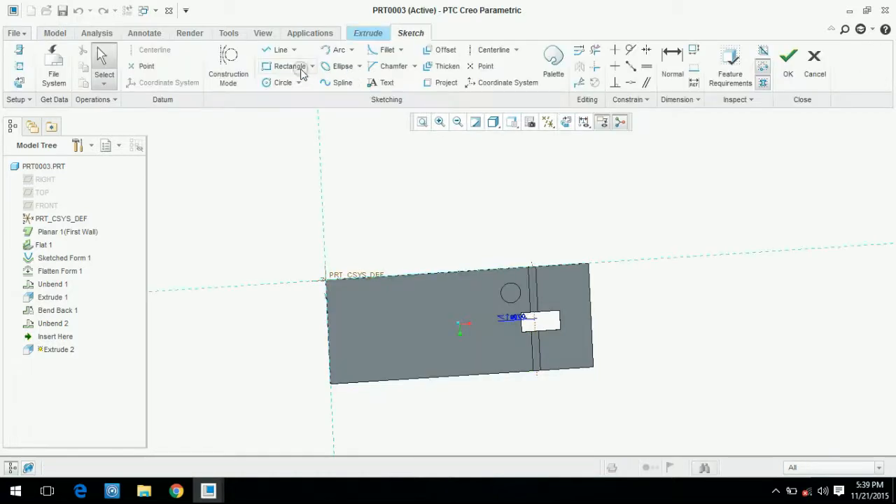
left_click(283, 82)
scroll(544, 350, "up", 4)
left_click(495, 375)
left_click(788, 62)
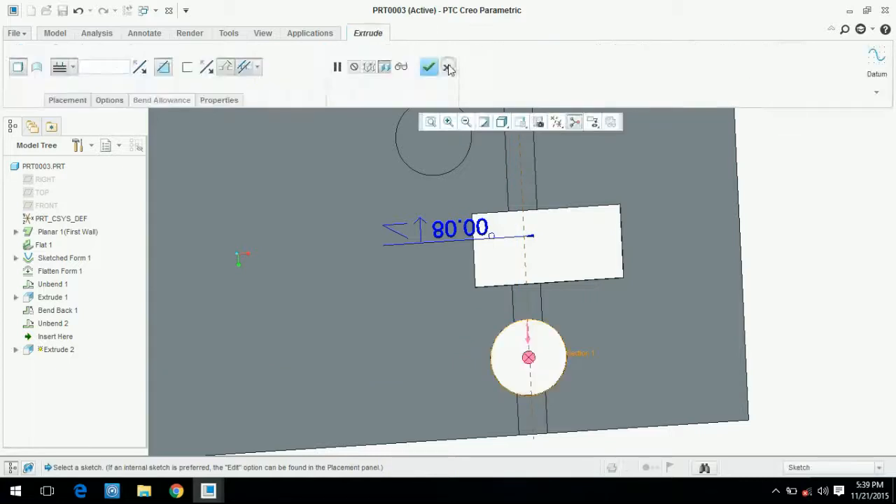
left_click(427, 68)
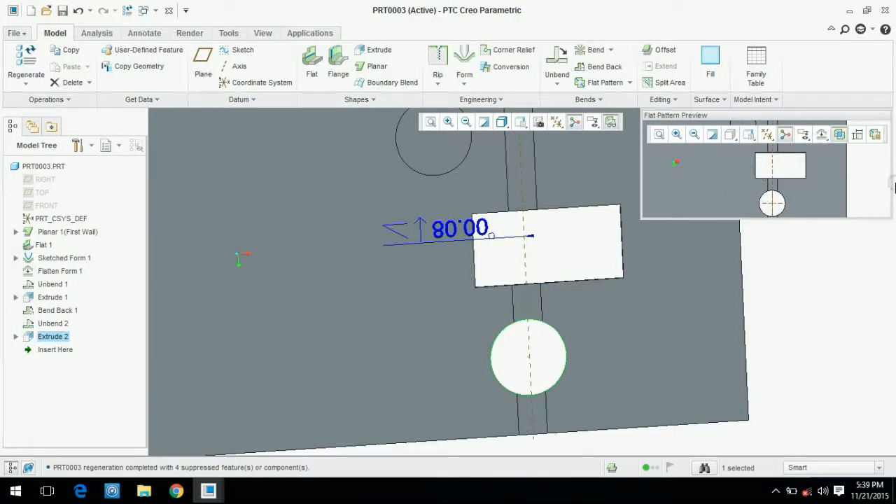
- Create a flat instance of the part from the Flat Pattern Preview and reopen the preview window
left_click(873, 135)
left_click(825, 173)
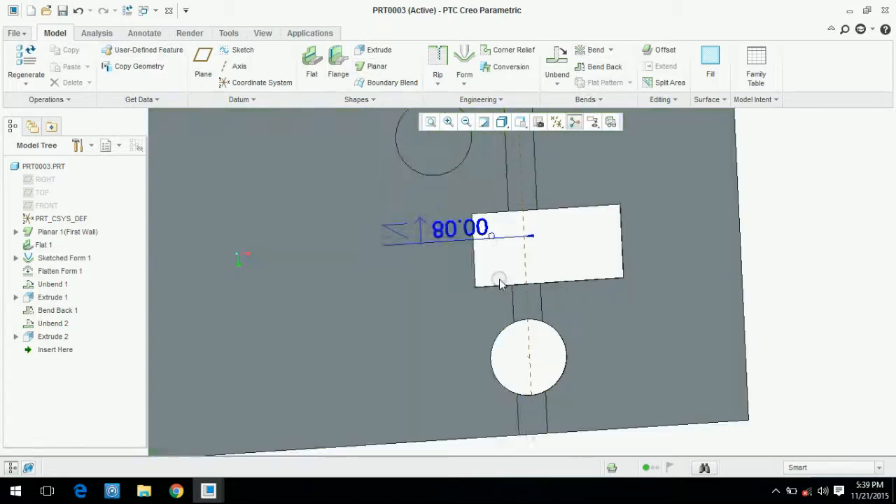
scroll(498, 283, "down", 5)
left_click(610, 122)
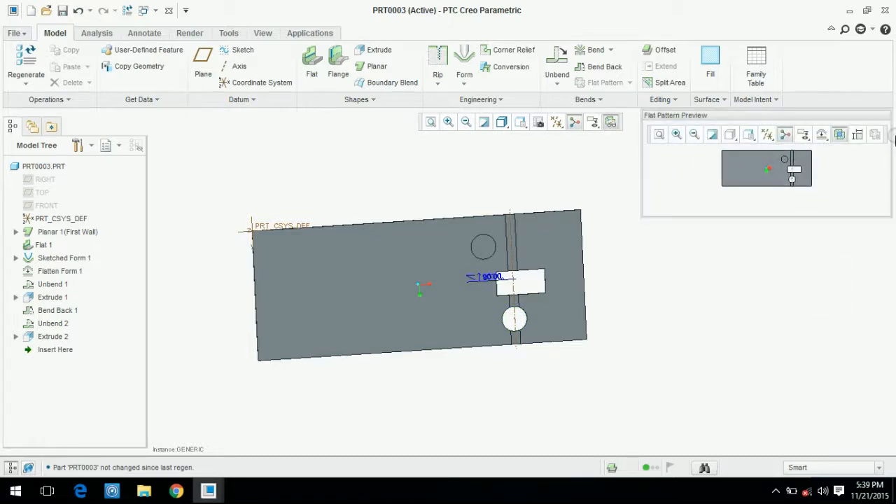
- Display the overall dimensions in the Flat Pattern Preview and examine the flattened sheet's length and width
left_click(857, 134)
scroll(751, 188, "down", 2)
scroll(763, 202, "up", 4)
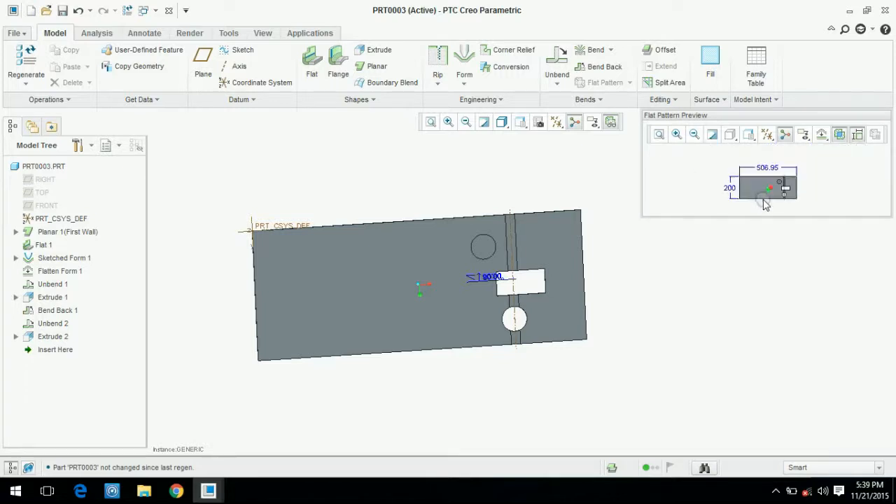
scroll(763, 186, "down", 5)
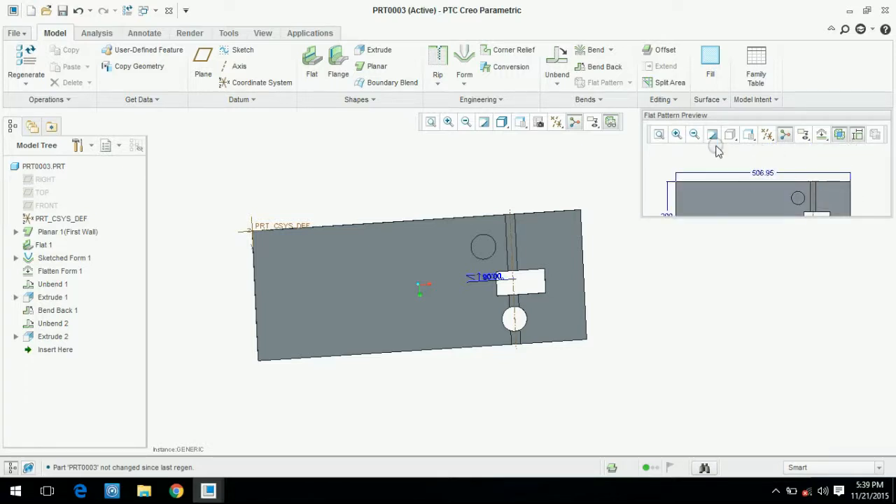
scroll(807, 171, "up", 3)
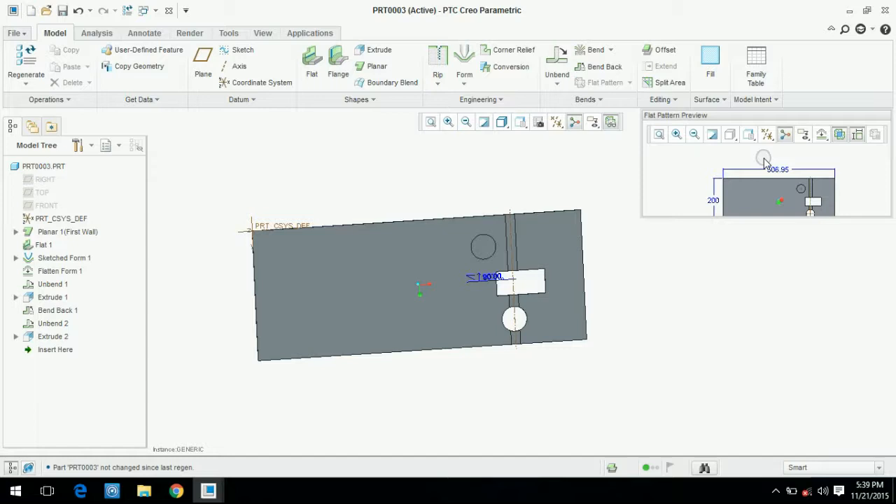
left_click(733, 287)
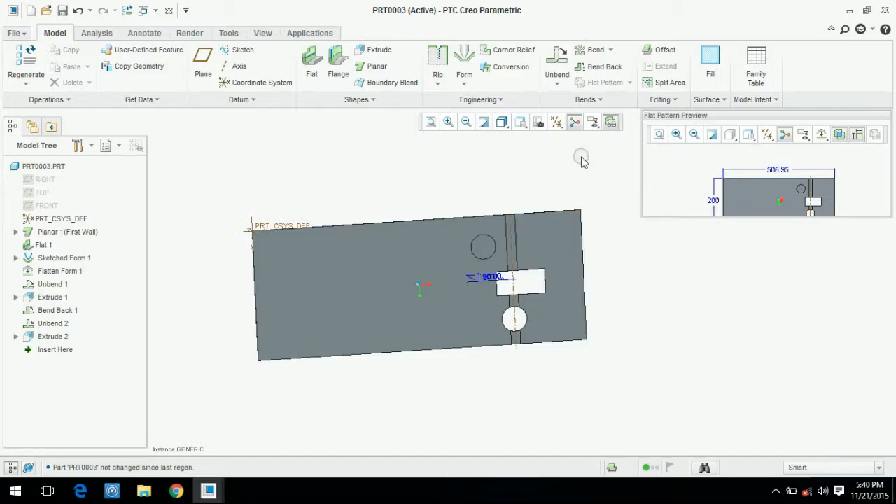